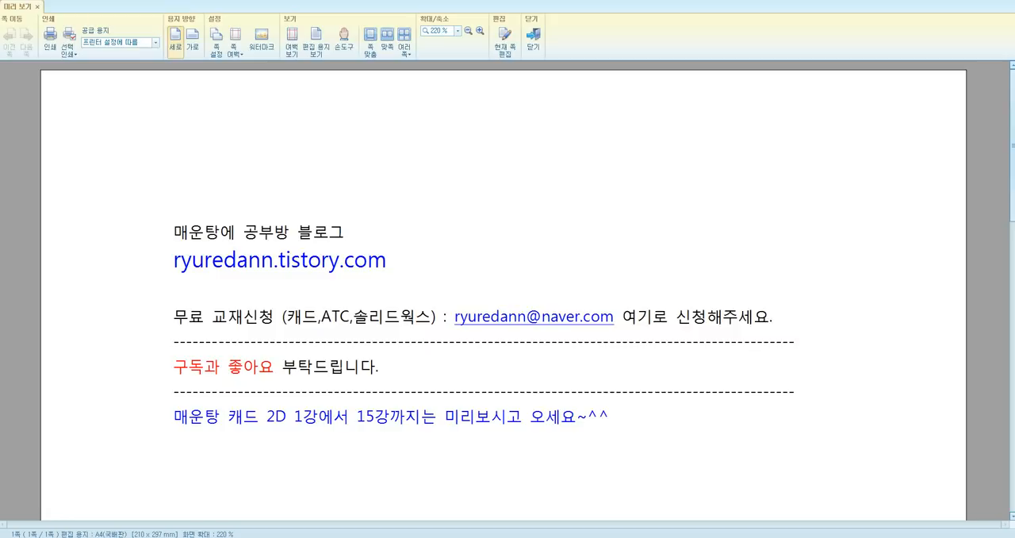
Switch to the hook drawing PDF in the browser and bring up AutoCAD's empty drawing beside it
{"action": "mouse_move", "coordinate": [150, 533]}
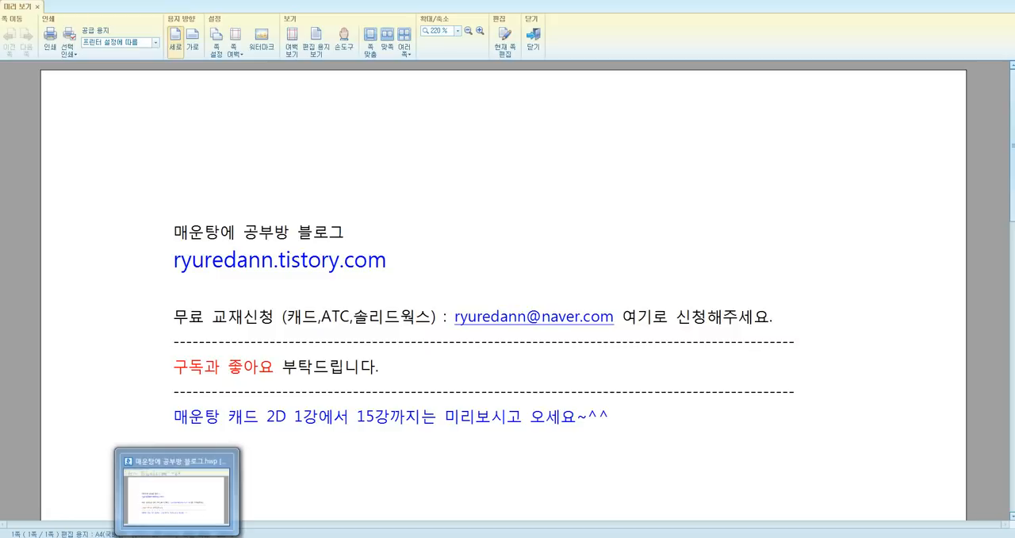
{"action": "left_click", "coordinate": [149, 537]}
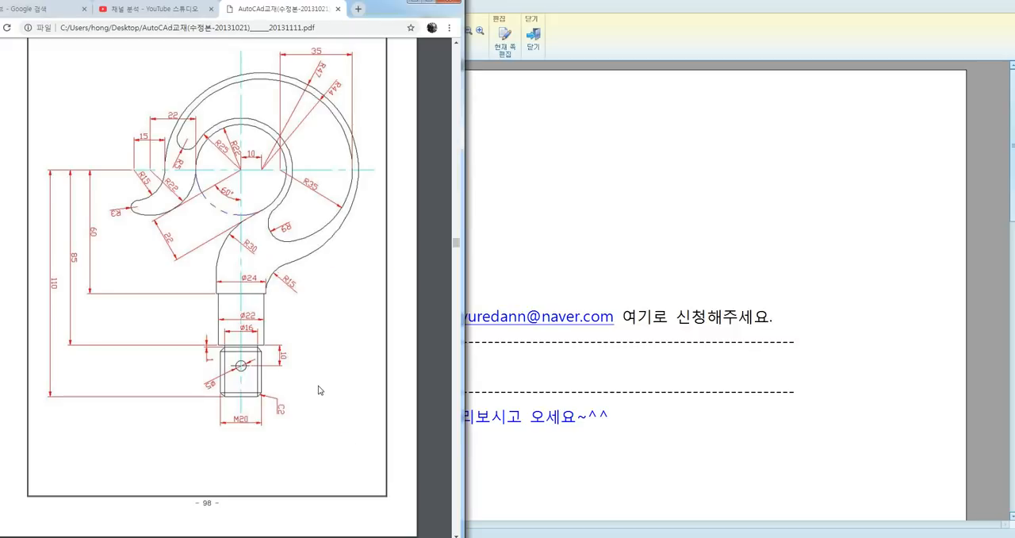
{"action": "left_click", "coordinate": [274, 537]}
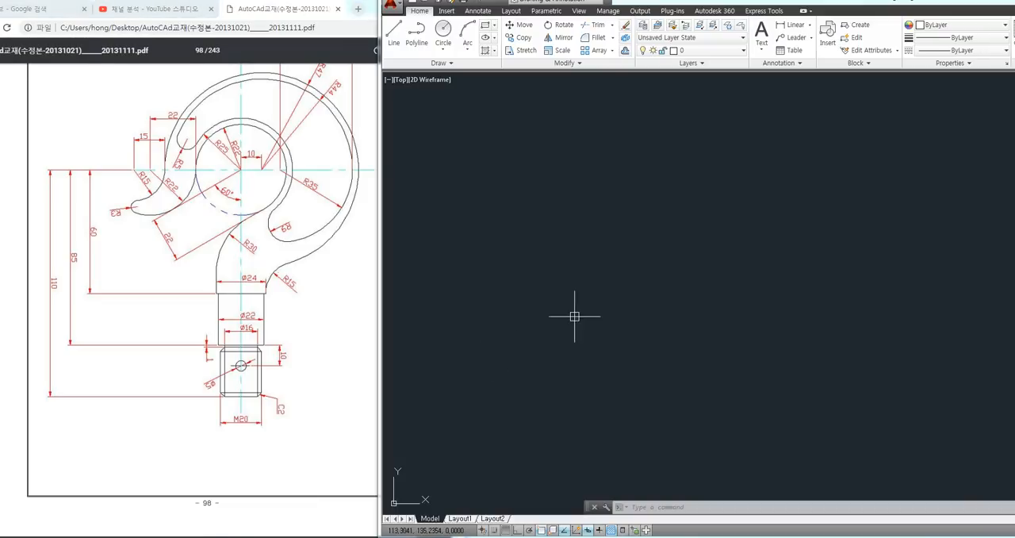
{"action": "left_click", "coordinate": [660, 265]}
{"action": "left_click", "coordinate": [612, 307]}
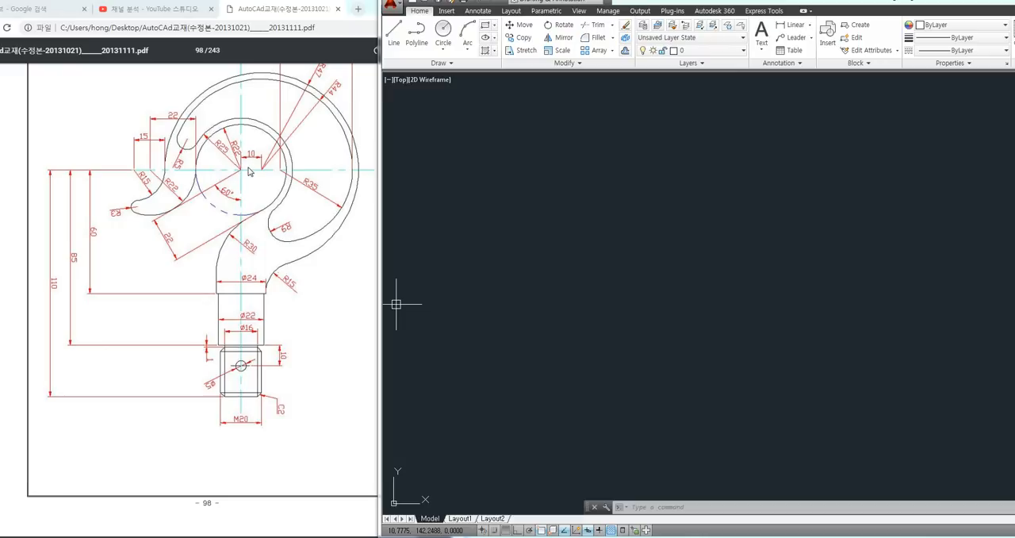
{"action": "mouse_move", "coordinate": [244, 167]}
{"action": "left_mouse_down"}
{"action": "mouse_move", "coordinate": [236, 177]}
{"action": "mouse_move", "coordinate": [241, 164]}
{"action": "mouse_move", "coordinate": [247, 173]}
{"action": "mouse_move", "coordinate": [195, 141]}
{"action": "mouse_move", "coordinate": [242, 127]}
{"action": "mouse_move", "coordinate": [239, 166]}
{"action": "left_mouse_up"}
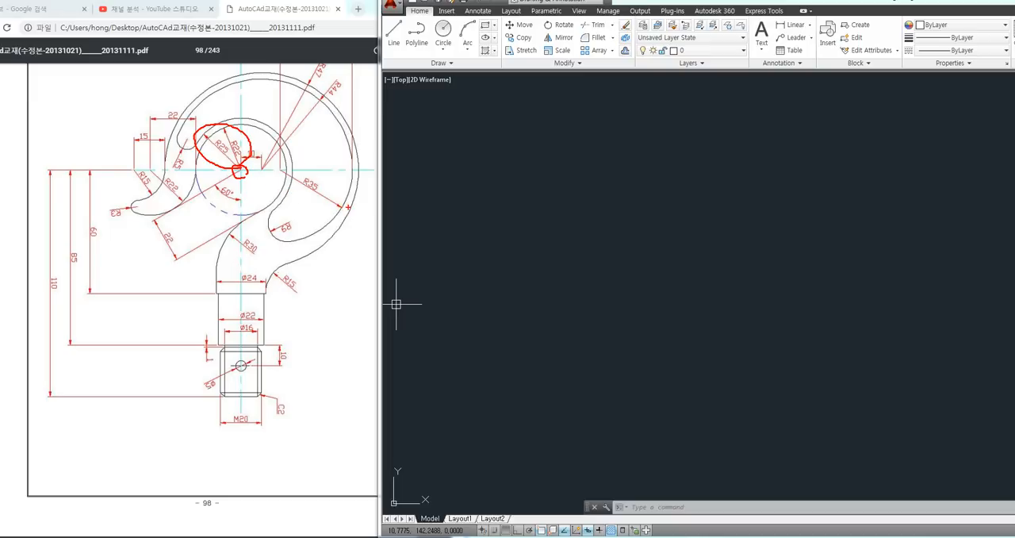
{"action": "key", "text": "Escape"}
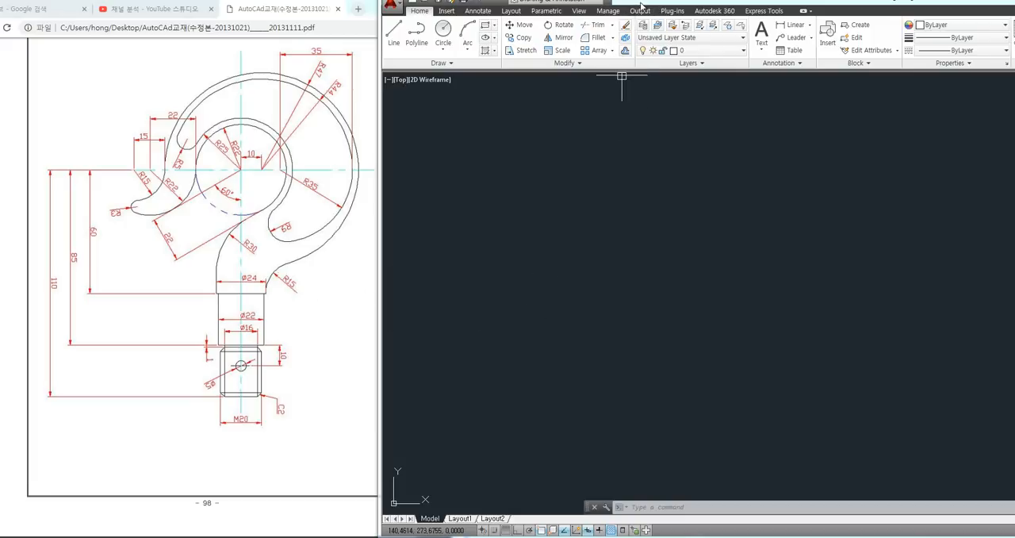
{"action": "left_click_drag", "start_coordinate": [638, 3], "coordinate": [641, 3]}
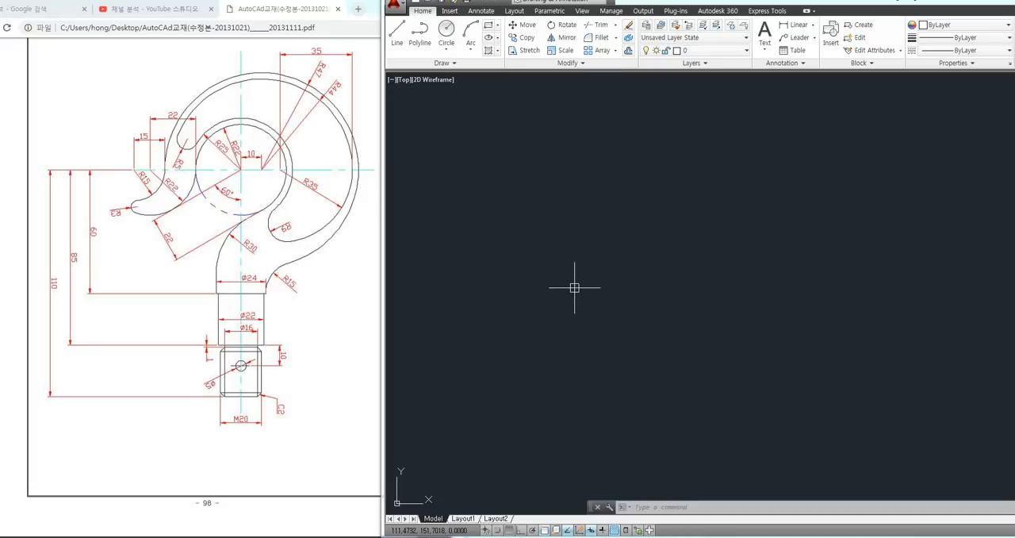
Draw a circle of radius 22 in the empty drawing area for the hook's inner opening
{"action": "type", "text": "c"}
{"action": "key", "text": "Return"}
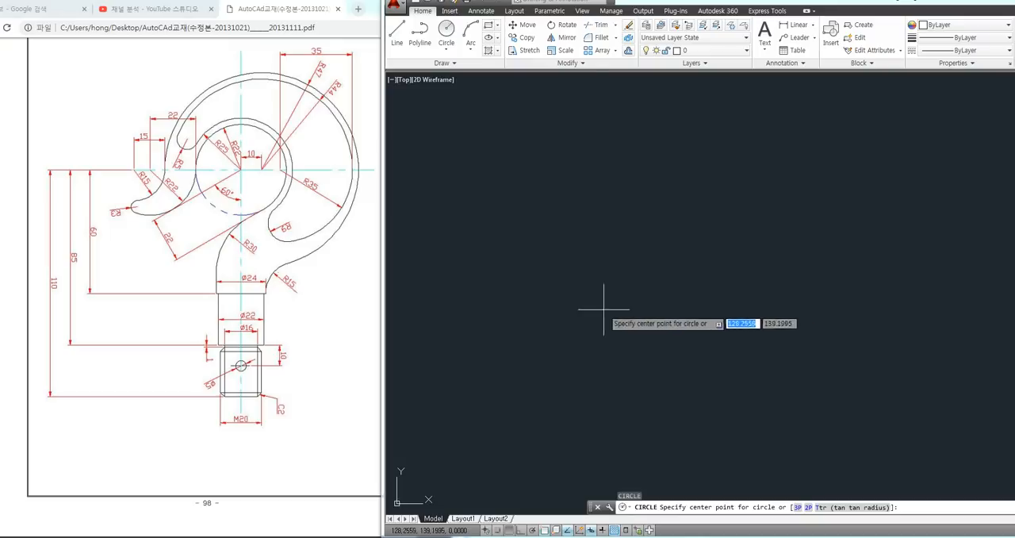
{"action": "left_click", "coordinate": [570, 268]}
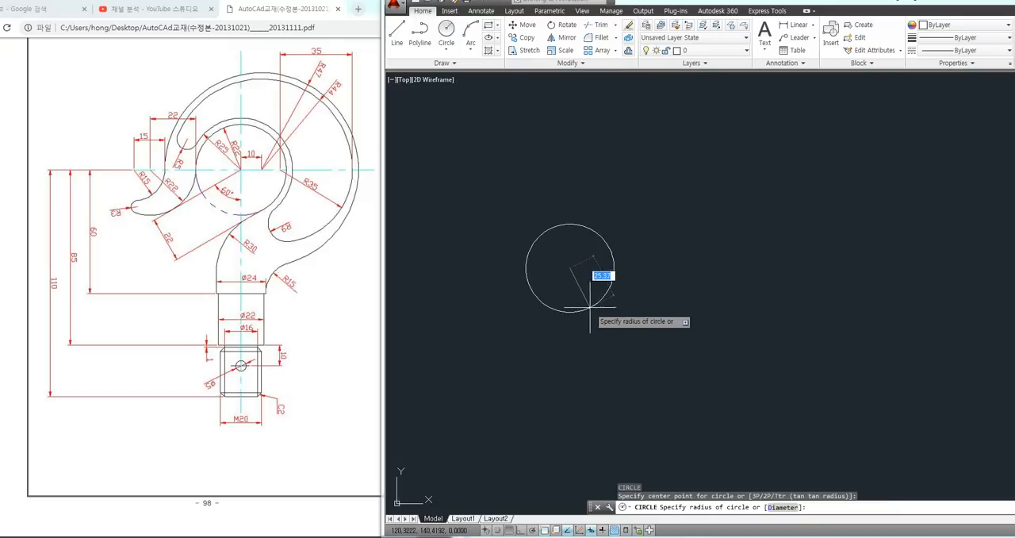
{"action": "type", "text": "22"}
{"action": "key", "text": "Return"}
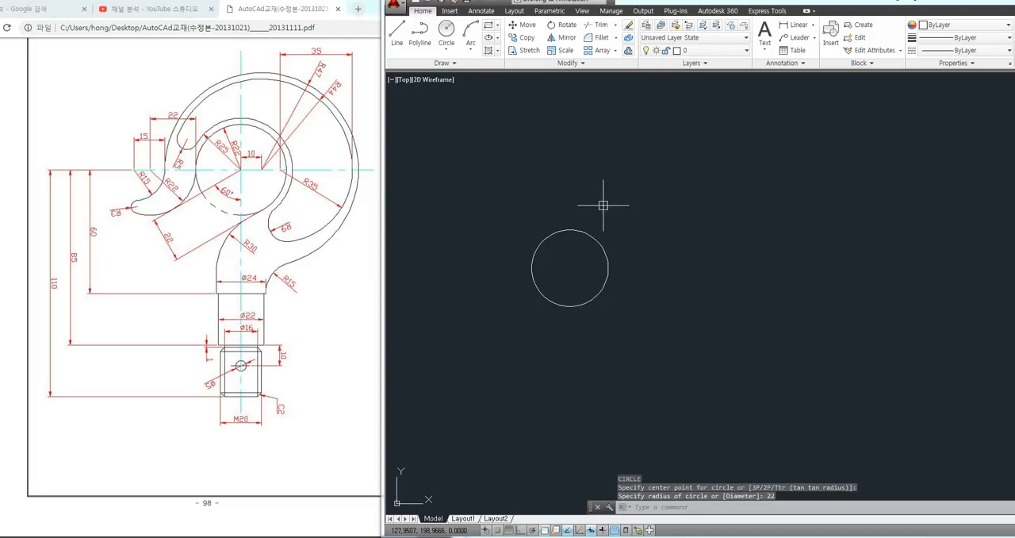
Draw a circle of radius 25 concentric with the radius 22 circle
{"action": "key", "text": "Return"}
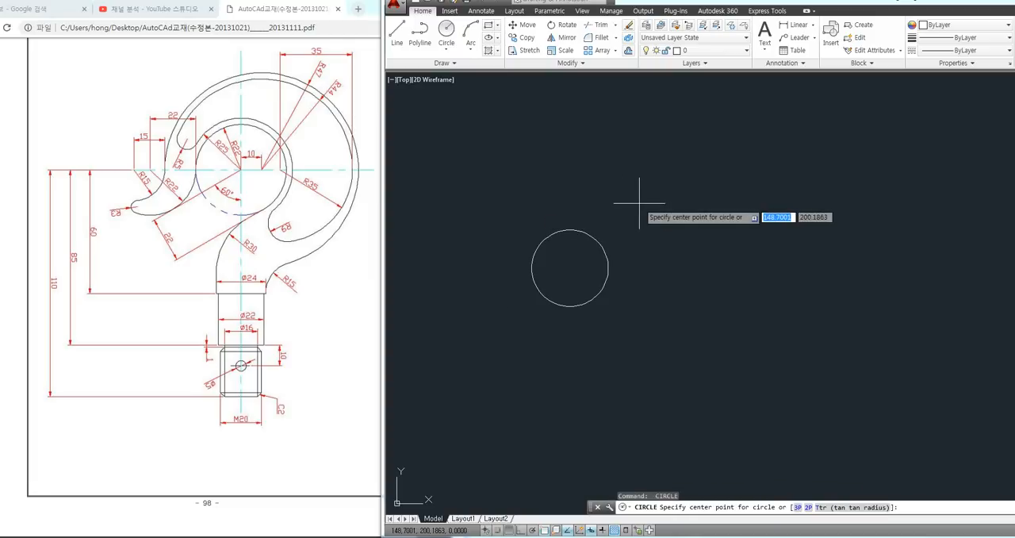
{"action": "left_click", "coordinate": [569, 268]}
{"action": "type", "text": "25"}
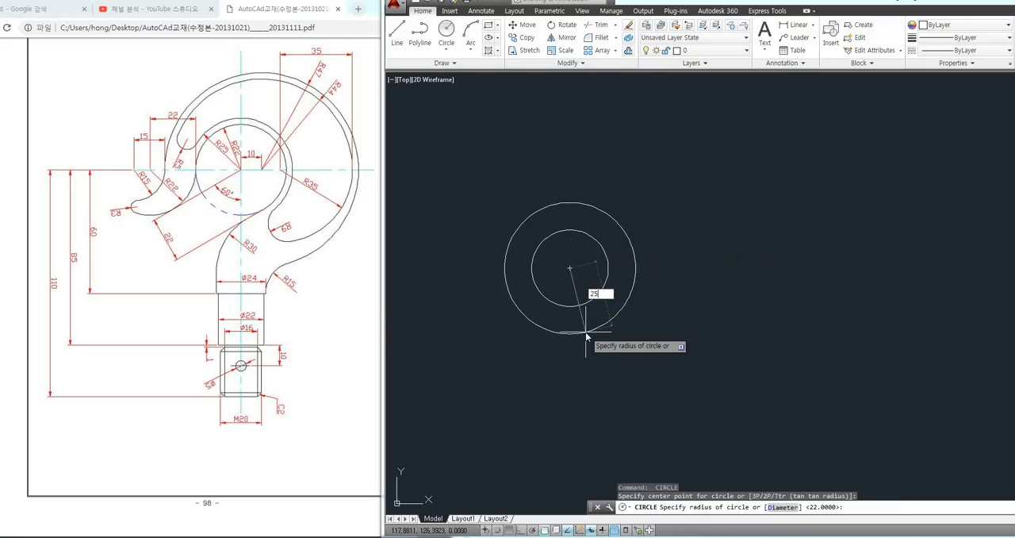
{"action": "key", "text": "Return"}
{"action": "scroll", "coordinate": [647, 241], "scroll_direction": "up", "scroll_amount": 2}
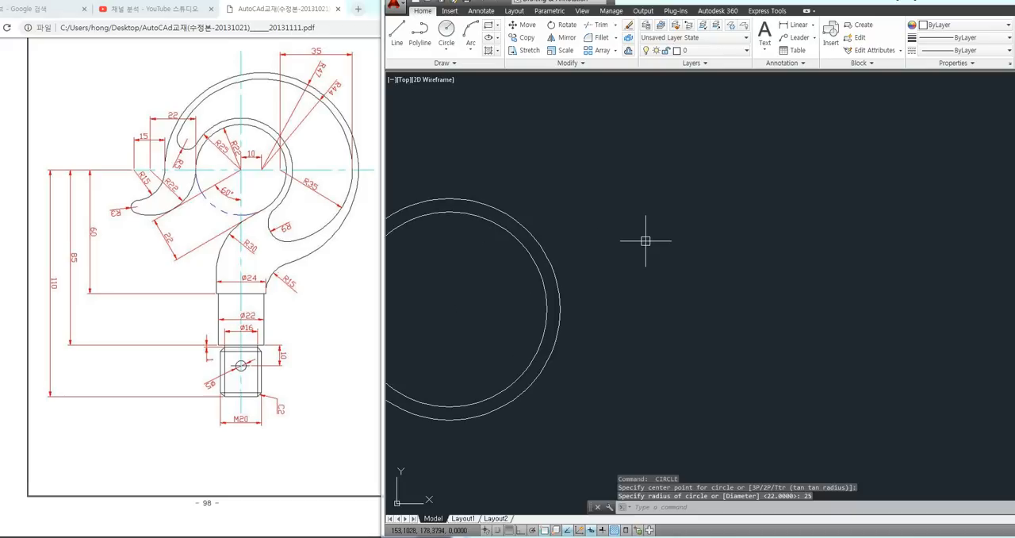
{"action": "scroll", "coordinate": [627, 241], "scroll_direction": "down", "scroll_amount": 1}
{"action": "middle_click_drag", "start_coordinate": [617, 241], "coordinate": [645, 242]}
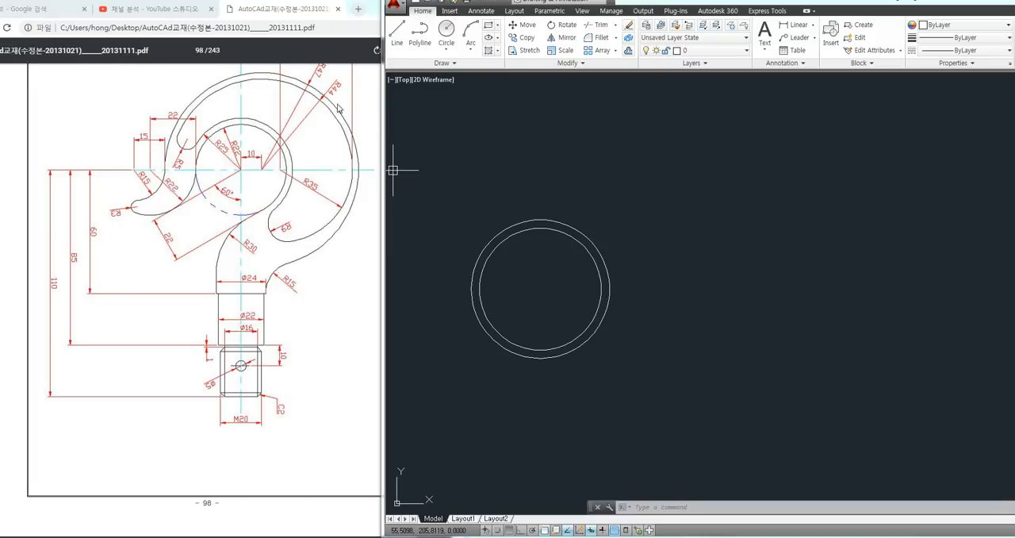
Turn on ortho mode and draw a horizontal line 10 units long from the circles' center toward the right
{"action": "left_click", "coordinate": [679, 176]}
{"action": "left_click", "coordinate": [639, 181]}
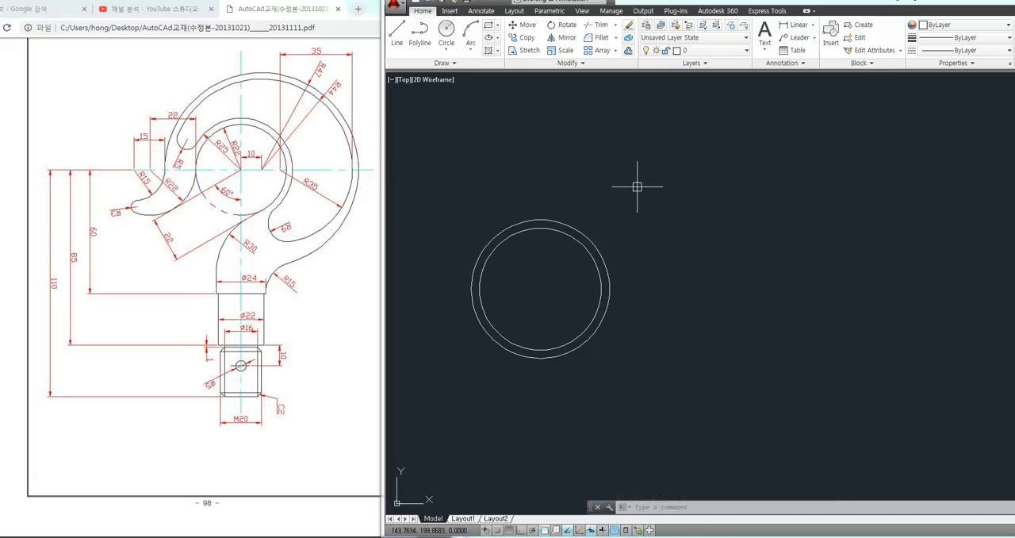
{"action": "type", "text": "l"}
{"action": "key", "text": "Return"}
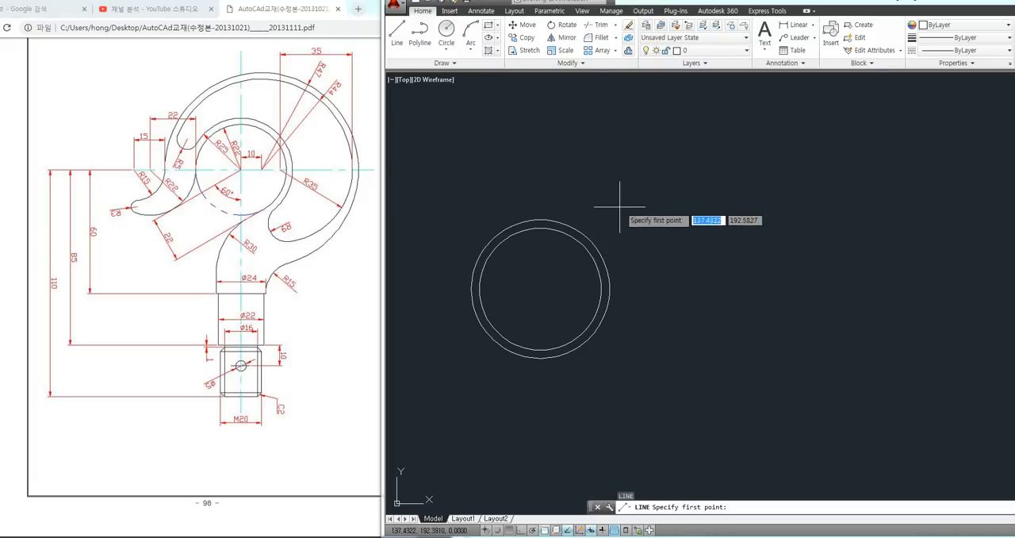
{"action": "left_click", "coordinate": [542, 284]}
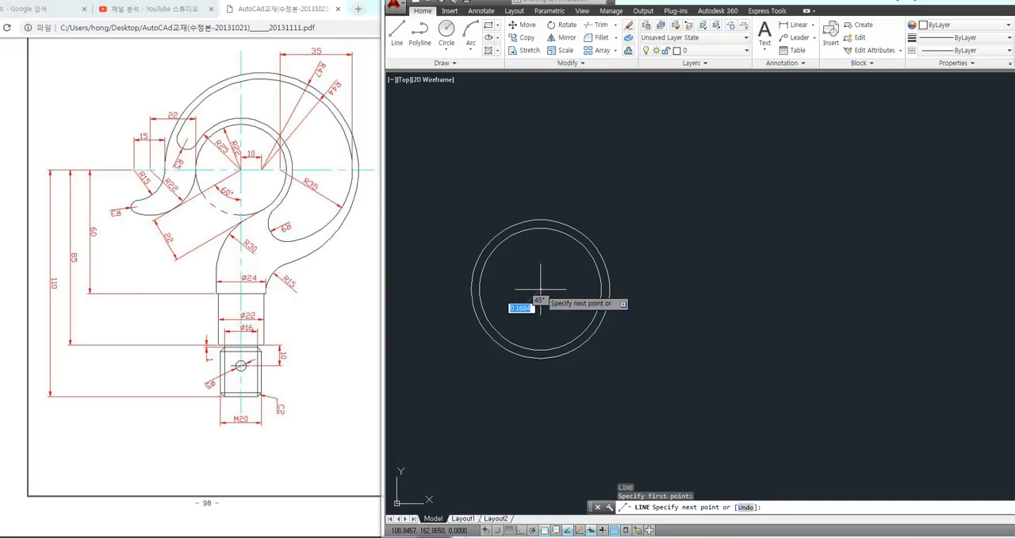
{"action": "left_click", "coordinate": [520, 530]}
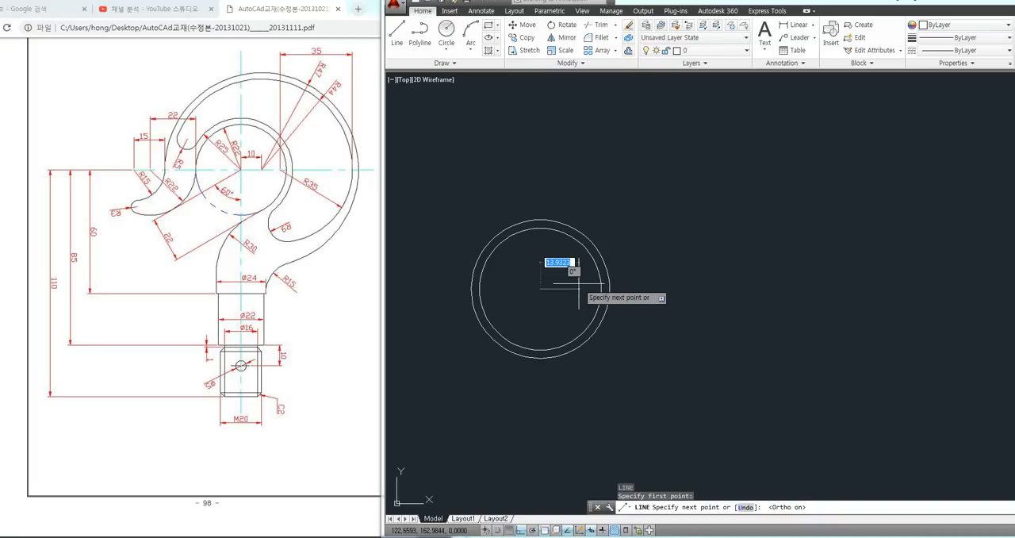
{"action": "type", "text": "10"}
{"action": "key", "text": "Return"}
{"action": "key", "text": "Return"}
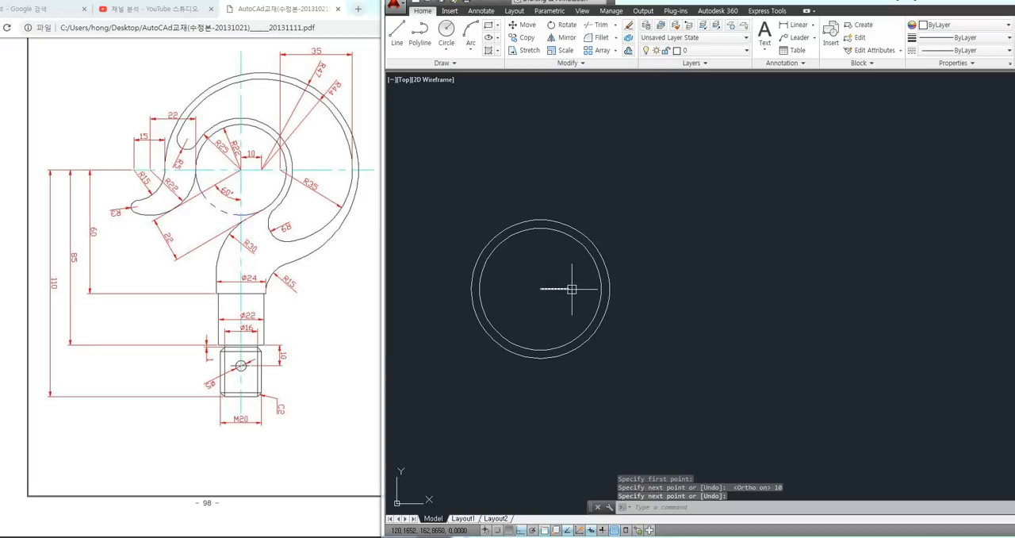
Draw a circle of radius 44 centered on the right end of the 10-unit line
{"action": "type", "text": "c"}
{"action": "key", "text": "Return"}
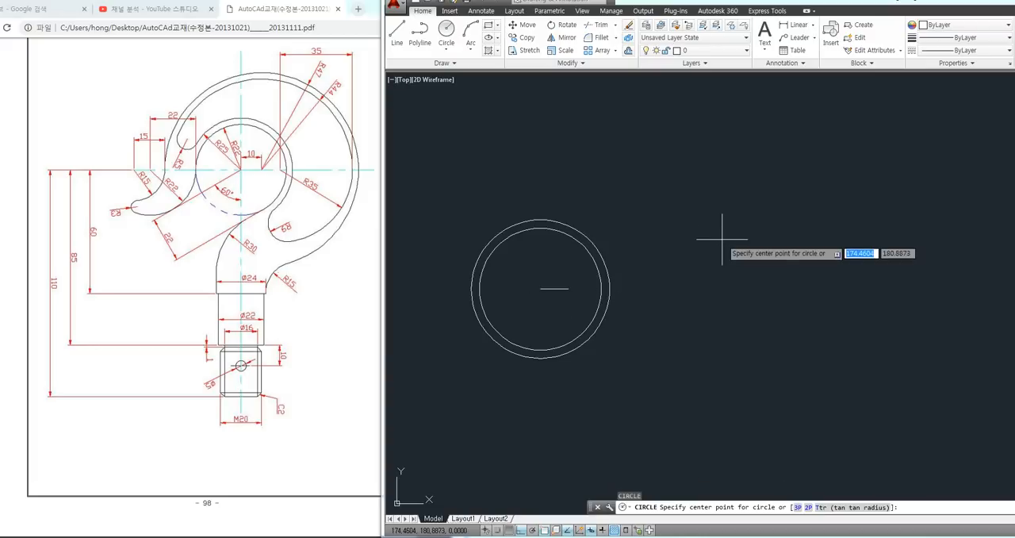
{"action": "left_click", "coordinate": [539, 287]}
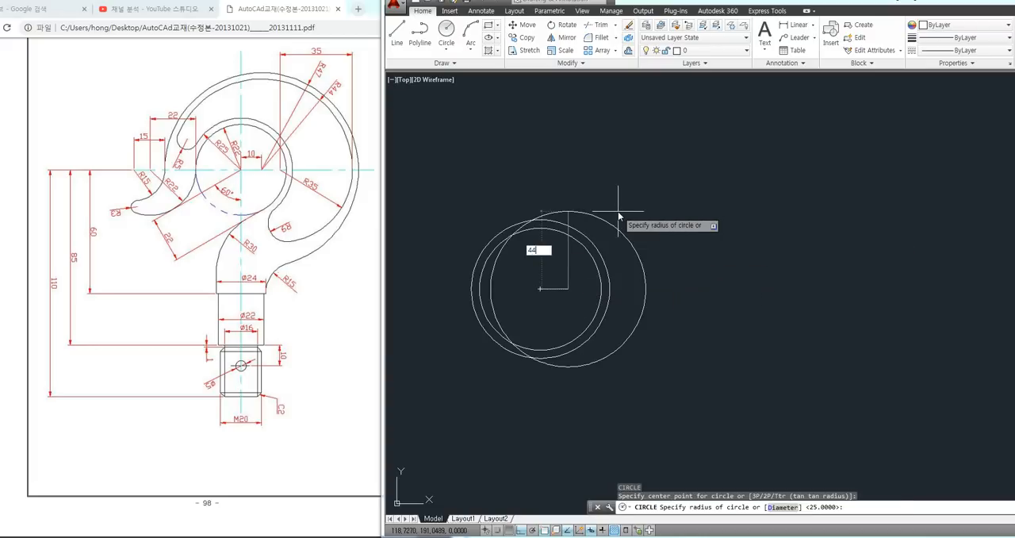
{"action": "type", "text": "44"}
{"action": "key", "text": "Return"}
{"action": "key", "text": "Return"}
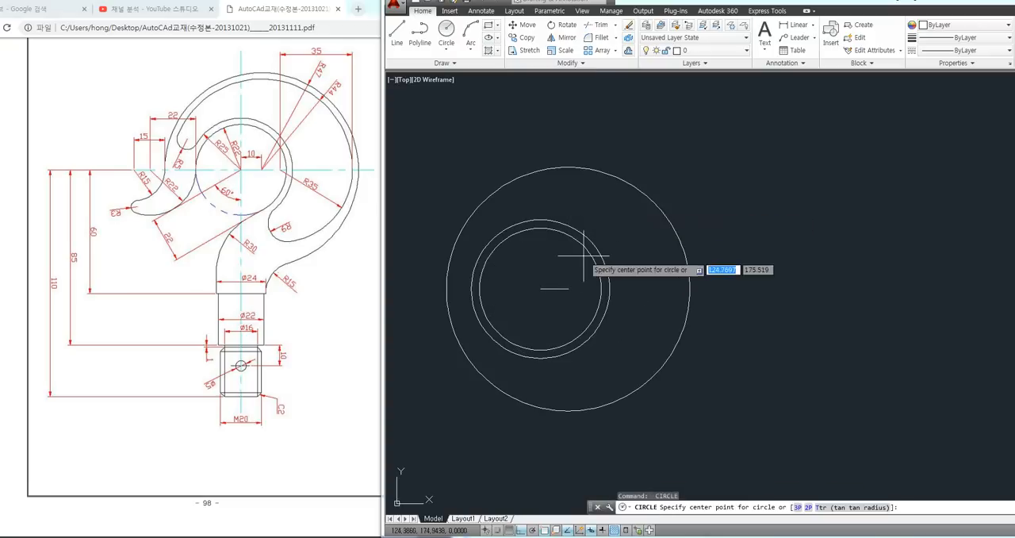
Draw a circle of radius 47 centered on the same right end of the short line
{"action": "left_click", "coordinate": [567, 288]}
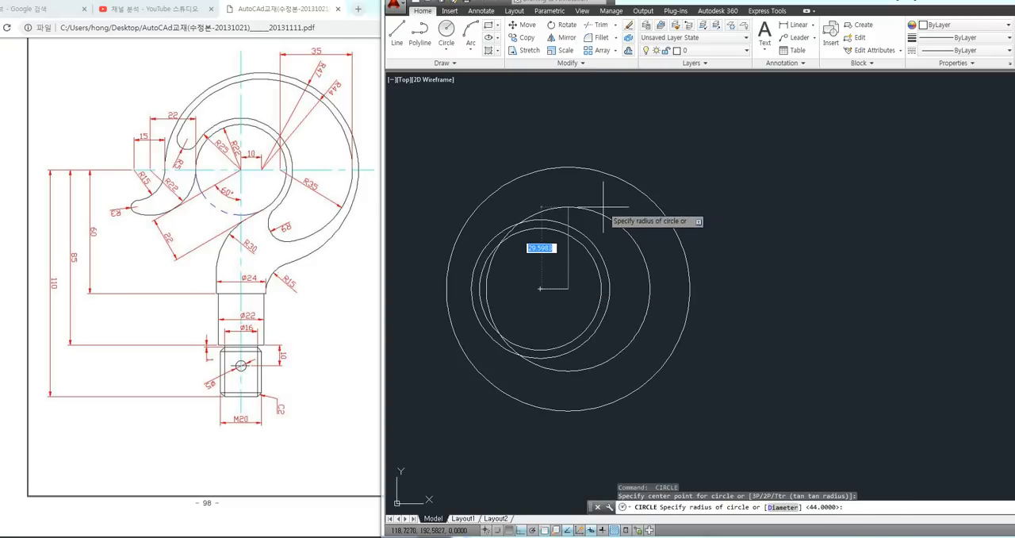
{"action": "type", "text": "47"}
{"action": "key", "text": "Return"}
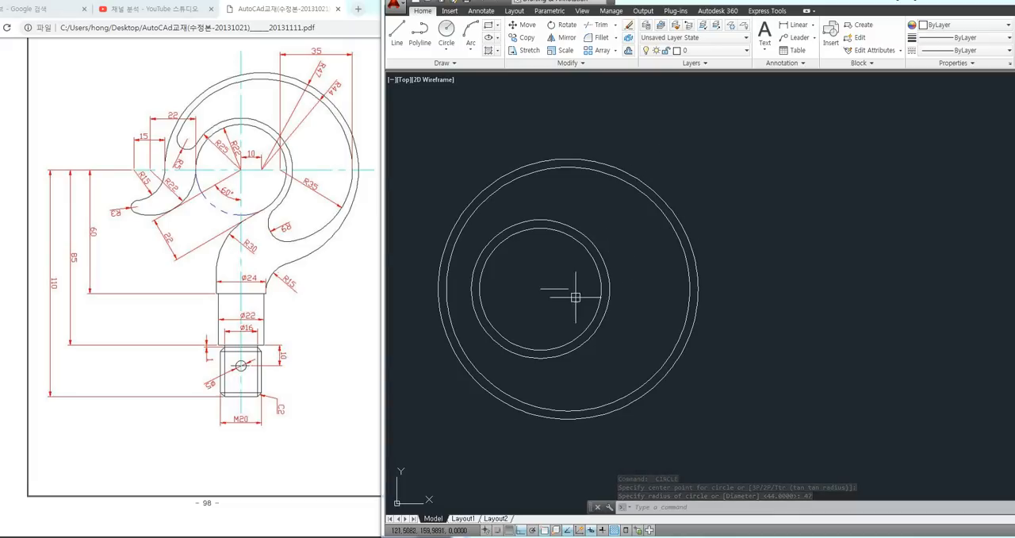
Erase the offset radius 44 and 47 circles and the short horizontal line
{"action": "left_click", "coordinate": [712, 203]}
{"action": "left_click", "coordinate": [652, 221]}
{"action": "key", "text": "Delete"}
{"action": "left_click", "coordinate": [568, 279]}
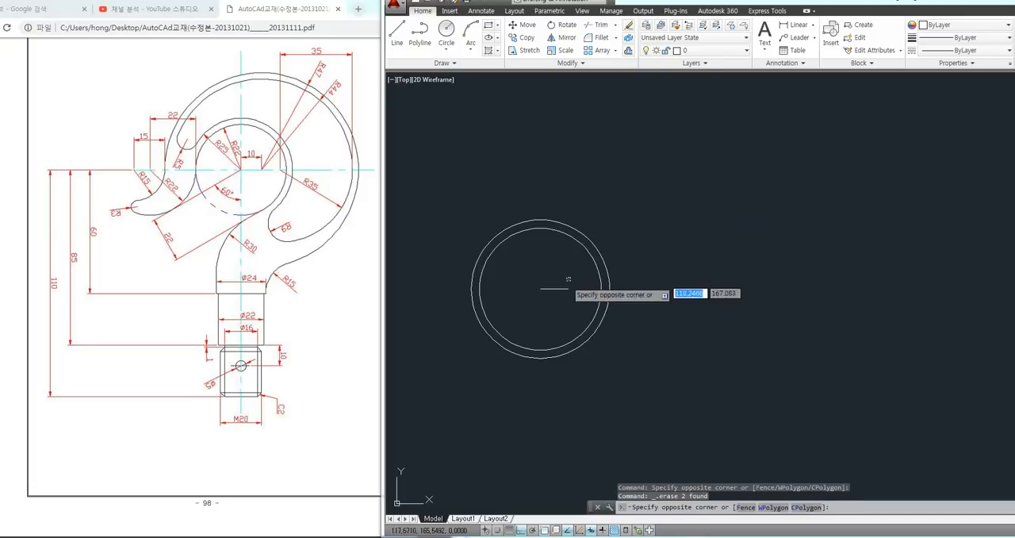
{"action": "left_click", "coordinate": [555, 289]}
{"action": "key", "text": "Delete"}
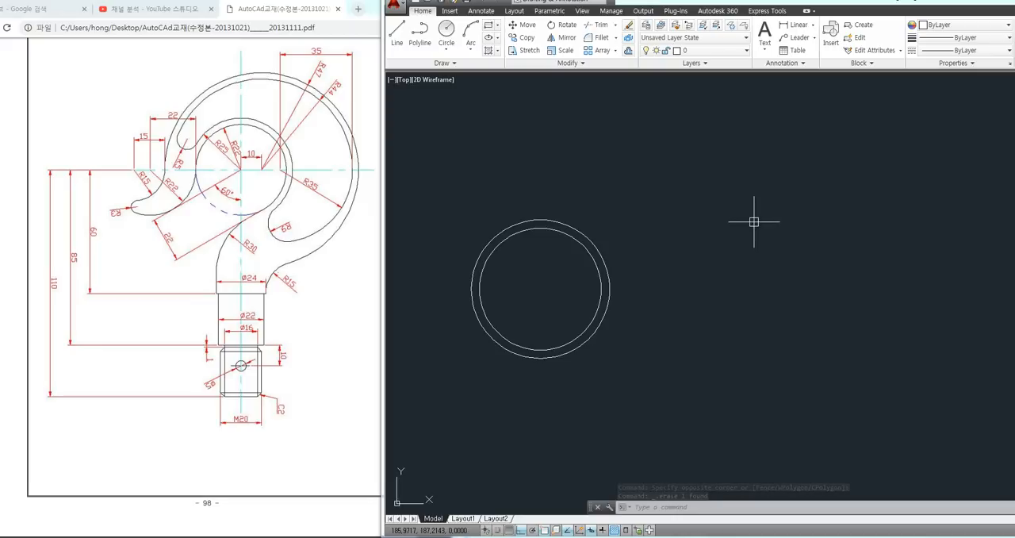
Draw a circle of radius 44 on the common center of the two inner circles
{"action": "type", "text": "c"}
{"action": "key", "text": "Return"}
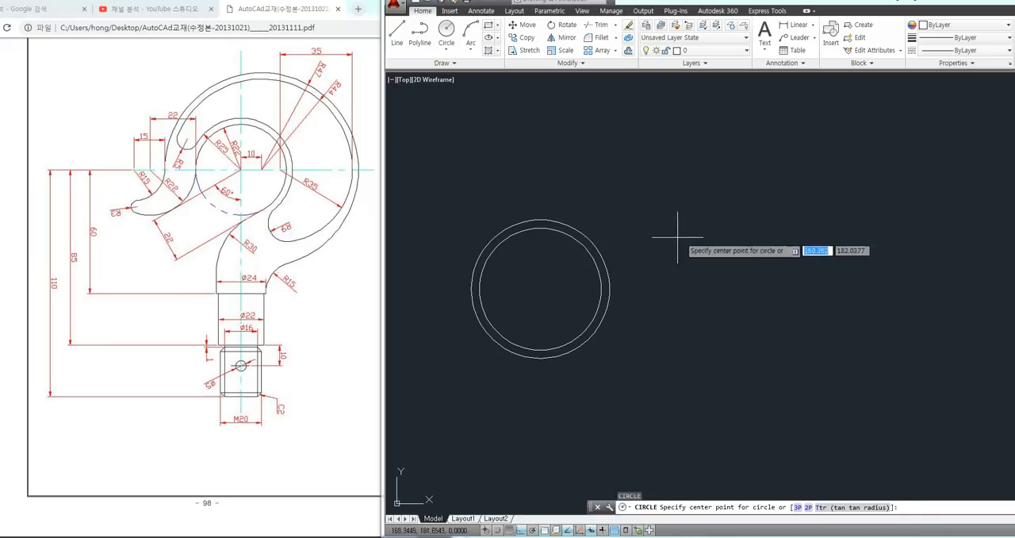
{"action": "left_click", "coordinate": [540, 288]}
{"action": "type", "text": "4"}
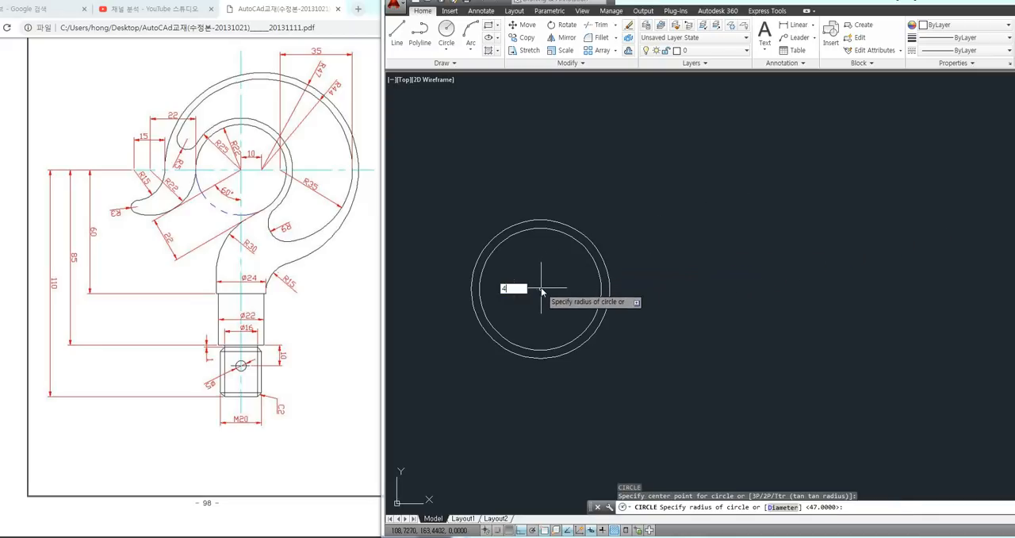
{"action": "type", "text": "4"}
{"action": "key", "text": "Return"}
{"action": "key", "text": "Return"}
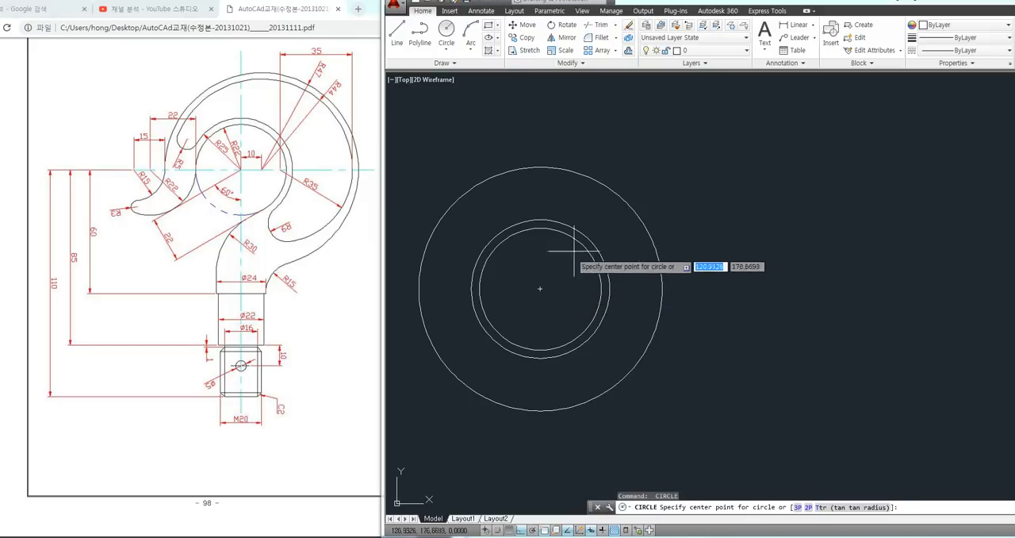
Draw a circle of radius 47 concentric with the other circles
{"action": "left_click", "coordinate": [540, 288]}
{"action": "type", "text": "47"}
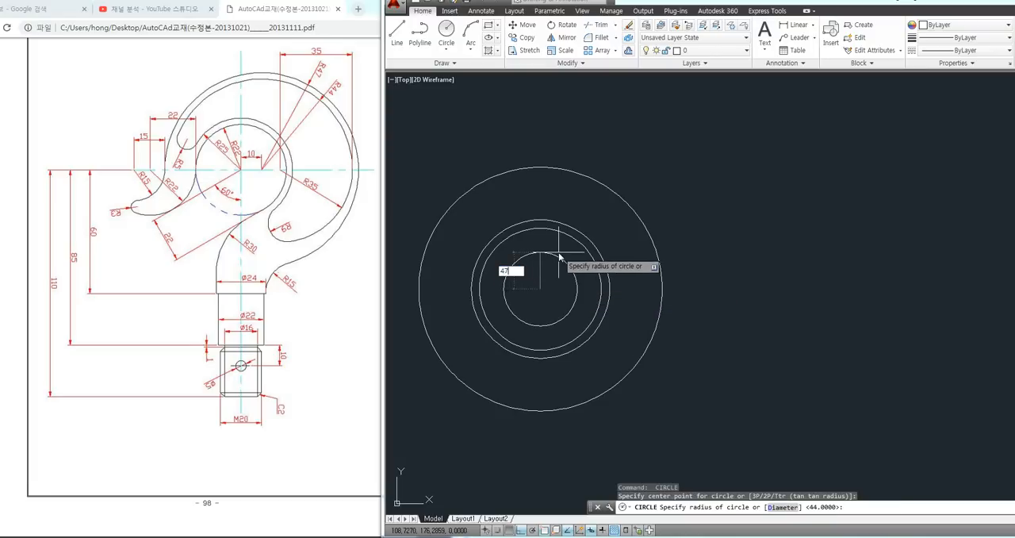
{"action": "key", "text": "Return"}
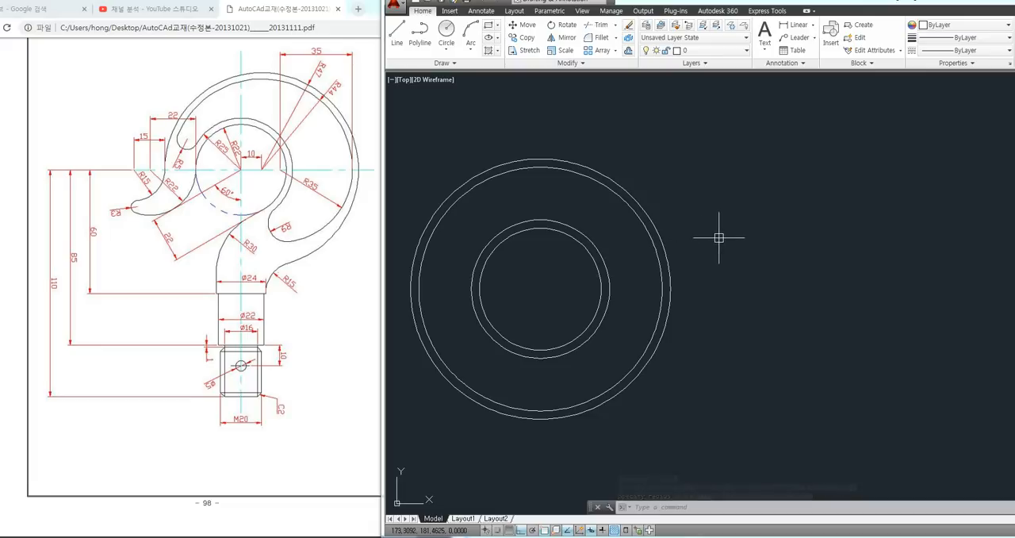
{"action": "left_click_drag", "start_coordinate": [758, 145], "coordinate": [751, 166]}
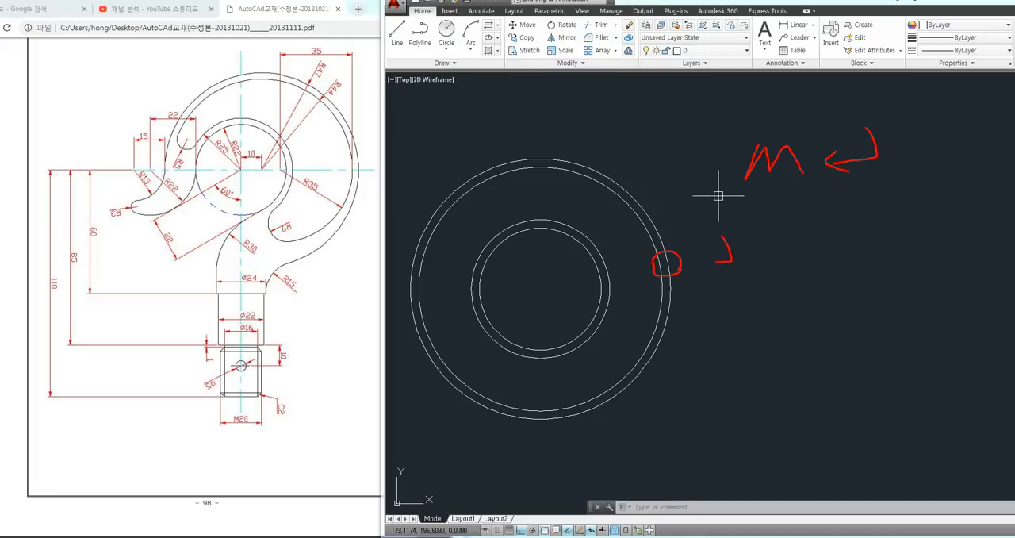
{"action": "key", "text": "Escape"}
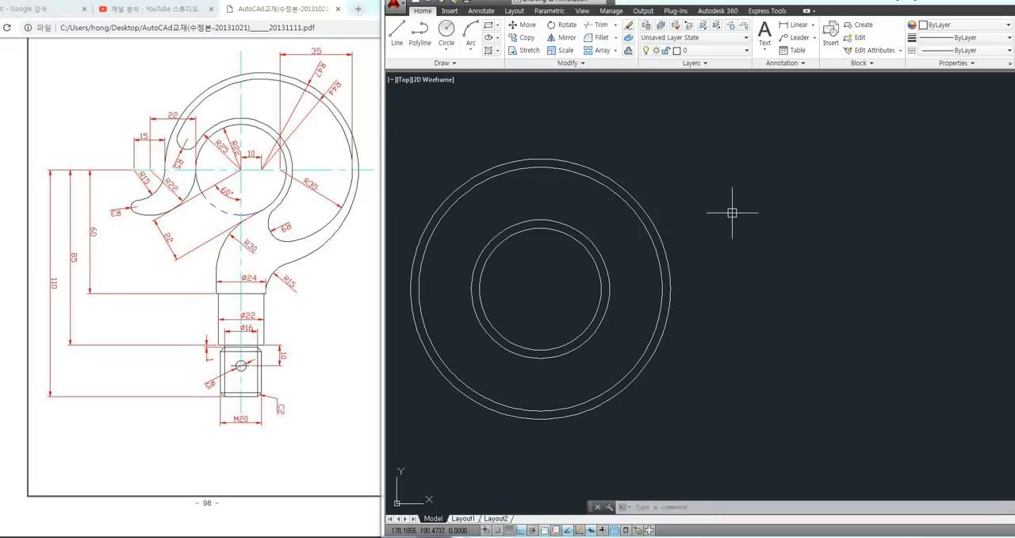
Move the radius 44 and radius 47 circles 10 units horizontally to the right of the inner circles' center
{"action": "type", "text": "m"}
{"action": "key", "text": "Return"}
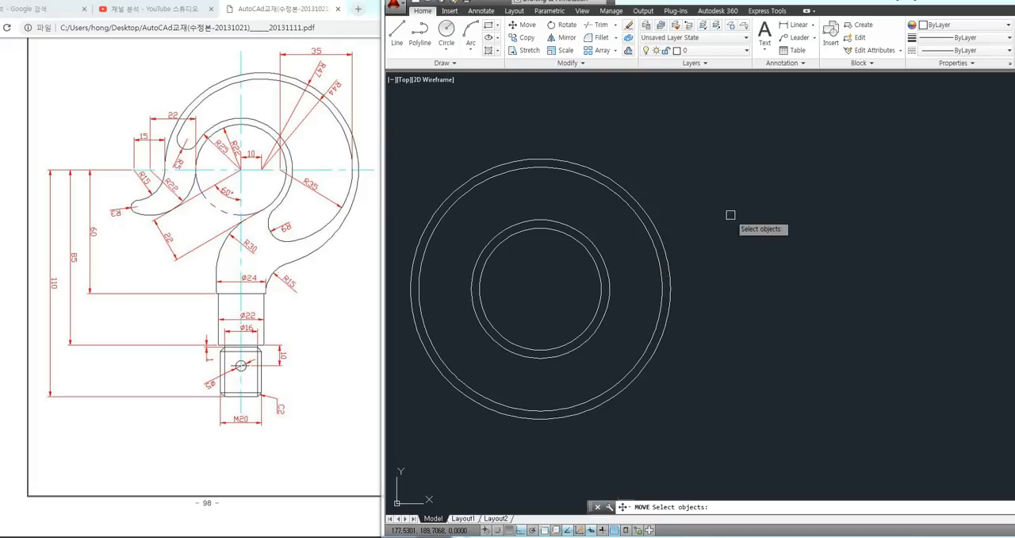
{"action": "left_click", "coordinate": [664, 236]}
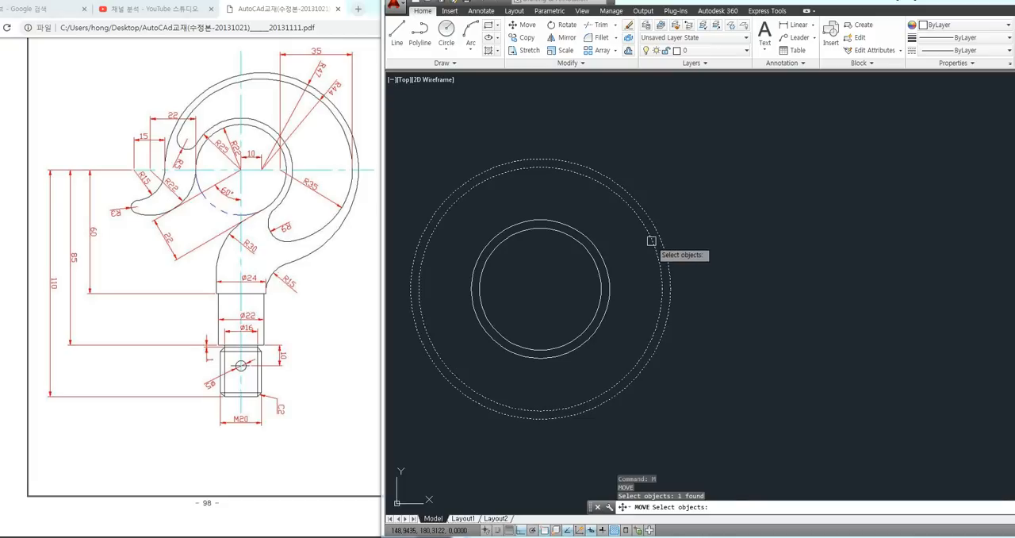
{"action": "left_click", "coordinate": [650, 240]}
{"action": "key", "text": "Return"}
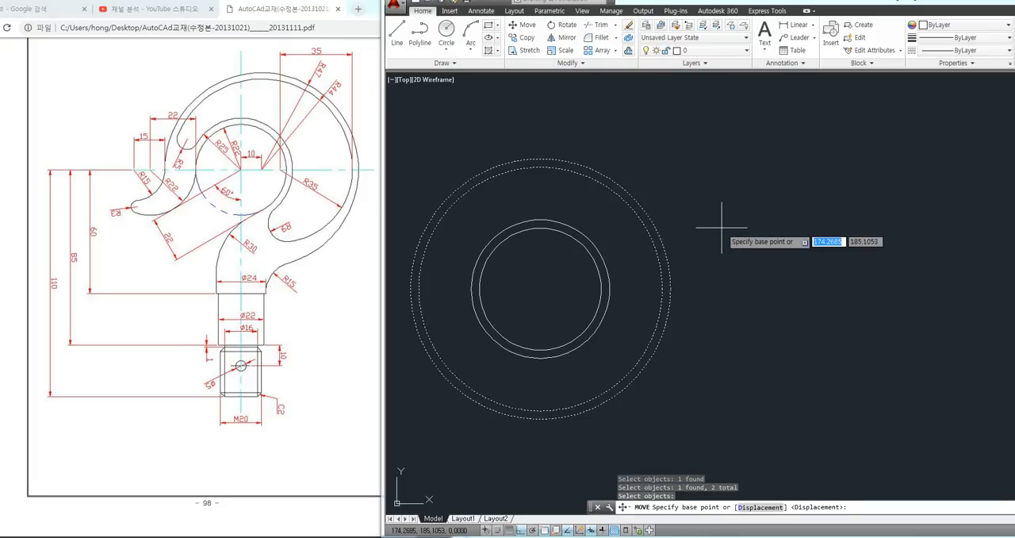
{"action": "left_click", "coordinate": [661, 266]}
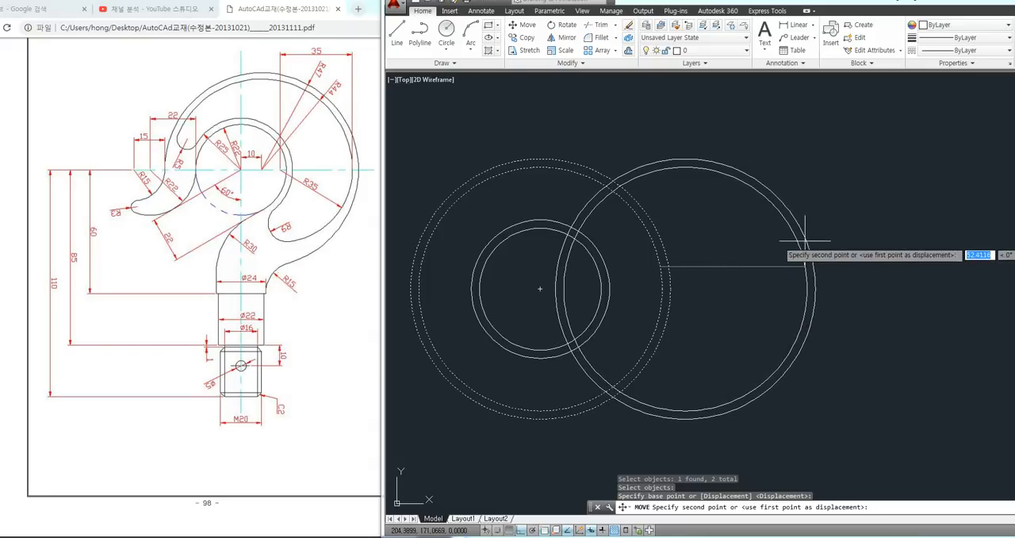
{"action": "type", "text": "10"}
{"action": "key", "text": "Return"}
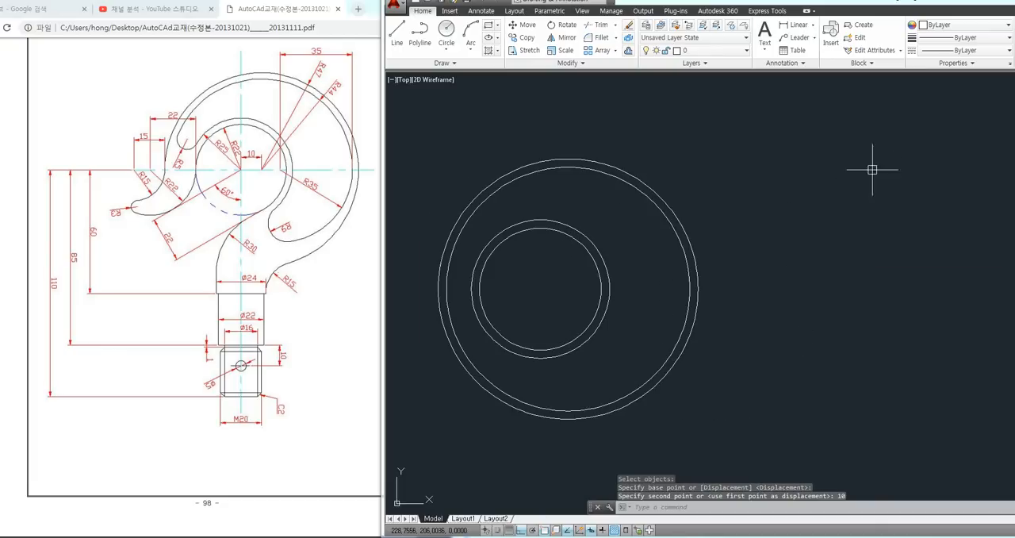
Draw a vertical line from the top quadrant of the radius 25 circle down through its center, well below the outer circles
{"action": "mouse_move", "coordinate": [803, 187]}
{"action": "middle_mouse_down"}
{"action": "mouse_move", "coordinate": [820, 188]}
{"action": "mouse_move", "coordinate": [838, 211]}
{"action": "middle_mouse_up"}
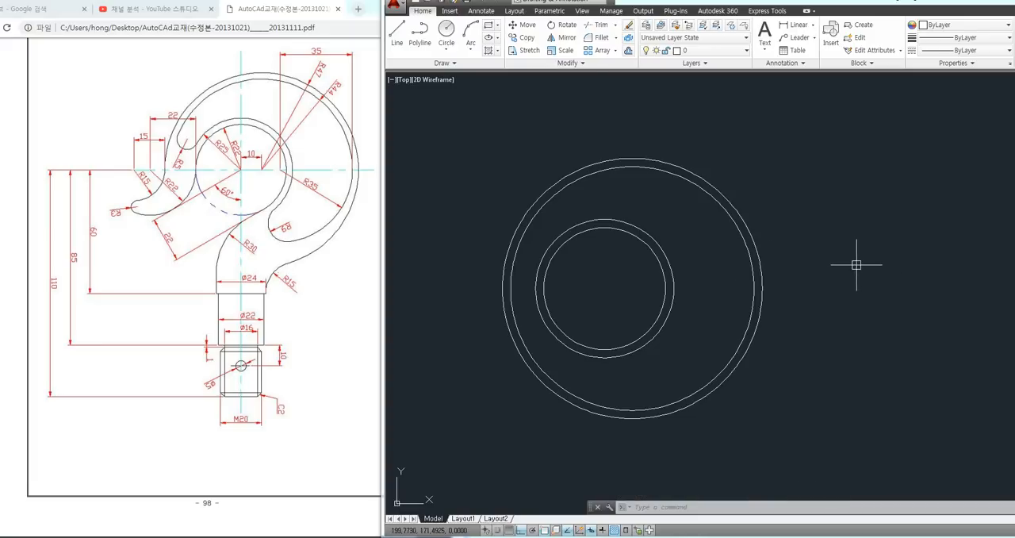
{"action": "middle_click_drag", "start_coordinate": [858, 265], "coordinate": [829, 266]}
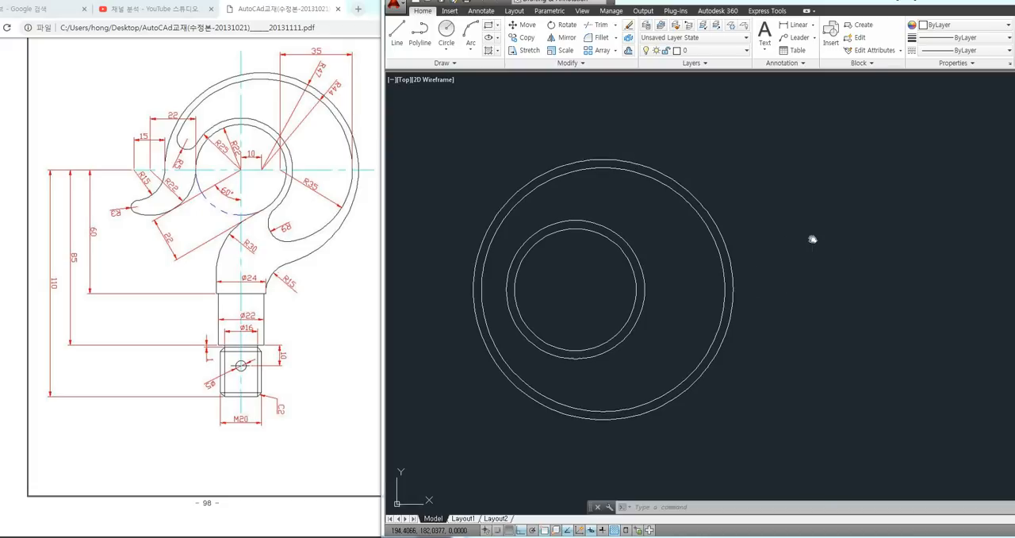
{"action": "middle_click_drag", "start_coordinate": [811, 236], "coordinate": [811, 241]}
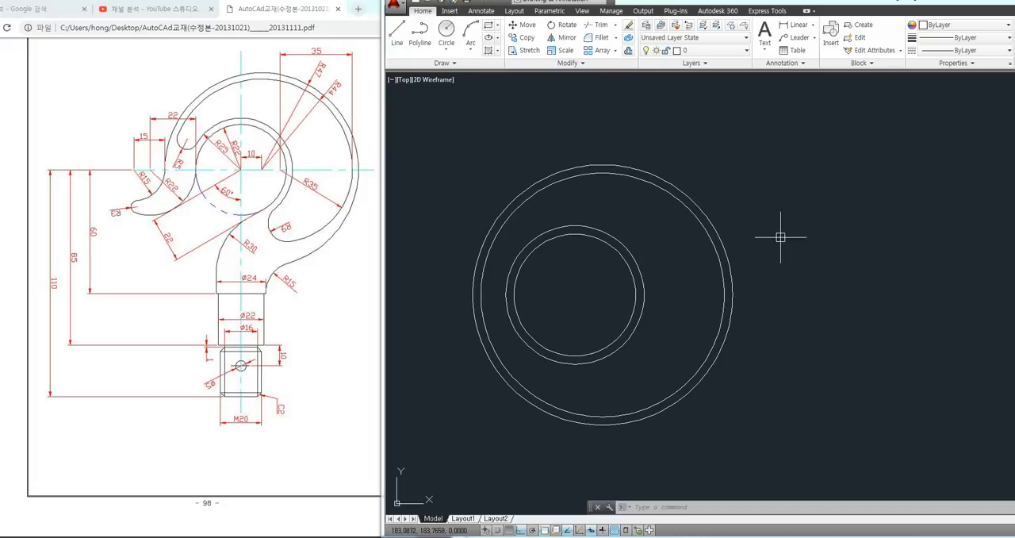
{"action": "type", "text": "l"}
{"action": "key", "text": "Return"}
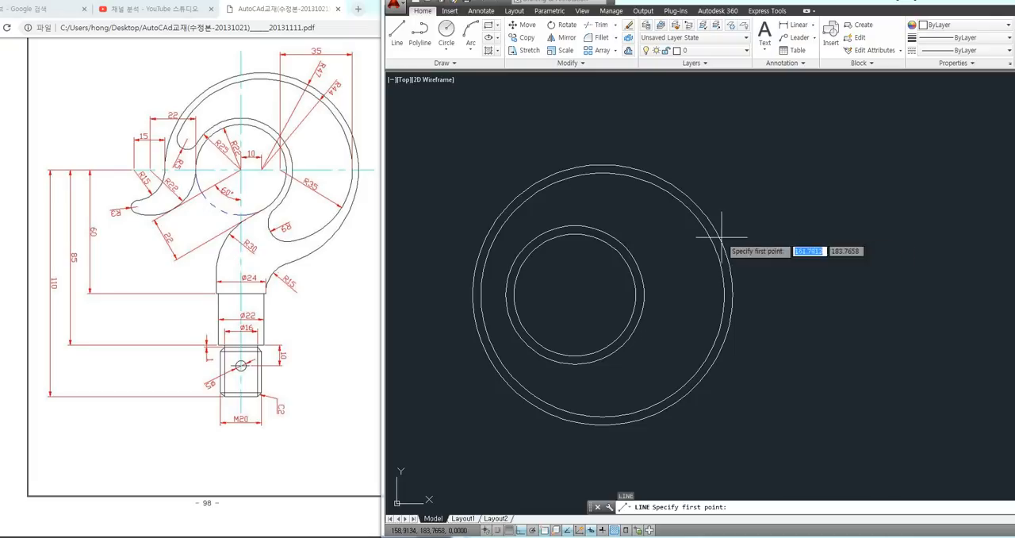
{"action": "left_click", "coordinate": [575, 225]}
{"action": "scroll", "coordinate": [599, 366], "scroll_direction": "down", "scroll_amount": 2}
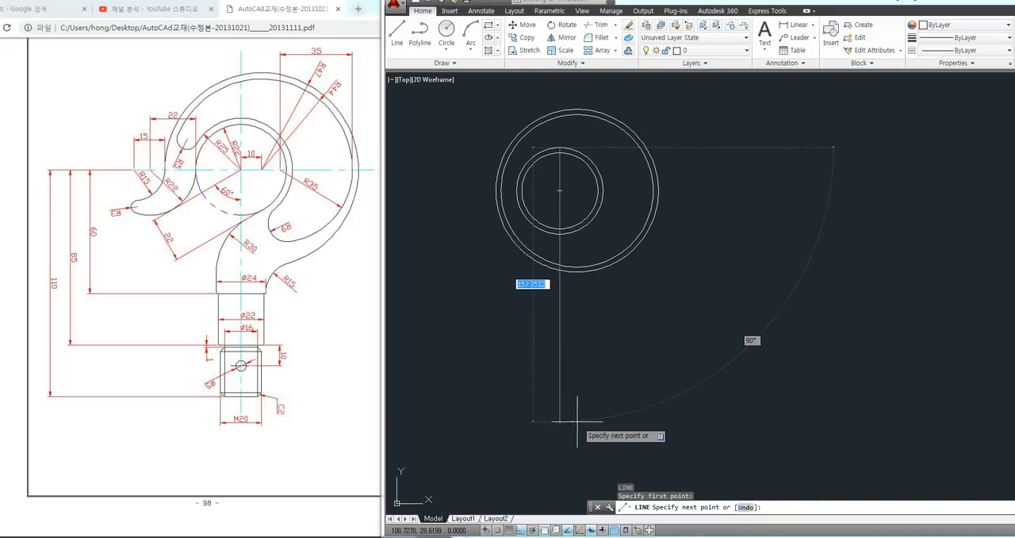
{"action": "left_click", "coordinate": [559, 446]}
{"action": "key", "text": "Return"}
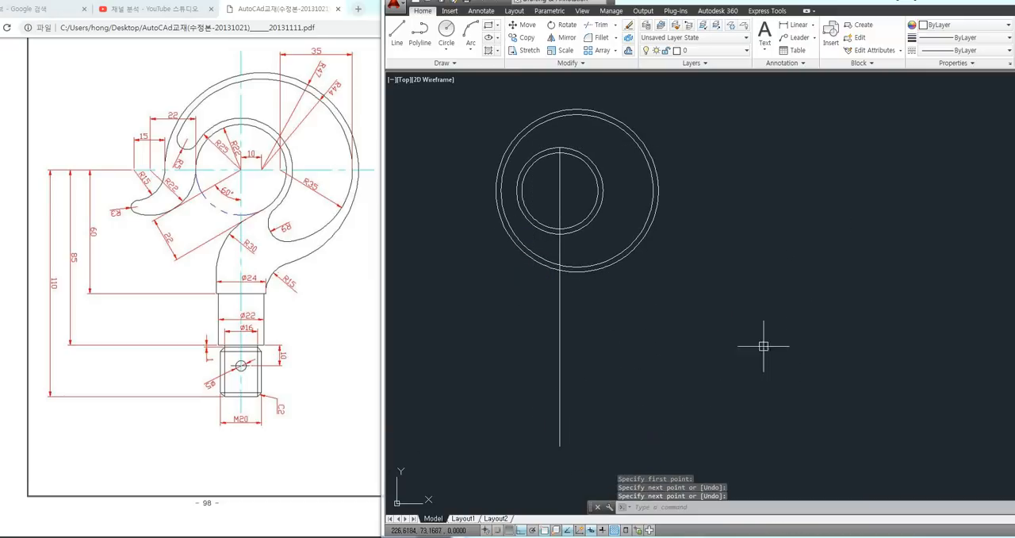
Draw a horizontal center line about 94 long from the right quadrant of the radius 47 circle to its left side
{"action": "middle_click_drag", "start_coordinate": [739, 336], "coordinate": [738, 389]}
{"action": "key", "text": "Return"}
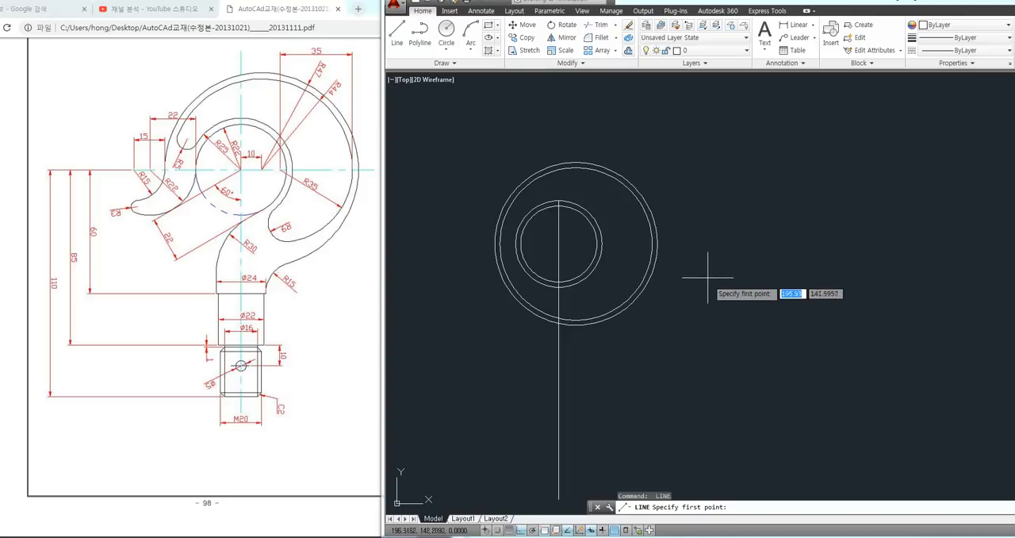
{"action": "left_click", "coordinate": [657, 243]}
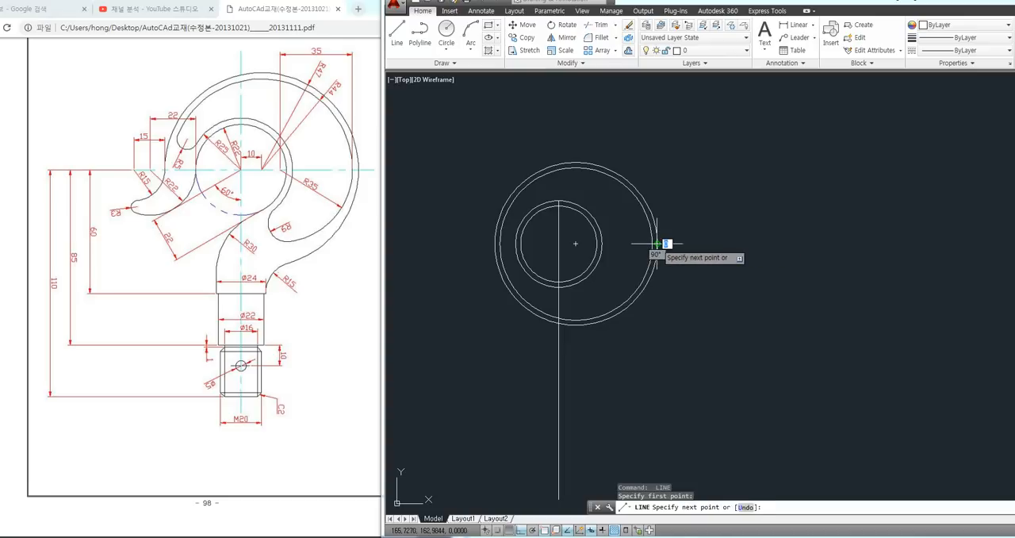
{"action": "left_click", "coordinate": [493, 243]}
{"action": "key", "text": "Return"}
{"action": "middle_click_drag", "start_coordinate": [525, 251], "coordinate": [548, 255]}
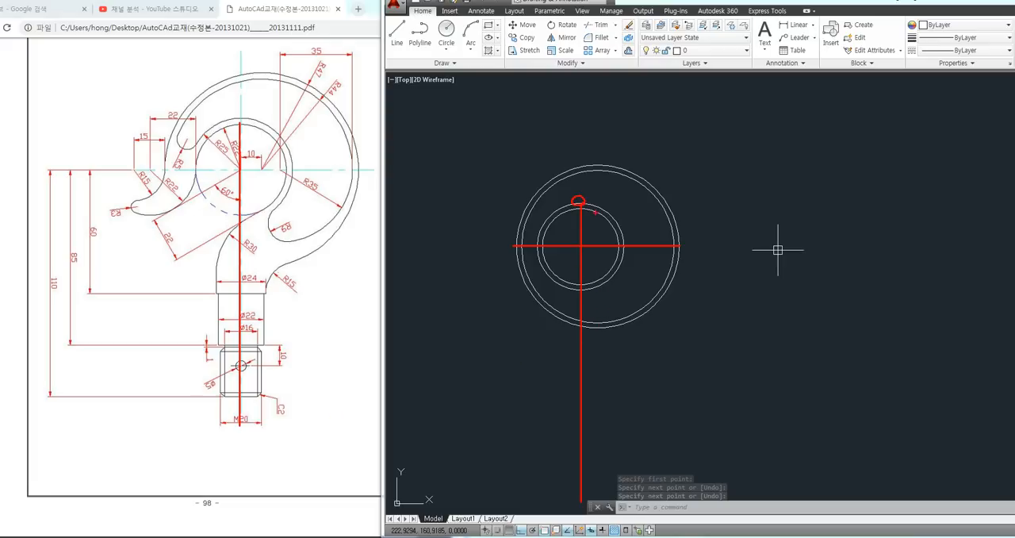
{"action": "key", "text": "Escape"}
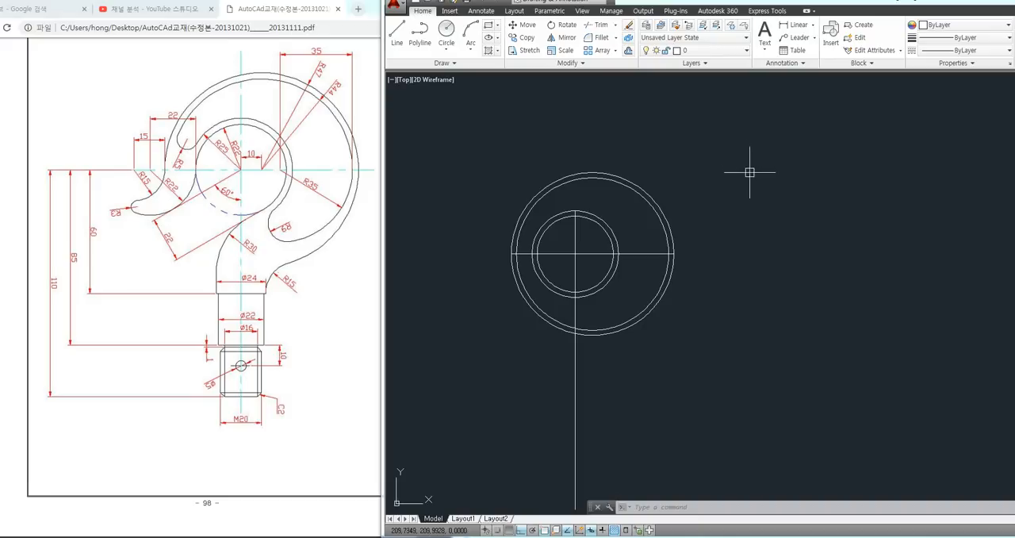
Trim away the lower half of the radius 44 circle below the horizontal center line
{"action": "scroll", "coordinate": [737, 183], "scroll_direction": "up", "scroll_amount": 1}
{"action": "scroll", "coordinate": [622, 284], "scroll_direction": "up", "scroll_amount": 2}
{"action": "middle_click_drag", "start_coordinate": [623, 284], "coordinate": [635, 294]}
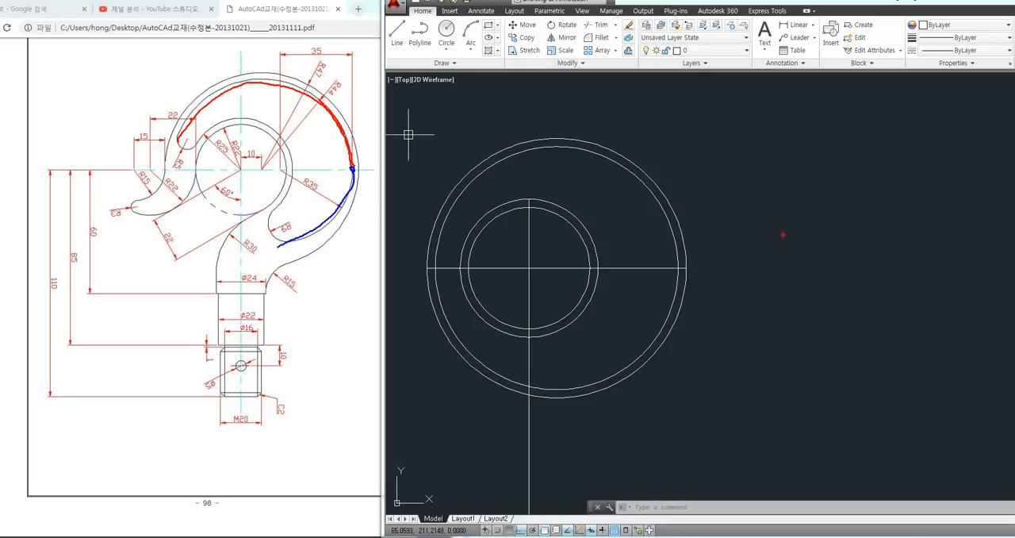
{"action": "key", "text": "Escape"}
{"action": "key", "text": "Escape"}
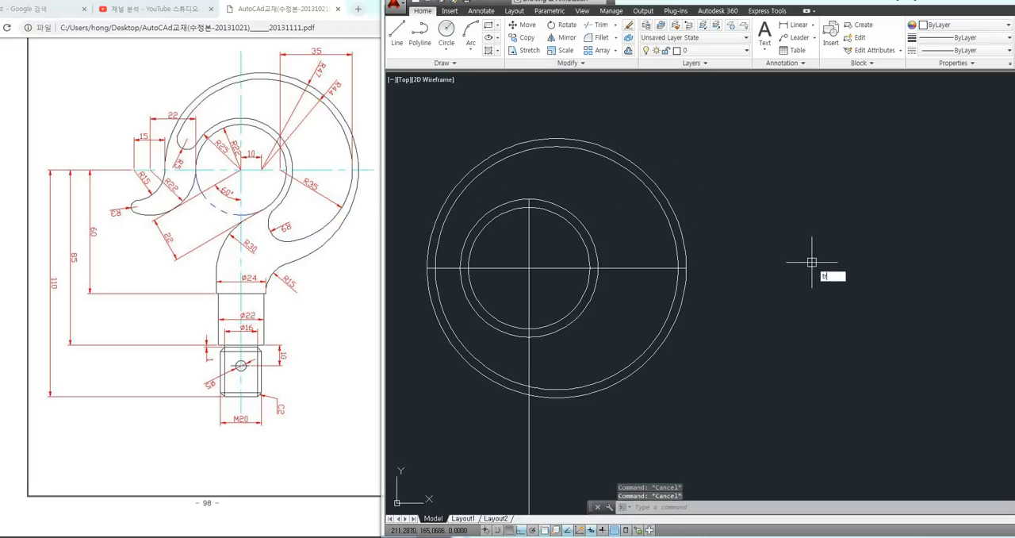
{"action": "type", "text": "r"}
{"action": "key", "text": "Return"}
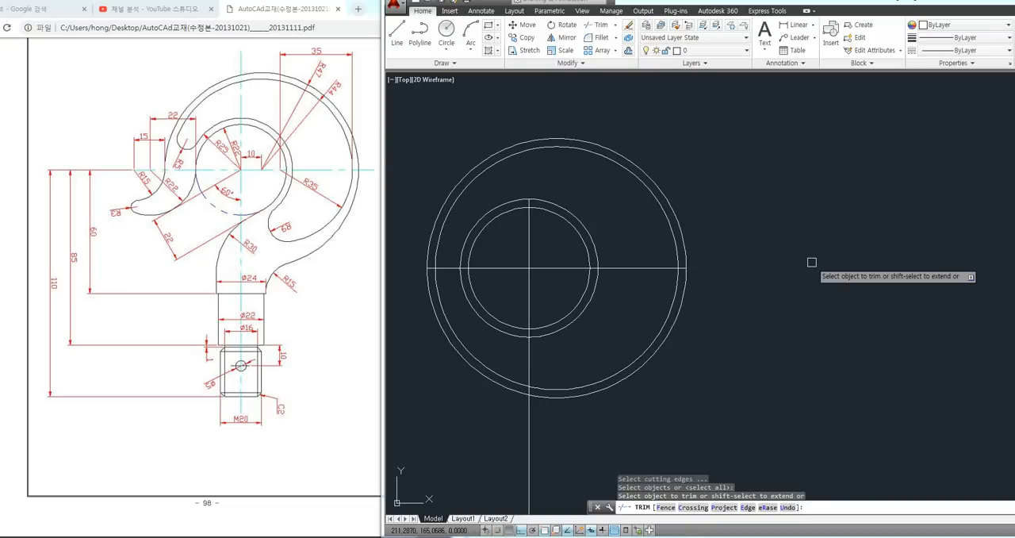
{"action": "left_click", "coordinate": [668, 309]}
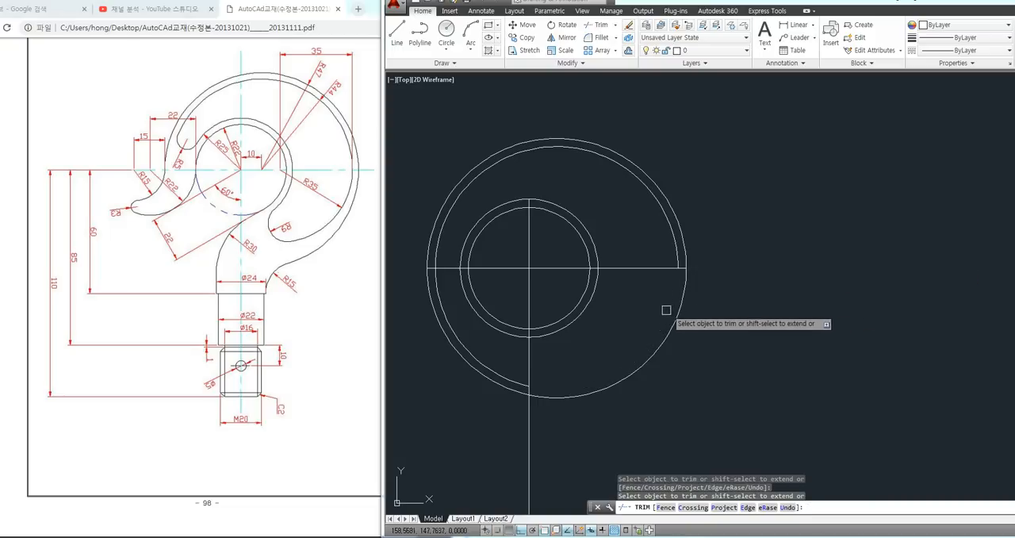
{"action": "left_click", "coordinate": [507, 375]}
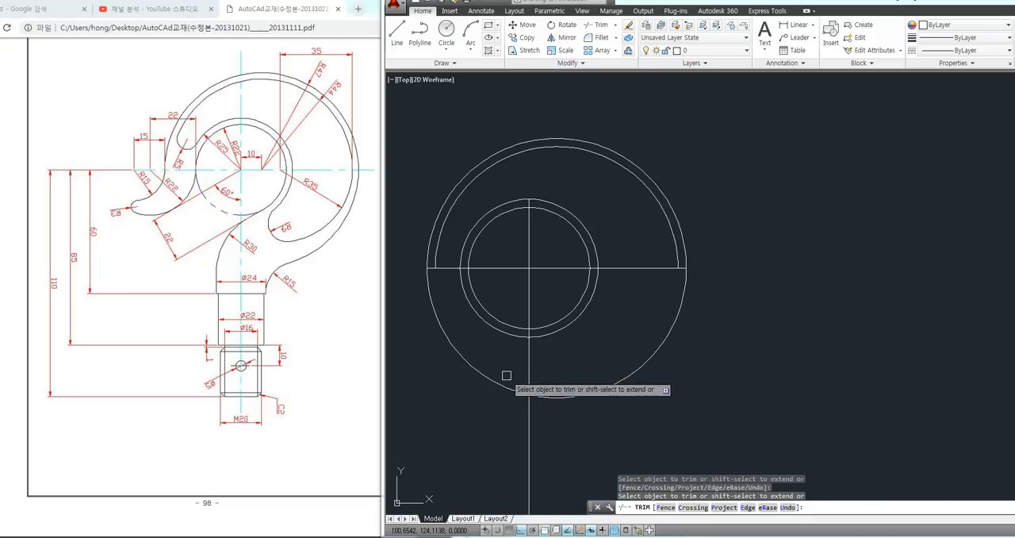
{"action": "key", "text": "Return"}
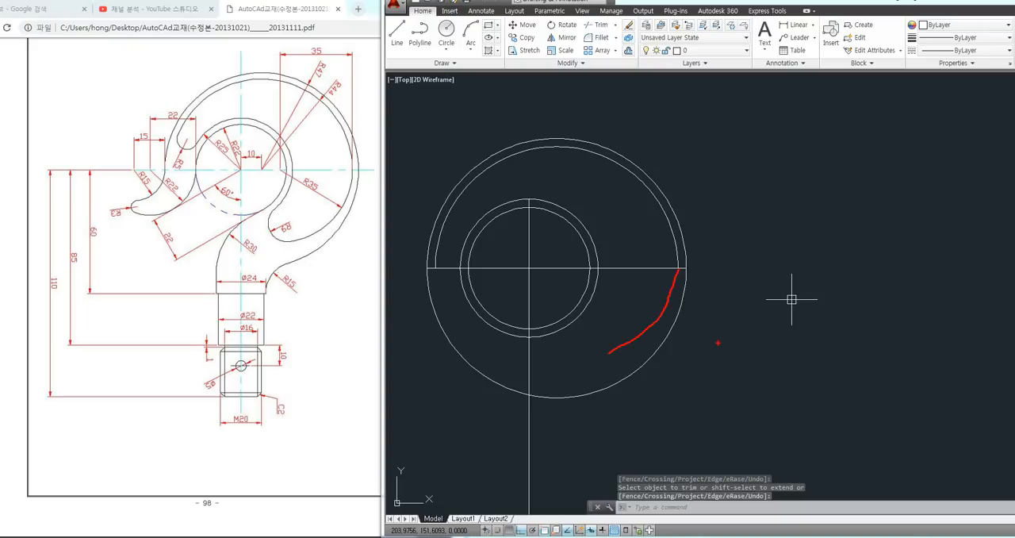
Draw a separate circle of radius 35 in the empty space to the right of the hook circles
{"action": "key", "text": "Escape"}
{"action": "middle_click_drag", "start_coordinate": [824, 247], "coordinate": [804, 245]}
{"action": "type", "text": "c"}
{"action": "key", "text": "Return"}
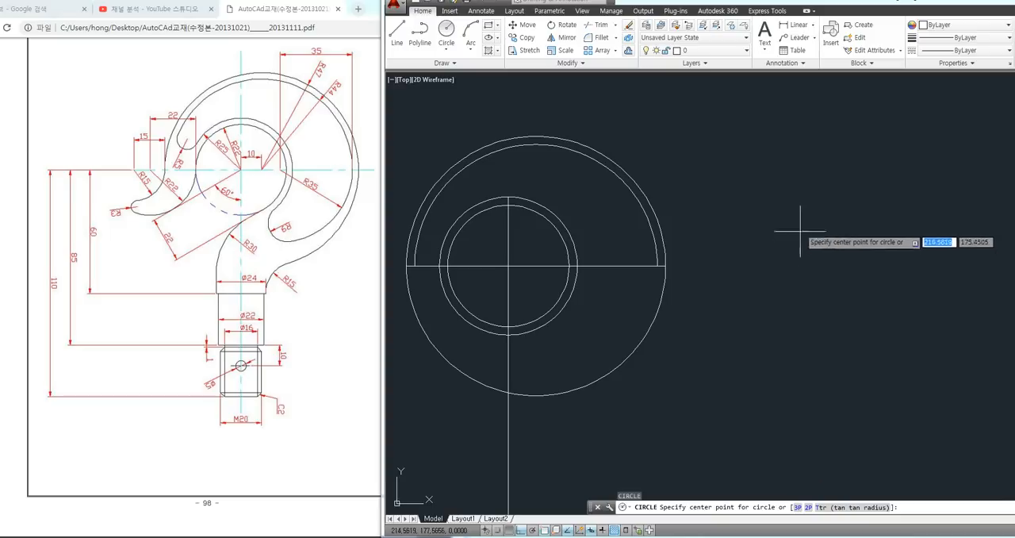
{"action": "left_click", "coordinate": [842, 238]}
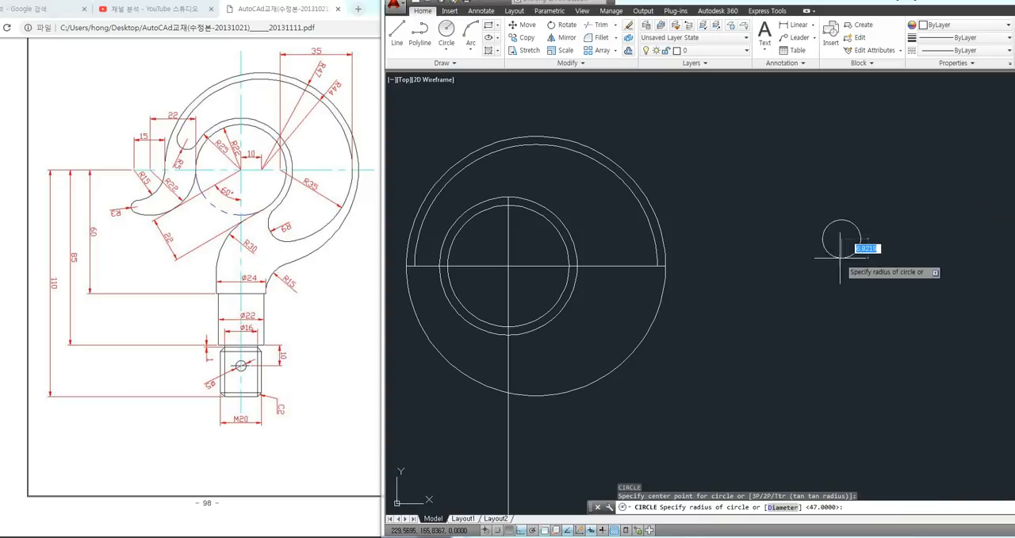
{"action": "key", "text": "Return"}
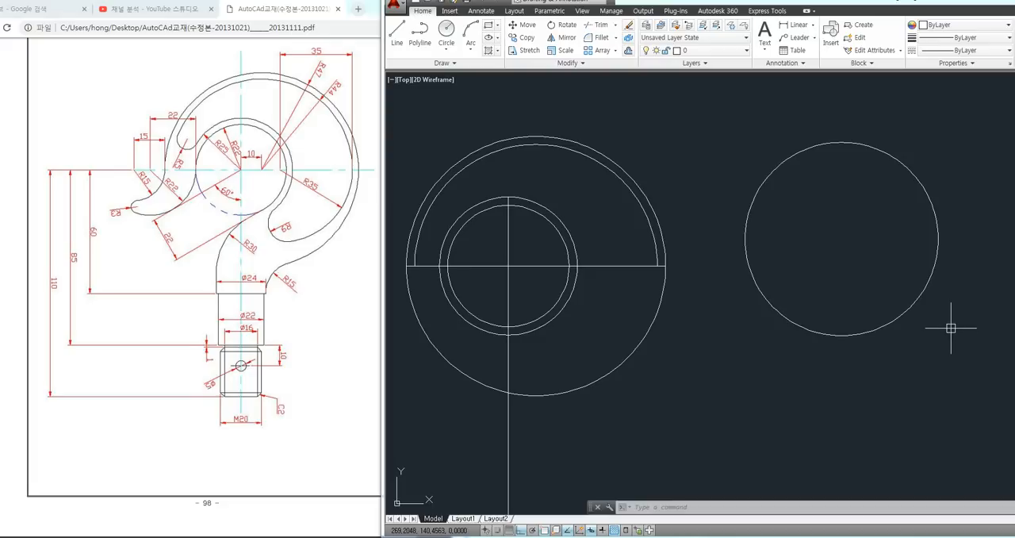
Draw a freehand-sized rectangle in the empty area above and to the left of the hook circles
{"action": "middle_click_drag", "start_coordinate": [748, 346], "coordinate": [798, 346]}
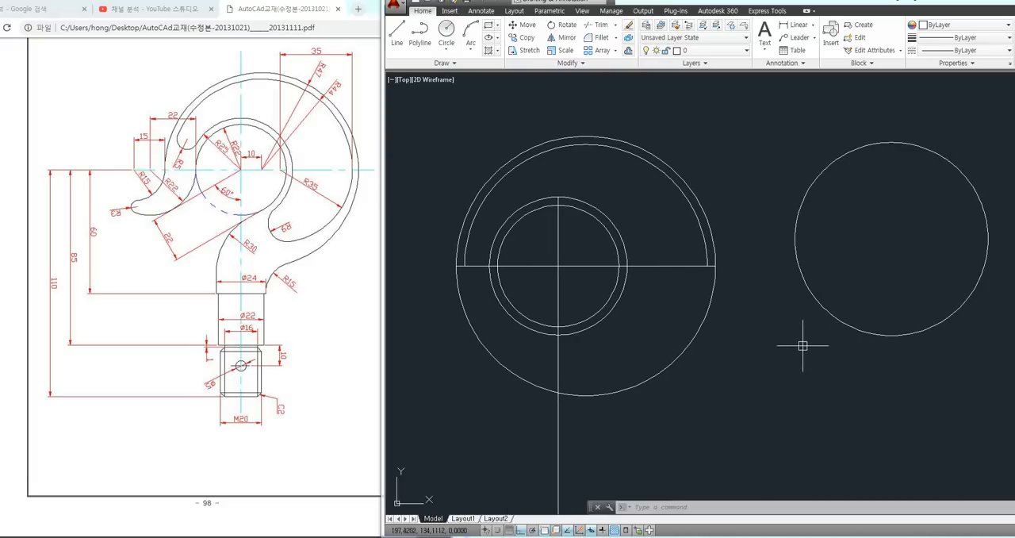
{"action": "type", "text": "rec"}
{"action": "key", "text": "space"}
{"action": "scroll", "coordinate": [796, 355], "scroll_direction": "down", "scroll_amount": 3}
{"action": "middle_click_drag", "start_coordinate": [632, 229], "coordinate": [705, 293]}
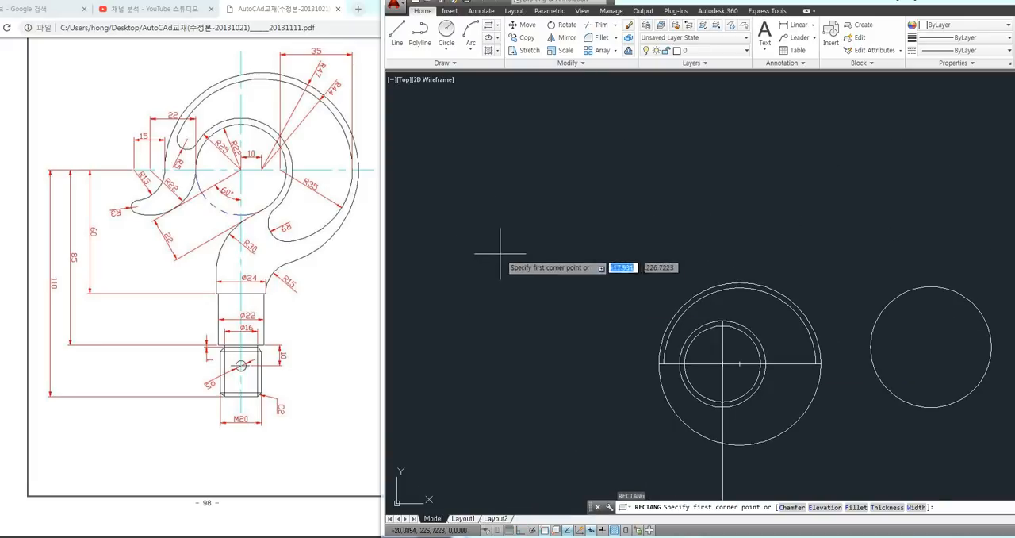
{"action": "left_click", "coordinate": [491, 264]}
{"action": "left_click", "coordinate": [645, 101]}
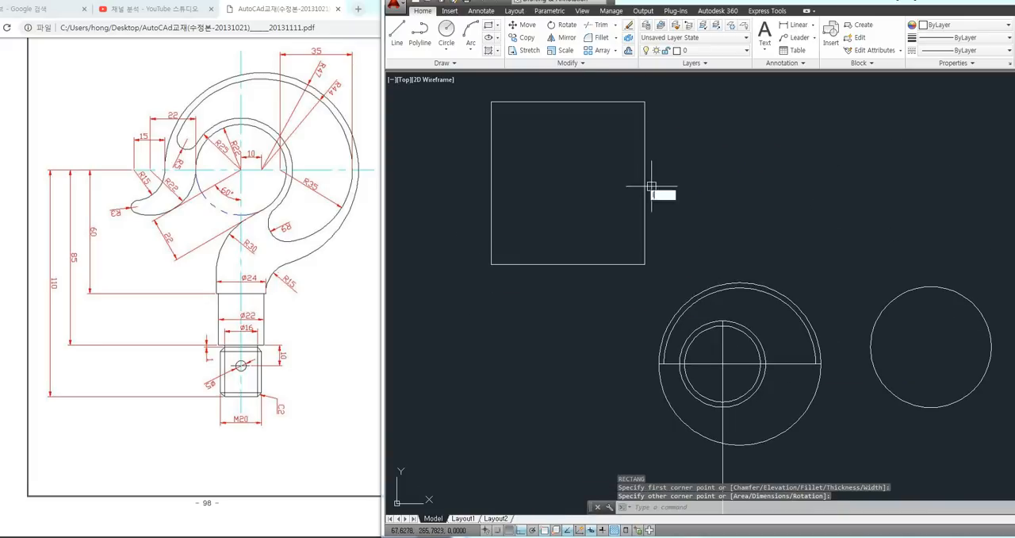
Draw a horizontal line across the rectangle's upper part and a vertical line through its left part, edge to edge
{"action": "type", "text": "l"}
{"action": "key", "text": "space"}
{"action": "left_click", "coordinate": [645, 135]}
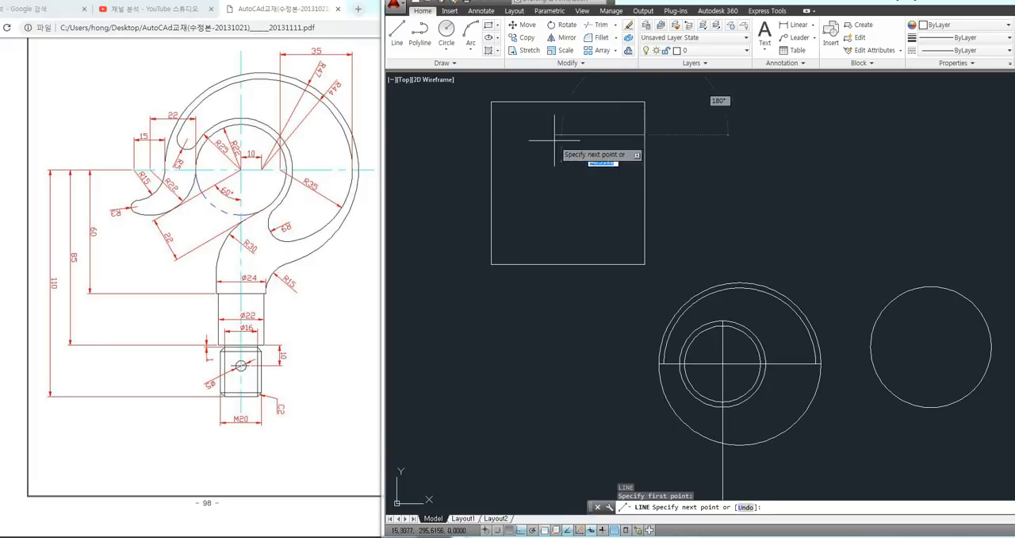
{"action": "left_click", "coordinate": [491, 135]}
{"action": "key", "text": "space"}
{"action": "key", "text": "space"}
{"action": "left_click", "coordinate": [537, 102]}
{"action": "left_click", "coordinate": [537, 264]}
{"action": "key", "text": "space"}
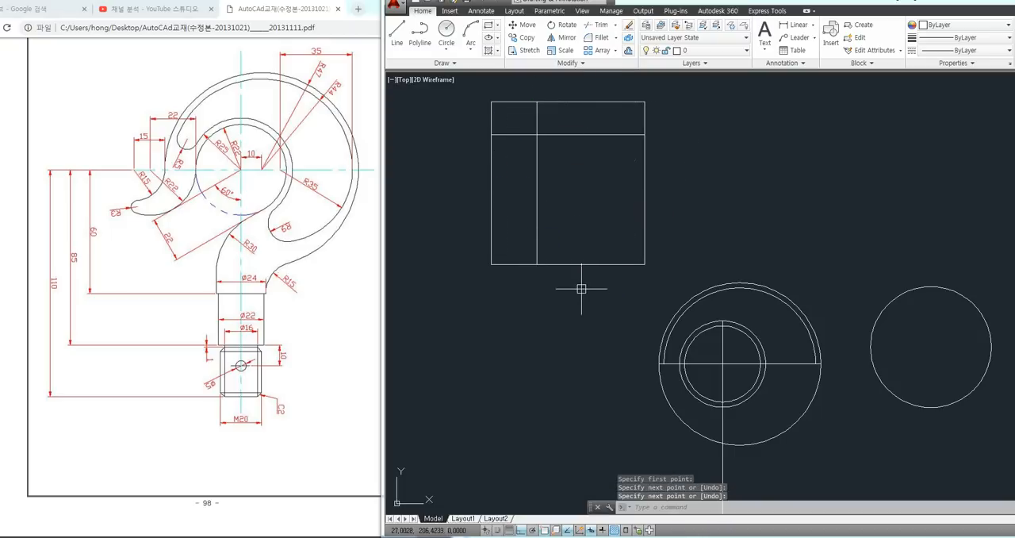
Trim both lines inside the rectangle at their crossing, removing the left piece of the horizontal and the upper piece of the vertical
{"action": "type", "text": "tr"}
{"action": "key", "text": "space"}
{"action": "key", "text": "space"}
{"action": "left_click", "coordinate": [527, 135]}
{"action": "left_click", "coordinate": [536, 119]}
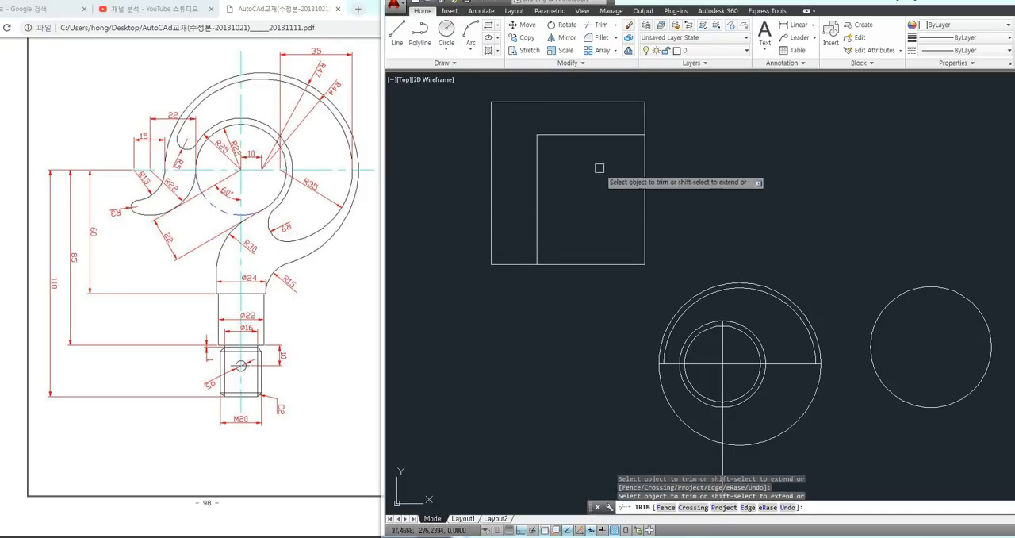
{"action": "key", "text": "Escape"}
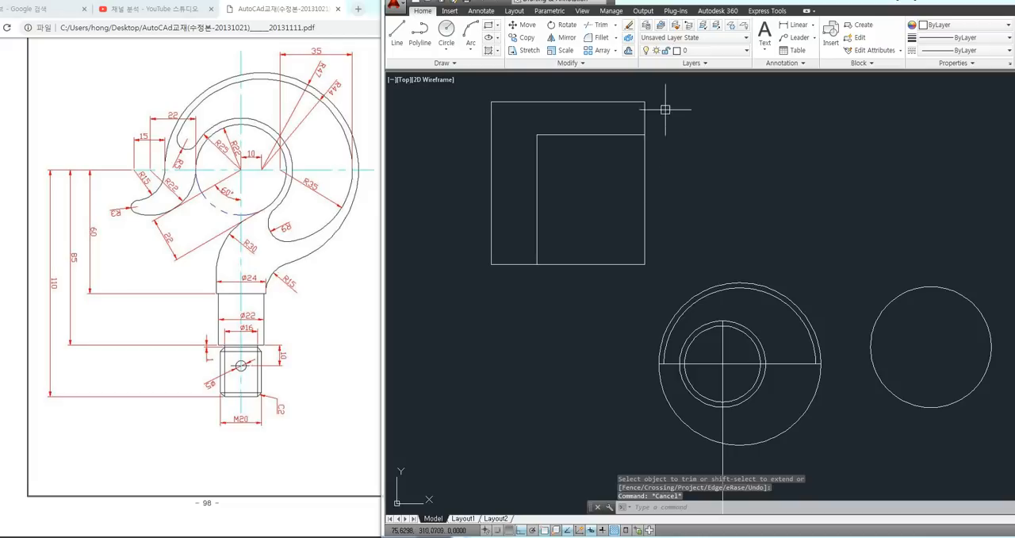
Erase the rectangle together with the two trimmed lines inside it
{"action": "left_click", "coordinate": [660, 91]}
{"action": "left_click", "coordinate": [472, 268]}
{"action": "key", "text": "Delete"}
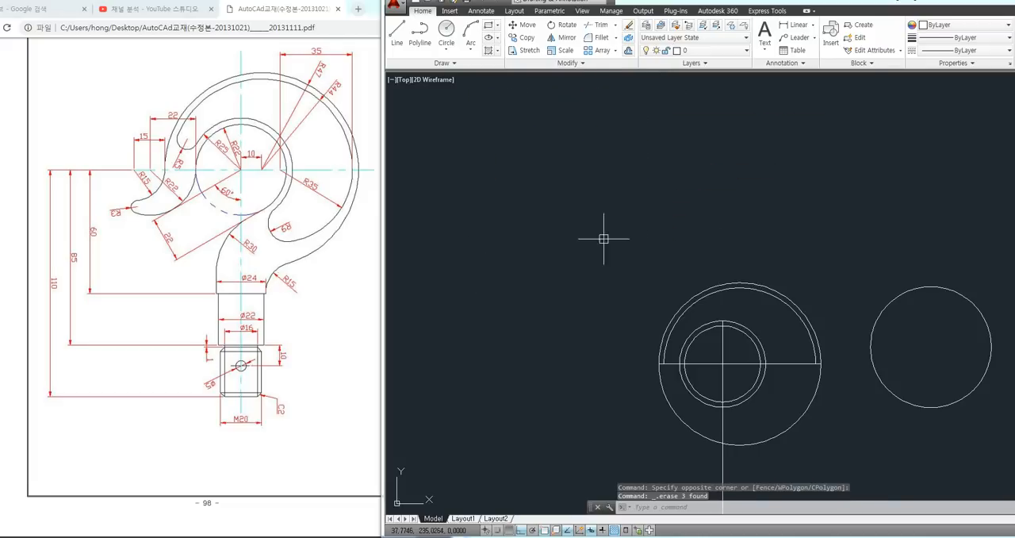
{"action": "mouse_move", "coordinate": [720, 224]}
{"action": "middle_mouse_down"}
{"action": "mouse_move", "coordinate": [531, 173]}
{"action": "mouse_move", "coordinate": [509, 157]}
{"action": "middle_mouse_up"}
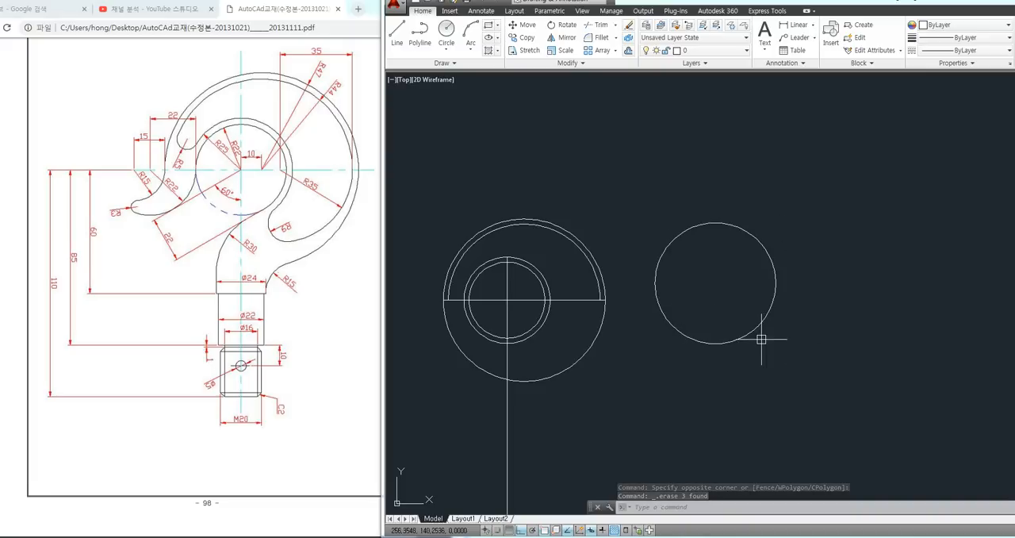
{"action": "middle_click_drag", "start_coordinate": [646, 310], "coordinate": [680, 308]}
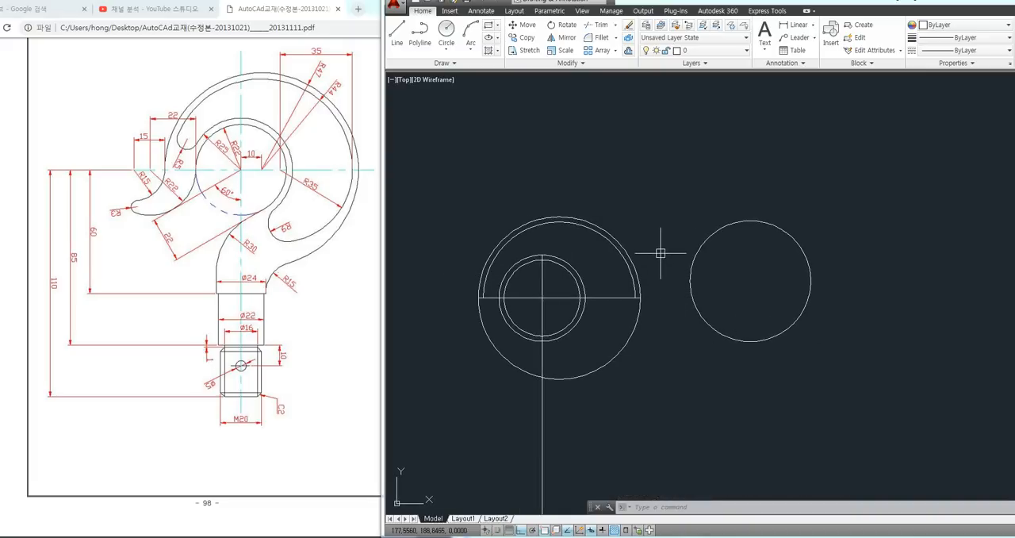
{"action": "middle_click_drag", "start_coordinate": [660, 253], "coordinate": [661, 240]}
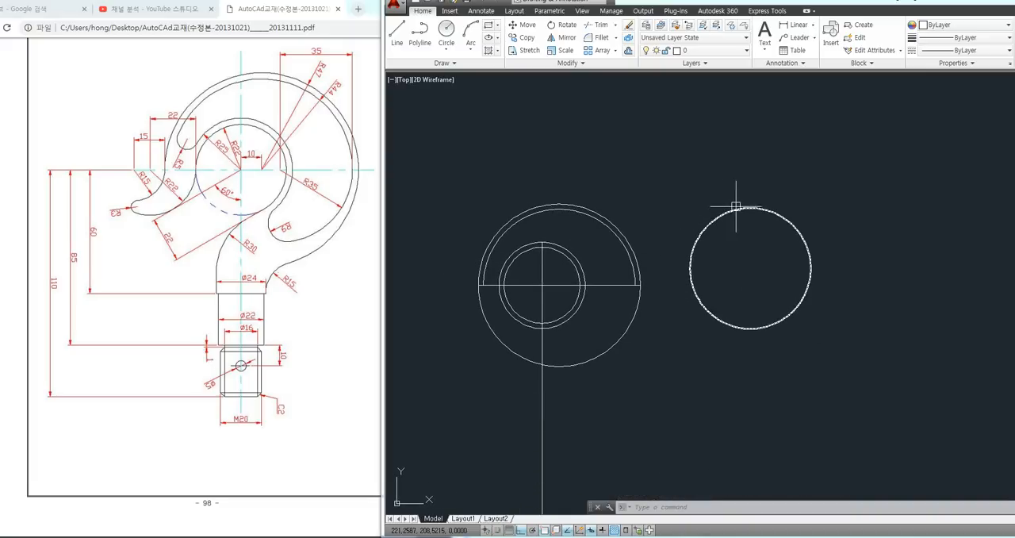
Move the radius 35 circle by its right quadrant onto the right end of the inner large arc on the horizontal center line
{"action": "type", "text": "M"}
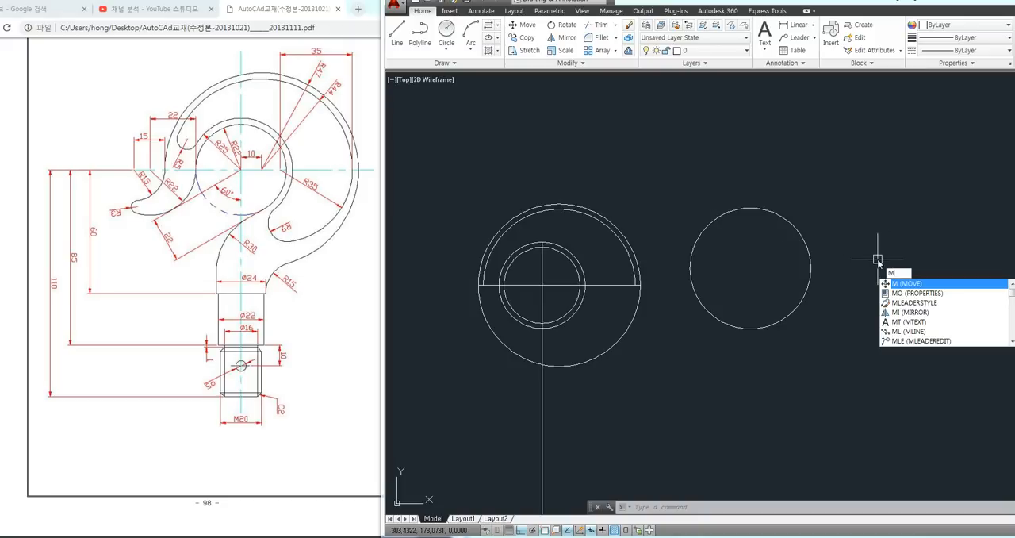
{"action": "key", "text": "Return"}
{"action": "left_click", "coordinate": [807, 289]}
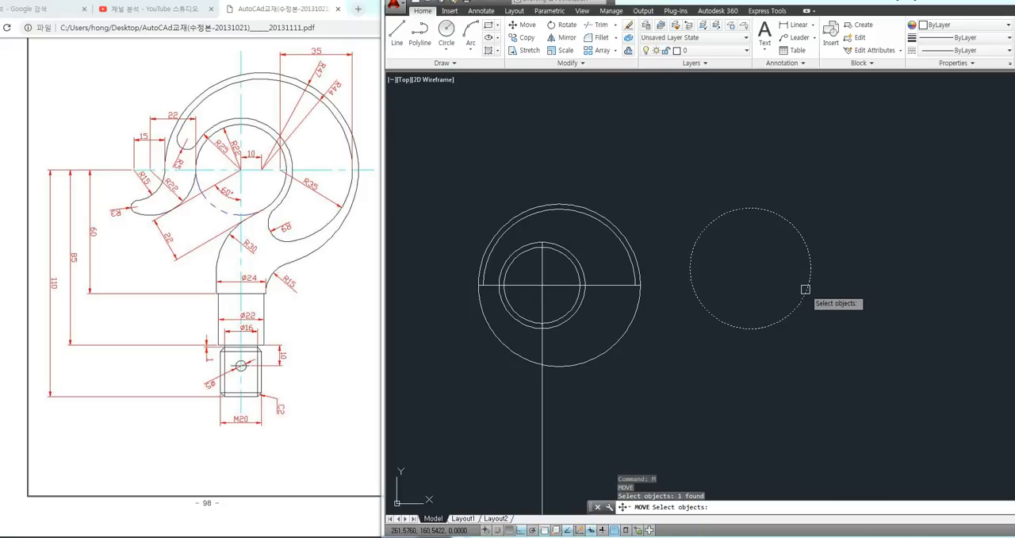
{"action": "key", "text": "Return"}
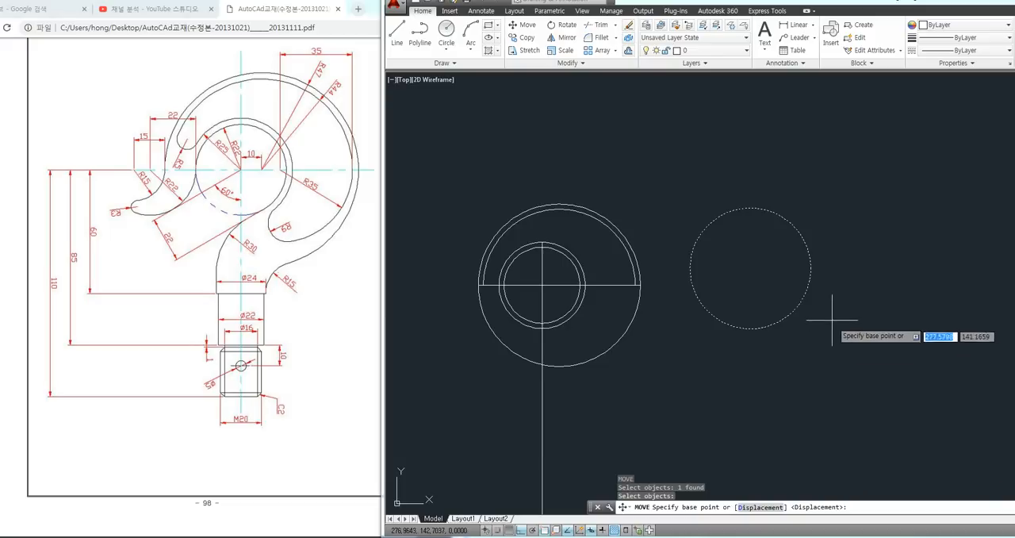
{"action": "left_click", "coordinate": [810, 268]}
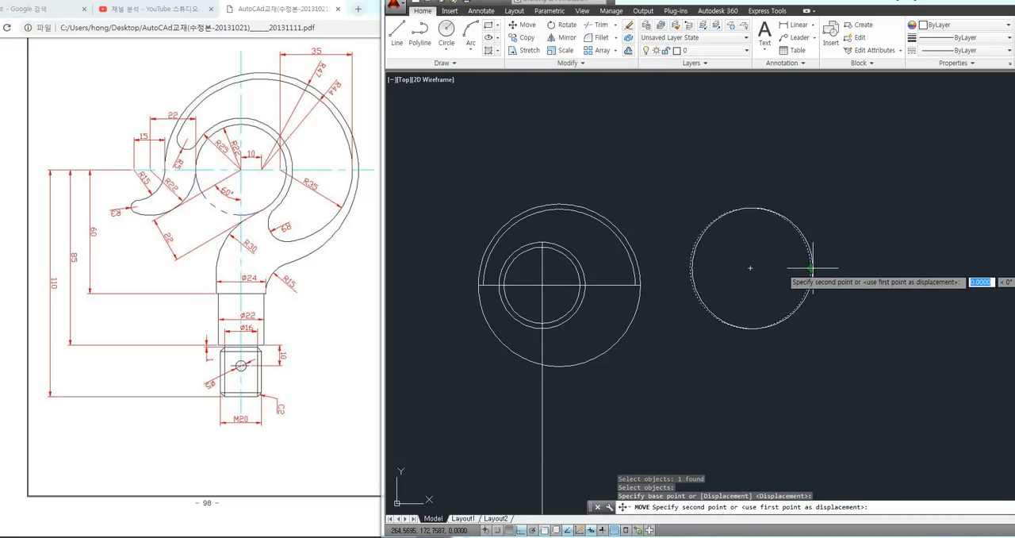
{"action": "left_click", "coordinate": [634, 284]}
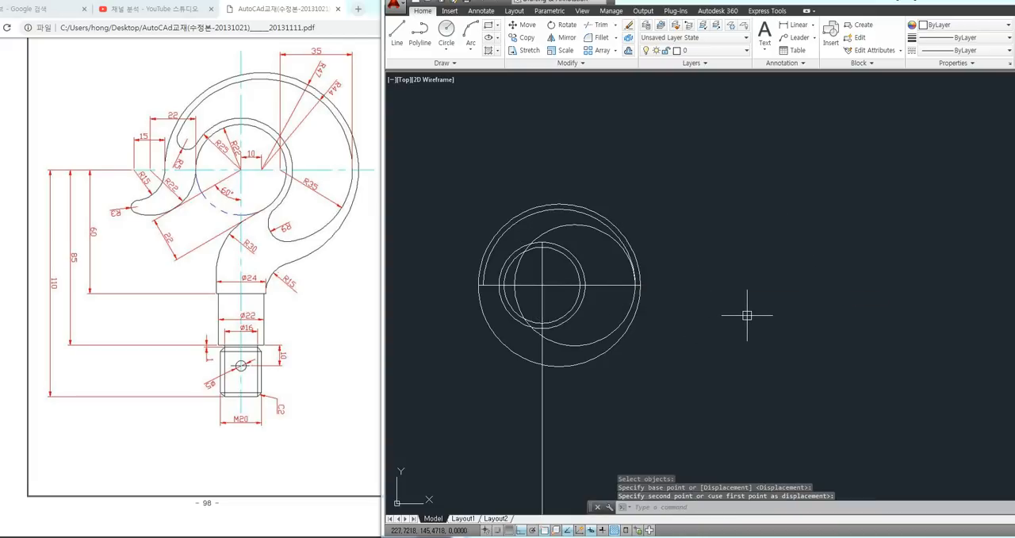
Trim the radius 35 circle's upper arc outside the ring circles and its short lower piece between the ring and the vertical line
{"action": "middle_click_drag", "start_coordinate": [716, 301], "coordinate": [747, 295]}
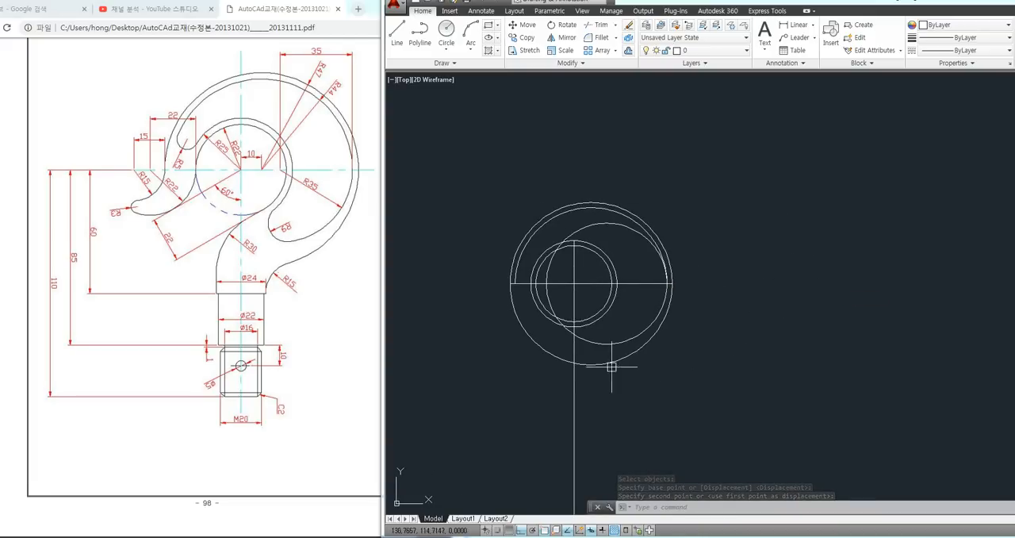
{"action": "scroll", "coordinate": [555, 336], "scroll_direction": "up", "scroll_amount": 2}
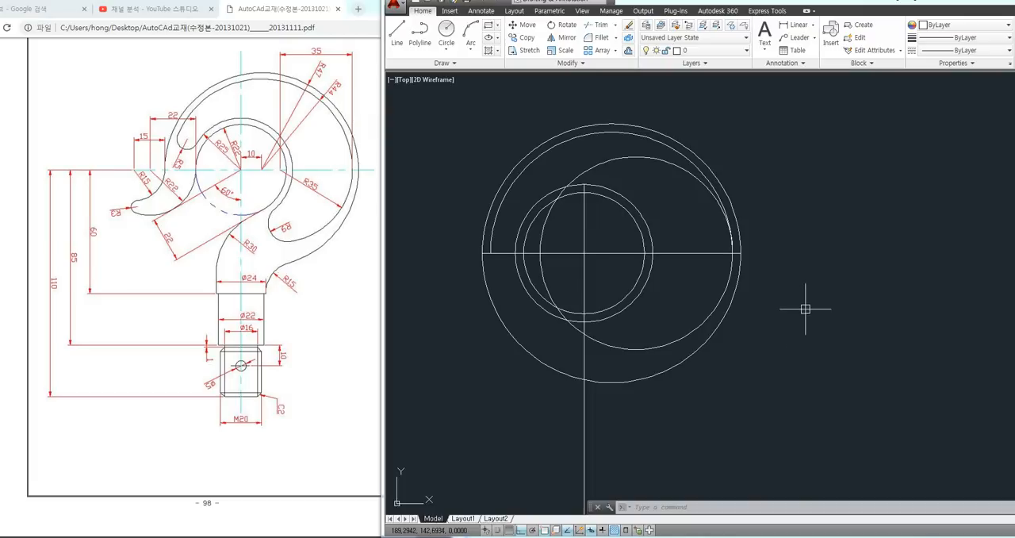
{"action": "middle_click_drag", "start_coordinate": [820, 291], "coordinate": [836, 291]}
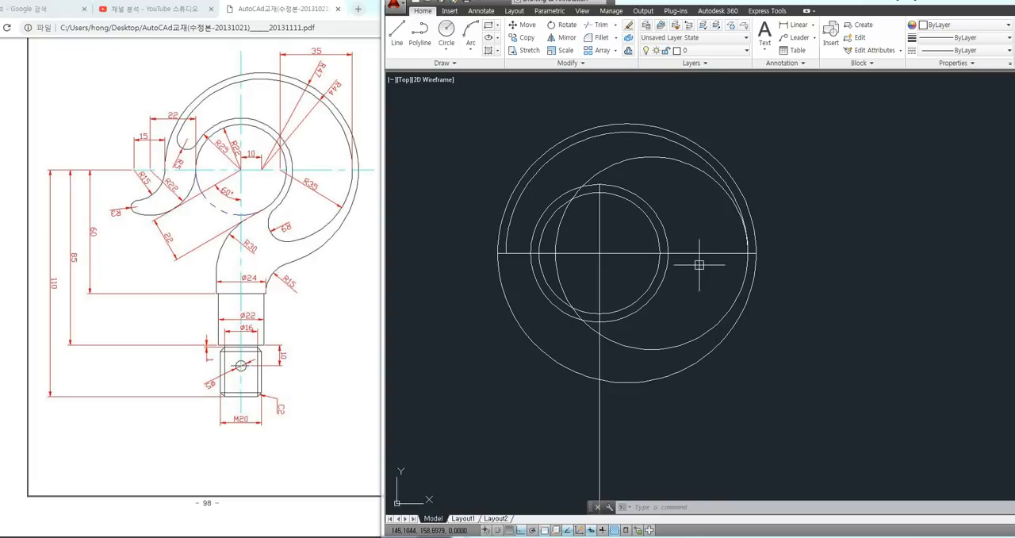
{"action": "middle_click_drag", "start_coordinate": [687, 222], "coordinate": [705, 226]}
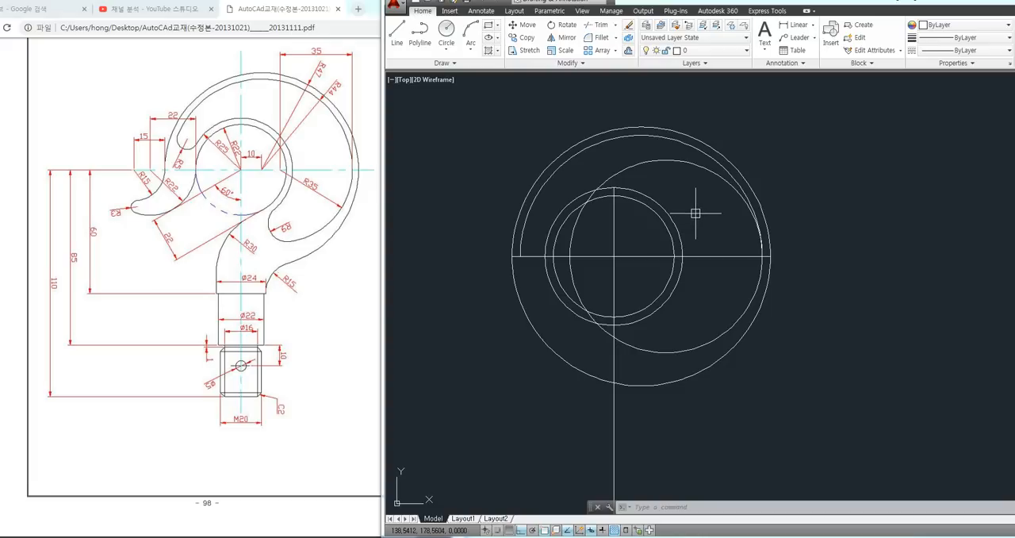
{"action": "type", "text": "R"}
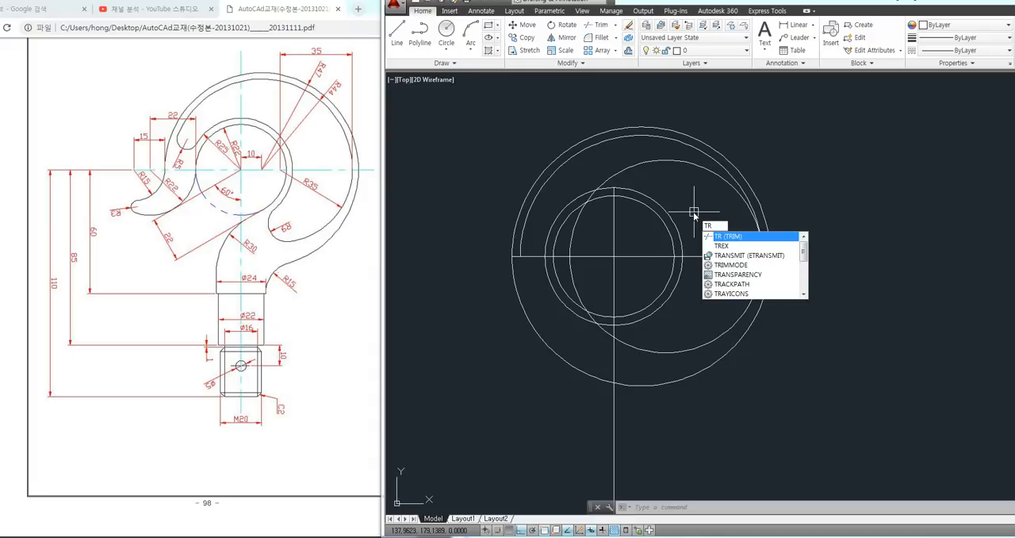
{"action": "key", "text": "Return"}
{"action": "key", "text": "Return"}
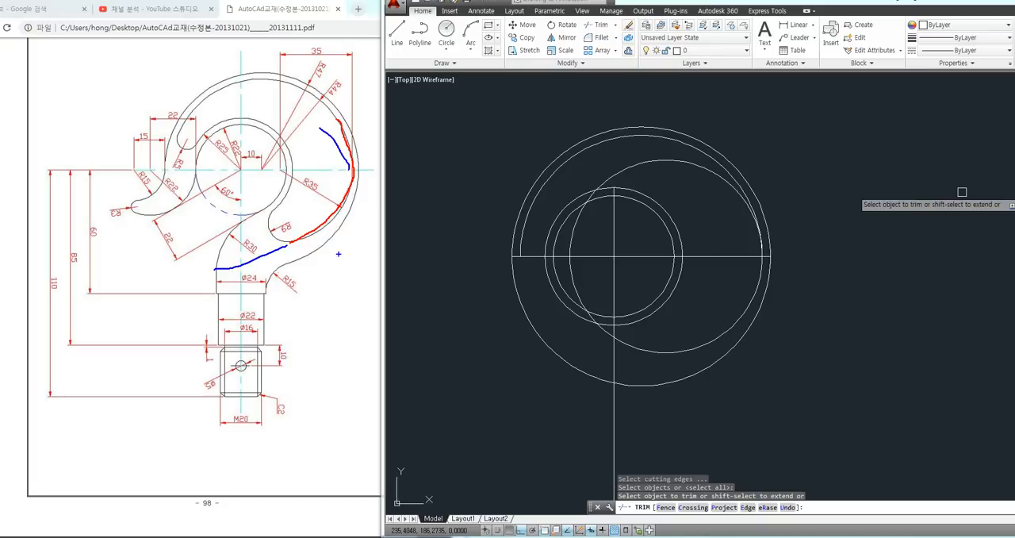
{"action": "left_click", "coordinate": [735, 194]}
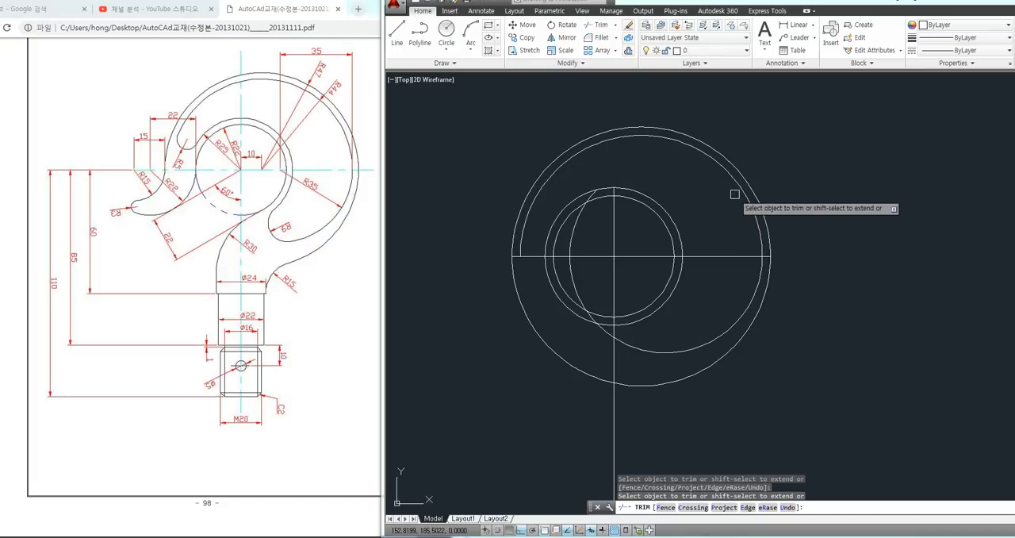
{"action": "left_click", "coordinate": [604, 334]}
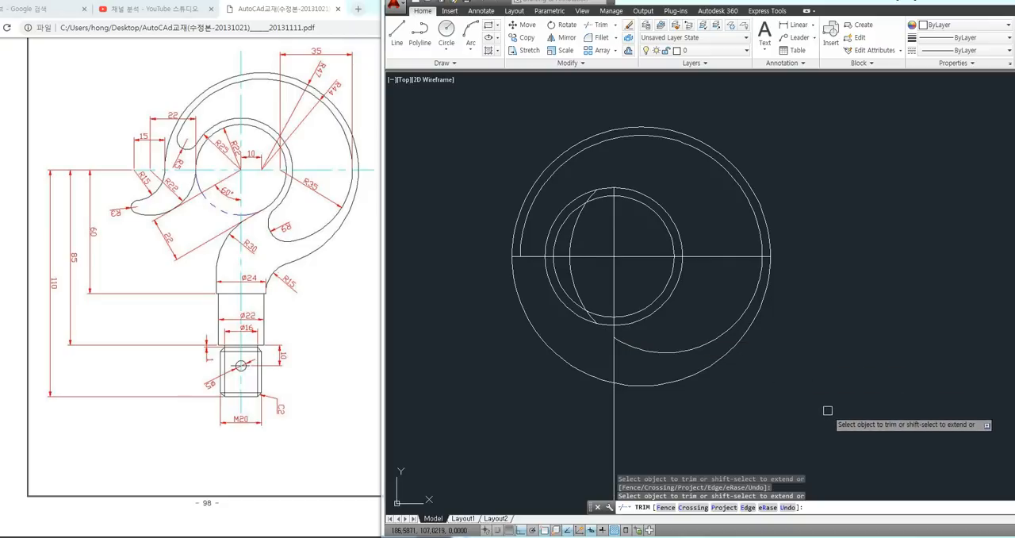
{"action": "key", "text": "Escape"}
{"action": "key", "text": "Escape"}
{"action": "key", "text": "Escape"}
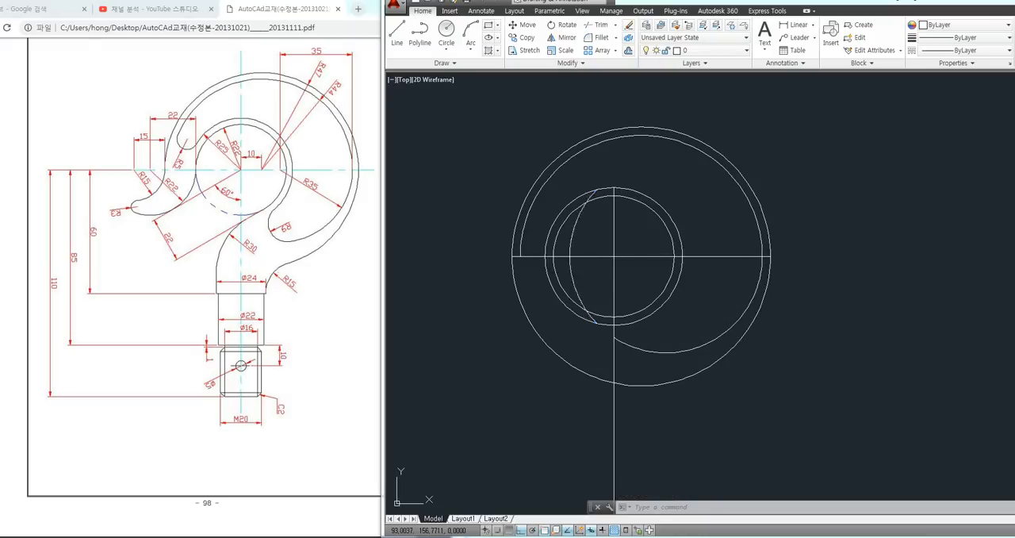
Erase the leftover arc crossing the two small ring circles, and undo both the erase and the trim
{"action": "left_click", "coordinate": [579, 277]}
{"action": "key", "text": "Delete"}
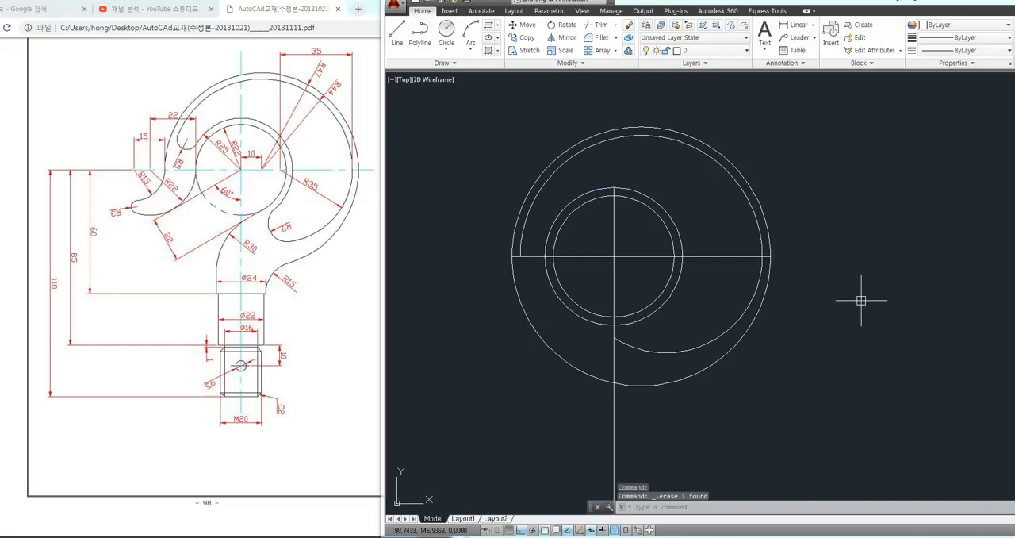
{"action": "key", "text": "ctrl+z"}
{"action": "key", "text": "ctrl+z"}
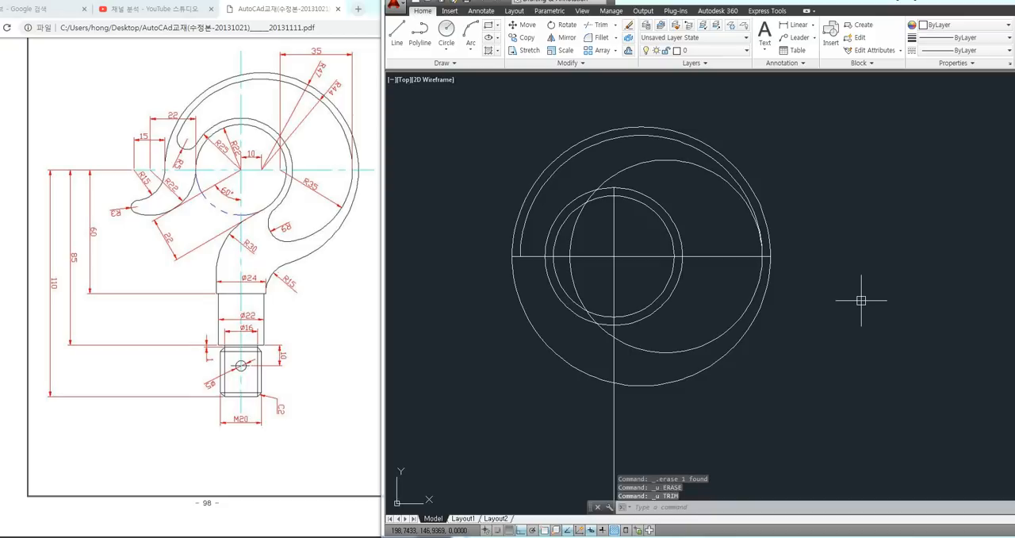
Trim the radius 35 circle piece by piece down to its lower arc right of the vertical line, and undo the trim
{"action": "type", "text": "t"}
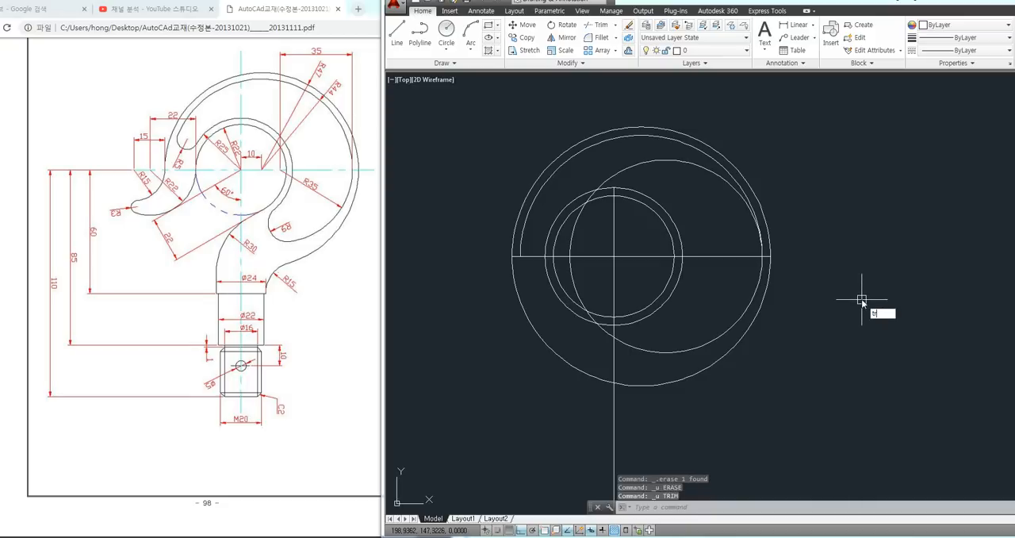
{"action": "type", "text": "r"}
{"action": "key", "text": "Return"}
{"action": "key", "text": "Return"}
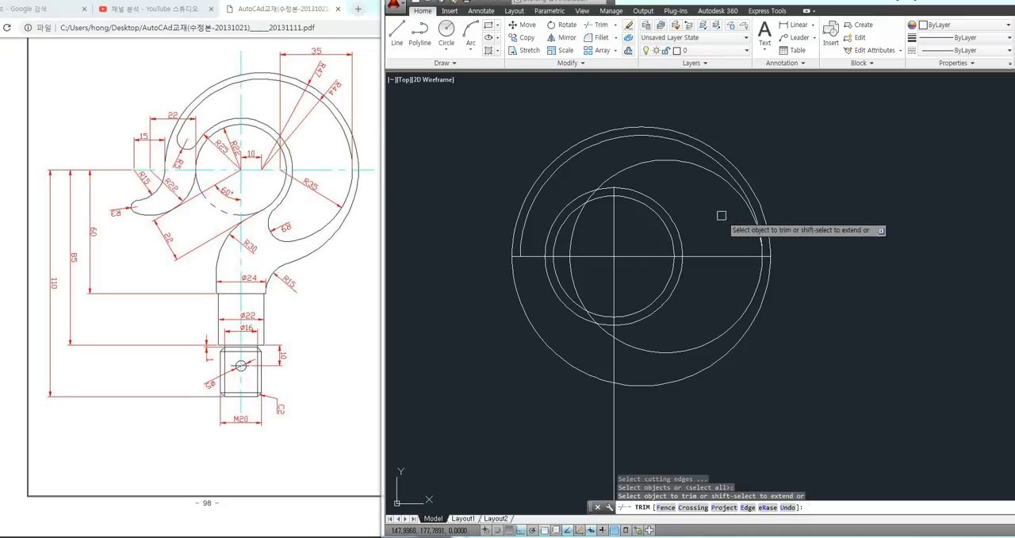
{"action": "left_click", "coordinate": [710, 169]}
{"action": "scroll", "coordinate": [594, 190], "scroll_direction": "up", "scroll_amount": 4}
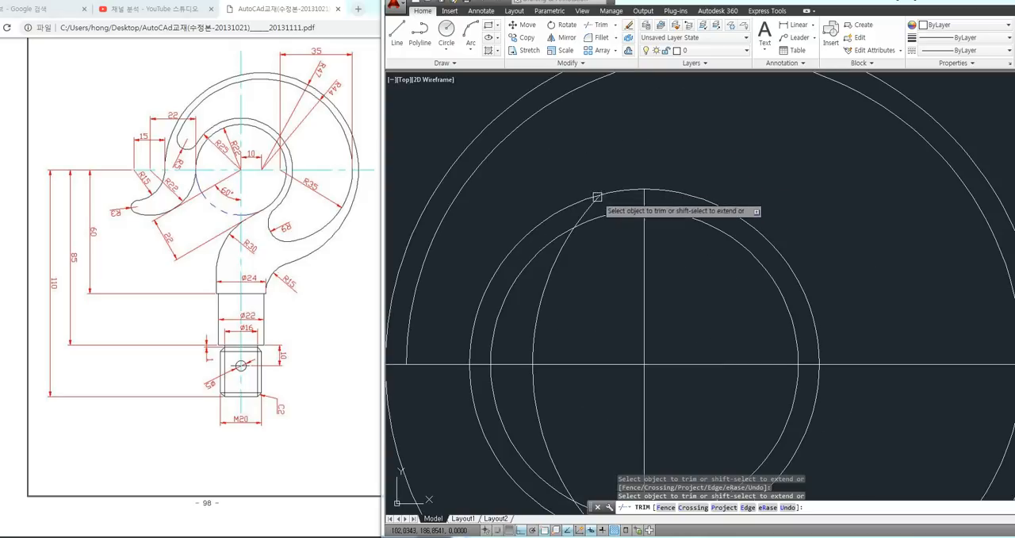
{"action": "scroll", "coordinate": [561, 256], "scroll_direction": "down", "scroll_amount": 4}
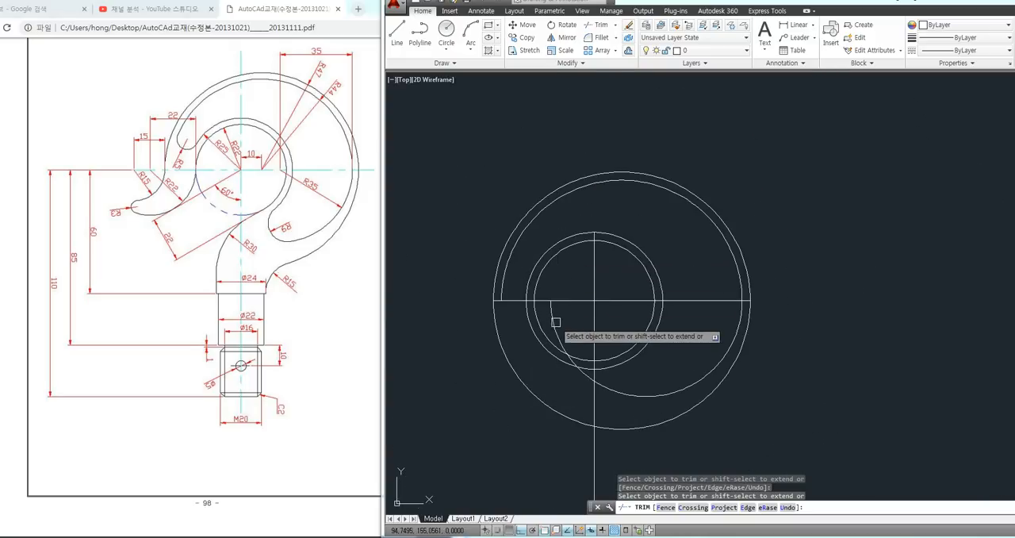
{"action": "left_click", "coordinate": [555, 322]}
{"action": "scroll", "coordinate": [577, 352], "scroll_direction": "up", "scroll_amount": 4}
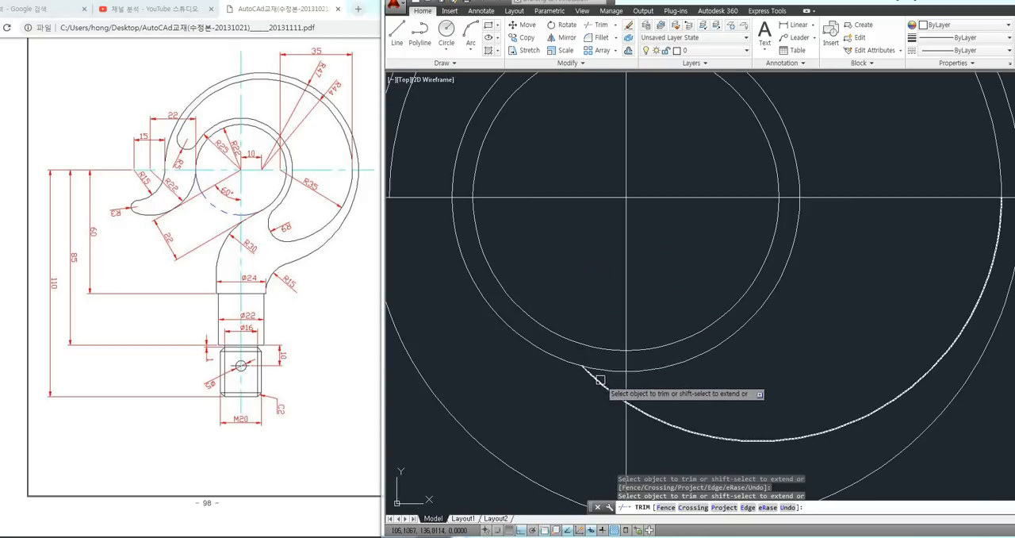
{"action": "left_click", "coordinate": [600, 381]}
{"action": "scroll", "coordinate": [605, 387], "scroll_direction": "down", "scroll_amount": 3}
{"action": "key", "text": "Return"}
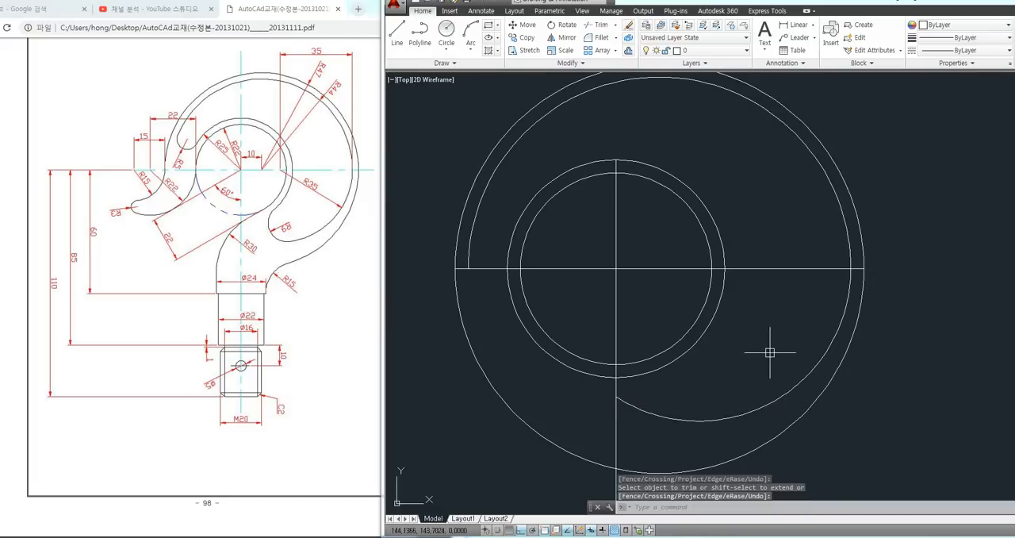
{"action": "key", "text": "ctrl+z"}
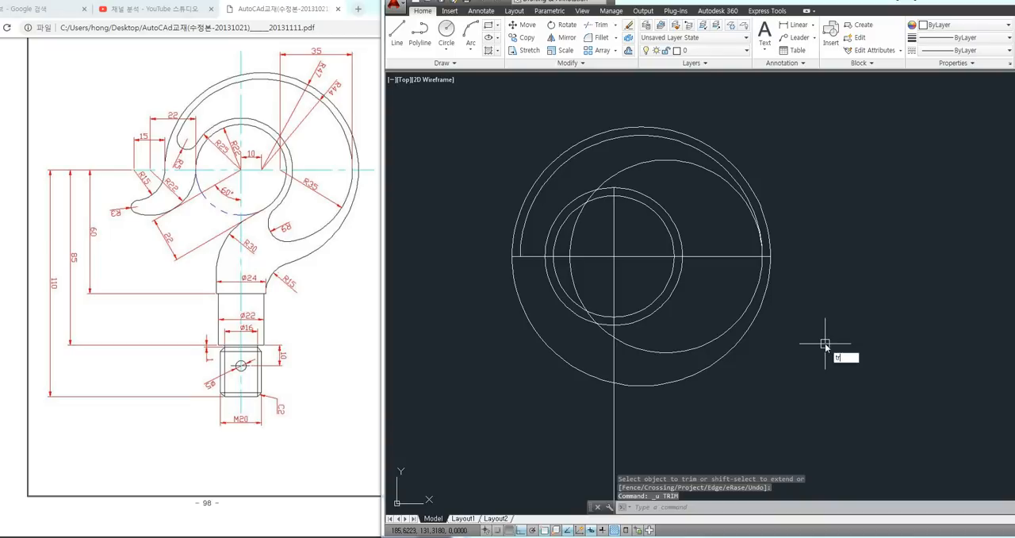
Trim the radius 35 circle above the horizontal line and left of the vertical line, and erase the leftover arc inside the ring circles
{"action": "key", "text": "Return"}
{"action": "key", "text": "Return"}
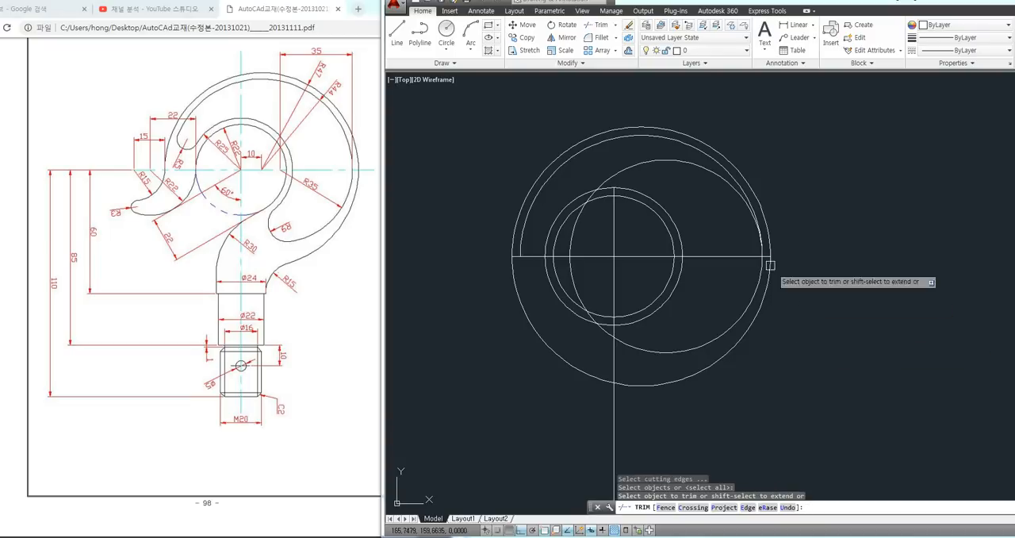
{"action": "left_click", "coordinate": [619, 342]}
{"action": "key", "text": "Return"}
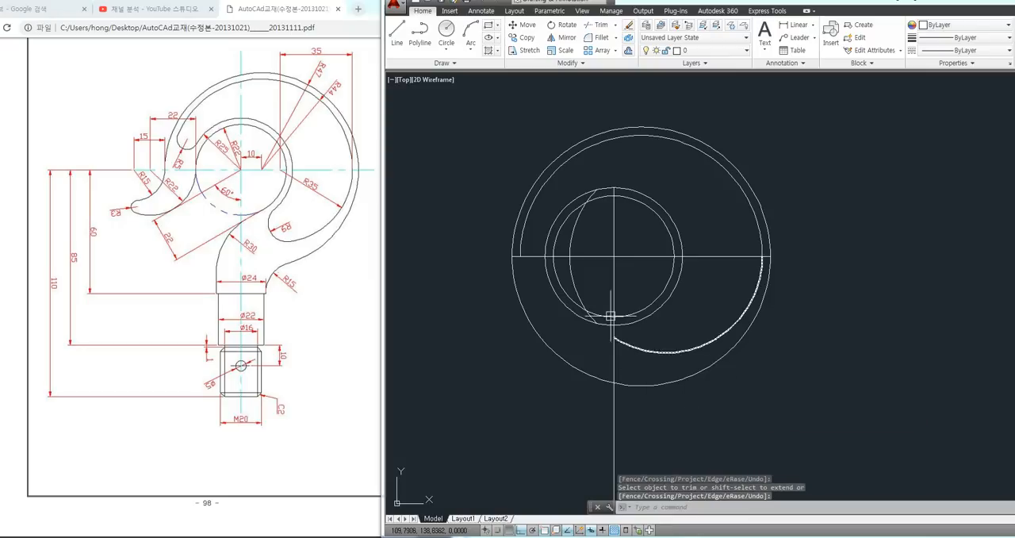
{"action": "left_click", "coordinate": [580, 278]}
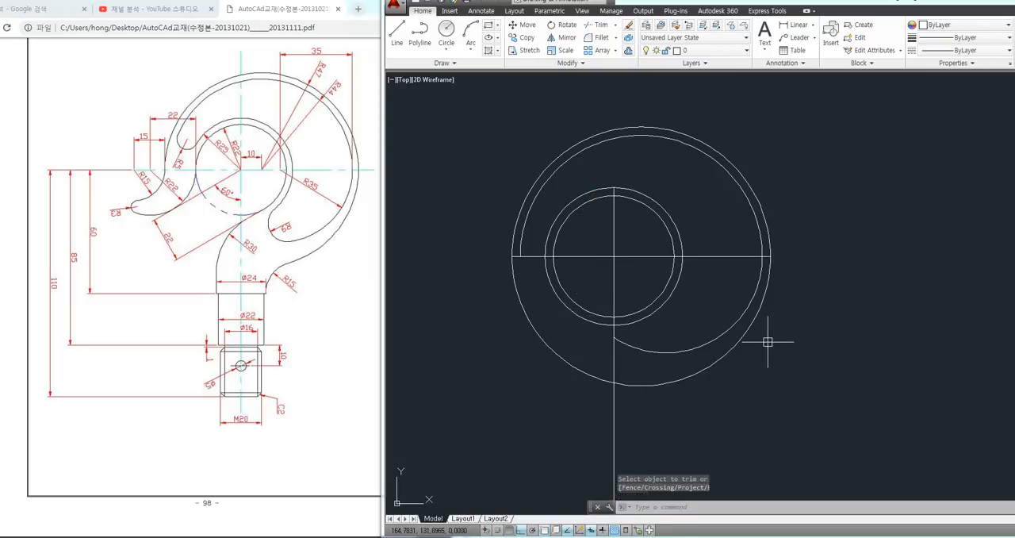
{"action": "key", "text": "Delete"}
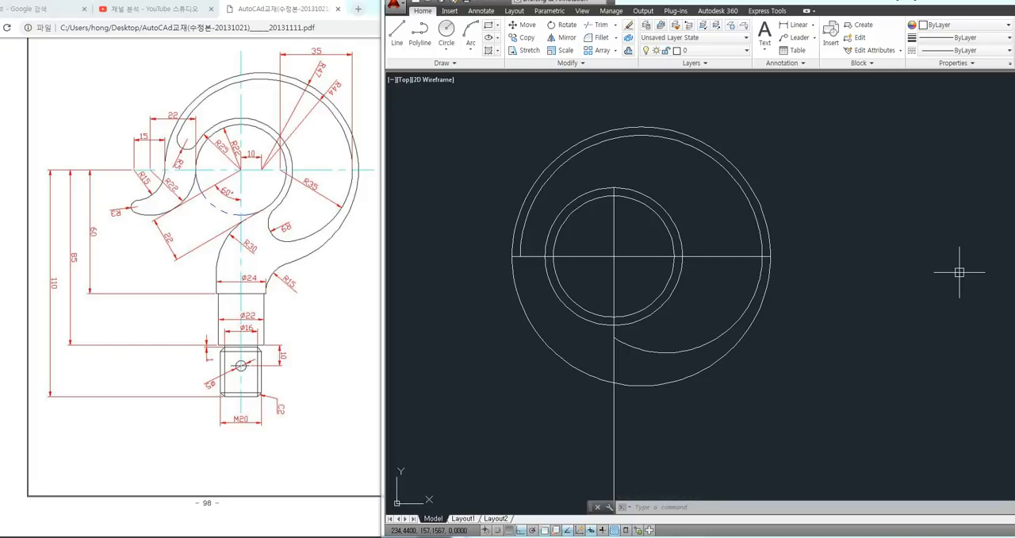
Fillet the ring's outer circle to the lower end of the radius 35 arc with radius 9, and undo the fillet
{"action": "middle_click_drag", "start_coordinate": [913, 277], "coordinate": [901, 284]}
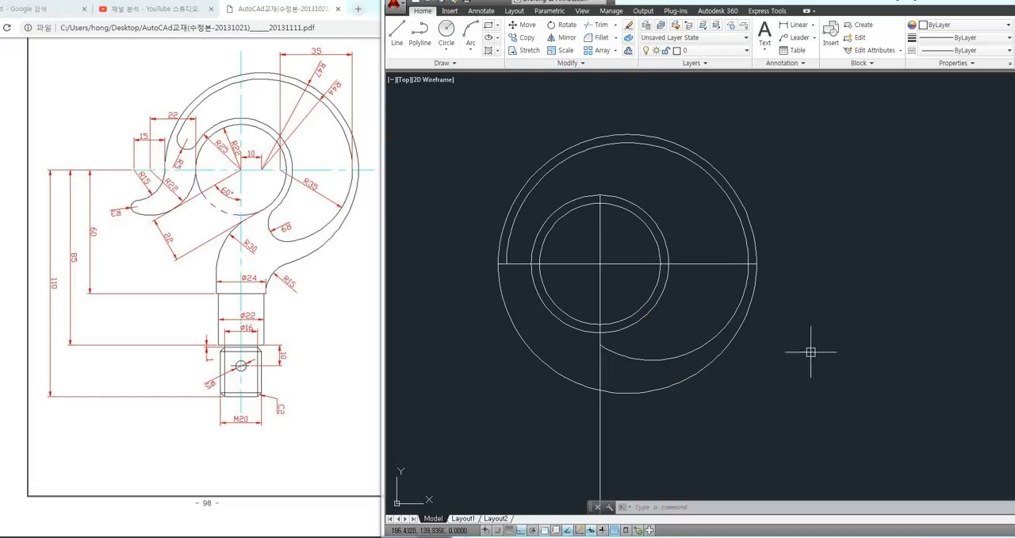
{"action": "type", "text": "f"}
{"action": "key", "text": "Return"}
{"action": "type", "text": "r"}
{"action": "key", "text": "Return"}
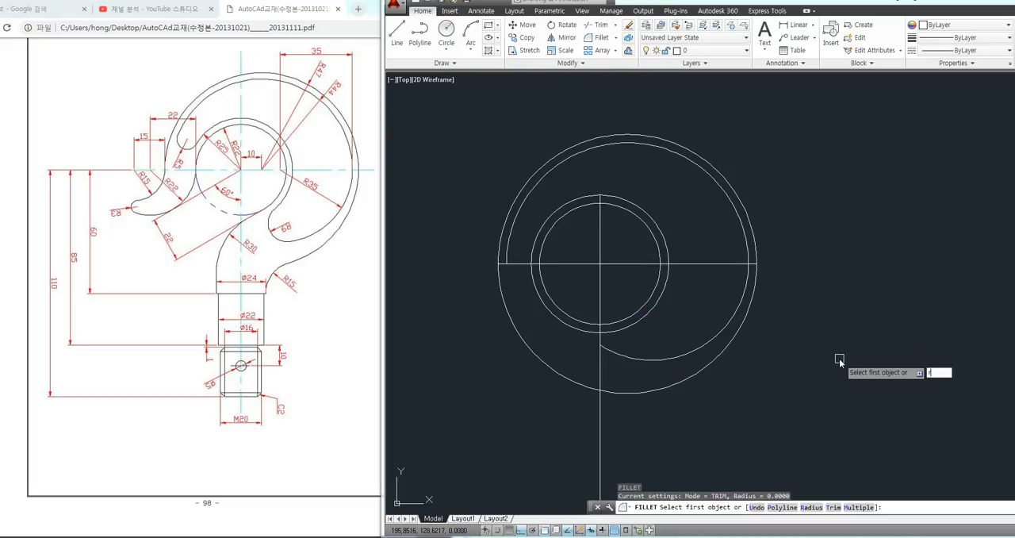
{"action": "type", "text": "9"}
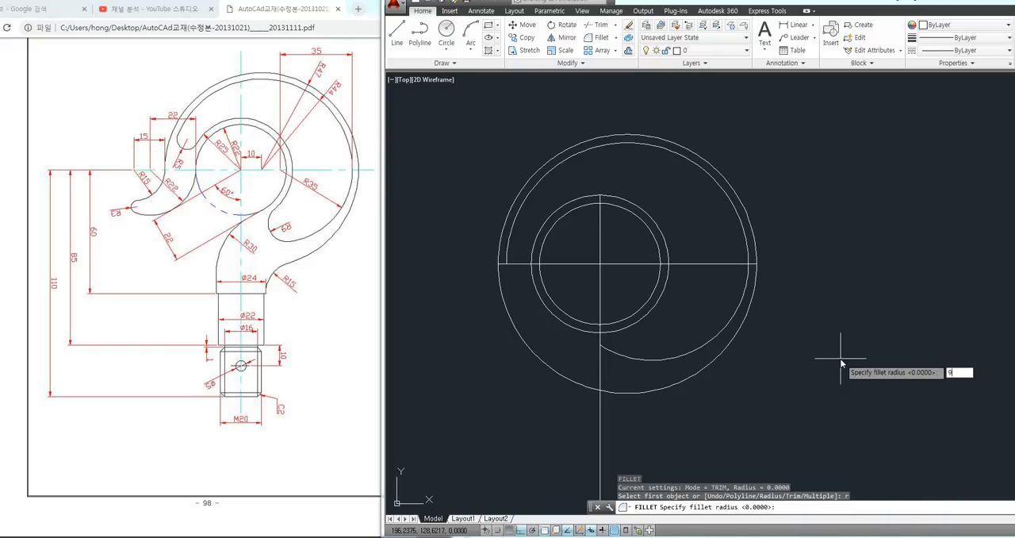
{"action": "key", "text": "Return"}
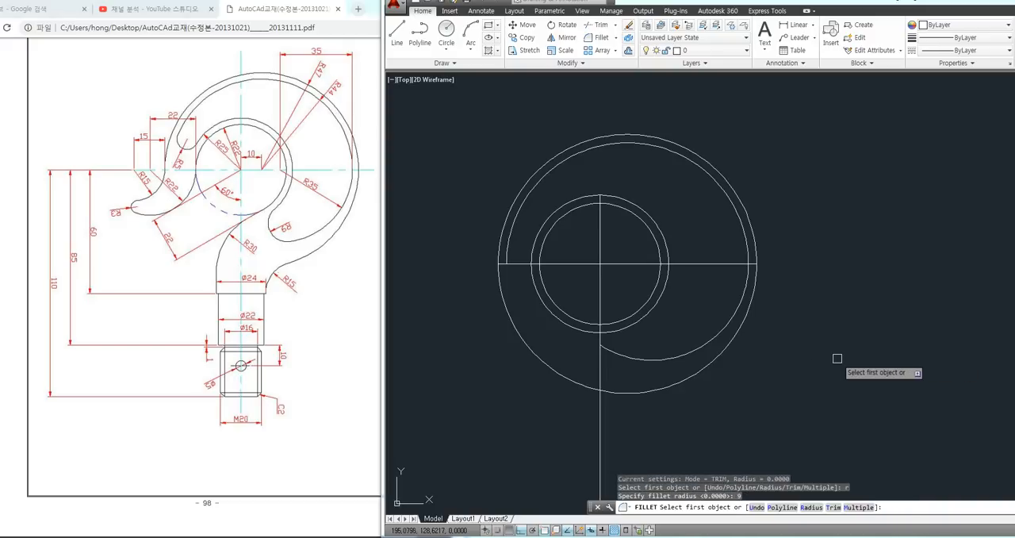
{"action": "left_click", "coordinate": [649, 315]}
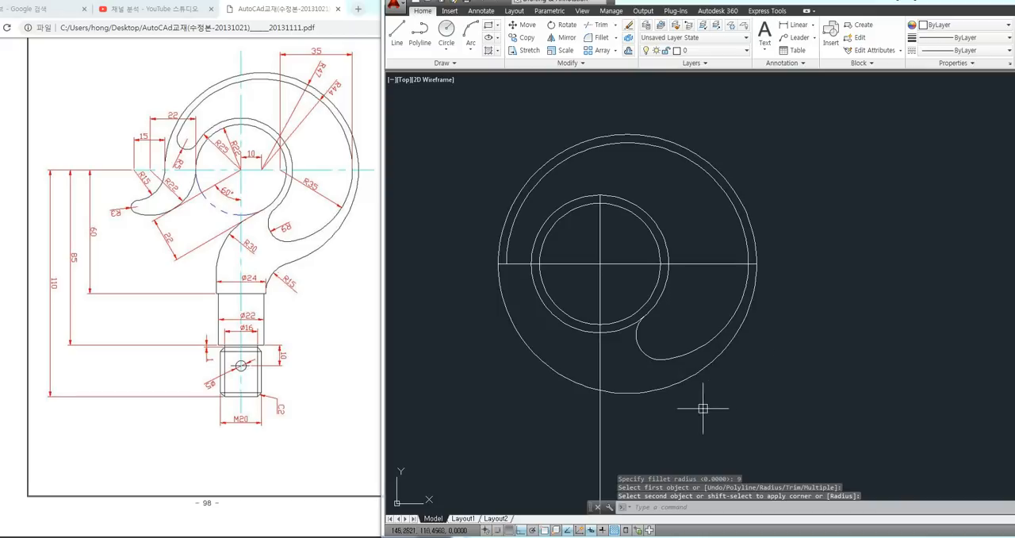
{"action": "left_click", "coordinate": [635, 338]}
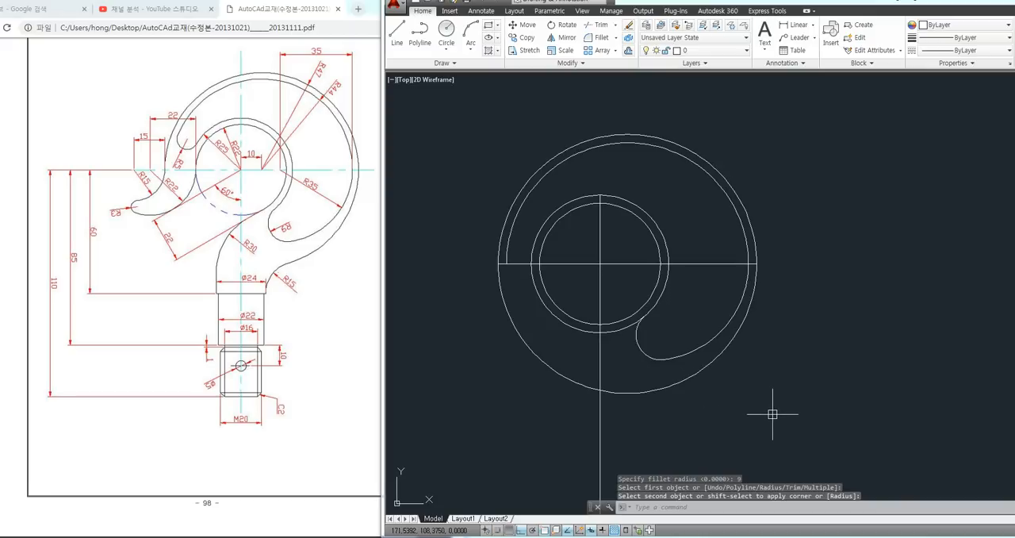
{"action": "key", "text": "ctrl+z"}
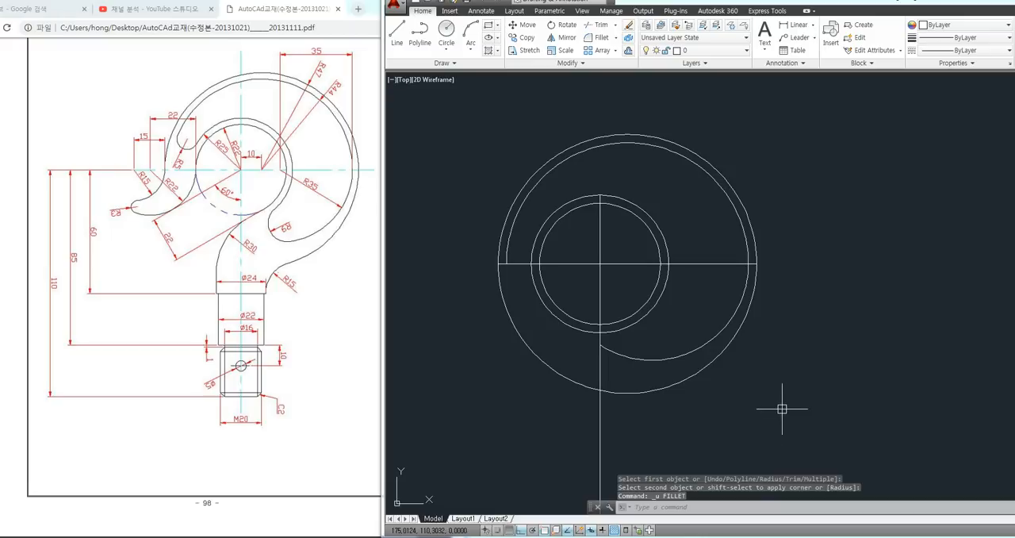
Fillet the ring's outer circle to the radius 35 arc with radius 9 in No trim mode, and undo the fillet
{"action": "type", "text": "f"}
{"action": "key", "text": "Return"}
{"action": "type", "text": "r"}
{"action": "key", "text": "Return"}
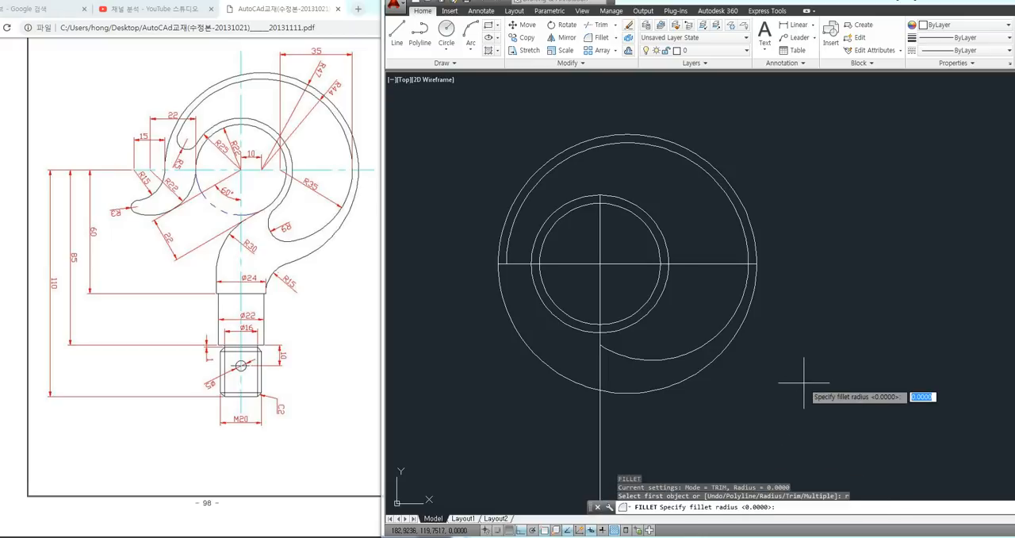
{"action": "type", "text": "9"}
{"action": "key", "text": "Return"}
{"action": "type", "text": "t"}
{"action": "key", "text": "Return"}
{"action": "type", "text": "n"}
{"action": "key", "text": "Return"}
{"action": "left_click", "coordinate": [636, 325]}
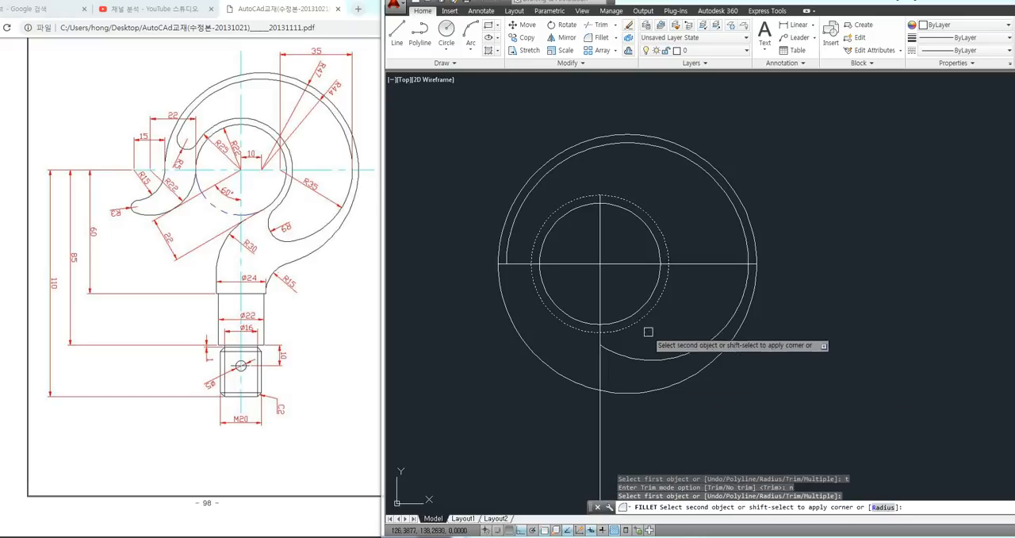
{"action": "left_click", "coordinate": [665, 359]}
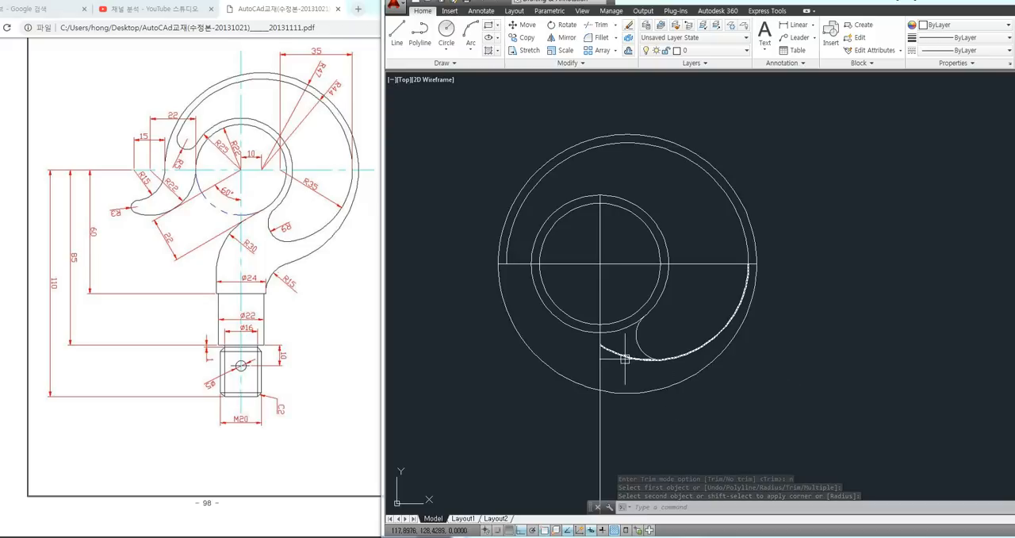
{"action": "key", "text": "ctrl+z"}
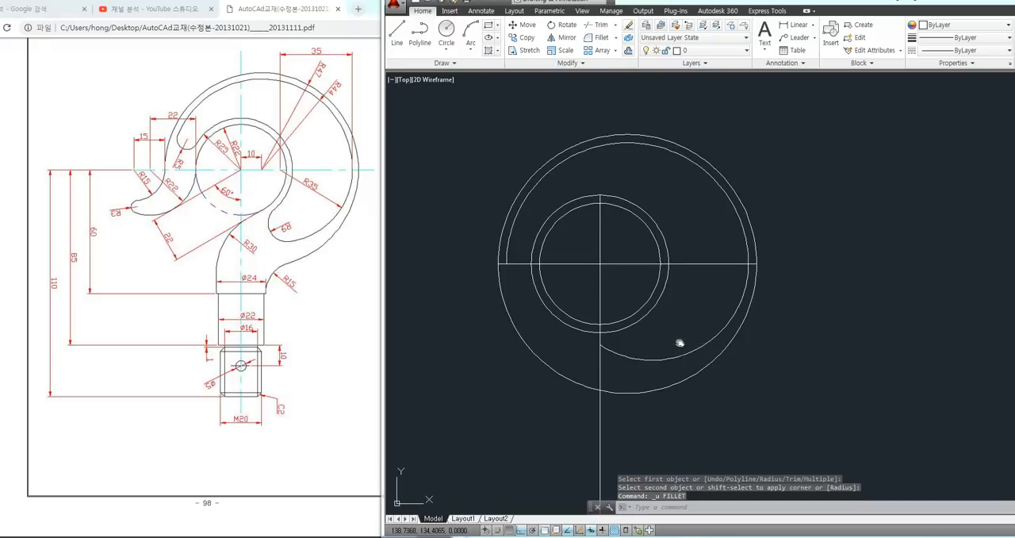
Fillet the ring's outer circle to the lower end of the radius 35 arc with radius 9 in Trim mode
{"action": "scroll", "coordinate": [634, 336], "scroll_direction": "up", "scroll_amount": 2}
{"action": "key", "text": "space"}
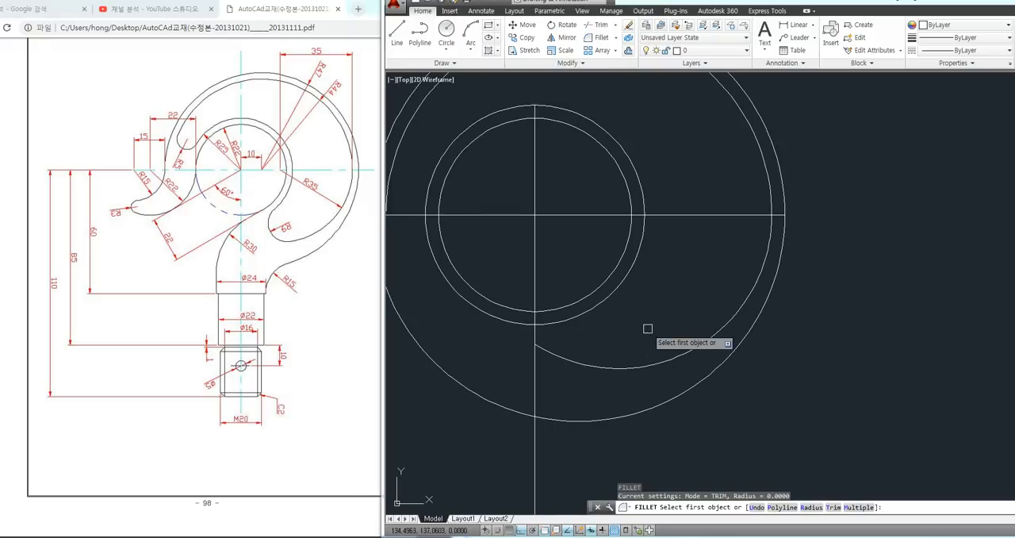
{"action": "type", "text": "r"}
{"action": "key", "text": "space"}
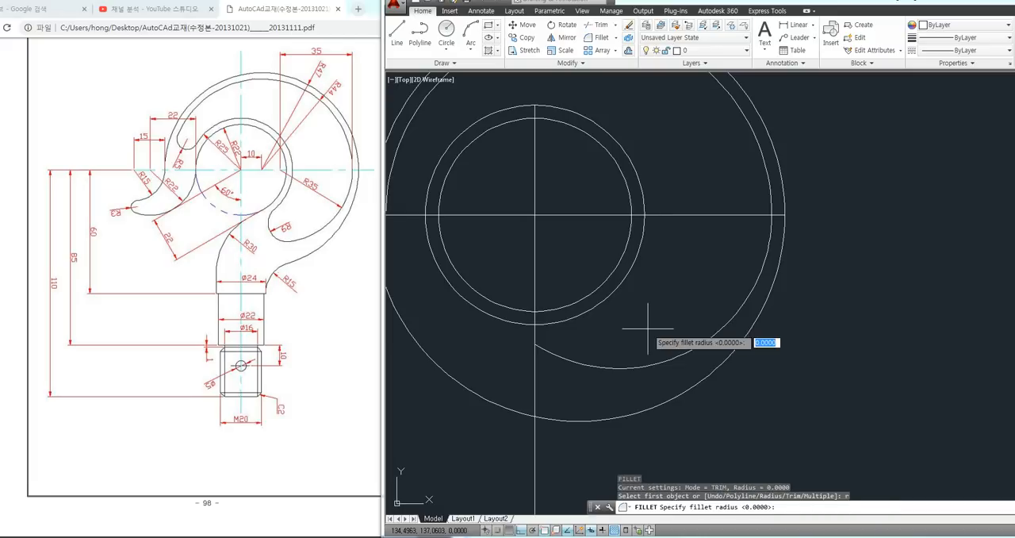
{"action": "type", "text": "5"}
{"action": "key", "text": "Return"}
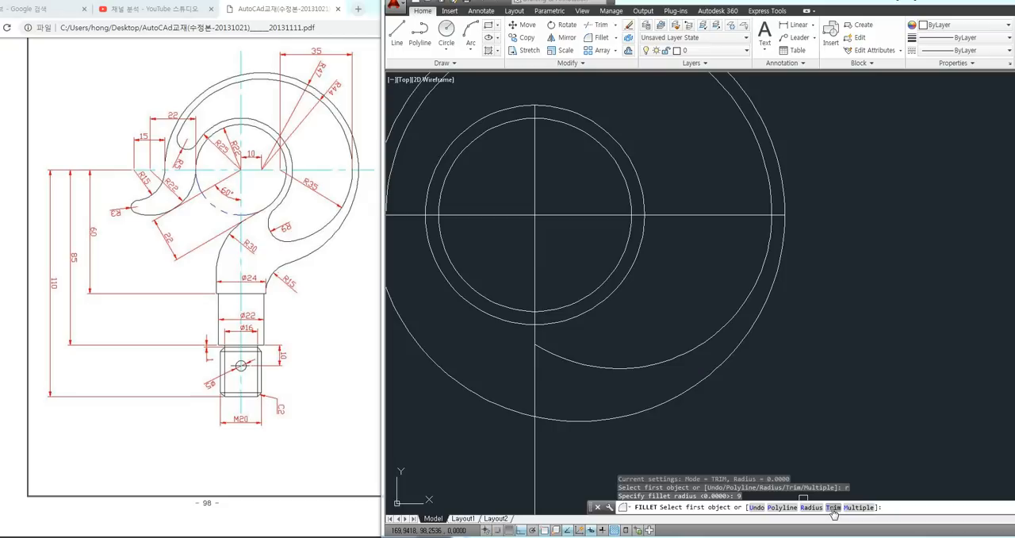
{"action": "type", "text": "t"}
{"action": "key", "text": "Return"}
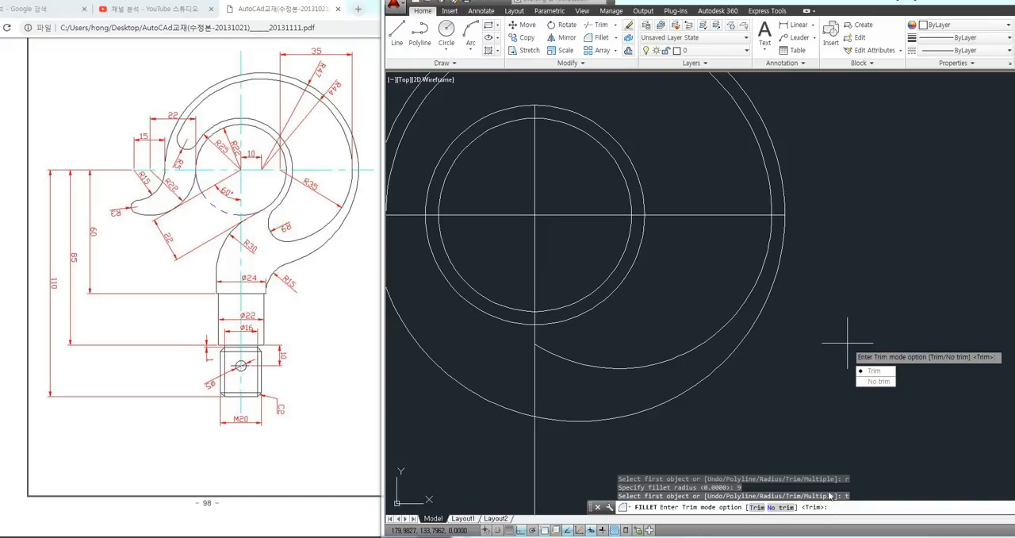
{"action": "type", "text": "t"}
{"action": "key", "text": "Return"}
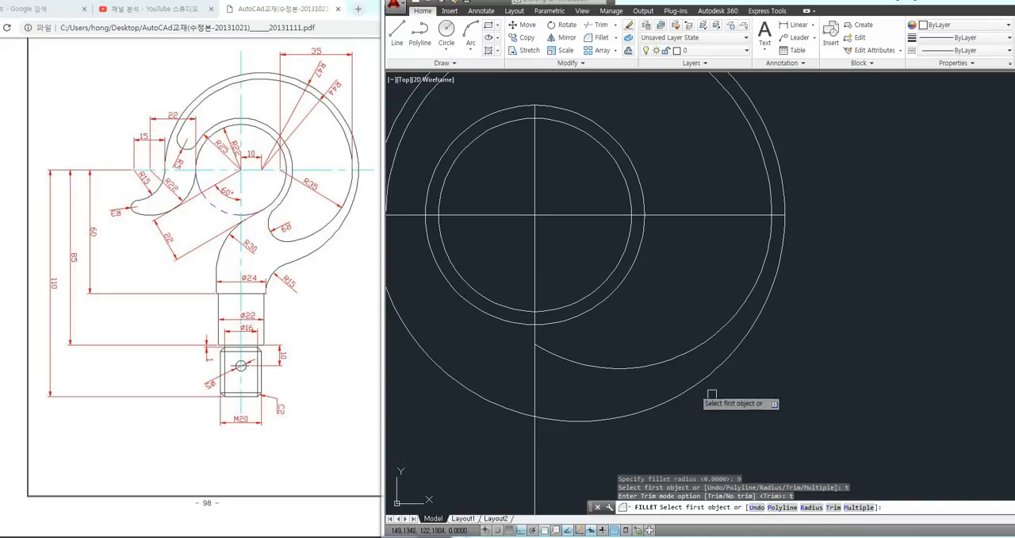
{"action": "left_click", "coordinate": [585, 314]}
{"action": "left_click", "coordinate": [612, 365]}
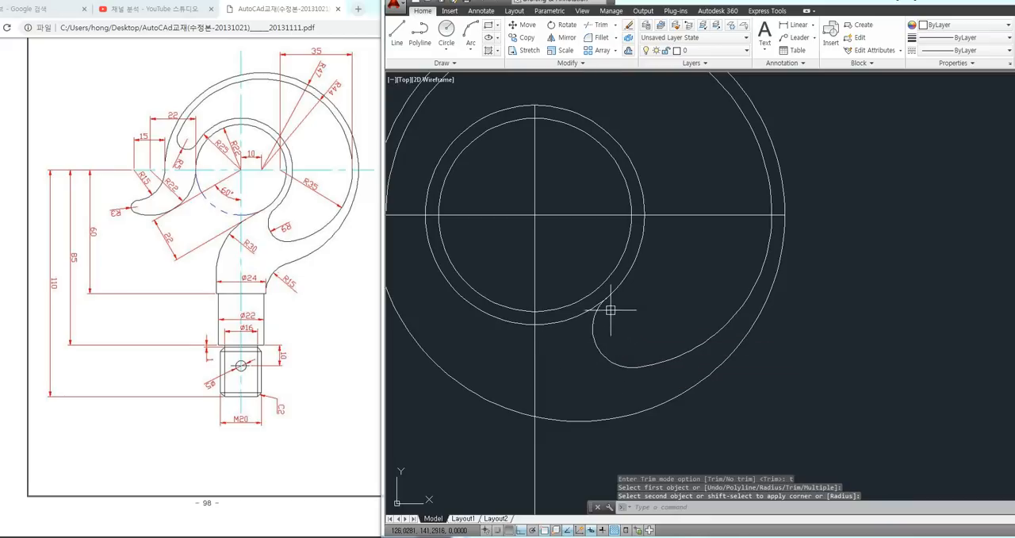
Fillet the left end of the radius 44 arc to the ring's outer circle with radius 5
{"action": "scroll", "coordinate": [646, 361], "scroll_direction": "down", "scroll_amount": 3}
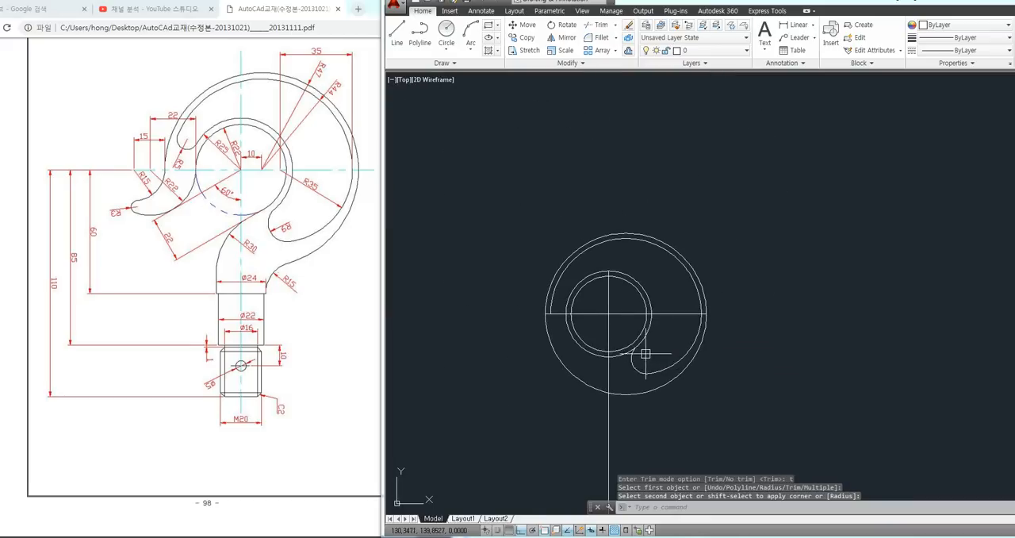
{"action": "scroll", "coordinate": [587, 305], "scroll_direction": "up", "scroll_amount": 2}
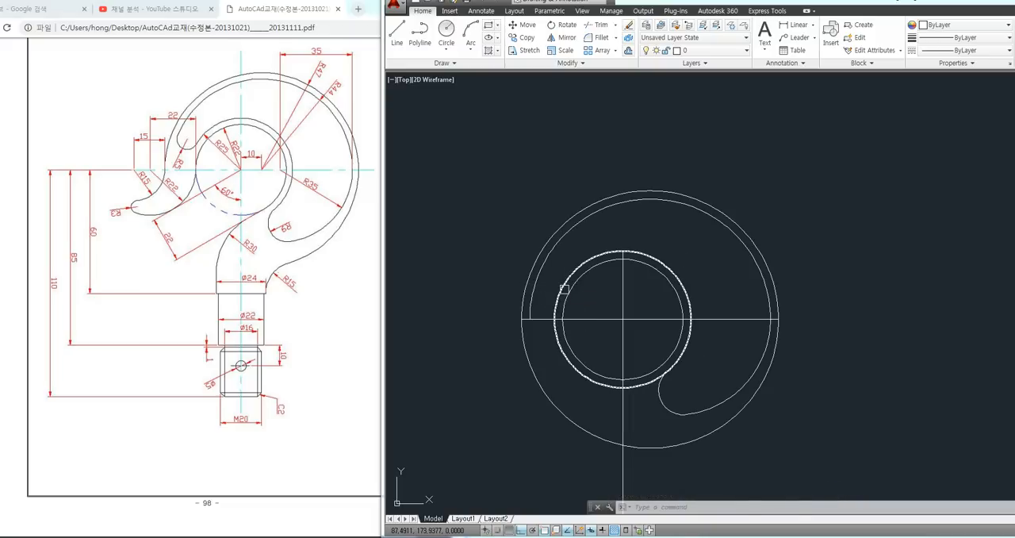
{"action": "key", "text": "space"}
{"action": "type", "text": "r"}
{"action": "key", "text": "Return"}
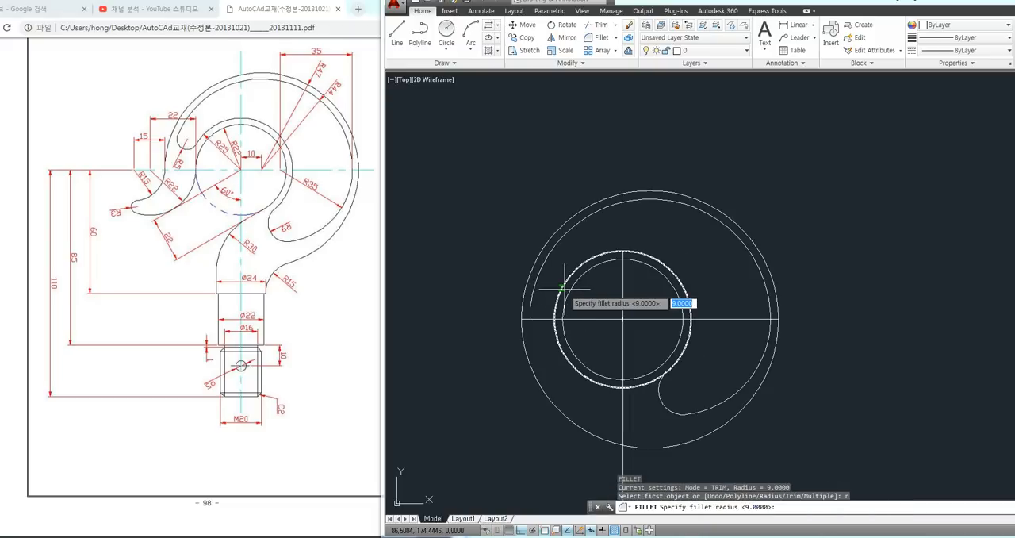
{"action": "type", "text": "5"}
{"action": "key", "text": "Return"}
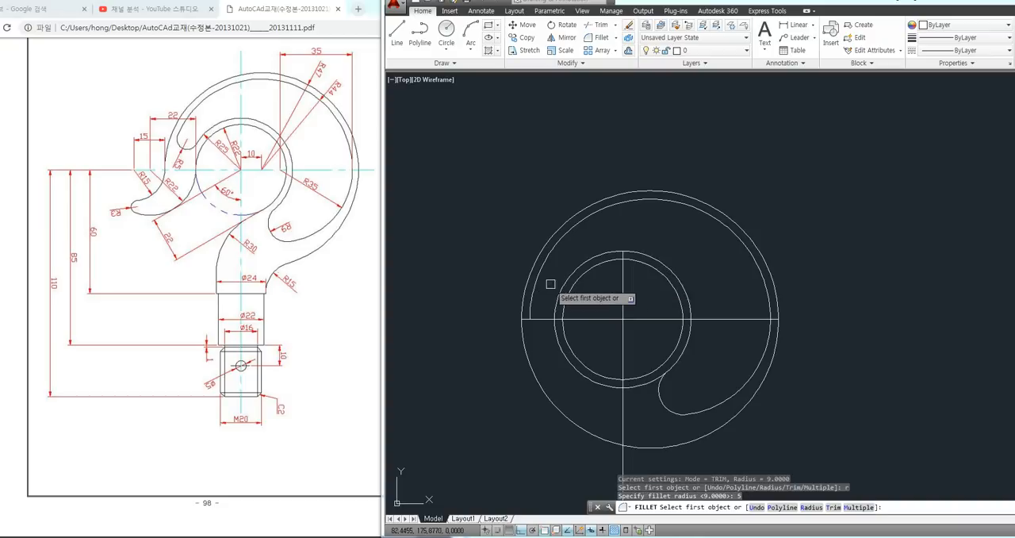
{"action": "left_click", "coordinate": [540, 276]}
{"action": "left_click", "coordinate": [560, 287]}
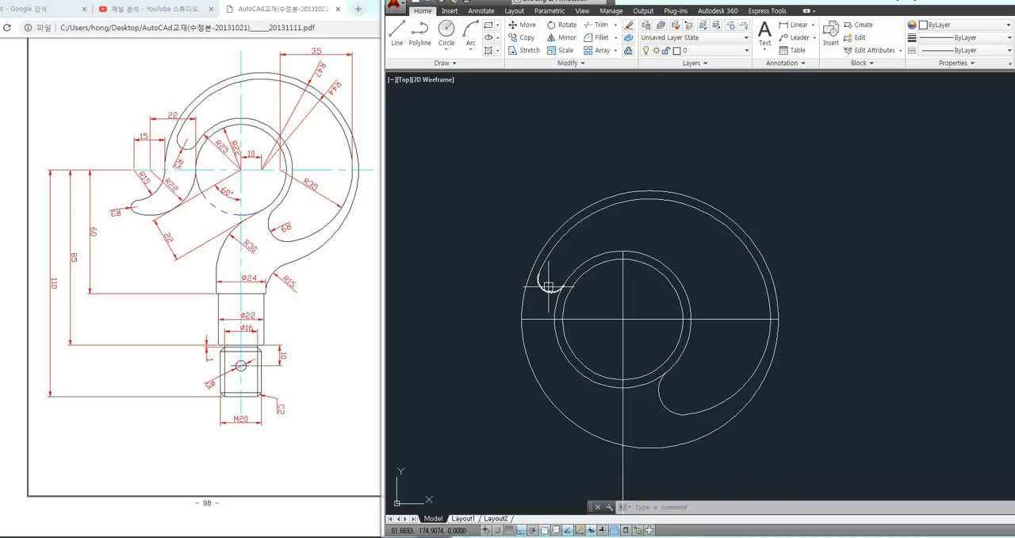
{"action": "scroll", "coordinate": [548, 283], "scroll_direction": "up", "scroll_amount": 2}
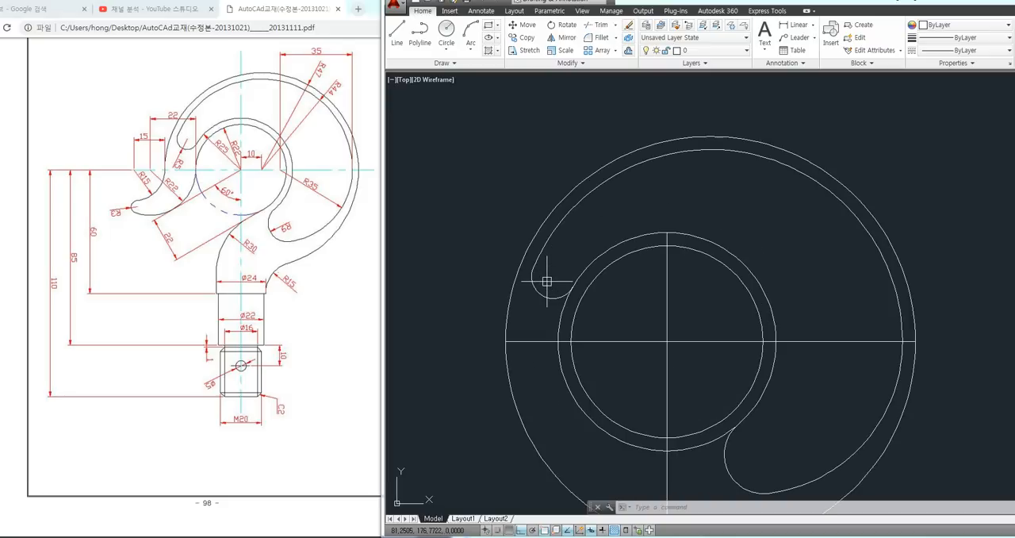
{"action": "left_click", "coordinate": [544, 232]}
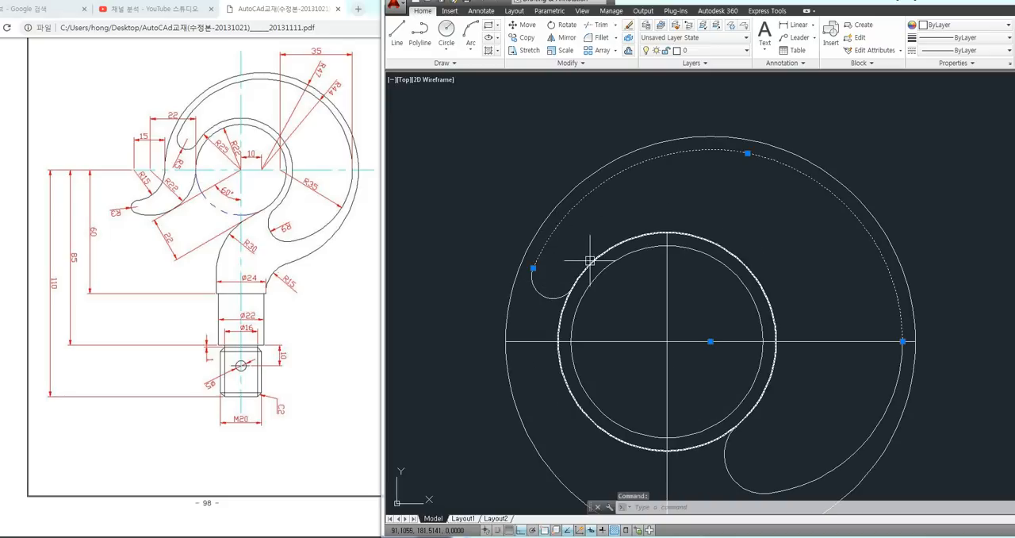
{"action": "left_click", "coordinate": [592, 260]}
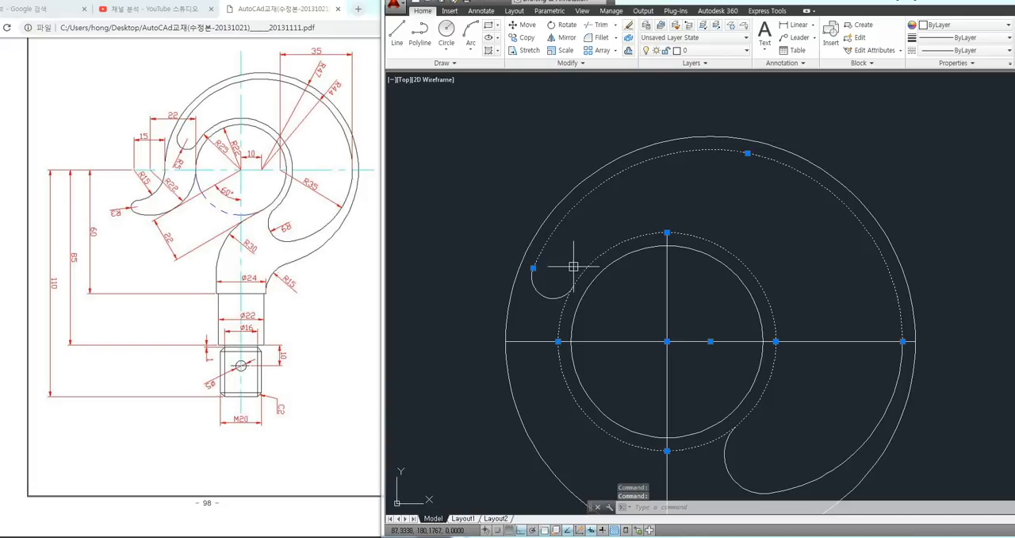
{"action": "key", "text": "Escape"}
{"action": "key", "text": "Escape"}
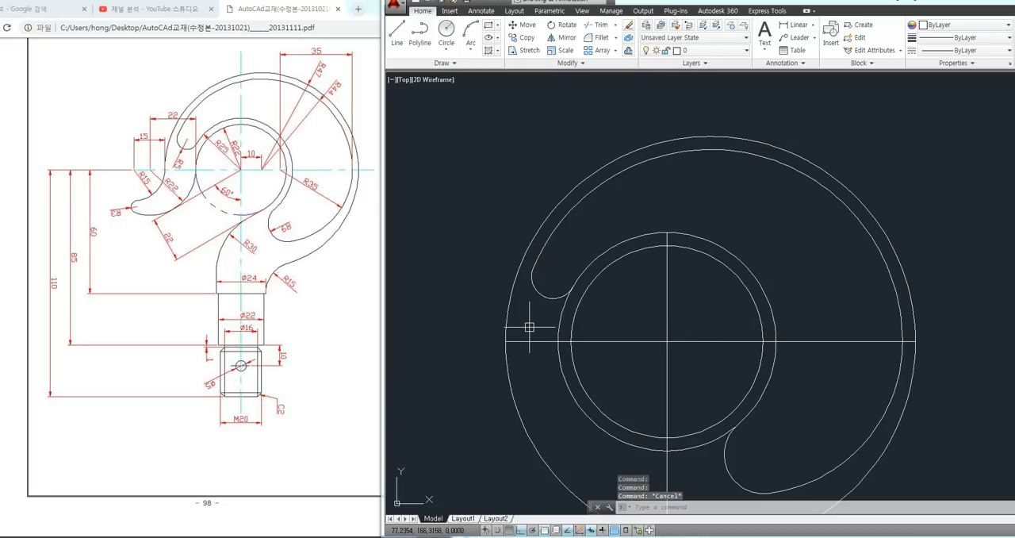
{"action": "scroll", "coordinate": [555, 286], "scroll_direction": "down", "scroll_amount": 5}
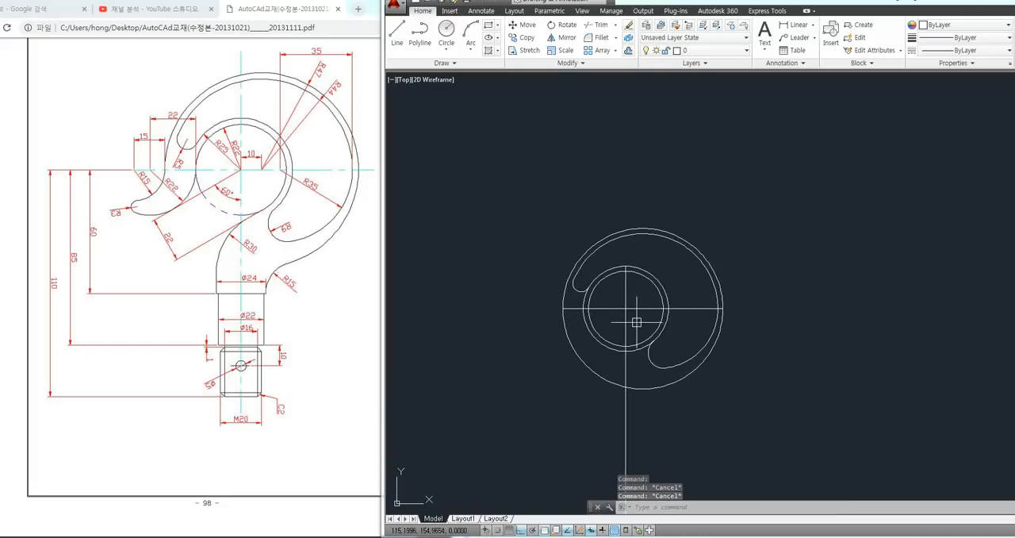
{"action": "scroll", "coordinate": [640, 318], "scroll_direction": "up", "scroll_amount": 2}
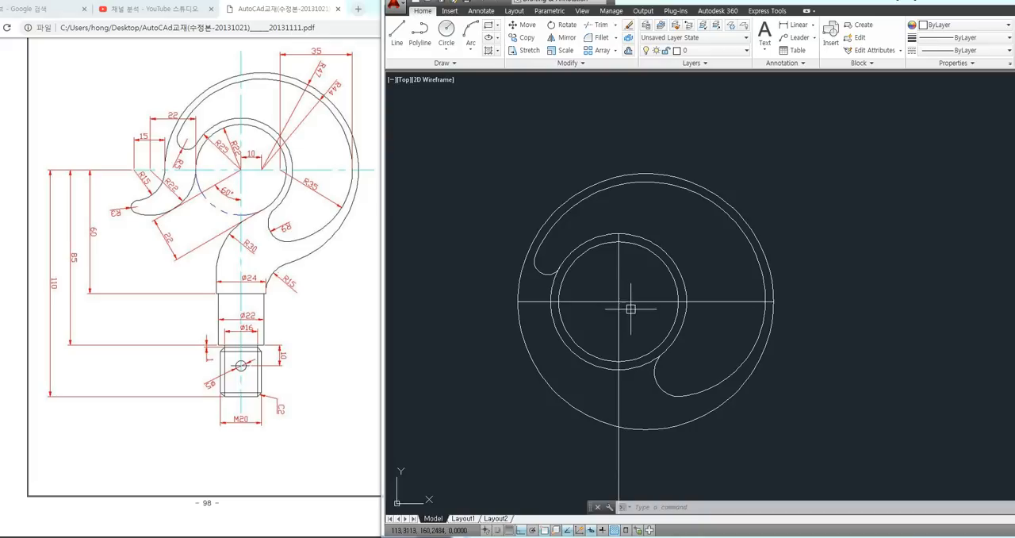
Draw a radius 22 circle in the empty space to the lower left of the hook
{"action": "middle_click_drag", "start_coordinate": [642, 277], "coordinate": [663, 272]}
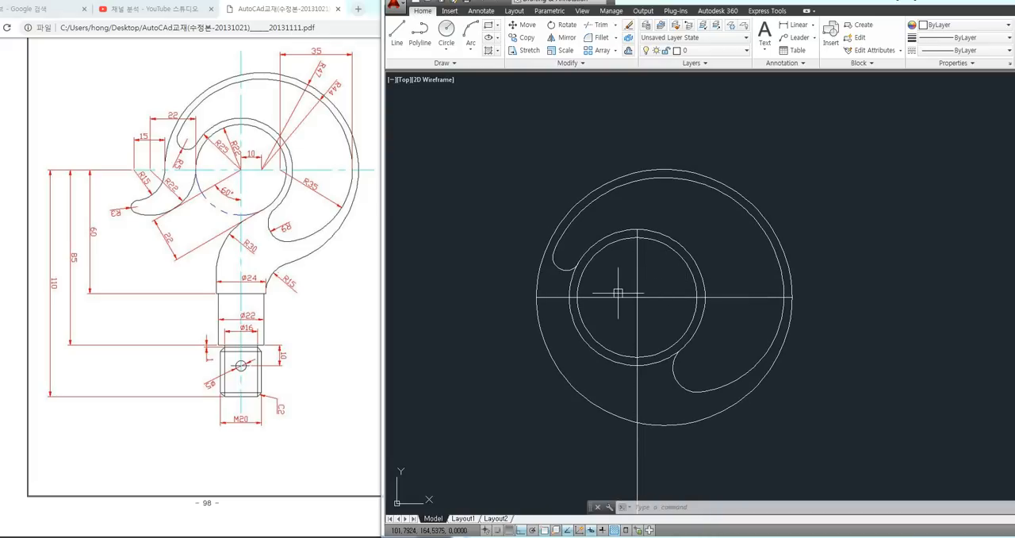
{"action": "mouse_move", "coordinate": [555, 295]}
{"action": "middle_mouse_down"}
{"action": "mouse_move", "coordinate": [654, 291]}
{"action": "mouse_move", "coordinate": [643, 292]}
{"action": "middle_mouse_up"}
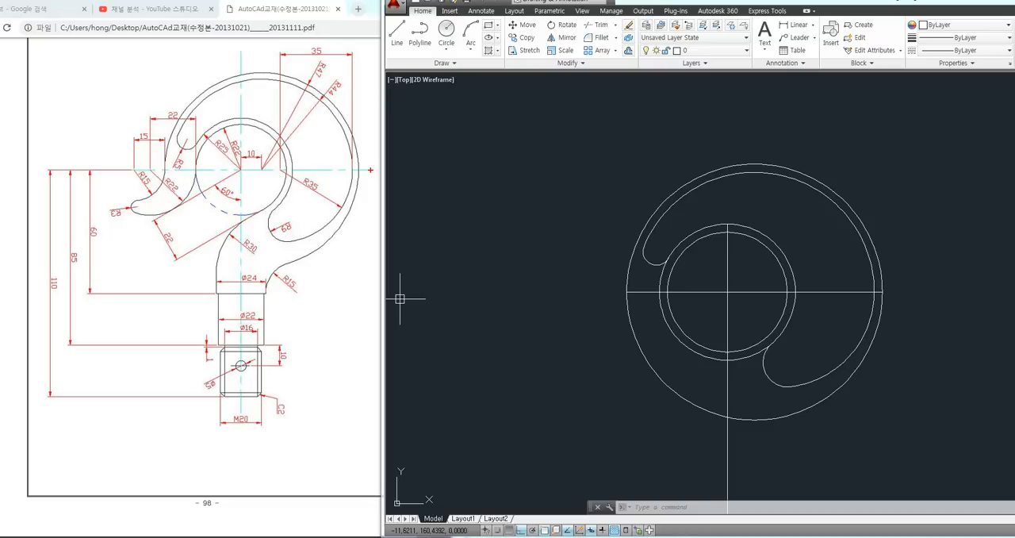
{"action": "left_click_drag", "start_coordinate": [371, 169], "coordinate": [90, 169]}
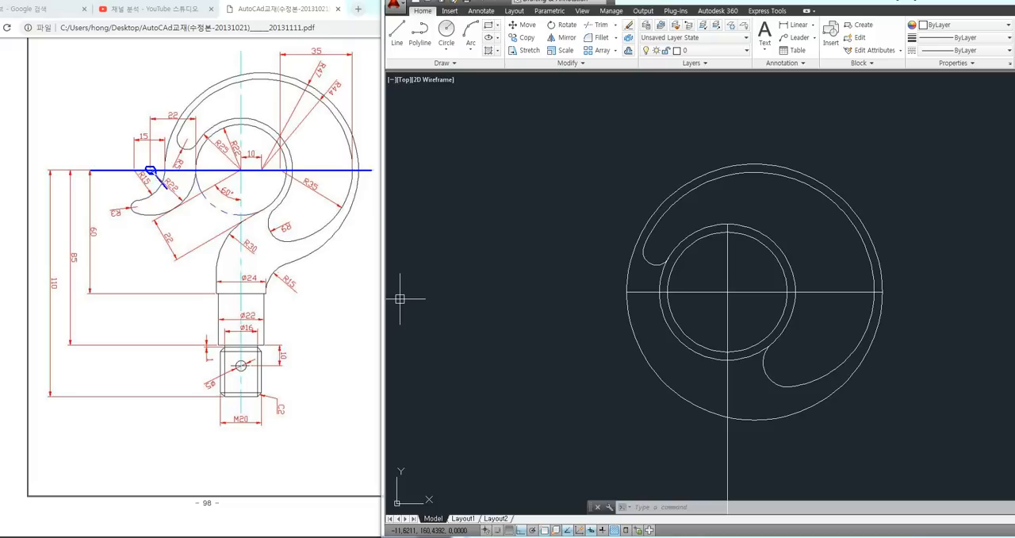
{"action": "left_click_drag", "start_coordinate": [167, 189], "coordinate": [184, 202]}
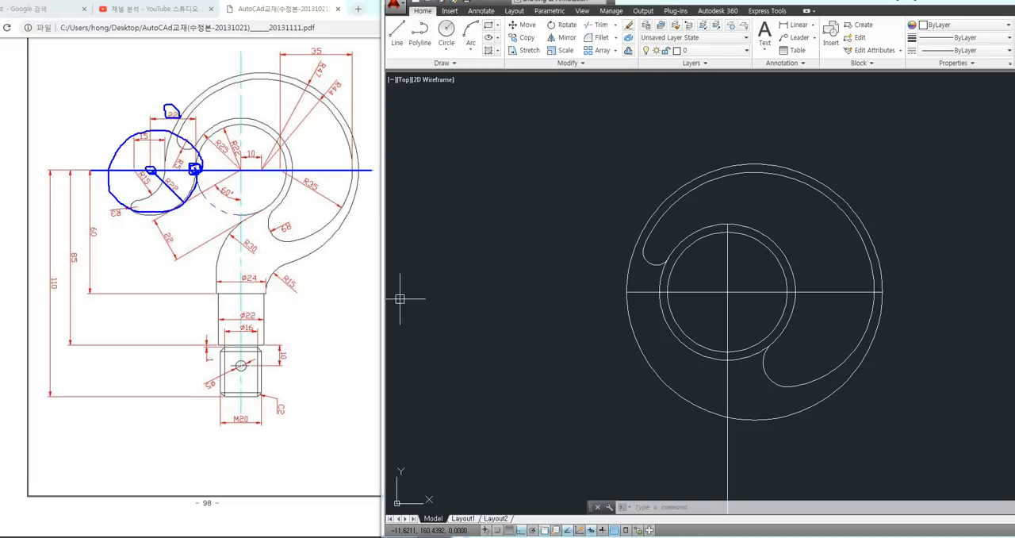
{"action": "key", "text": "Escape"}
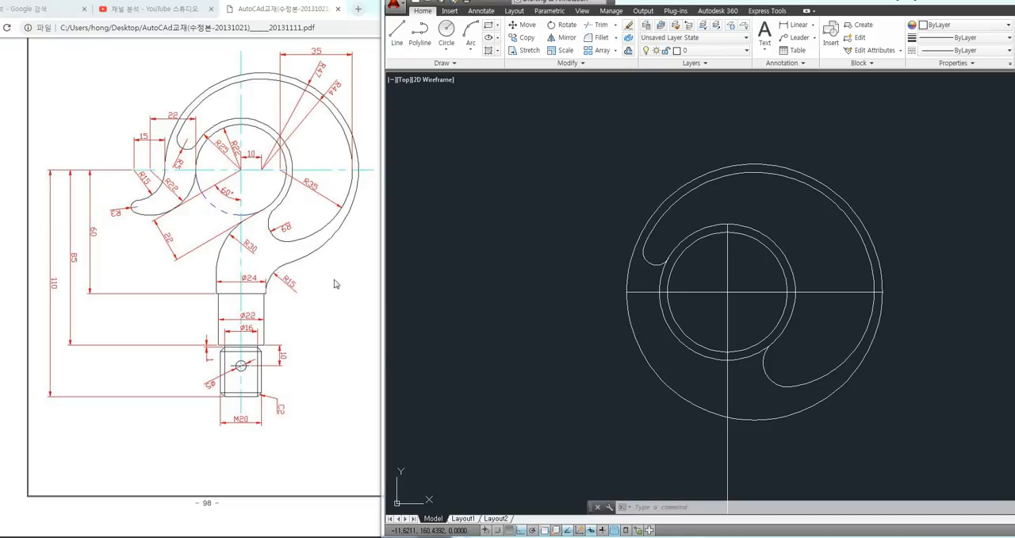
{"action": "left_click", "coordinate": [503, 340]}
{"action": "left_click", "coordinate": [483, 359]}
{"action": "type", "text": "c"}
{"action": "key", "text": "Return"}
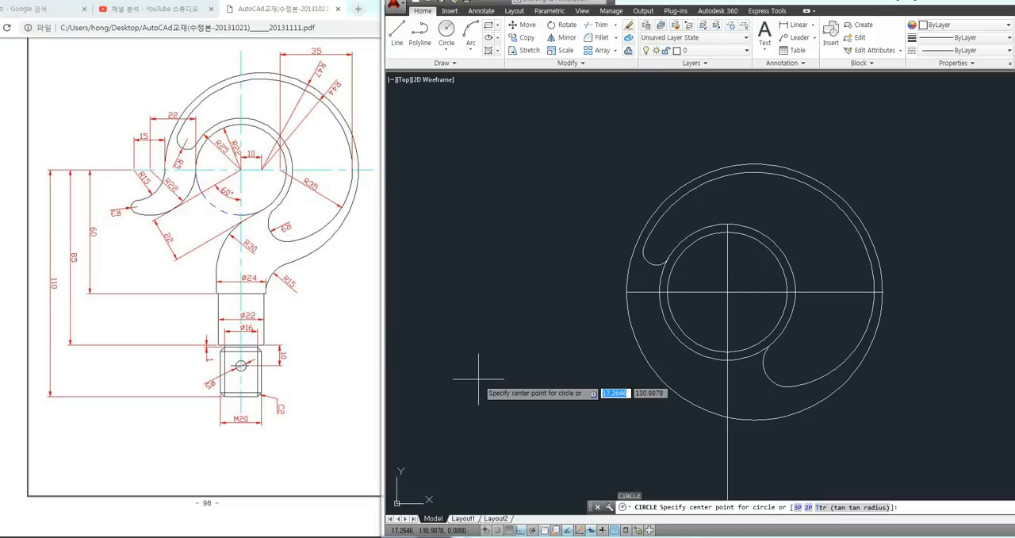
{"action": "left_click", "coordinate": [485, 373]}
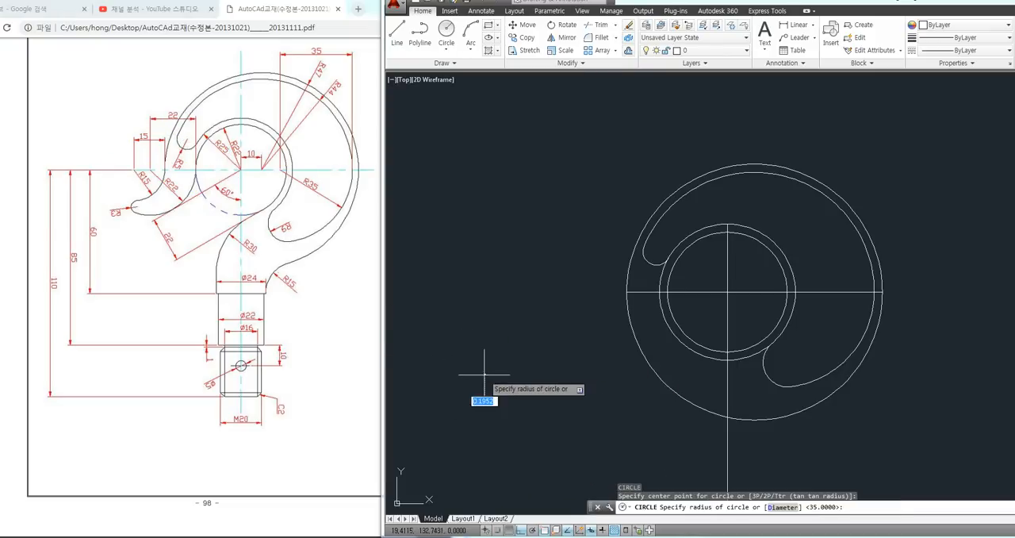
{"action": "type", "text": "22"}
{"action": "key", "text": "Return"}
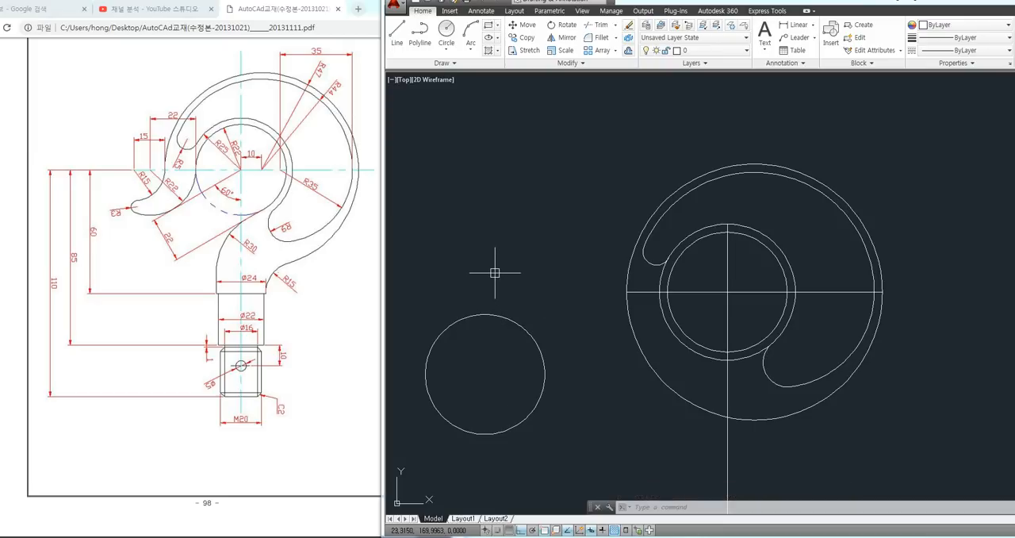
Move the radius 22 circle by its right quadrant onto the left quadrant of the ring's inner circle, and undo the move
{"action": "type", "text": "m"}
{"action": "key", "text": "Return"}
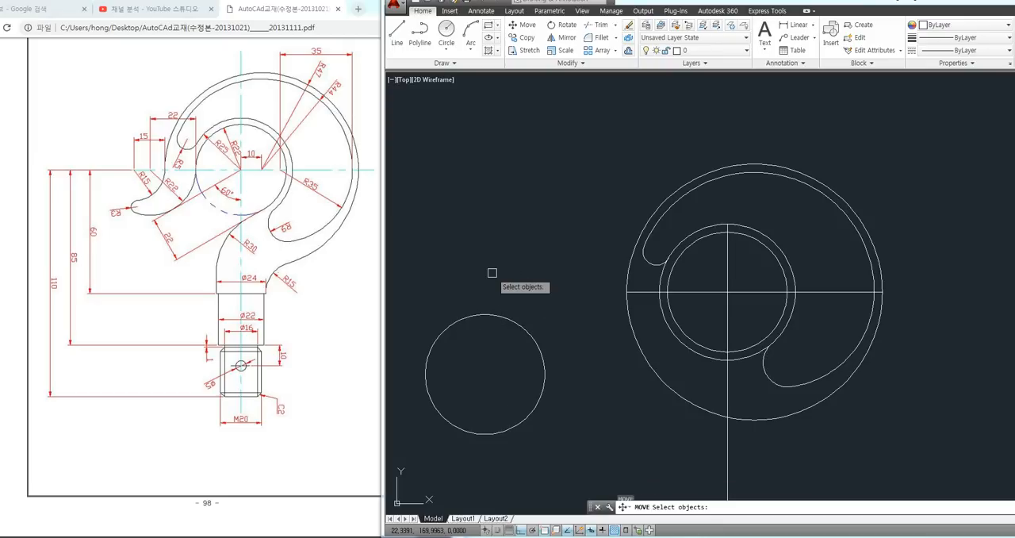
{"action": "left_click", "coordinate": [482, 317]}
{"action": "key", "text": "Return"}
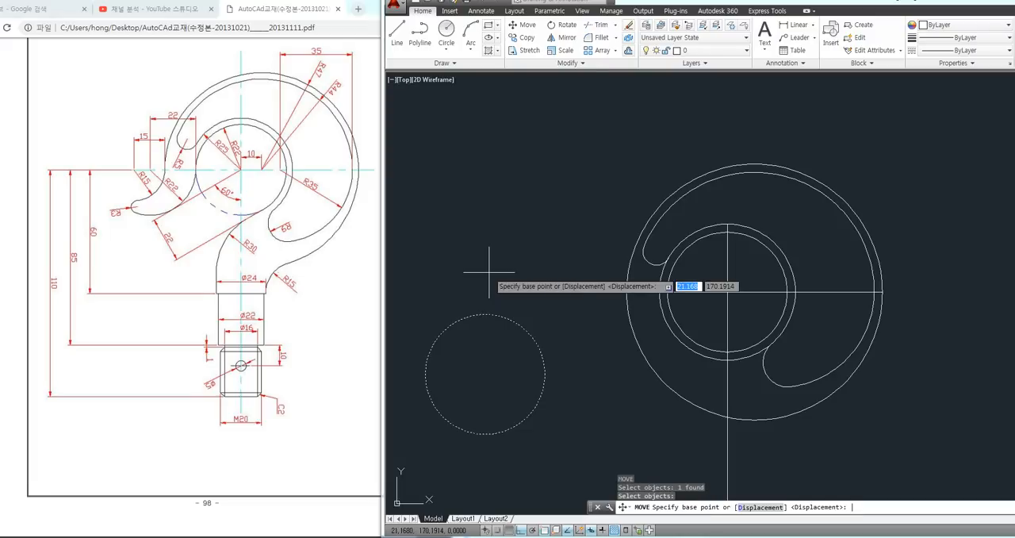
{"action": "left_click", "coordinate": [545, 374]}
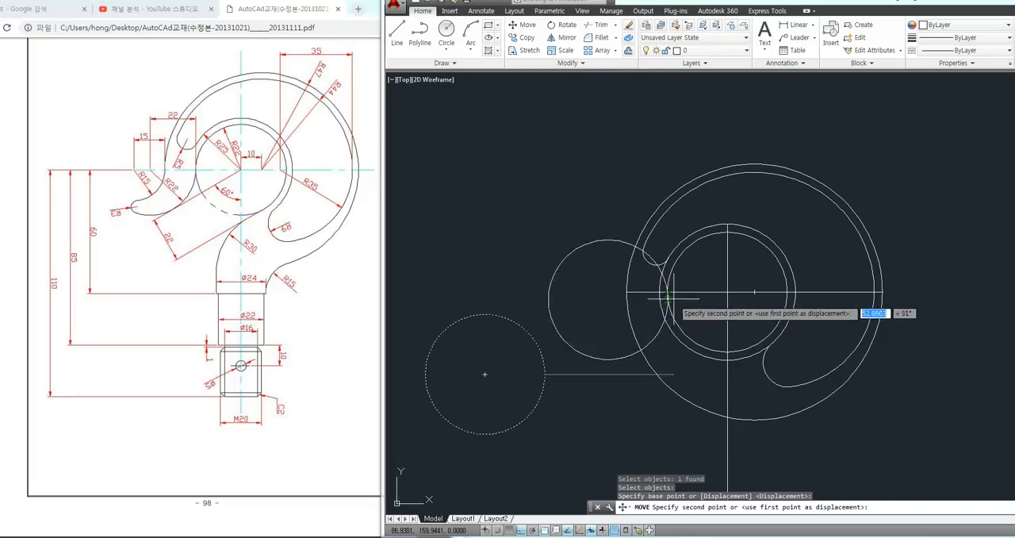
{"action": "left_click", "coordinate": [667, 293]}
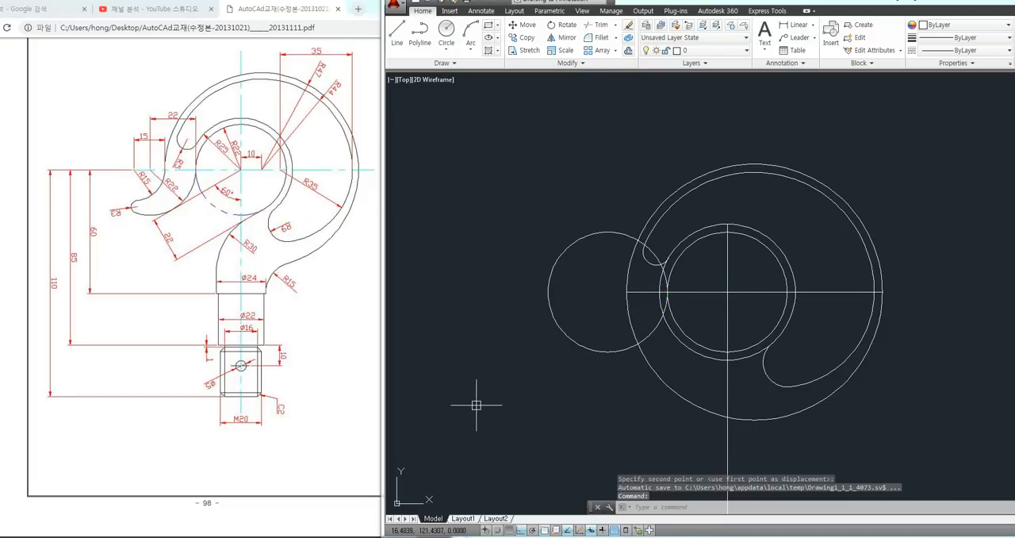
{"action": "key", "text": "ctrl+z"}
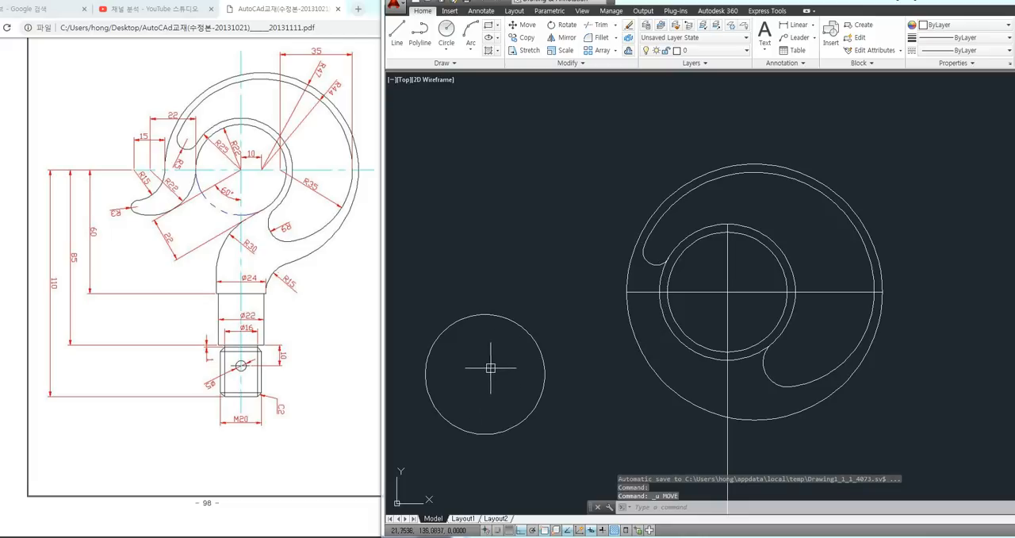
Move the radius 22 circle by its right quadrant onto the left quadrant of the ring's inner circle
{"action": "right_click", "coordinate": [462, 291]}
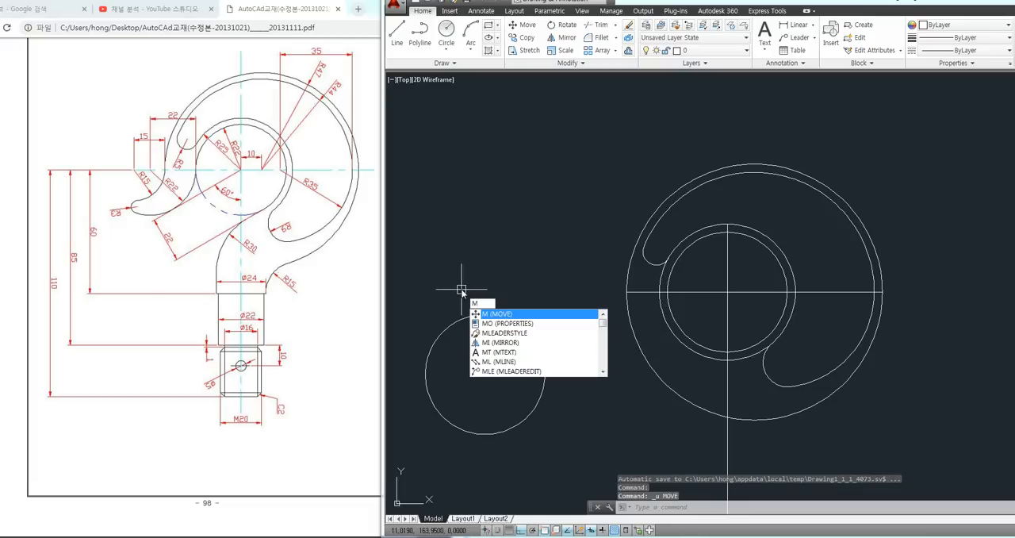
{"action": "left_click", "coordinate": [481, 307]}
{"action": "left_click", "coordinate": [482, 312]}
{"action": "key", "text": "Return"}
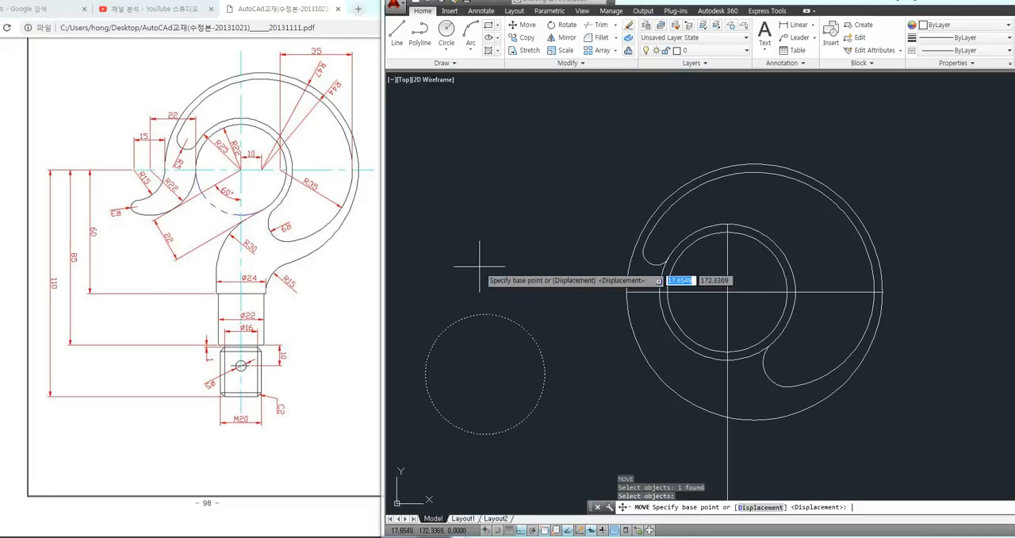
{"action": "left_click", "coordinate": [544, 374]}
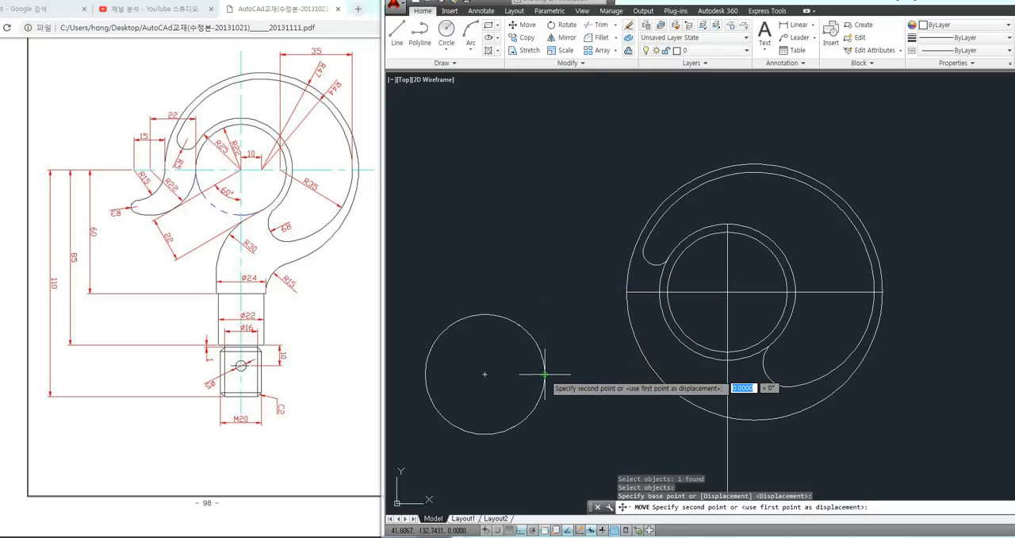
{"action": "left_click", "coordinate": [668, 292]}
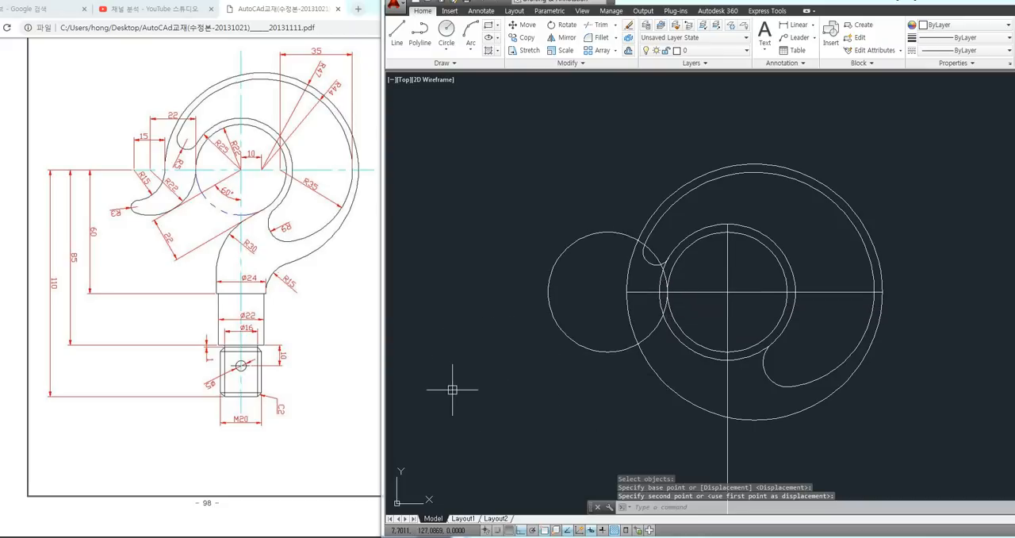
Draw a radius 15 circle in the empty space to the lower left of the hook
{"action": "middle_click_drag", "start_coordinate": [425, 384], "coordinate": [451, 376]}
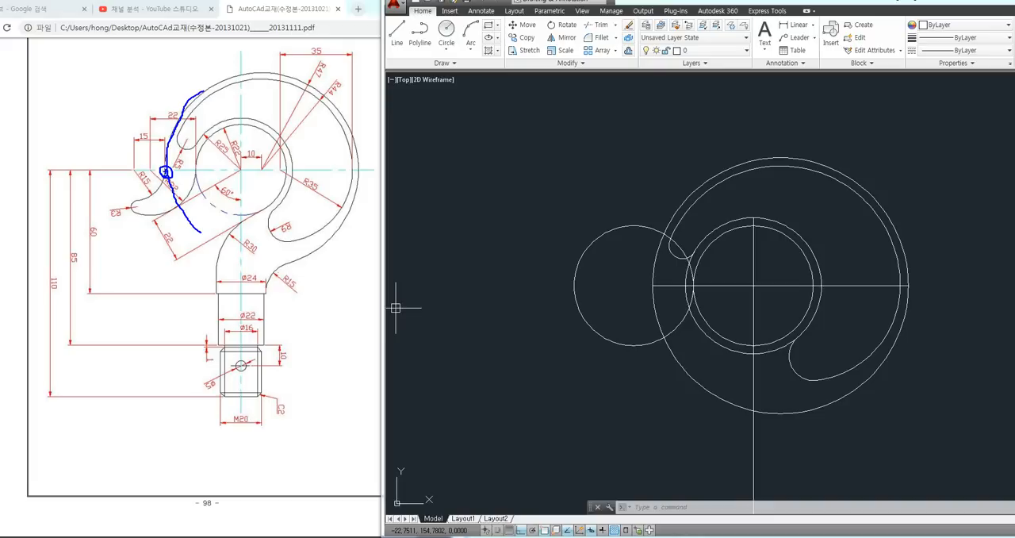
{"action": "mouse_move", "coordinate": [143, 199]}
{"action": "left_mouse_down"}
{"action": "mouse_move", "coordinate": [100, 178]}
{"action": "mouse_move", "coordinate": [132, 124]}
{"action": "mouse_move", "coordinate": [162, 155]}
{"action": "left_mouse_up"}
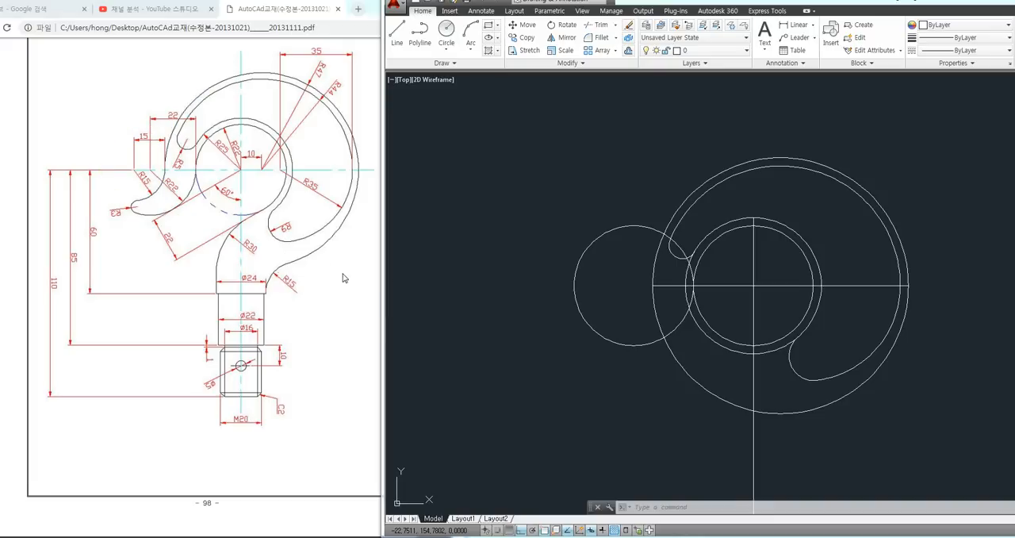
{"action": "type", "text": "c"}
{"action": "key", "text": "Return"}
{"action": "left_click", "coordinate": [475, 431]}
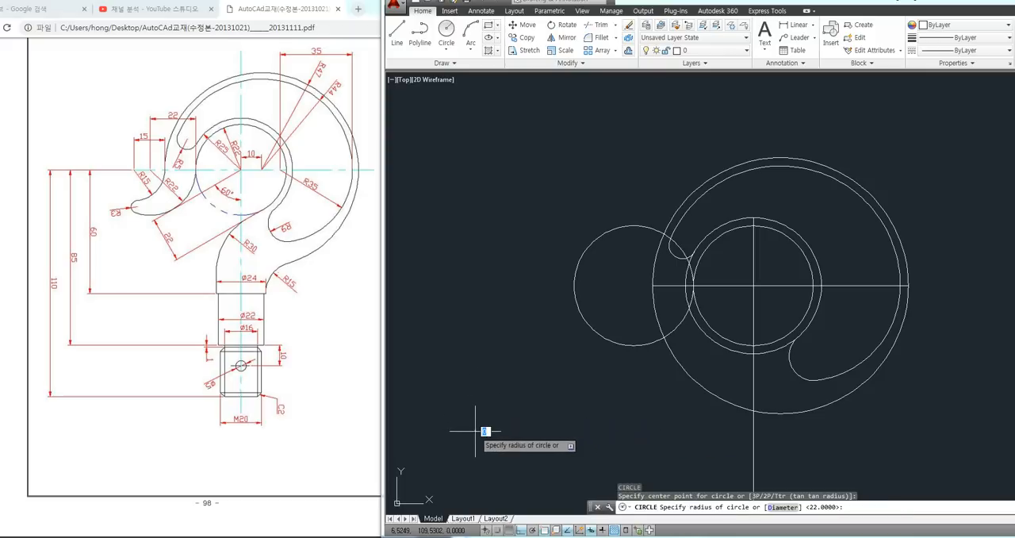
{"action": "type", "text": "15"}
{"action": "key", "text": "Return"}
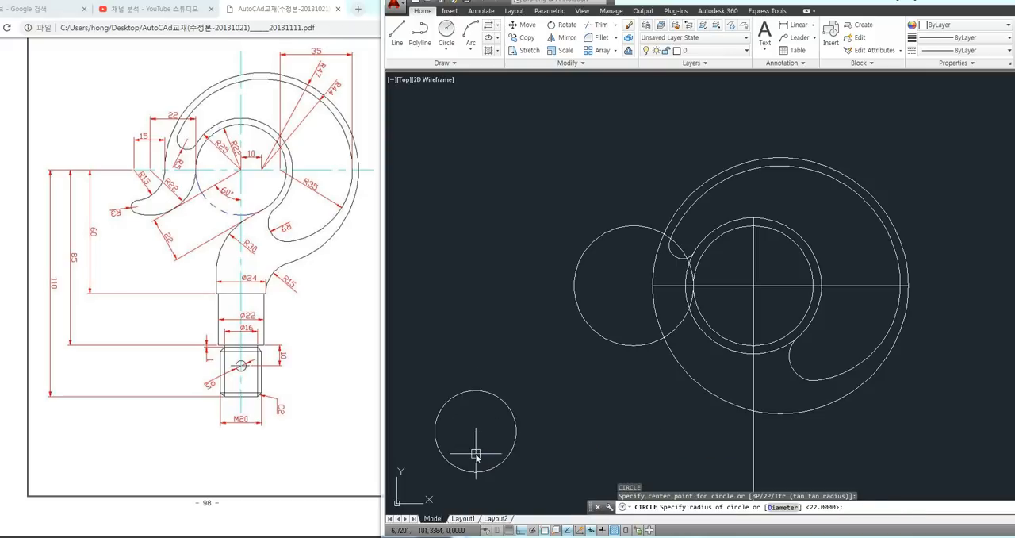
Move the radius 15 circle by its right quadrant onto the left quadrant of the radius 47 outer circle
{"action": "middle_click_drag", "start_coordinate": [583, 413], "coordinate": [603, 387]}
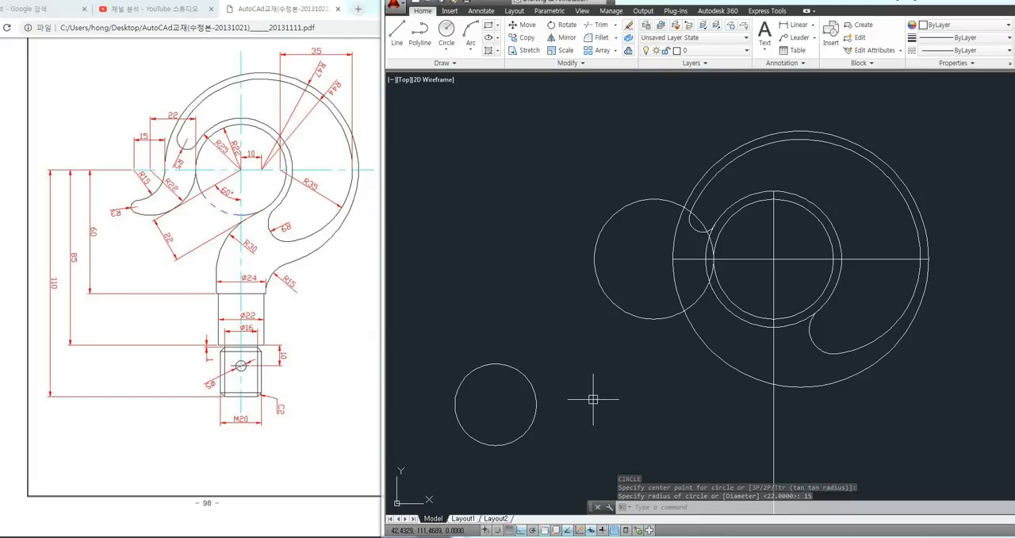
{"action": "type", "text": "m"}
{"action": "key", "text": "Return"}
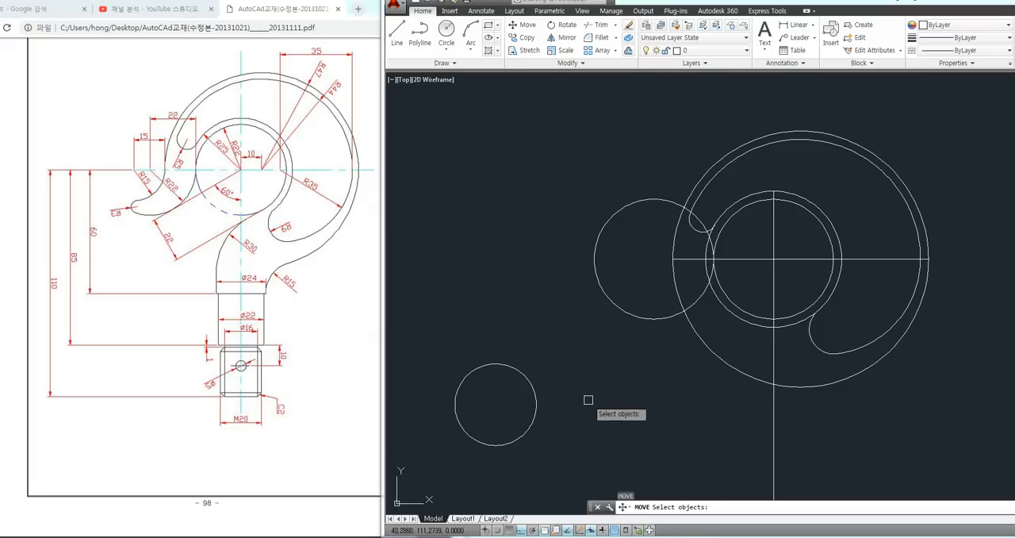
{"action": "left_click", "coordinate": [536, 406]}
{"action": "key", "text": "Return"}
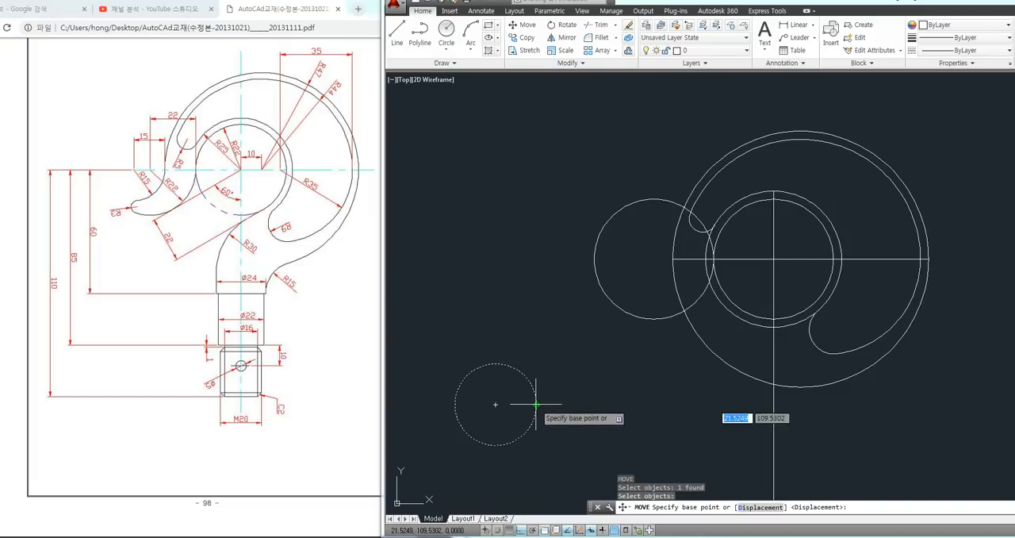
{"action": "left_click", "coordinate": [537, 406]}
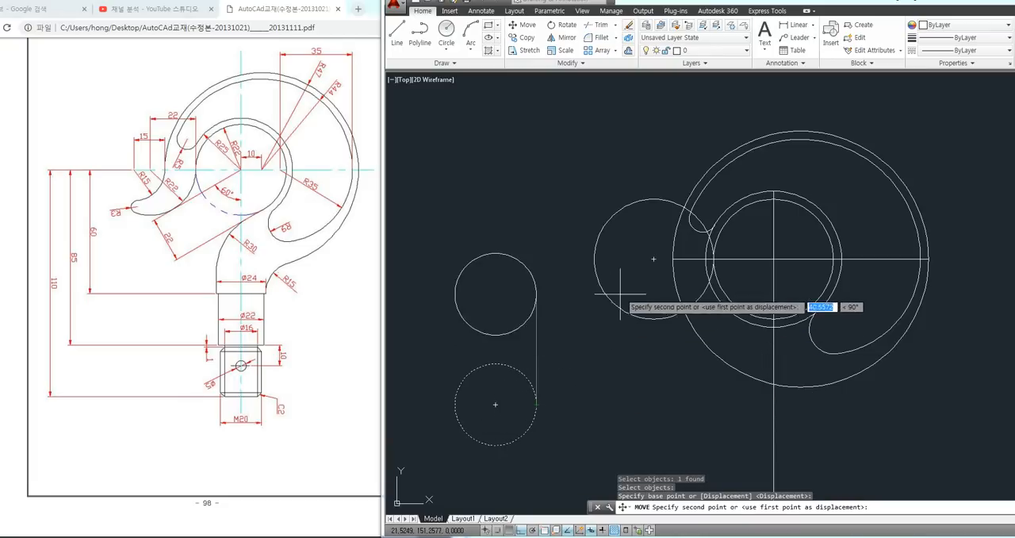
{"action": "left_click", "coordinate": [672, 258]}
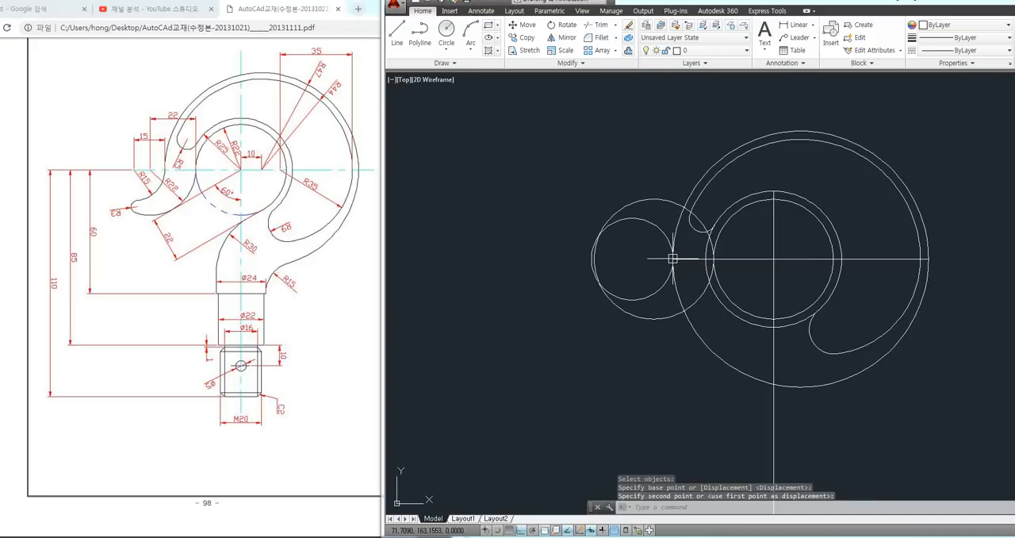
Fillet the lower sides of the radius 15 and radius 22 circles with radius 3 to form the hook tip
{"action": "middle_click_drag", "start_coordinate": [625, 374], "coordinate": [510, 391]}
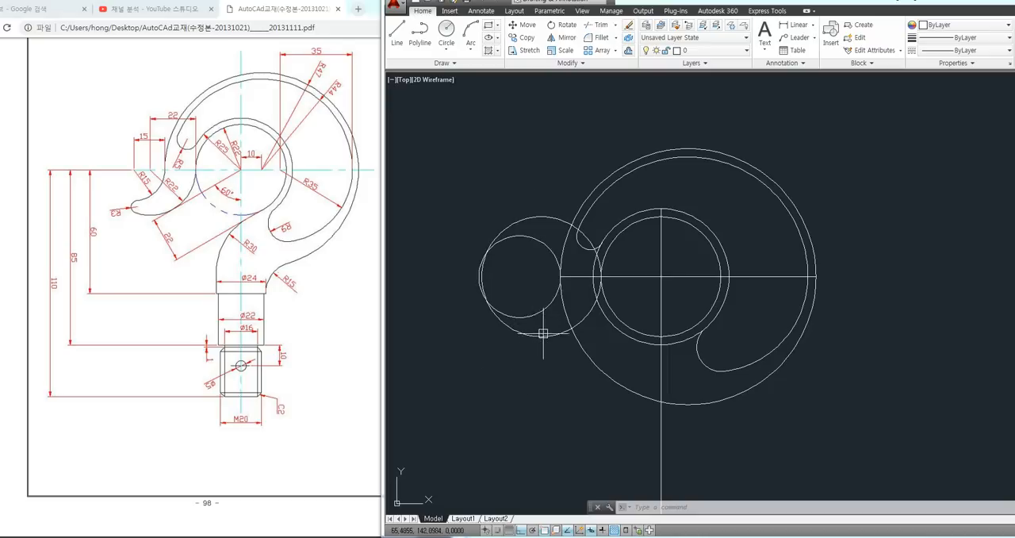
{"action": "type", "text": "f"}
{"action": "key", "text": "Return"}
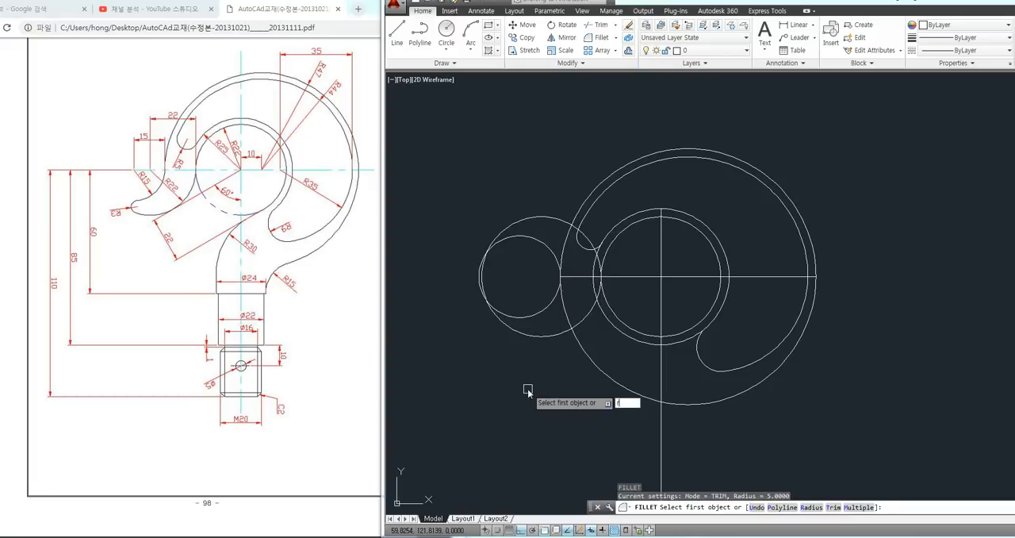
{"action": "type", "text": "r"}
{"action": "key", "text": "Return"}
{"action": "type", "text": "3"}
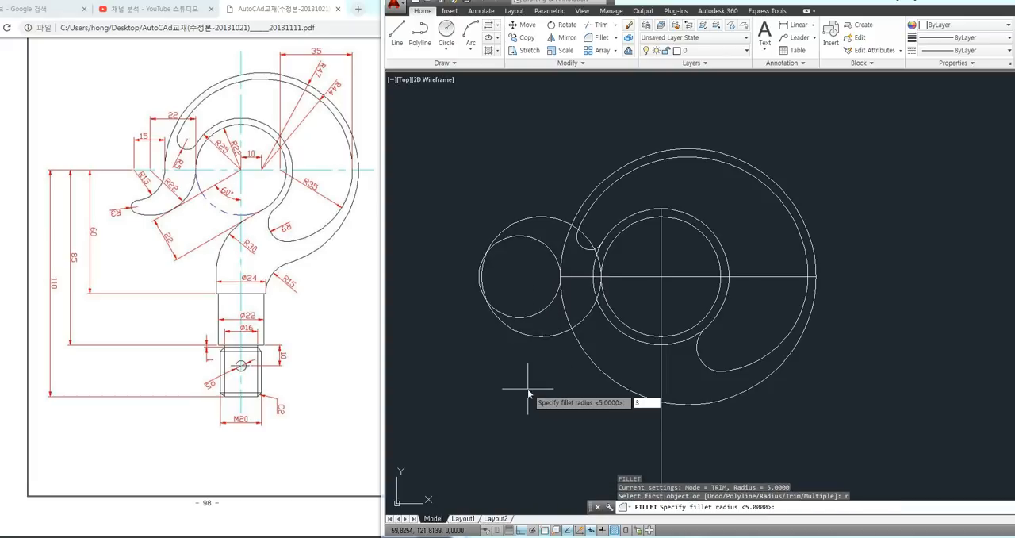
{"action": "key", "text": "Return"}
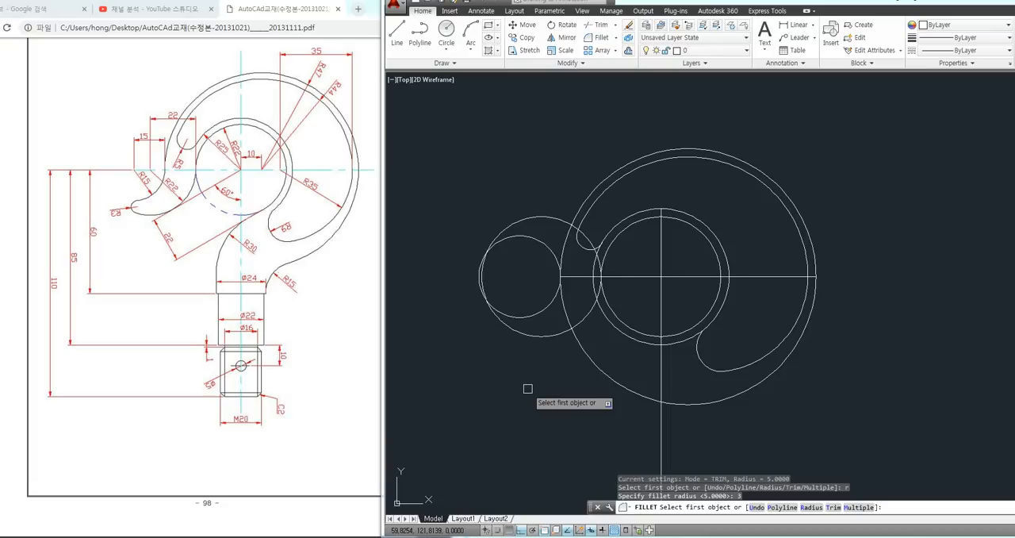
{"action": "left_click", "coordinate": [536, 314]}
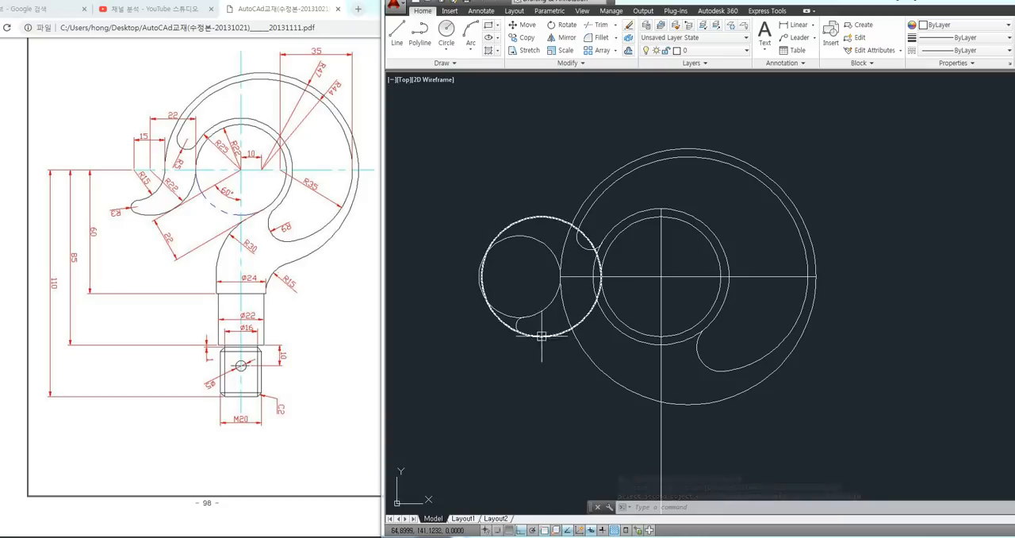
{"action": "left_click", "coordinate": [520, 338]}
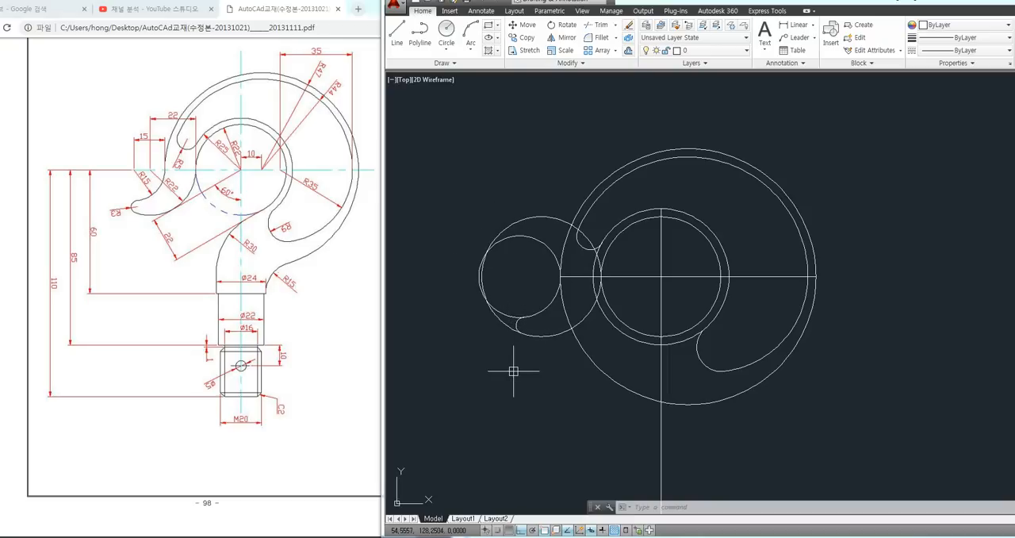
Trim the radius 15 and radius 22 circles around the hook tip, keeping the tip edges between the radius 3 fillet and the ring
{"action": "type", "text": "tr"}
{"action": "key", "text": "Return"}
{"action": "key", "text": "Return"}
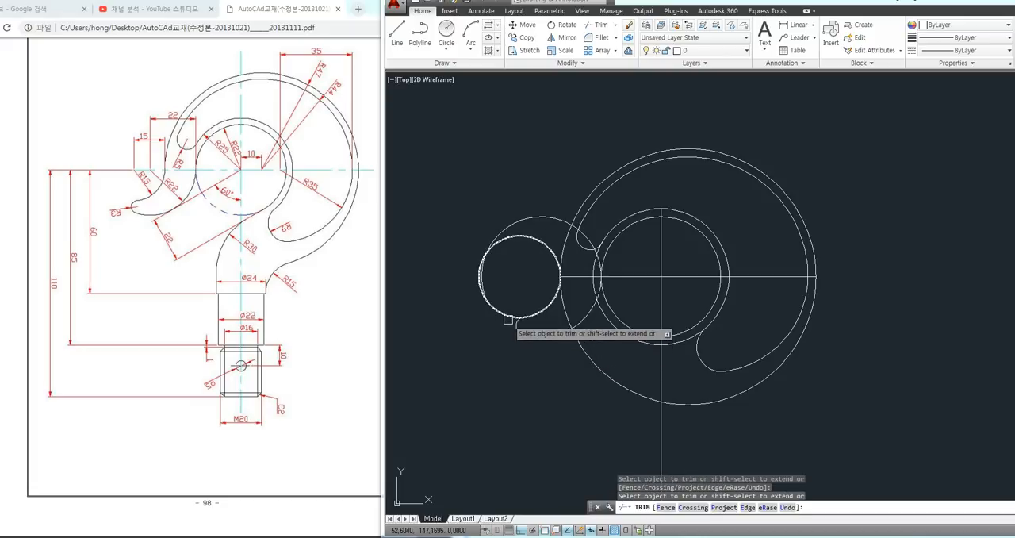
{"action": "left_click", "coordinate": [505, 311]}
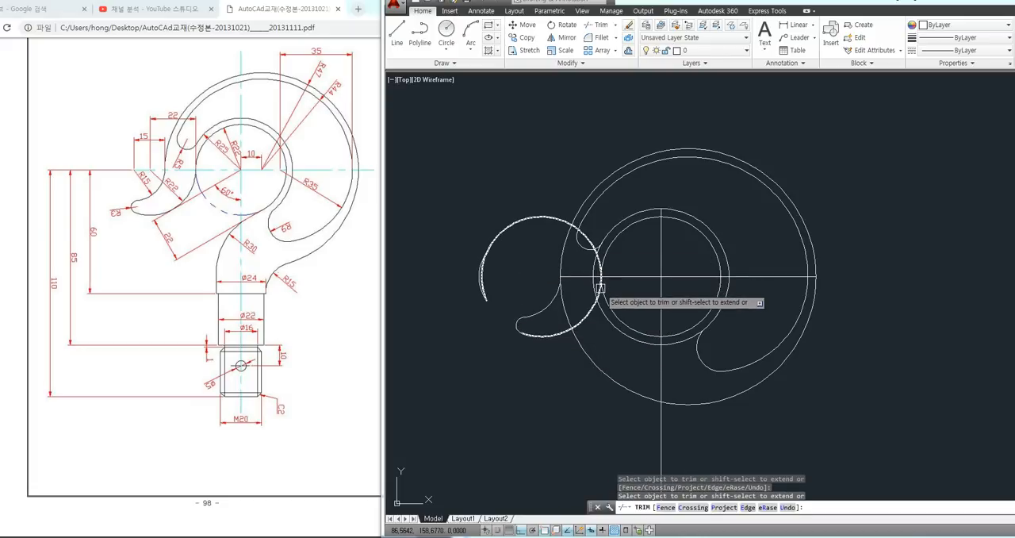
{"action": "scroll", "coordinate": [601, 279], "scroll_direction": "up", "scroll_amount": 2}
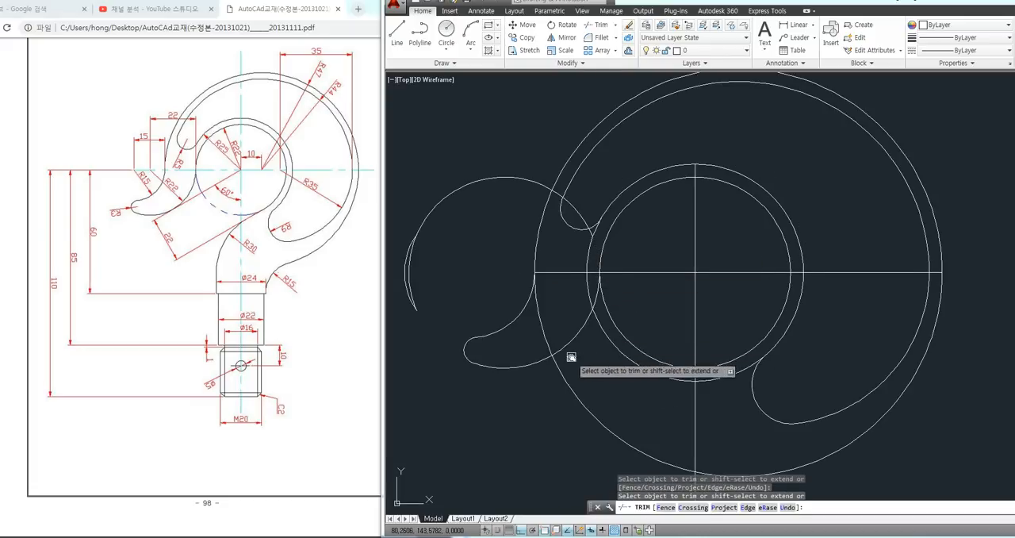
{"action": "middle_click_drag", "start_coordinate": [569, 357], "coordinate": [603, 357]}
{"action": "scroll", "coordinate": [602, 358], "scroll_direction": "down", "scroll_amount": 2}
{"action": "key", "text": "Return"}
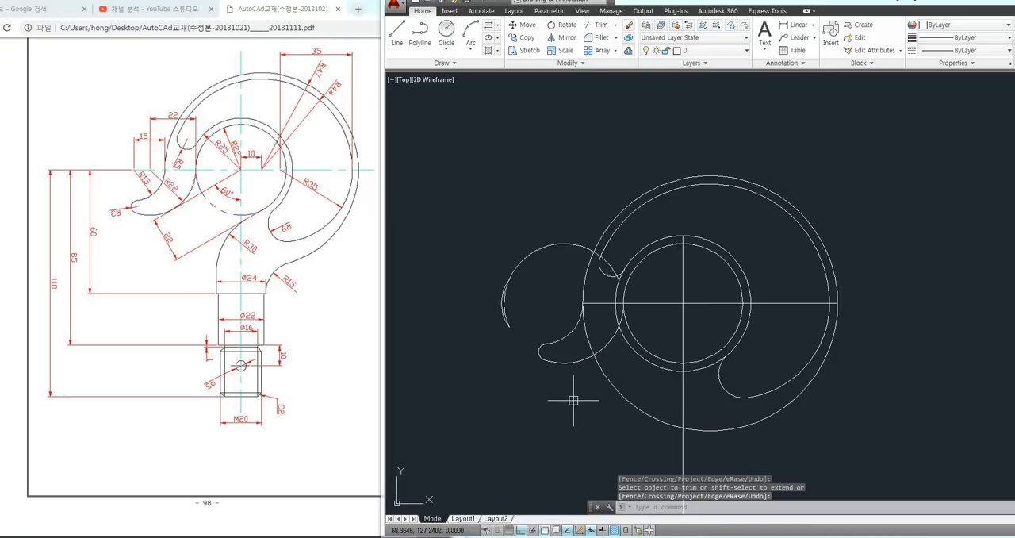
Erase the two leftover arcs of the radius 15 and radius 22 circles above the hook tip
{"action": "left_click", "coordinate": [523, 308]}
{"action": "left_click", "coordinate": [487, 279]}
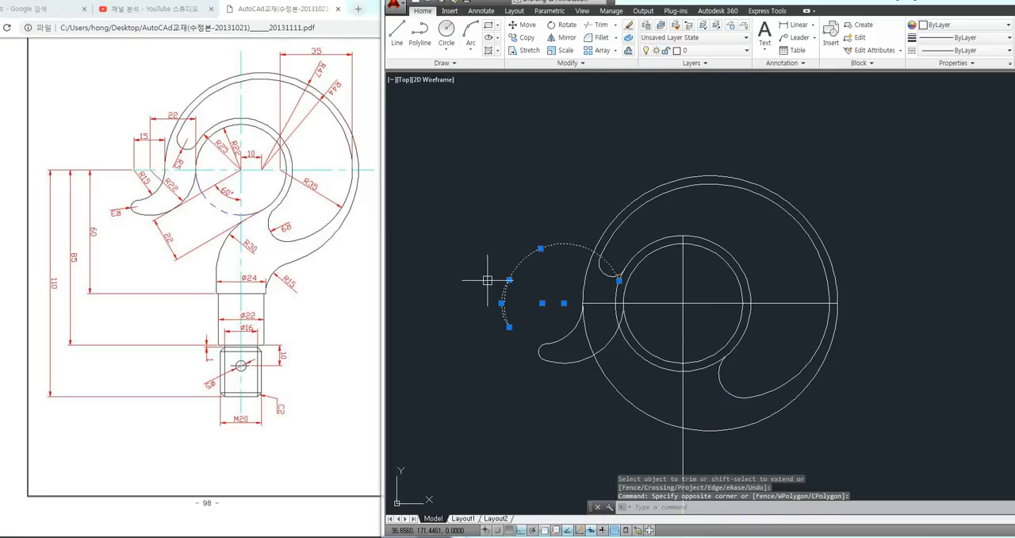
{"action": "key", "text": "Delete"}
Trim the lower-left part of the radius 47 circle up to the vertical centerline and the ring's outer circle between its two fillets
{"action": "mouse_move", "coordinate": [489, 290]}
{"action": "middle_mouse_down"}
{"action": "mouse_move", "coordinate": [430, 267]}
{"action": "mouse_move", "coordinate": [427, 226]}
{"action": "middle_mouse_up"}
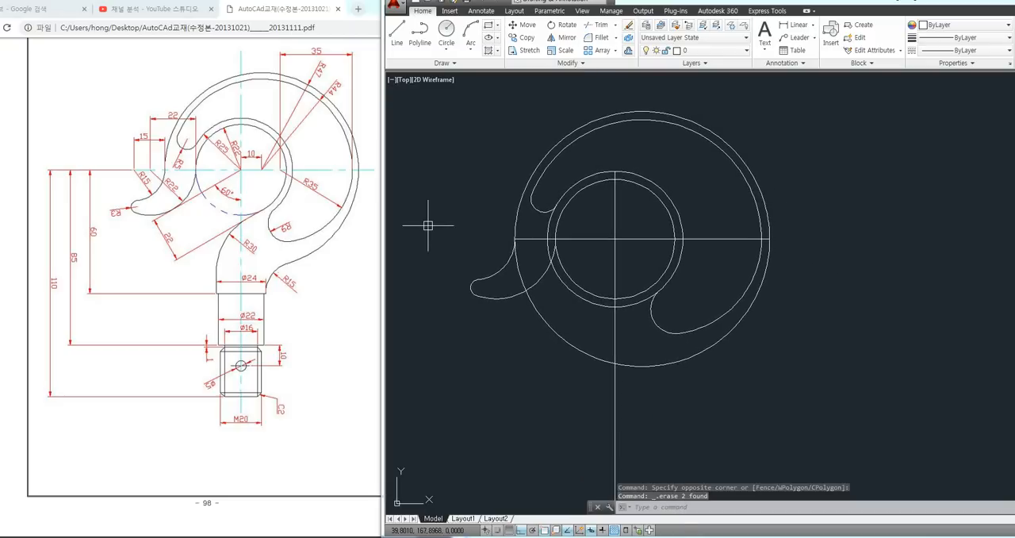
{"action": "type", "text": "tr"}
{"action": "key", "text": "Return"}
{"action": "key", "text": "Return"}
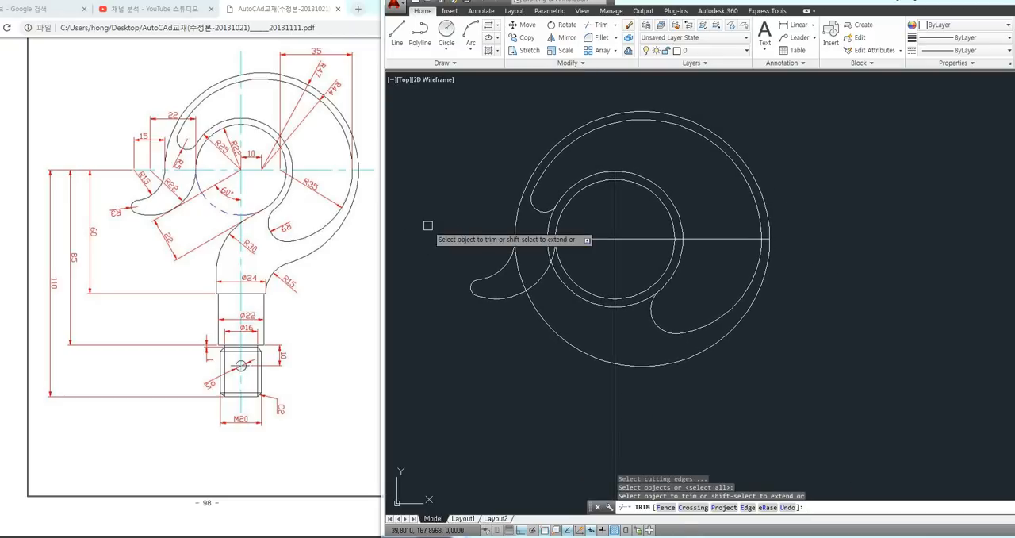
{"action": "left_click", "coordinate": [520, 270]}
{"action": "left_click", "coordinate": [546, 319]}
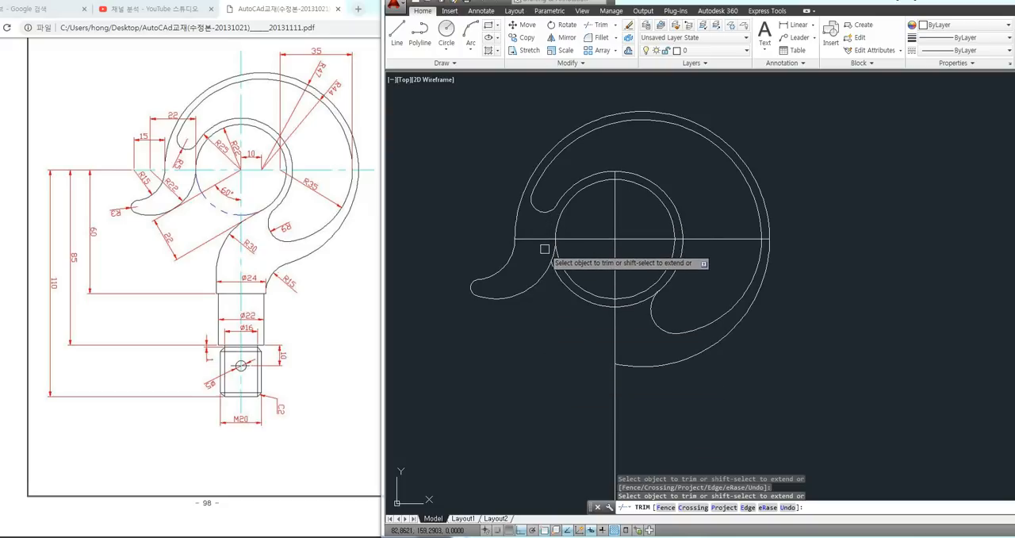
{"action": "left_click", "coordinate": [568, 286]}
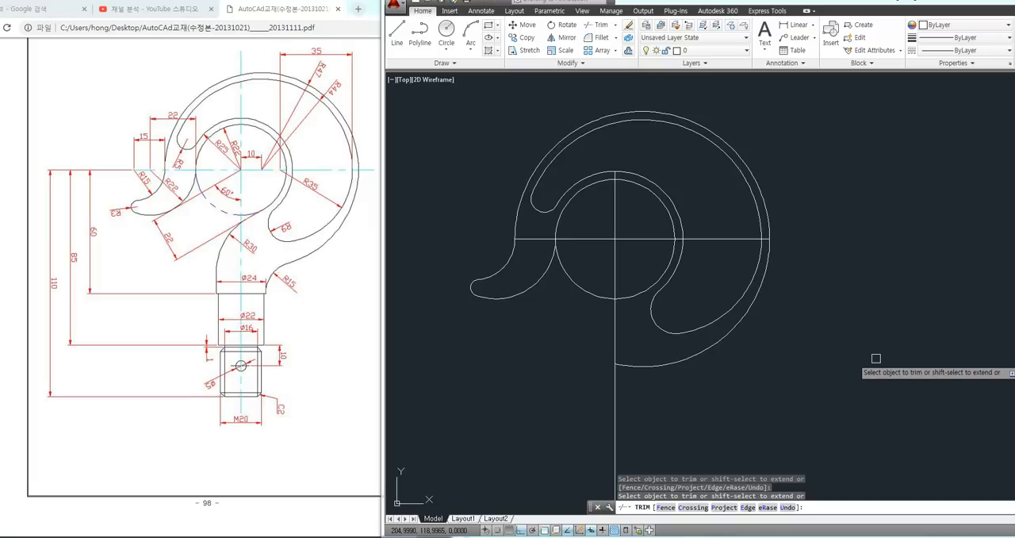
{"action": "key", "text": "Return"}
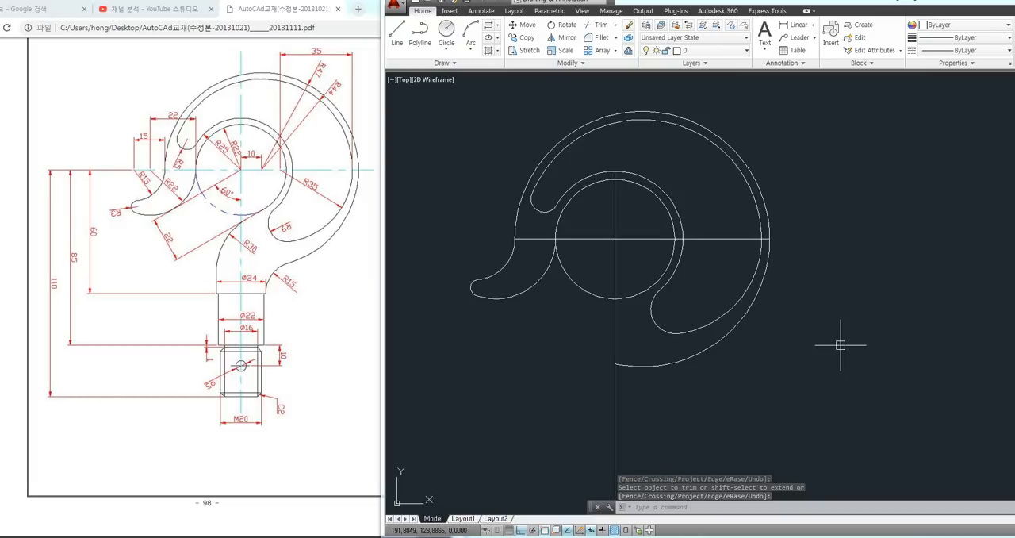
{"action": "key", "text": "F8"}
{"action": "key", "text": "F8"}
{"action": "left_click", "coordinate": [865, 346]}
{"action": "left_click", "coordinate": [826, 375]}
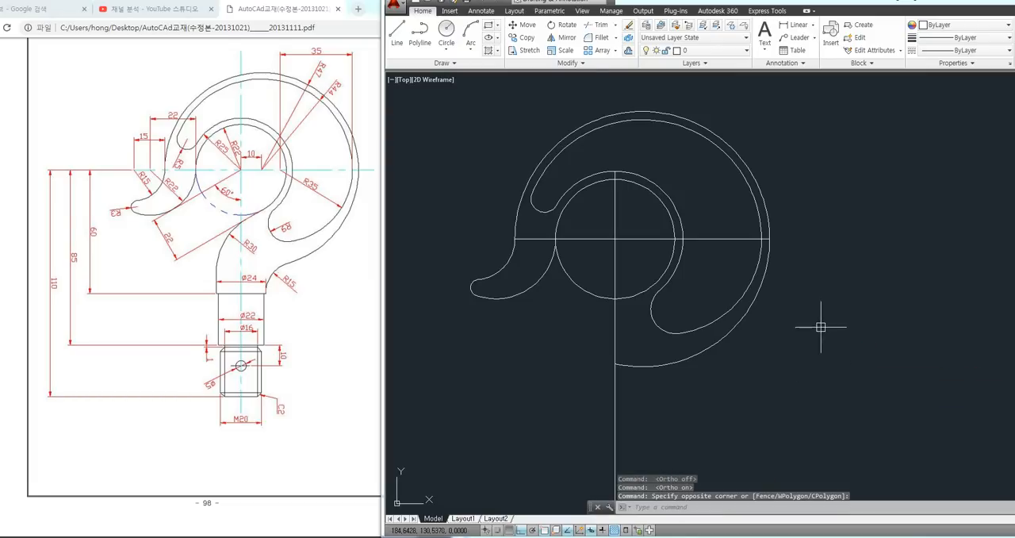
Examine the PDF drawing's shank for the distance from the horizontal centerline to the collar line and for the collar's diameter
{"action": "mouse_move", "coordinate": [748, 325]}
{"action": "middle_mouse_down"}
{"action": "mouse_move", "coordinate": [661, 312]}
{"action": "mouse_move", "coordinate": [704, 315]}
{"action": "middle_mouse_up"}
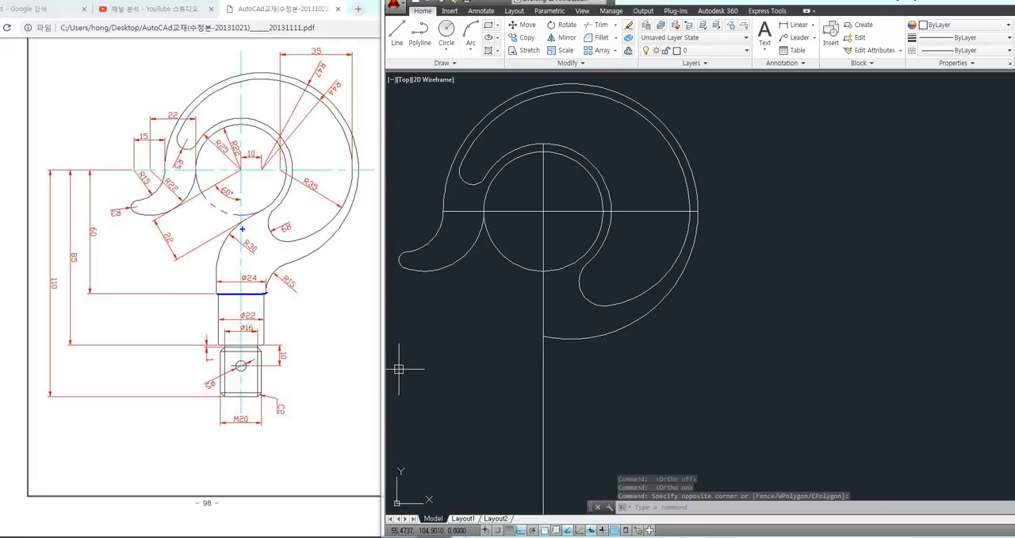
{"action": "mouse_move", "coordinate": [241, 162]}
{"action": "left_mouse_down"}
{"action": "mouse_move", "coordinate": [251, 389]}
{"action": "mouse_move", "coordinate": [240, 394]}
{"action": "left_mouse_up"}
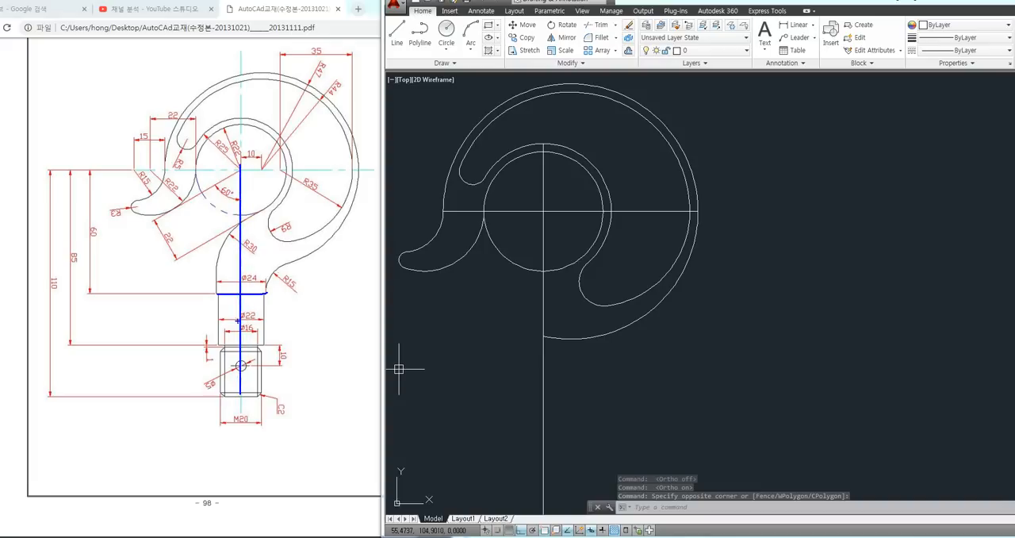
{"action": "left_click_drag", "start_coordinate": [230, 297], "coordinate": [230, 295]}
{"action": "key", "text": "Escape"}
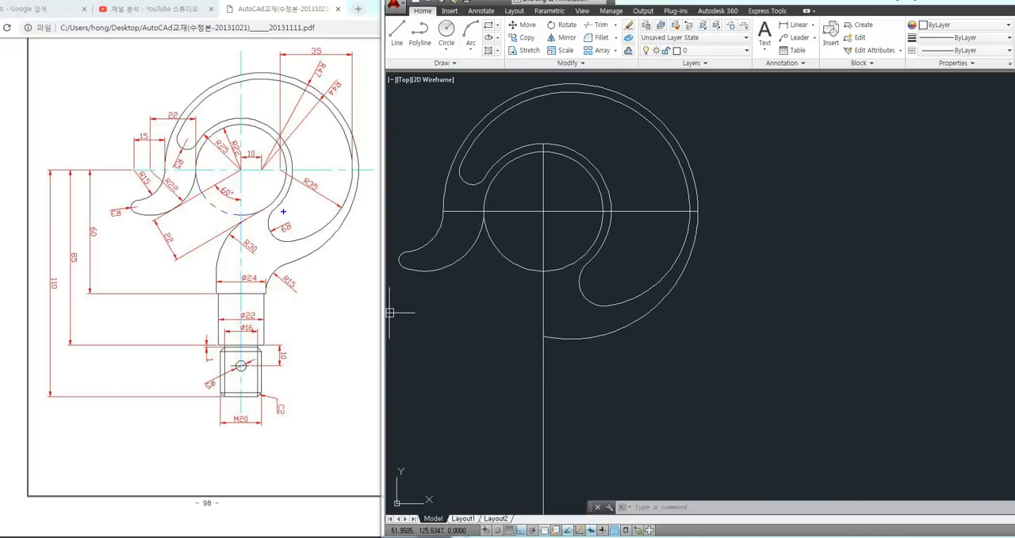
{"action": "left_click_drag", "start_coordinate": [214, 170], "coordinate": [256, 170]}
{"action": "left_click_drag", "start_coordinate": [214, 292], "coordinate": [268, 290]}
{"action": "left_click_drag", "start_coordinate": [95, 242], "coordinate": [106, 236]}
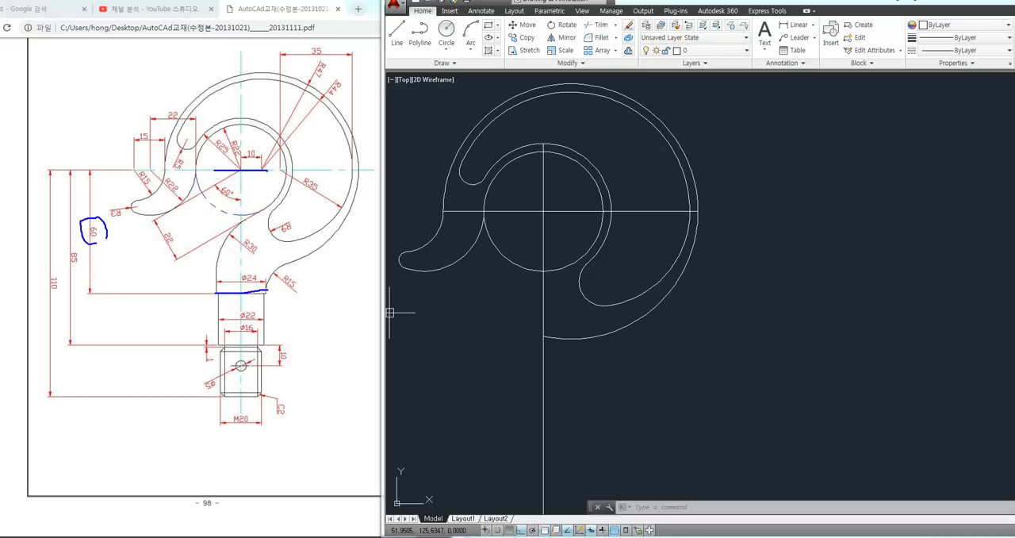
{"action": "left_click_drag", "start_coordinate": [257, 273], "coordinate": [260, 283]}
{"action": "key", "text": "Escape"}
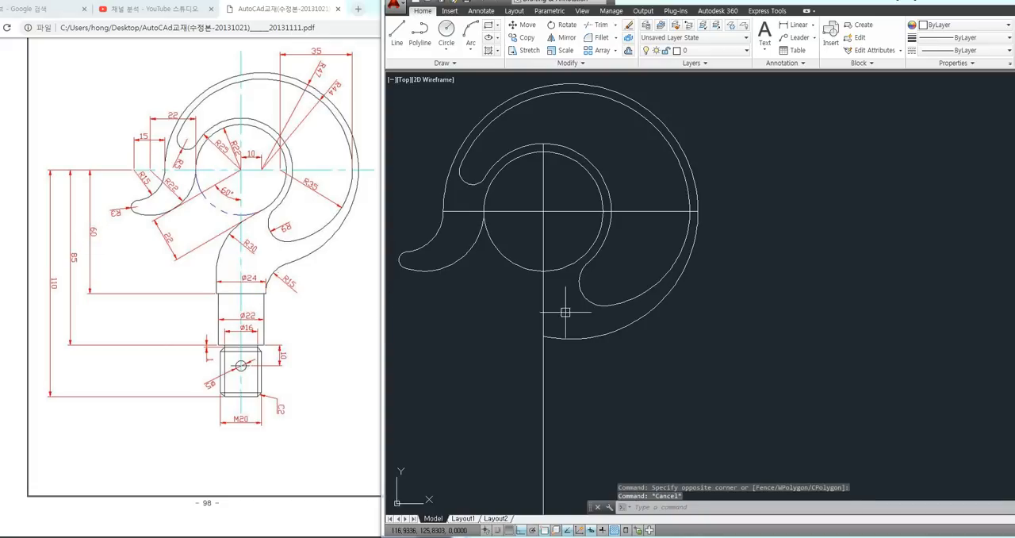
Draw a rectangle 24 wide and 60 high in the empty area beside the hook
{"action": "left_click", "coordinate": [818, 318]}
{"action": "left_click", "coordinate": [782, 357]}
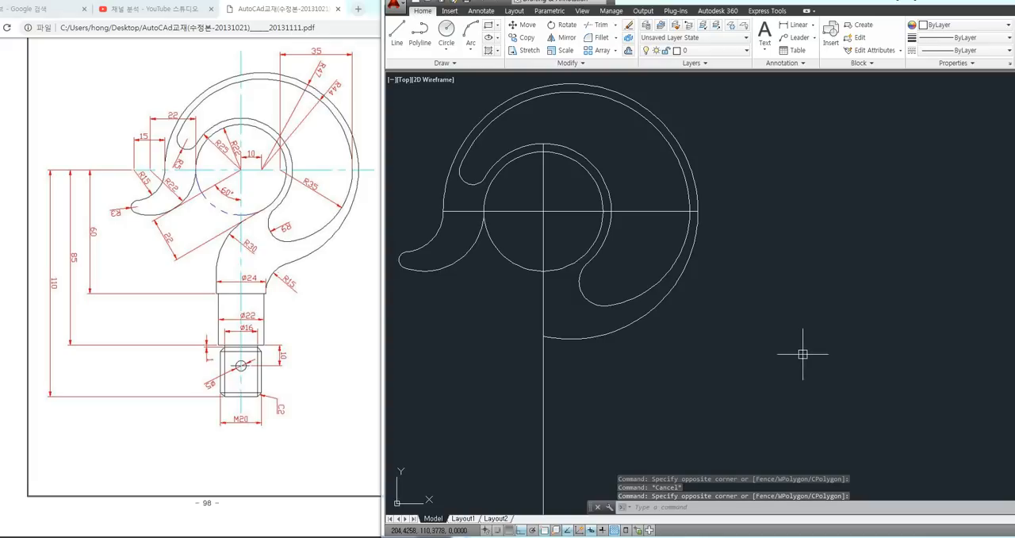
{"action": "type", "text": "RE"}
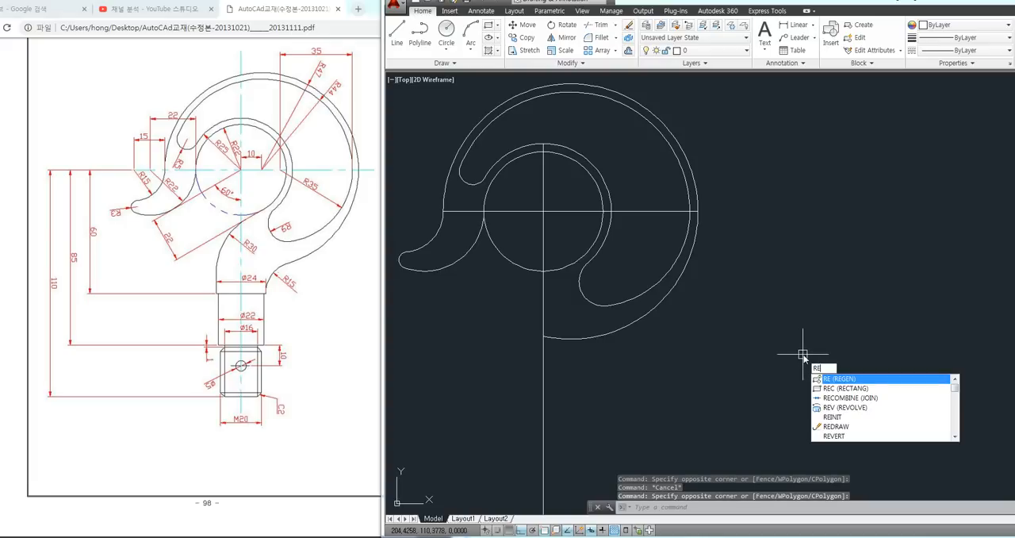
{"action": "type", "text": "C"}
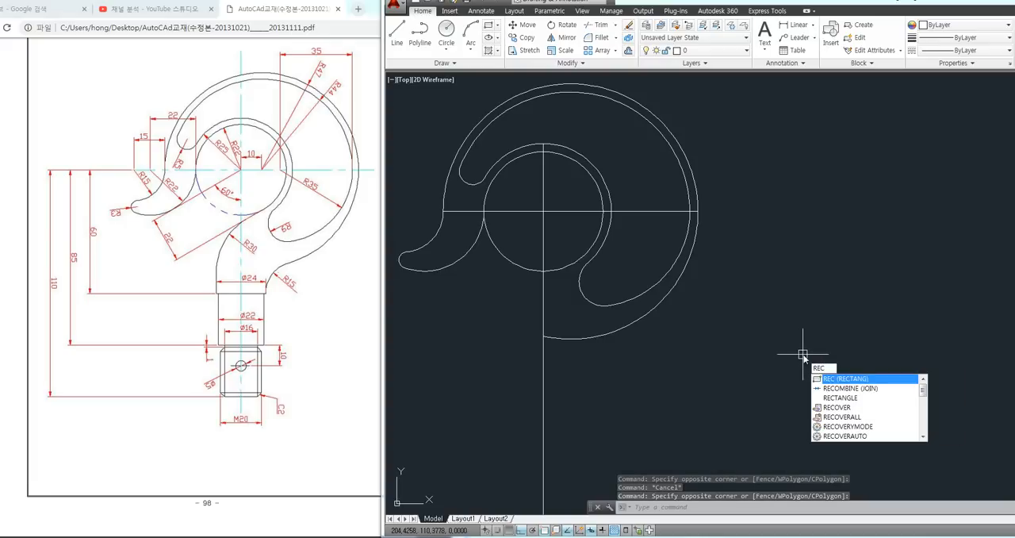
{"action": "key", "text": "Return"}
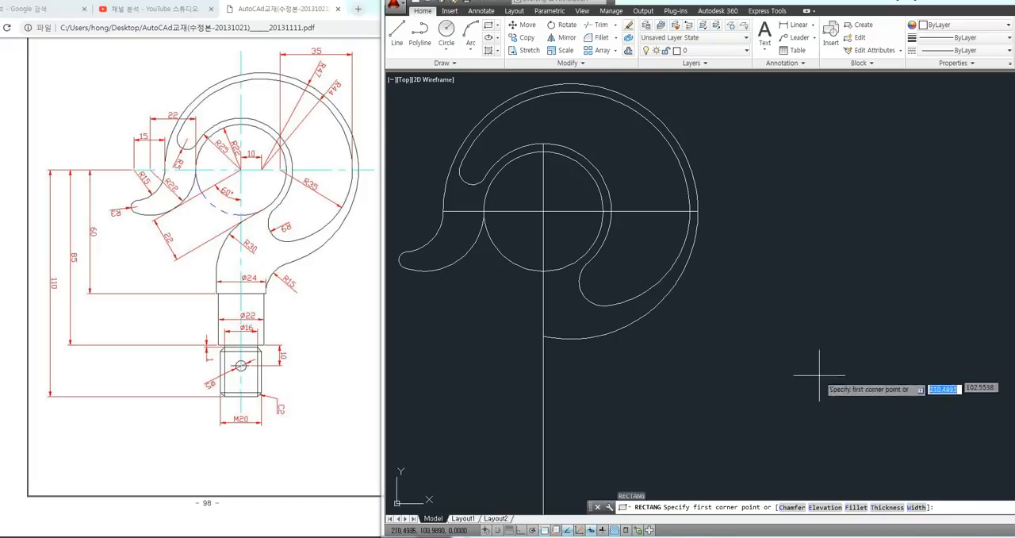
{"action": "left_click", "coordinate": [778, 406]}
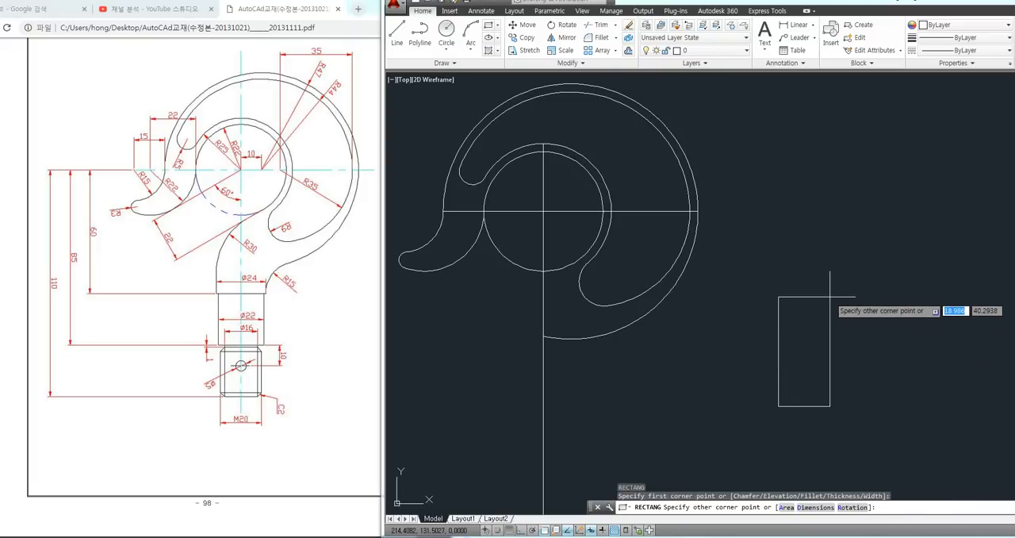
{"action": "type", "text": "@"}
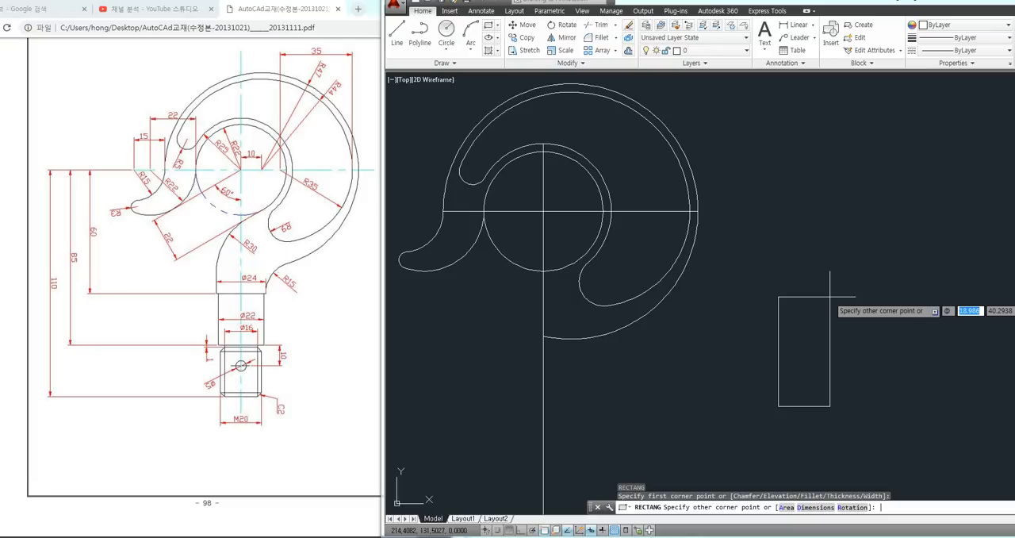
{"action": "type", "text": "24"}
{"action": "key", "text": "Tab"}
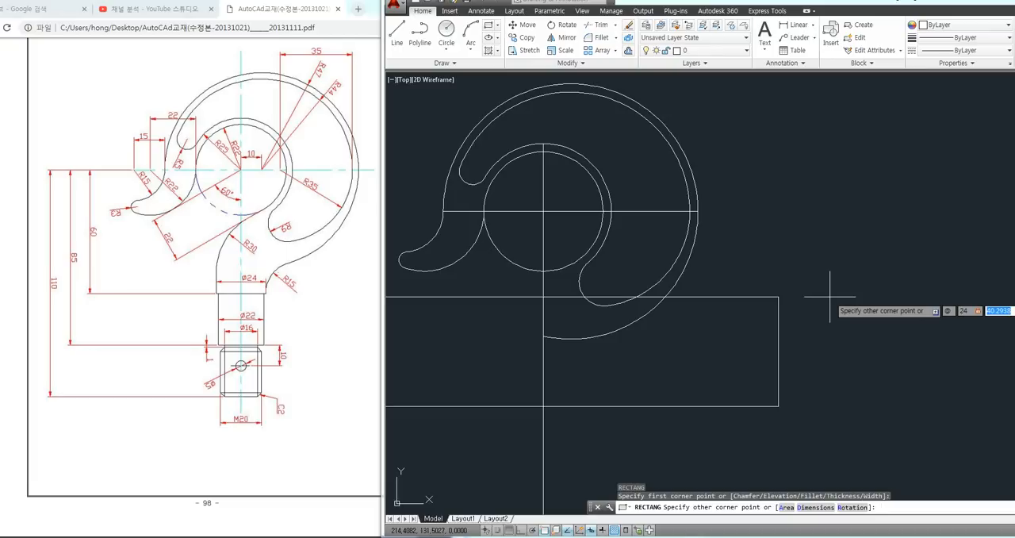
{"action": "type", "text": "60"}
{"action": "key", "text": "Return"}
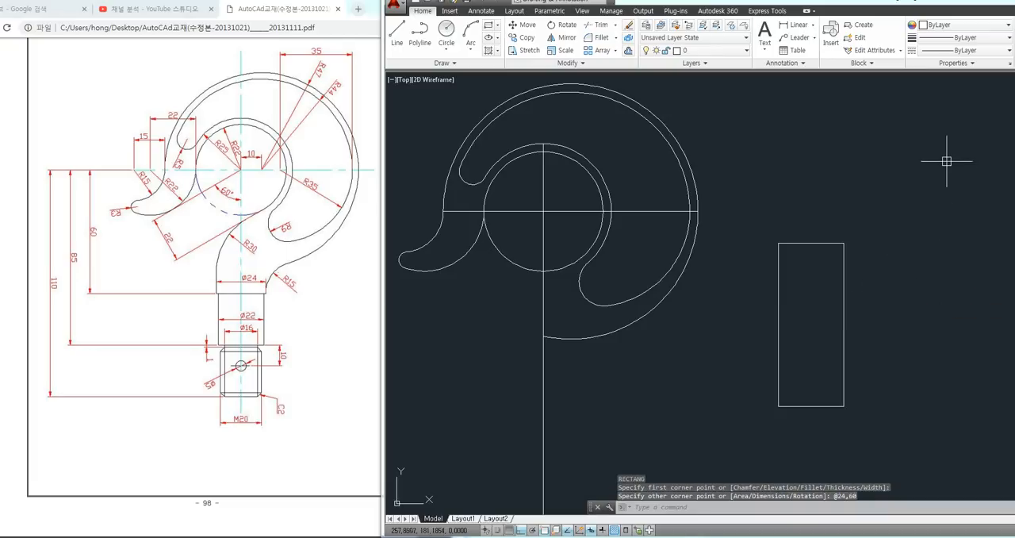
{"action": "type", "text": "t"}
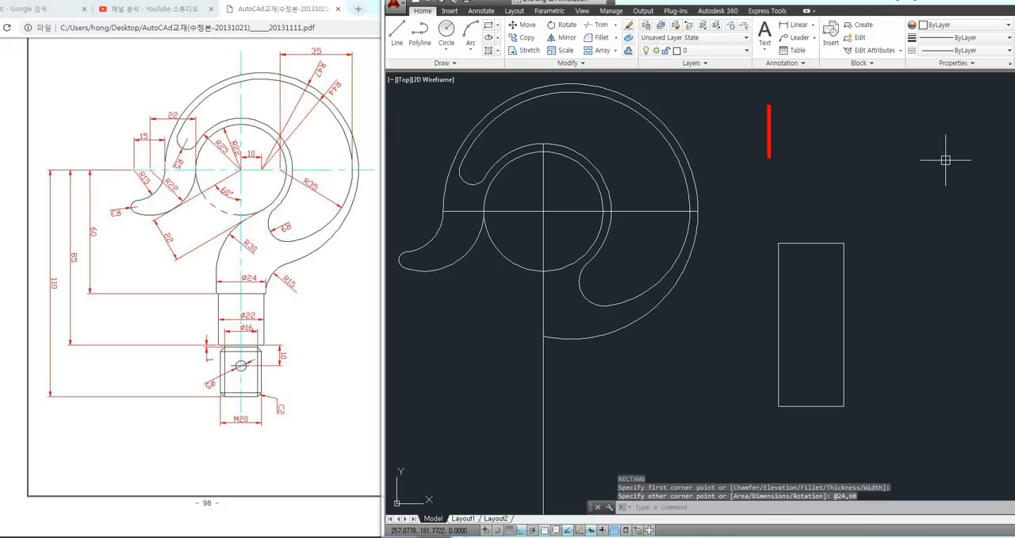
{"action": "type", "text": "rec"}
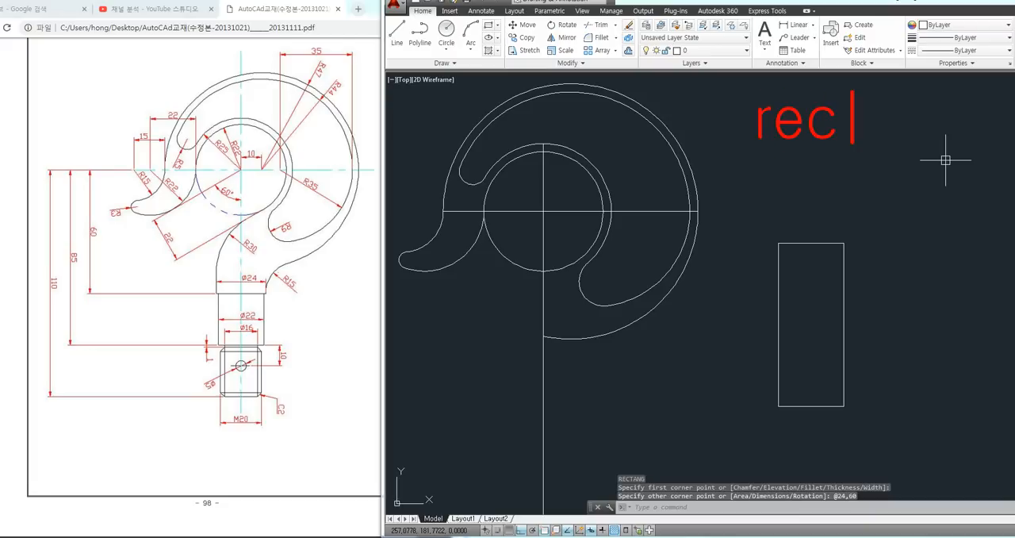
{"action": "key", "text": "Return"}
{"action": "key", "text": "Return"}
{"action": "type", "text": "24,"}
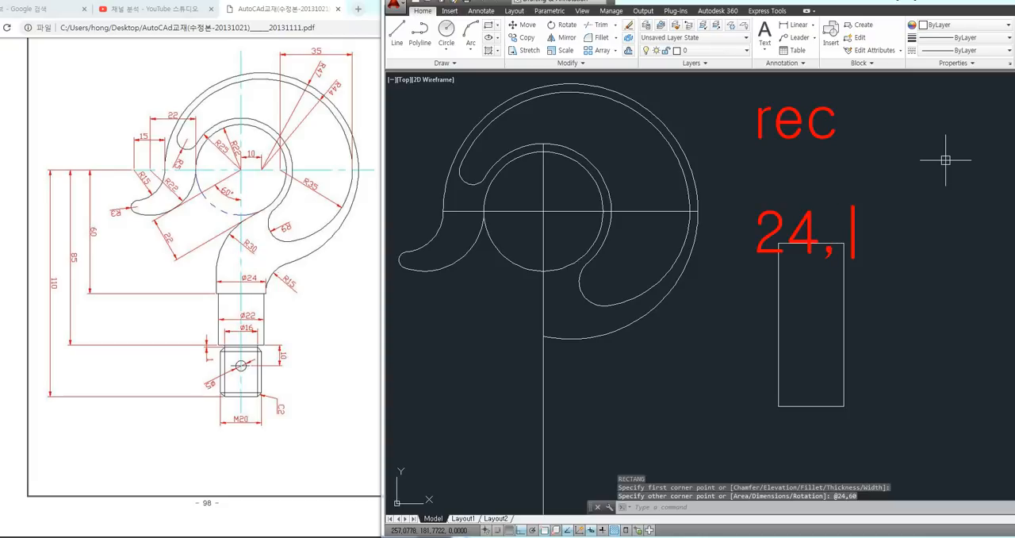
{"action": "type", "text": "60"}
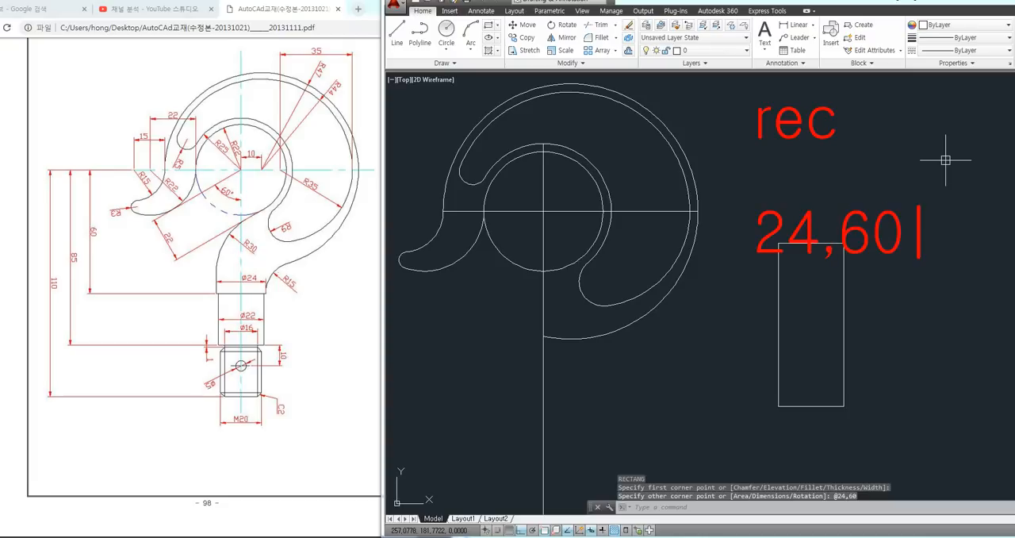
{"action": "left_click_drag", "start_coordinate": [871, 112], "coordinate": [872, 134]}
{"action": "mouse_move", "coordinate": [774, 162]}
{"action": "left_mouse_down"}
{"action": "mouse_move", "coordinate": [755, 180]}
{"action": "mouse_move", "coordinate": [806, 189]}
{"action": "left_mouse_up"}
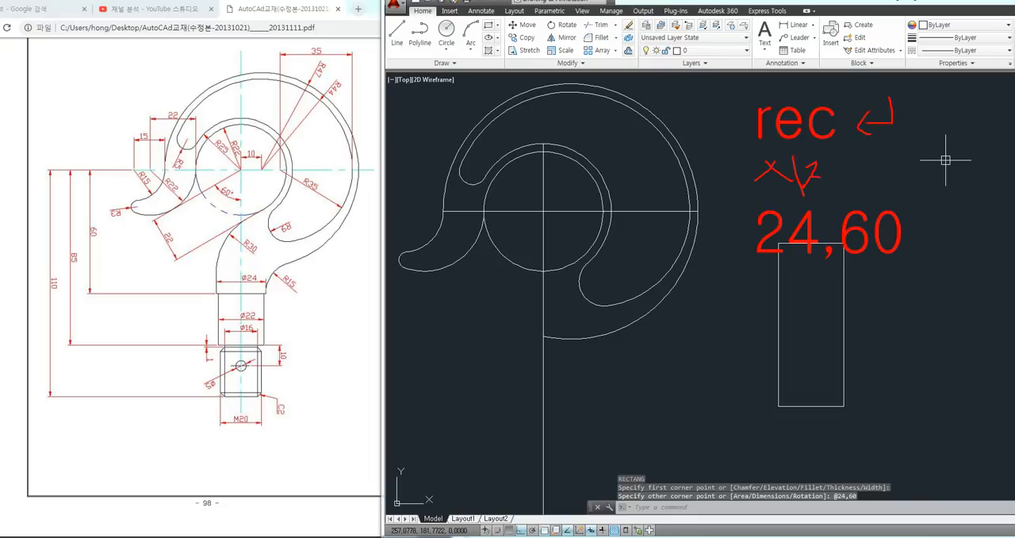
{"action": "left_click_drag", "start_coordinate": [874, 154], "coordinate": [876, 168]}
{"action": "mouse_move", "coordinate": [862, 168]}
{"action": "left_mouse_down"}
{"action": "mouse_move", "coordinate": [890, 165]}
{"action": "mouse_move", "coordinate": [902, 183]}
{"action": "mouse_move", "coordinate": [926, 175]}
{"action": "left_mouse_up"}
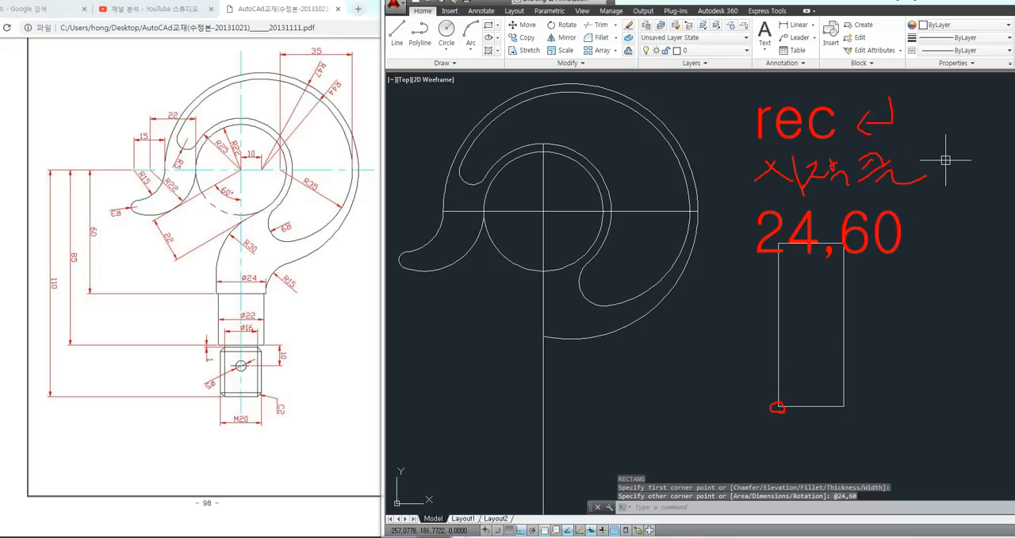
{"action": "left_click_drag", "start_coordinate": [906, 153], "coordinate": [914, 170]}
{"action": "left_click_drag", "start_coordinate": [916, 161], "coordinate": [949, 160]}
{"action": "left_click_drag", "start_coordinate": [942, 170], "coordinate": [966, 184]}
{"action": "mouse_move", "coordinate": [736, 227]}
{"action": "left_mouse_down"}
{"action": "mouse_move", "coordinate": [716, 249]}
{"action": "mouse_move", "coordinate": [758, 238]}
{"action": "mouse_move", "coordinate": [736, 216]}
{"action": "left_mouse_up"}
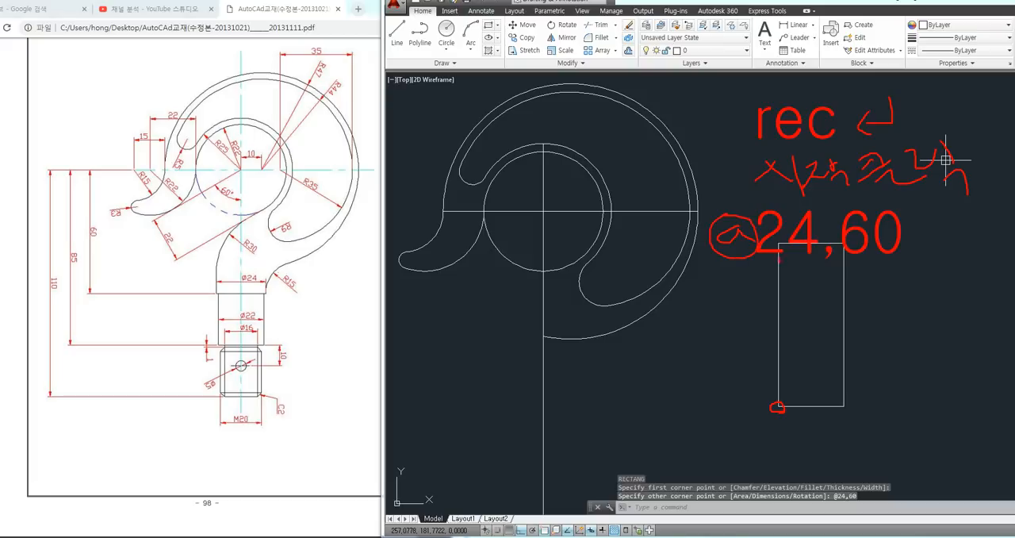
{"action": "mouse_move", "coordinate": [713, 270]}
{"action": "left_mouse_down"}
{"action": "mouse_move", "coordinate": [780, 271]}
{"action": "mouse_move", "coordinate": [939, 222]}
{"action": "mouse_move", "coordinate": [713, 199]}
{"action": "mouse_move", "coordinate": [702, 263]}
{"action": "left_mouse_up"}
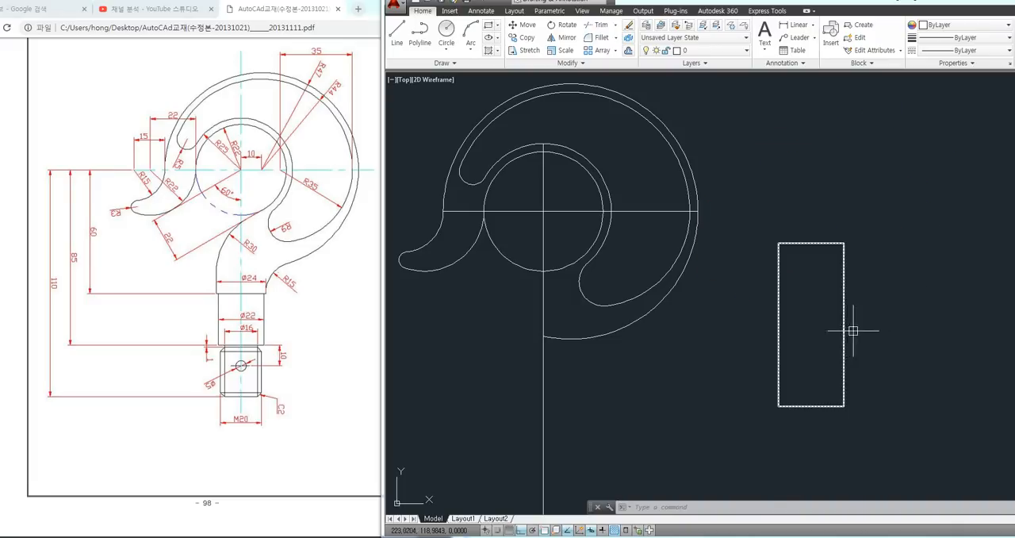
Move the rectangle by the midpoint of its upper edge to the intersection of the centerlines at the ring's center
{"action": "type", "text": "M"}
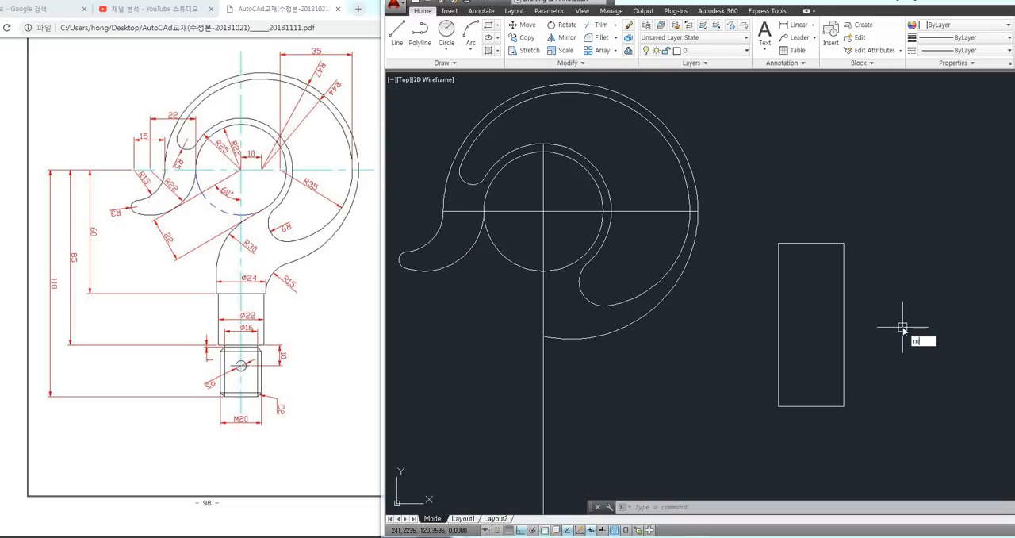
{"action": "key", "text": "Return"}
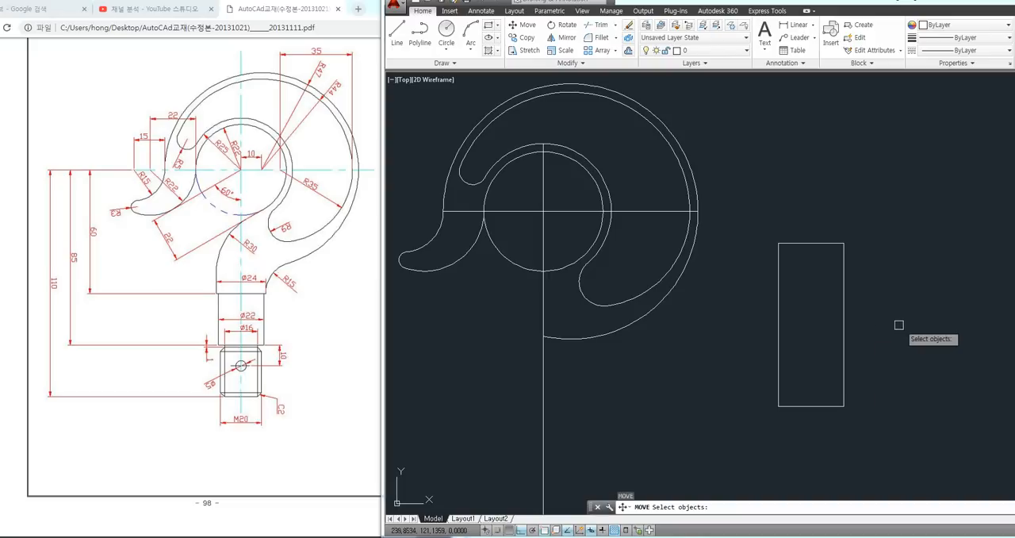
{"action": "left_click", "coordinate": [847, 326]}
{"action": "key", "text": "Return"}
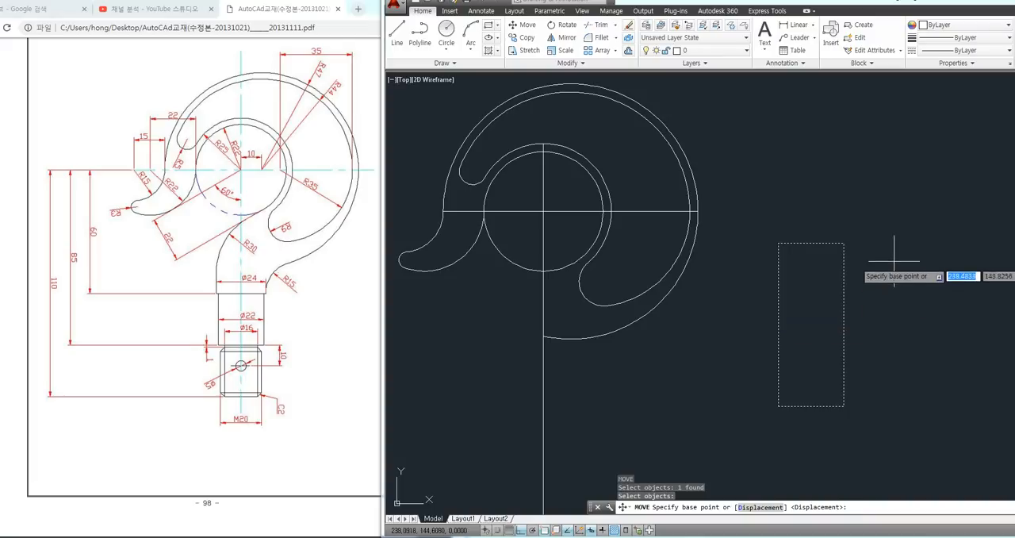
{"action": "left_click", "coordinate": [810, 244]}
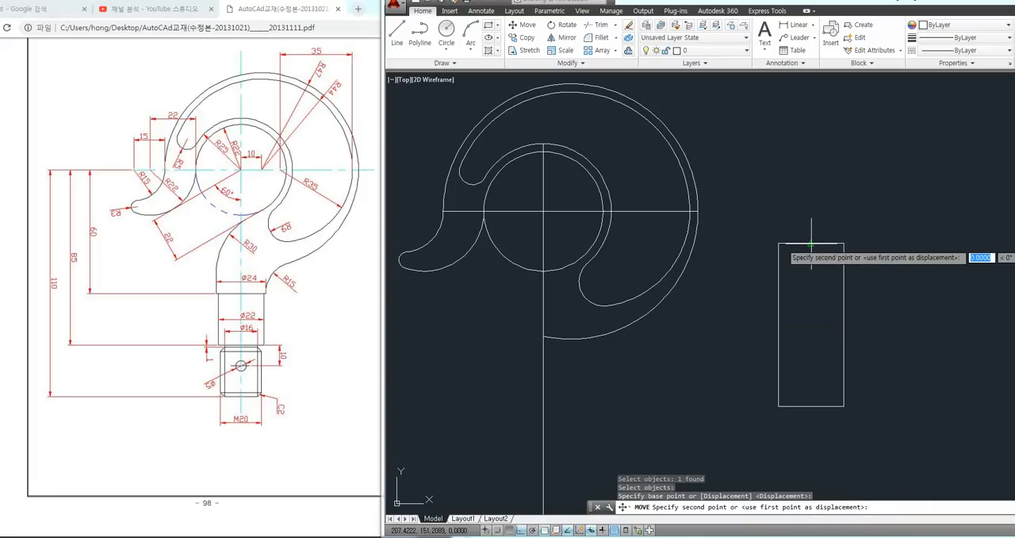
{"action": "left_click", "coordinate": [543, 211]}
{"action": "middle_click_drag", "start_coordinate": [658, 379], "coordinate": [674, 370]}
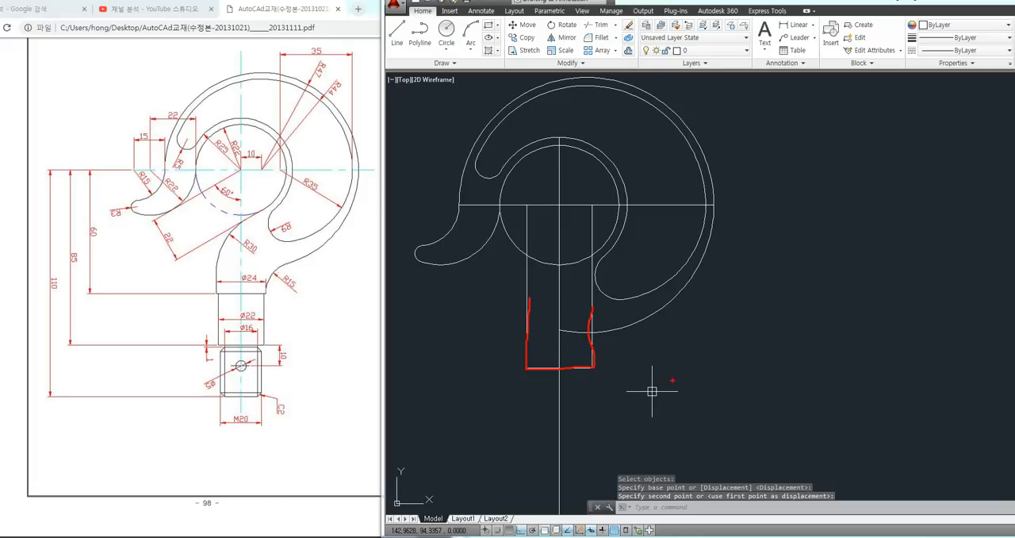
{"action": "key", "text": "Escape"}
{"action": "key", "text": "Escape"}
{"action": "key", "text": "Escape"}
{"action": "middle_click_drag", "start_coordinate": [696, 363], "coordinate": [729, 349]}
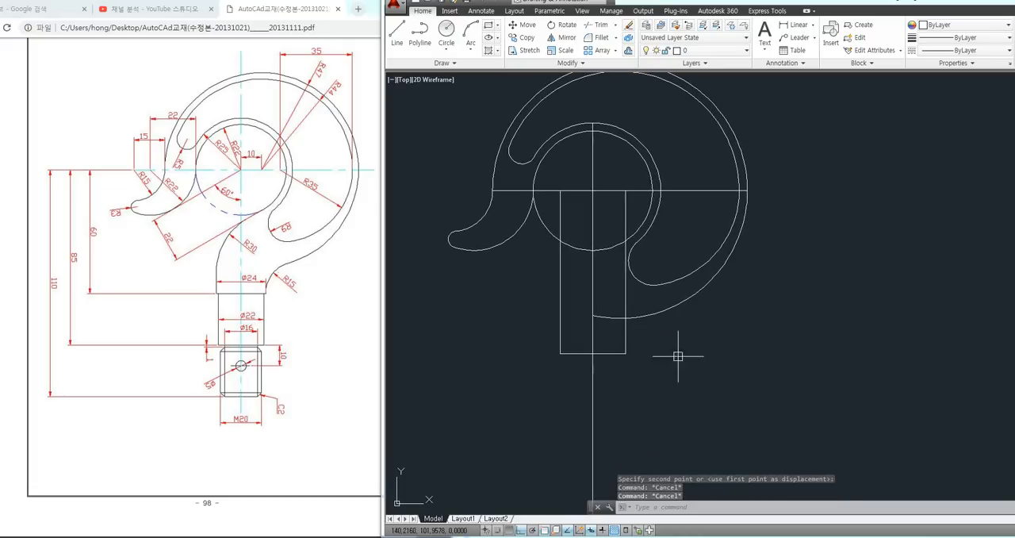
{"action": "left_click", "coordinate": [614, 353]}
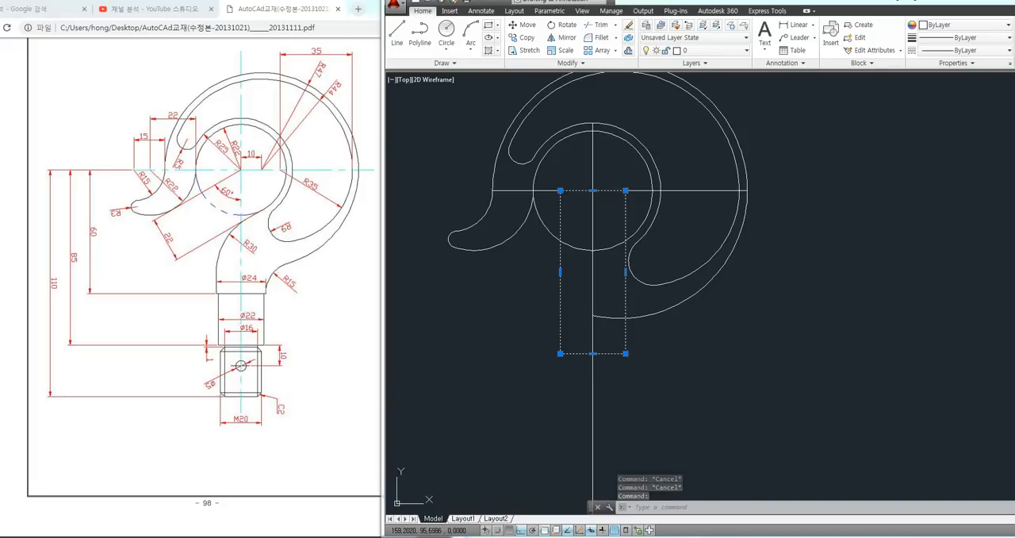
{"action": "key", "text": "Escape"}
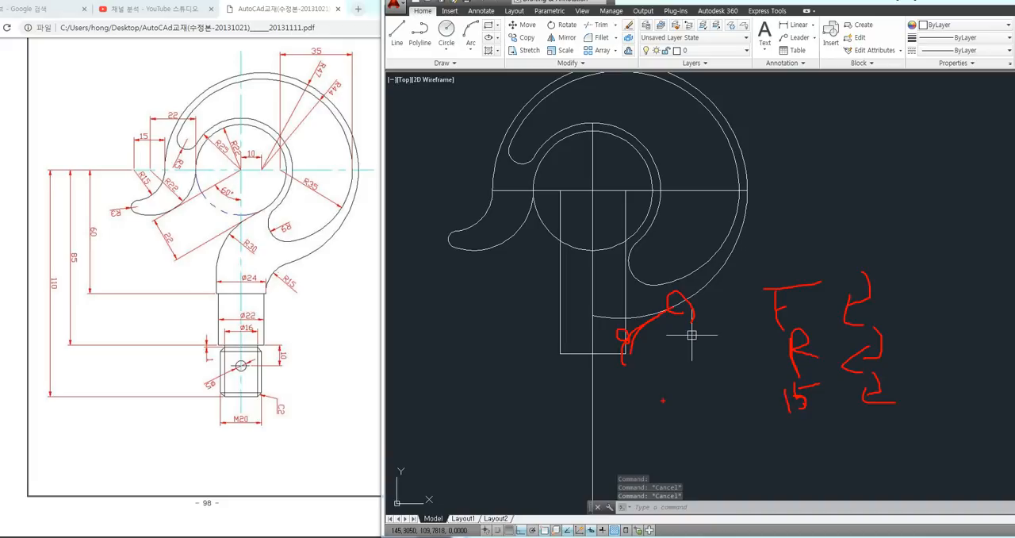
Set the fillet radius to 15 and try to fillet the radius 47 arc with the rectangle's right side
{"action": "type", "text": "f"}
{"action": "key", "text": "Return"}
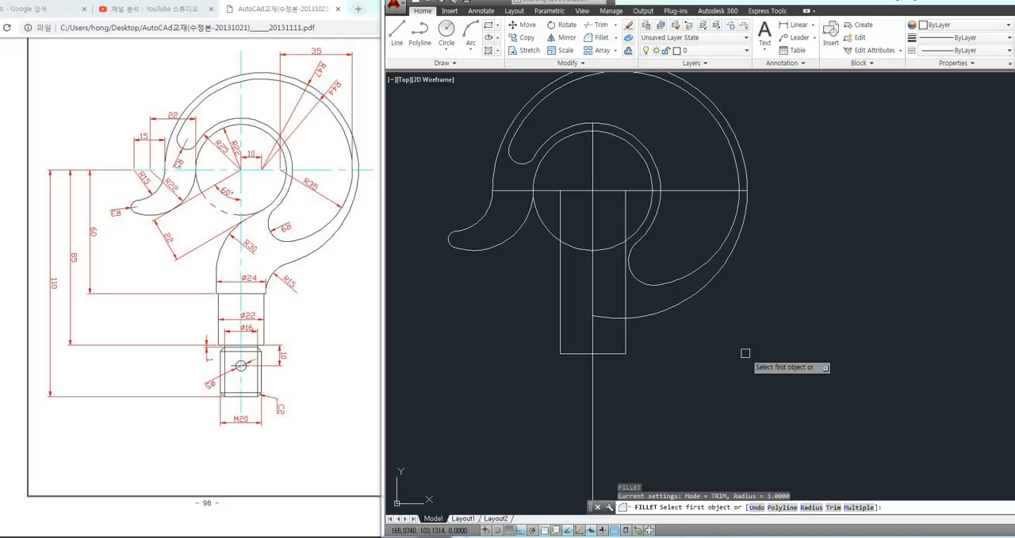
{"action": "type", "text": "r"}
{"action": "key", "text": "Return"}
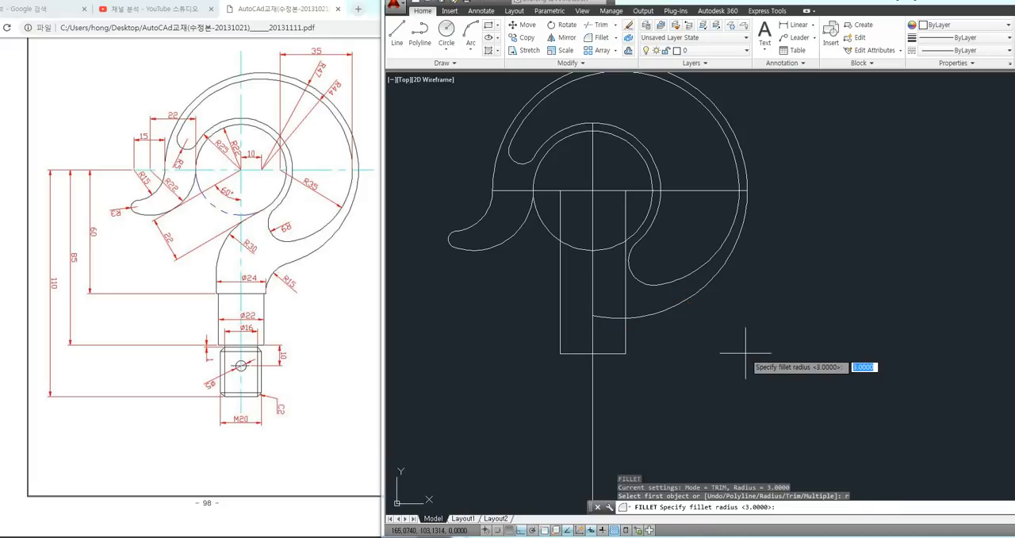
{"action": "type", "text": "15"}
{"action": "key", "text": "Return"}
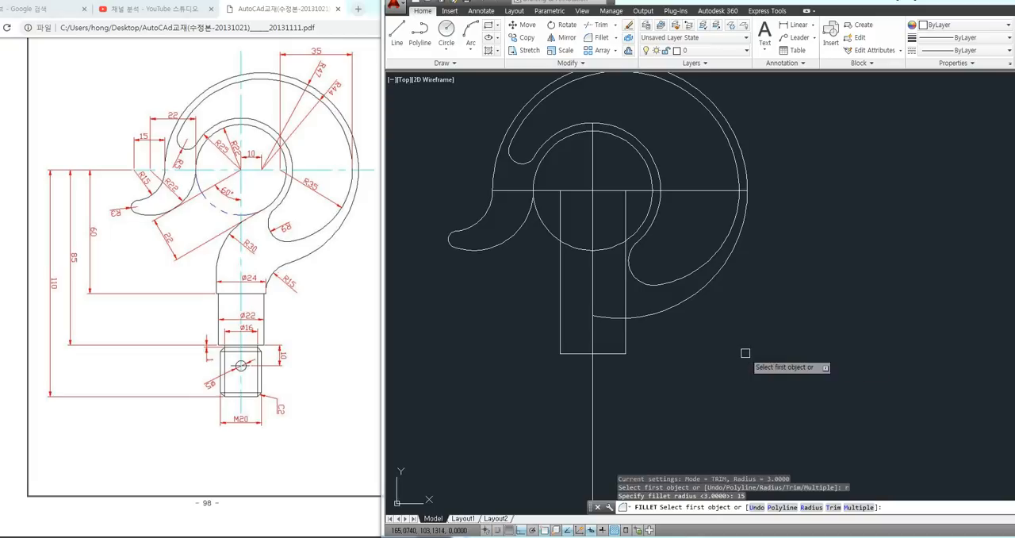
{"action": "left_click", "coordinate": [671, 307]}
{"action": "left_click", "coordinate": [626, 337]}
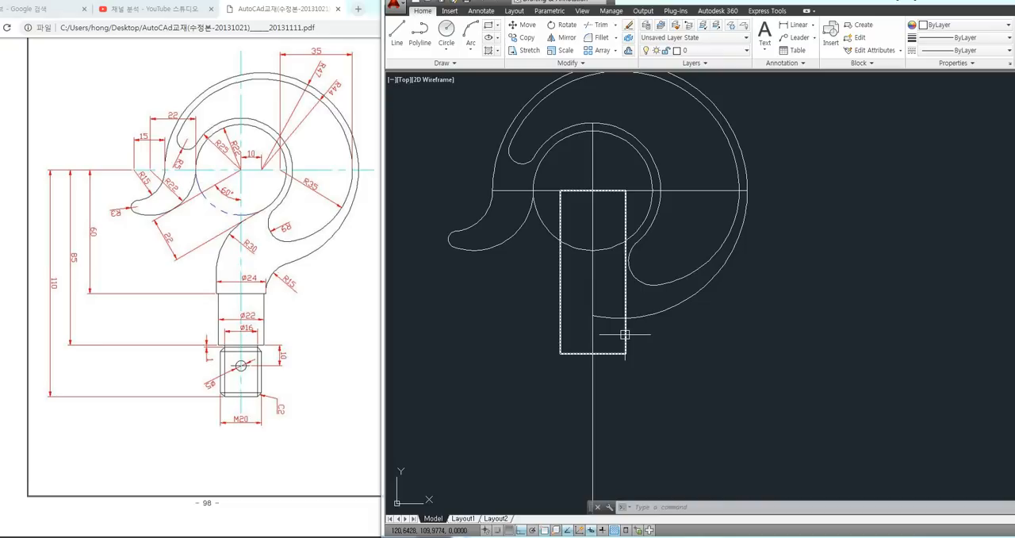
{"action": "key", "text": "ctrl+2"}
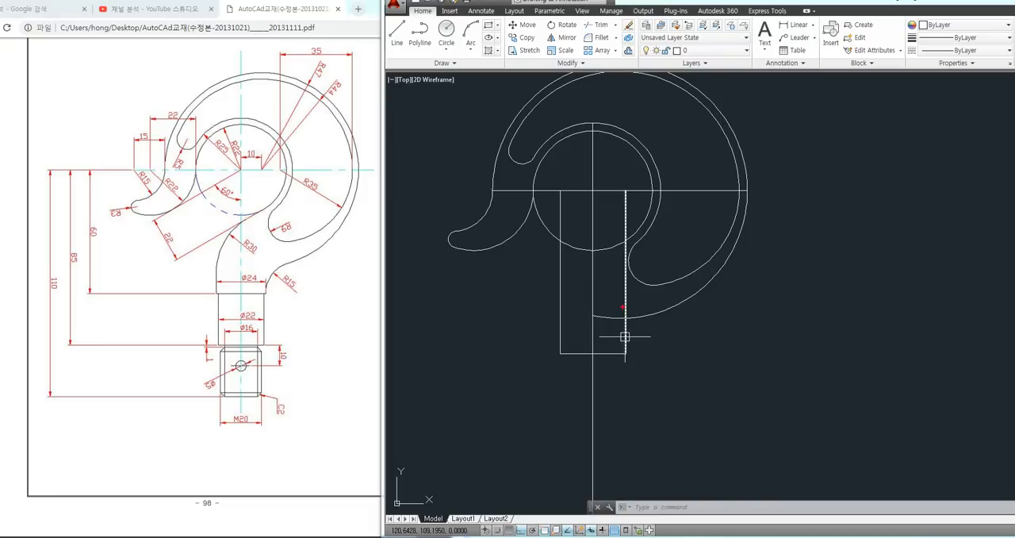
{"action": "left_click_drag", "start_coordinate": [628, 368], "coordinate": [626, 371], "text": "shift"}
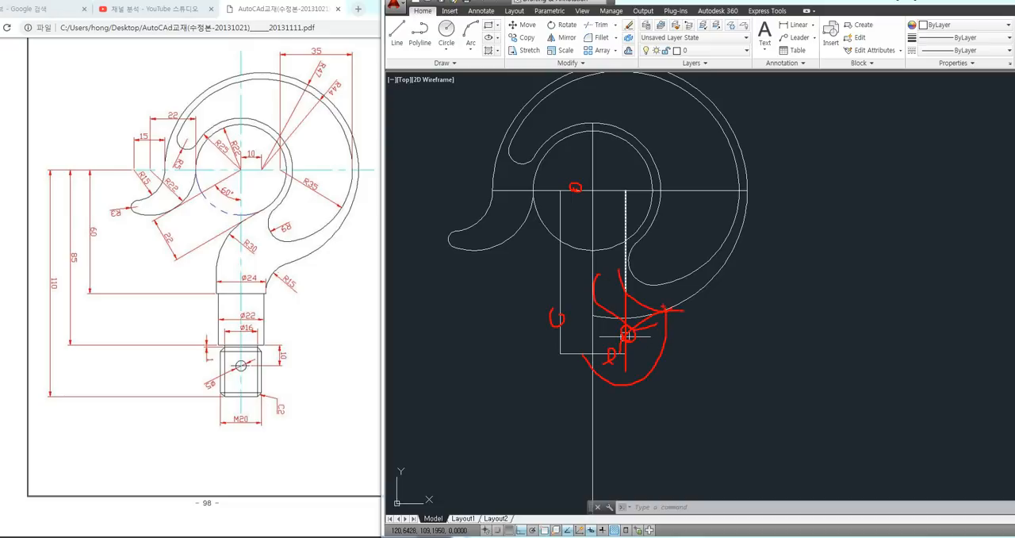
{"action": "key", "text": "Escape"}
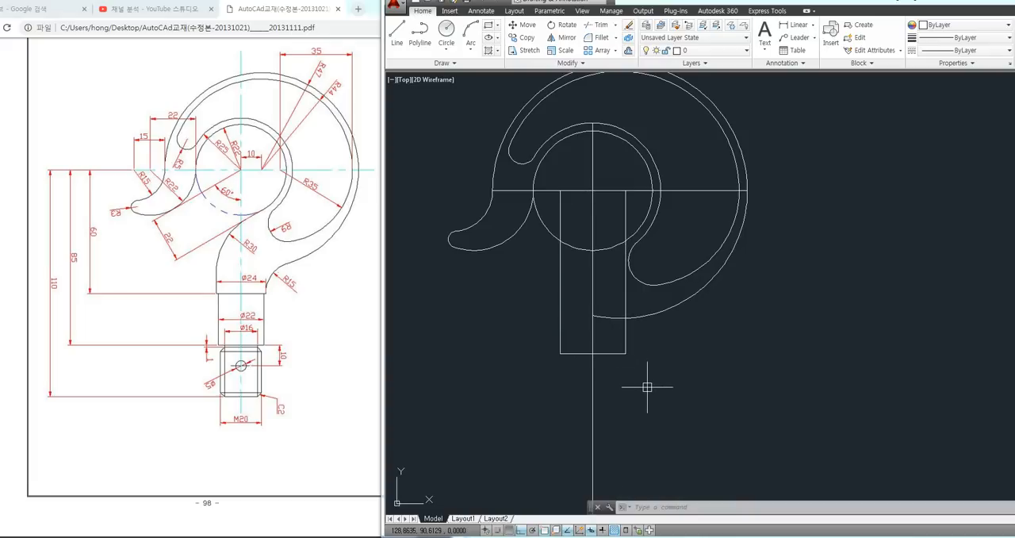
Explode the 24 by 60 rectangle into separate lines and check that its edges can be selected individually
{"action": "type", "text": "x"}
{"action": "key", "text": "Return"}
{"action": "left_click", "coordinate": [625, 353]}
{"action": "key", "text": "Return"}
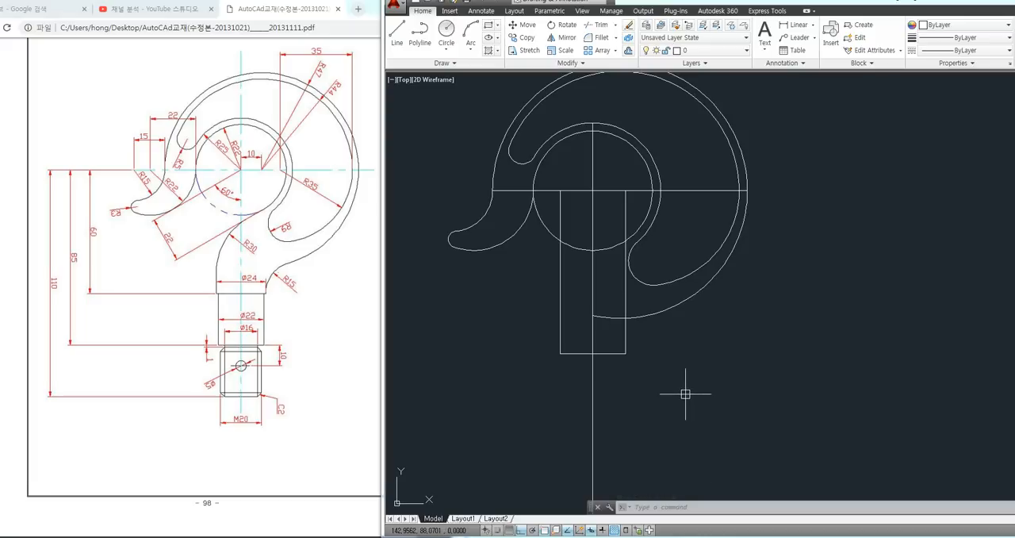
{"action": "left_click", "coordinate": [625, 332]}
{"action": "left_click", "coordinate": [615, 349]}
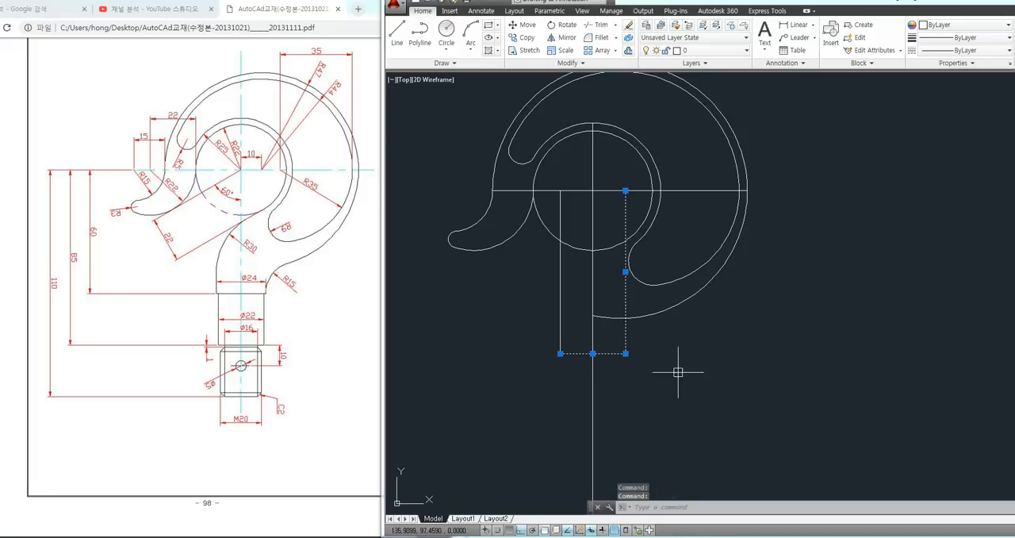
{"action": "key", "text": "Escape"}
{"action": "key", "text": "Escape"}
{"action": "key", "text": "Escape"}
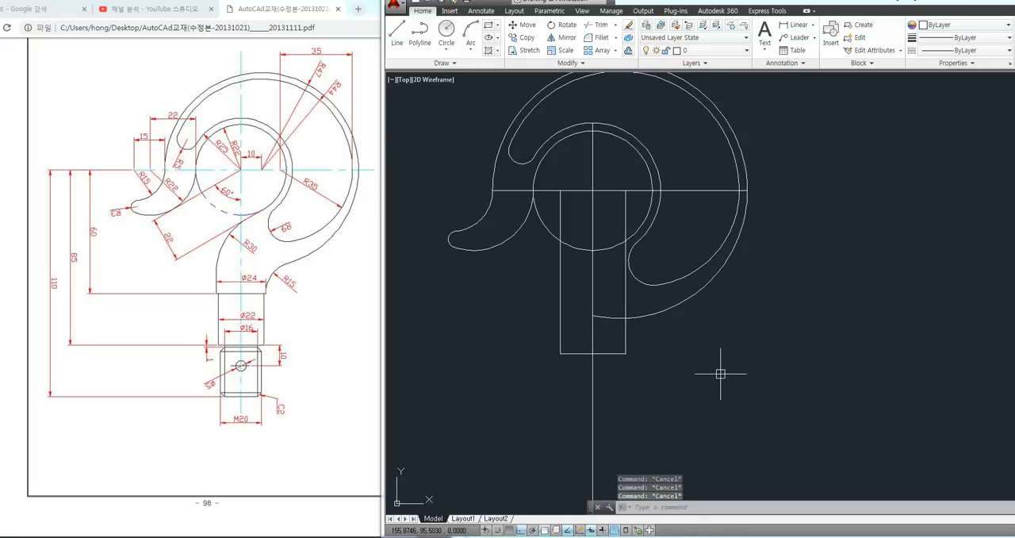
Fillet the radius 47 outer arc with the right side of the 24-wide shank, using a radius of 15
{"action": "type", "text": "f"}
{"action": "key", "text": "Return"}
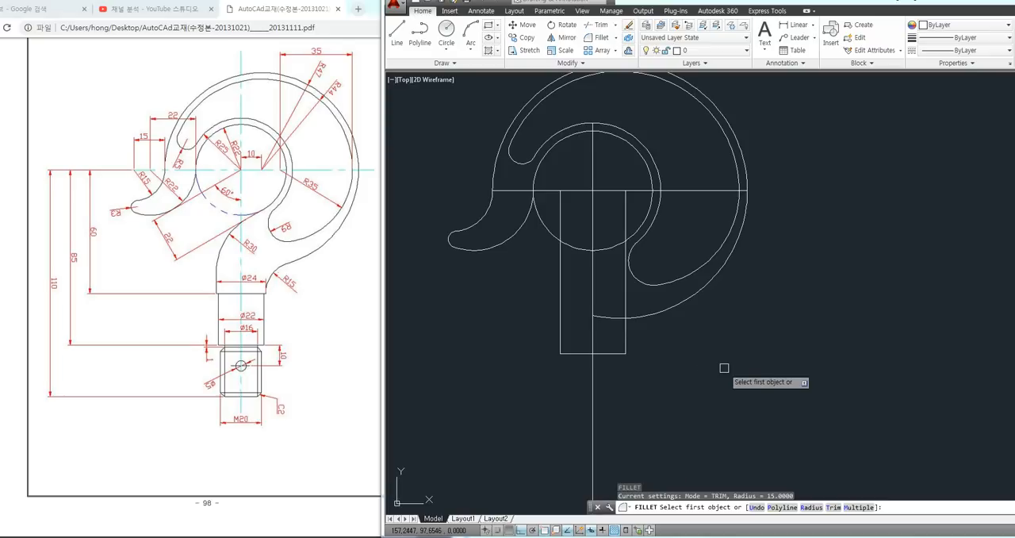
{"action": "type", "text": "r"}
{"action": "key", "text": "Return"}
{"action": "type", "text": "15"}
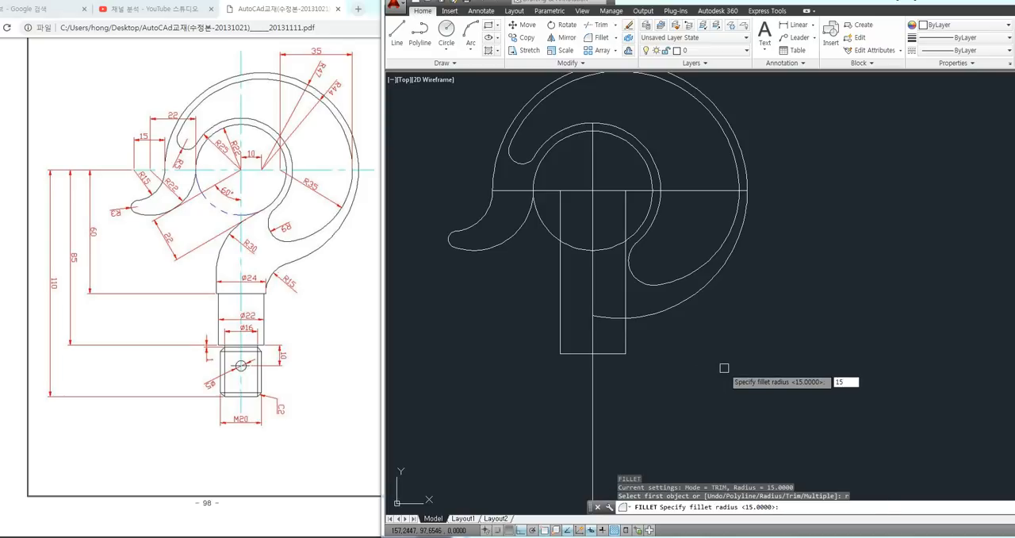
{"action": "key", "text": "Return"}
{"action": "left_click", "coordinate": [672, 312]}
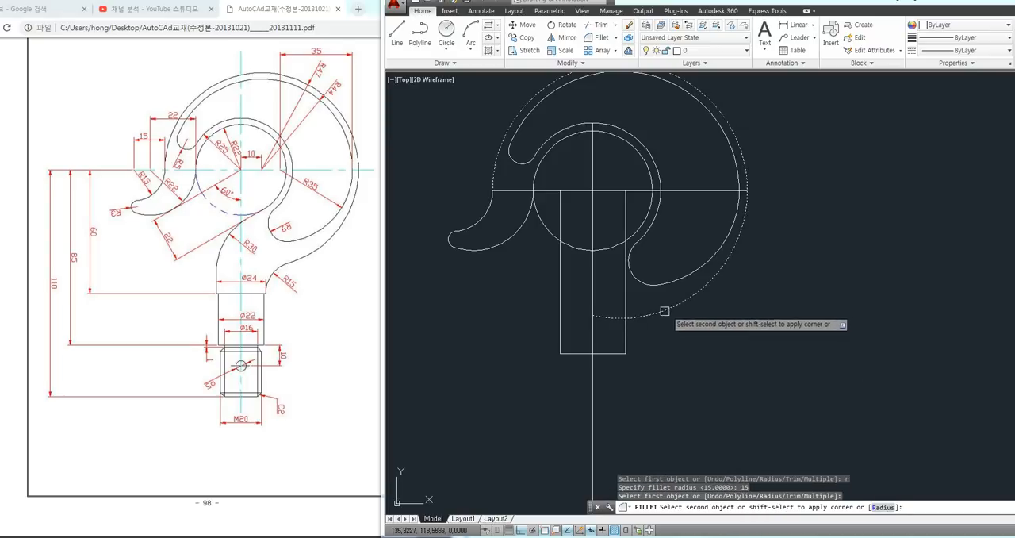
{"action": "left_click", "coordinate": [626, 339]}
Draw a rectangle 22 wide and 25 high in the empty area beside the shank
{"action": "mouse_move", "coordinate": [668, 359]}
{"action": "middle_mouse_down"}
{"action": "mouse_move", "coordinate": [702, 372]}
{"action": "mouse_move", "coordinate": [742, 363]}
{"action": "mouse_move", "coordinate": [677, 347]}
{"action": "middle_mouse_up"}
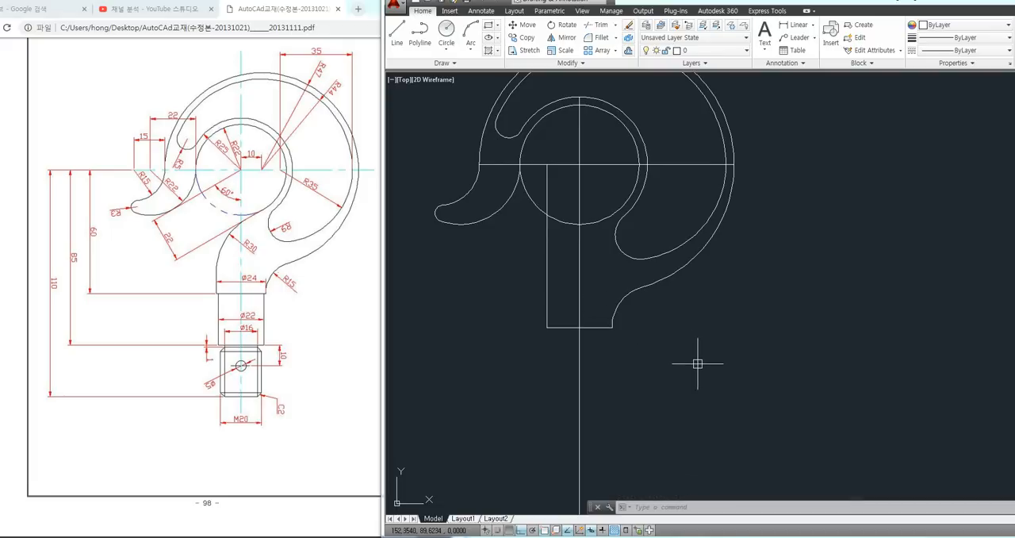
{"action": "middle_click_drag", "start_coordinate": [689, 363], "coordinate": [657, 336]}
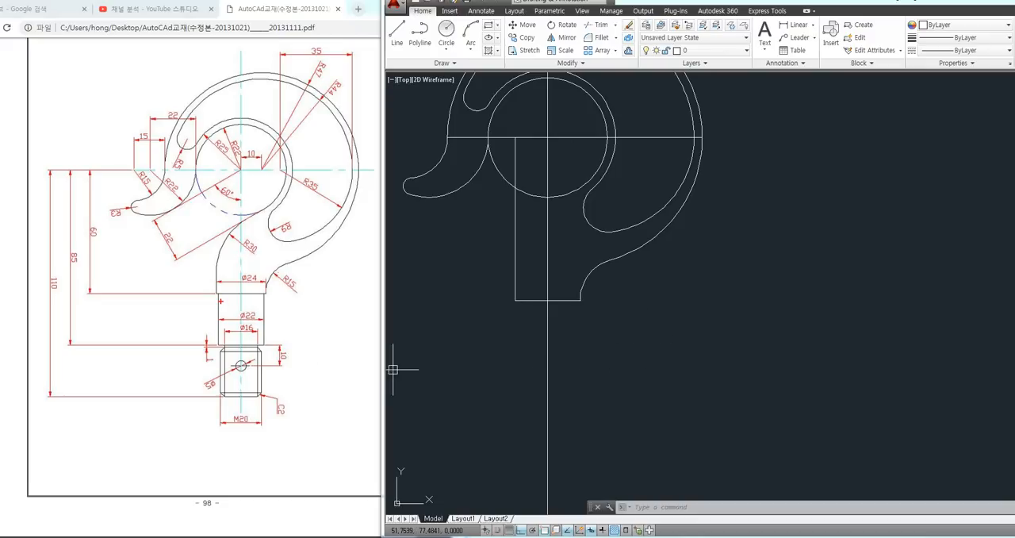
{"action": "left_click_drag", "start_coordinate": [219, 295], "coordinate": [262, 343]}
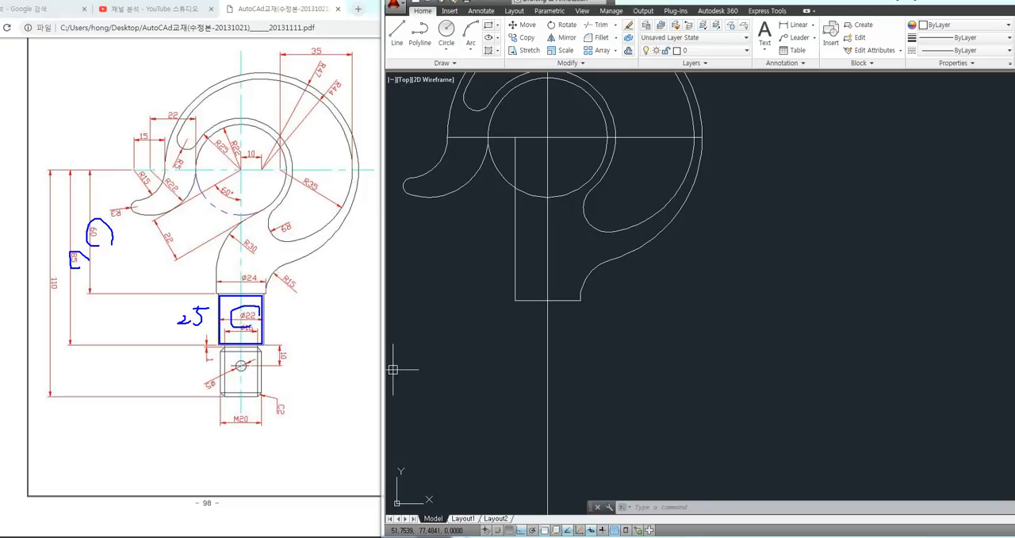
{"action": "key", "text": "Escape"}
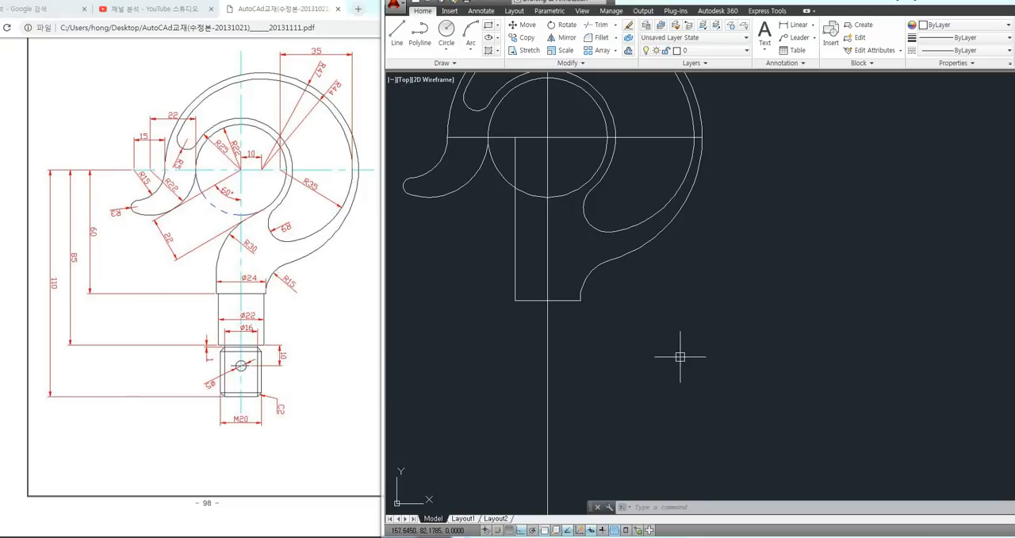
{"action": "type", "text": "rec"}
{"action": "key", "text": "Return"}
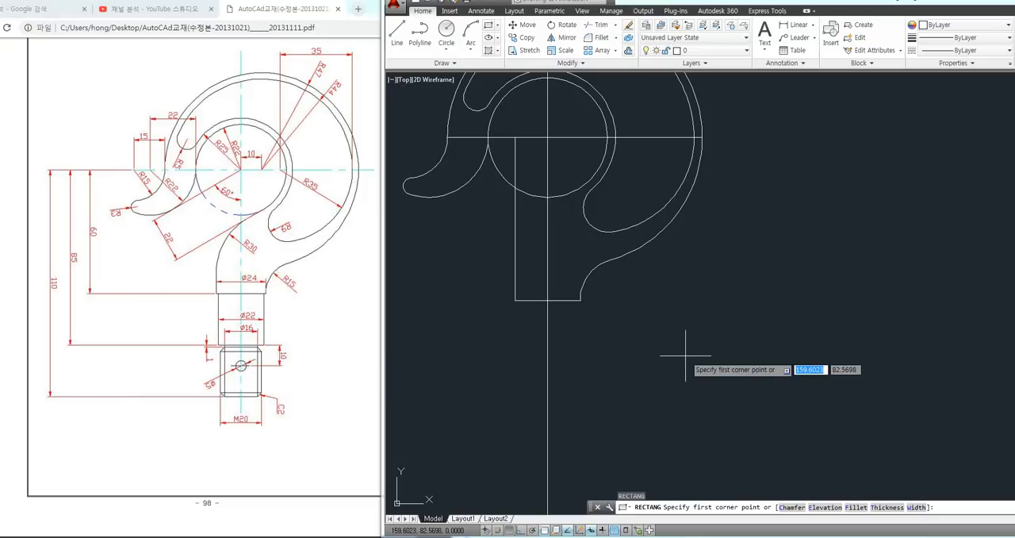
{"action": "left_click", "coordinate": [730, 421]}
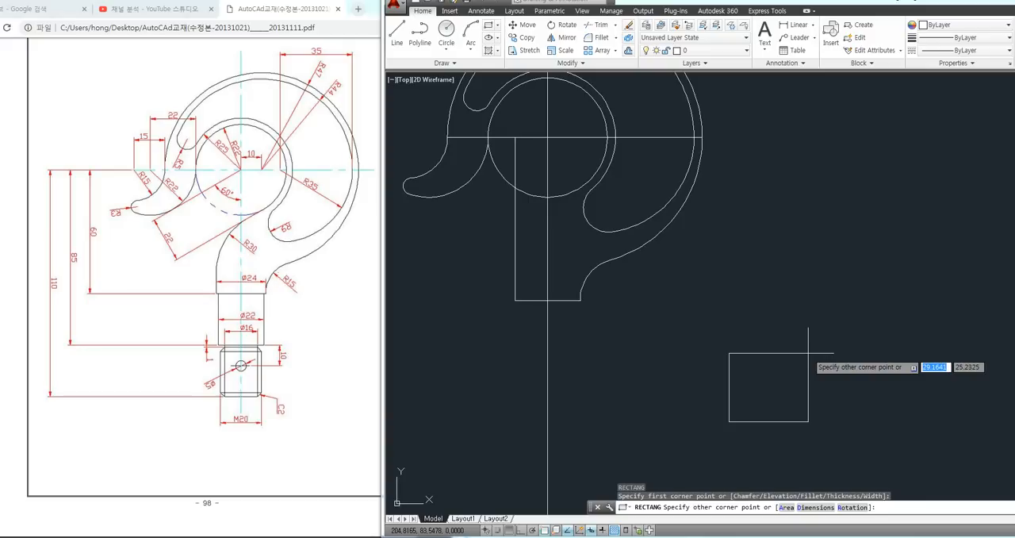
{"action": "type", "text": "@"}
{"action": "type", "text": "22"}
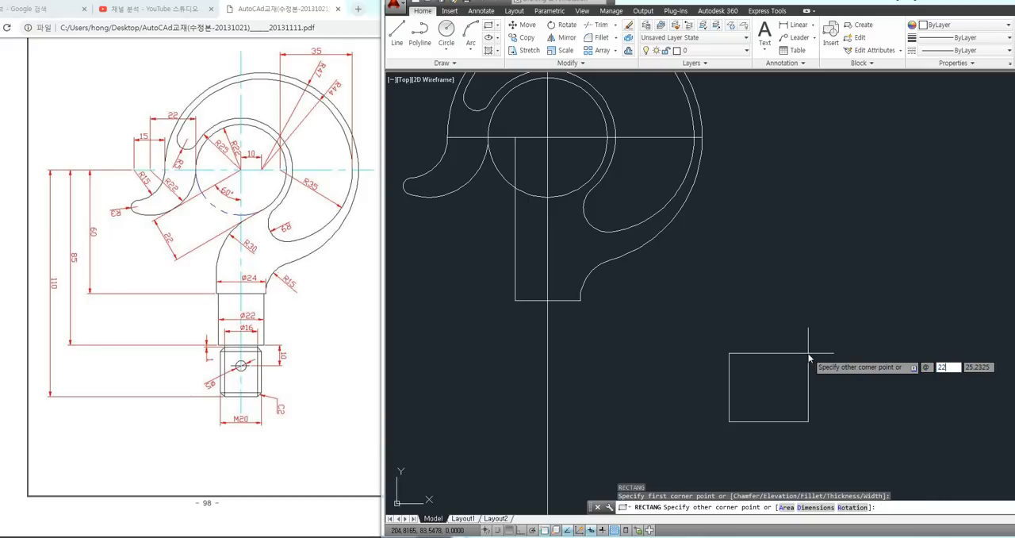
{"action": "type", "text": ",25"}
{"action": "key", "text": "Return"}
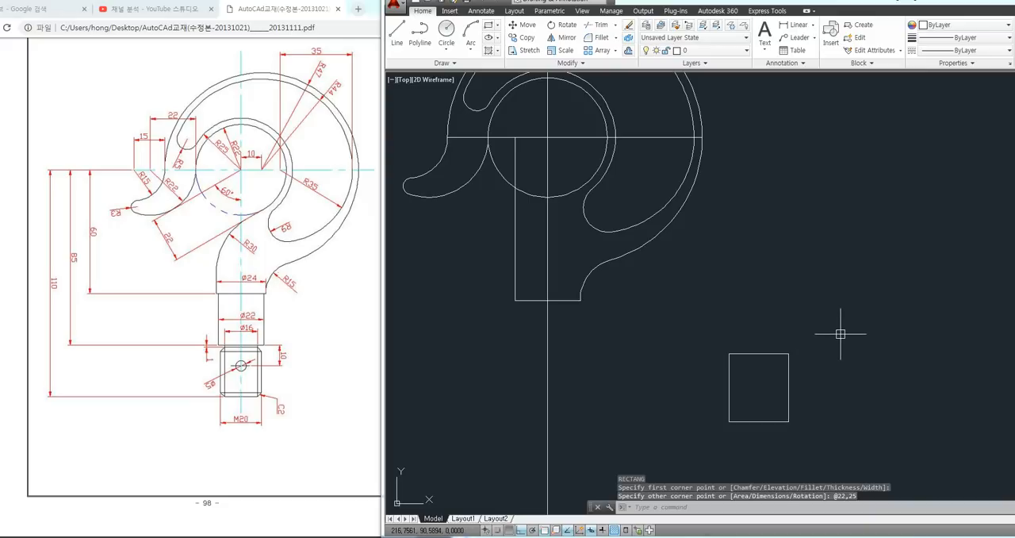
Move the 22 by 25 rectangle by its upper edge's midpoint to the midpoint of the 24-wide shank's lower edge
{"action": "type", "text": "m"}
{"action": "key", "text": "Return"}
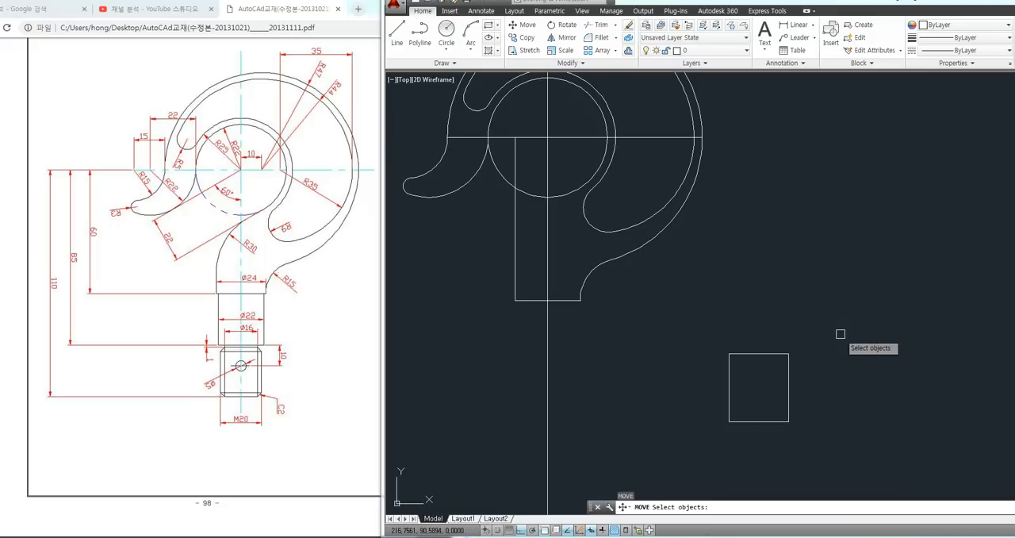
{"action": "left_click", "coordinate": [794, 352]}
{"action": "key", "text": "Return"}
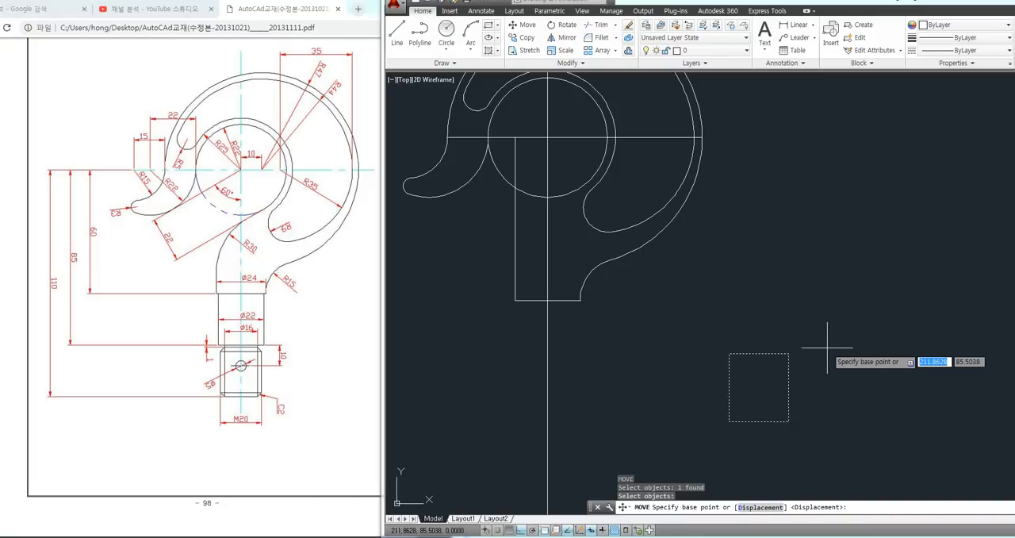
{"action": "left_click", "coordinate": [729, 354]}
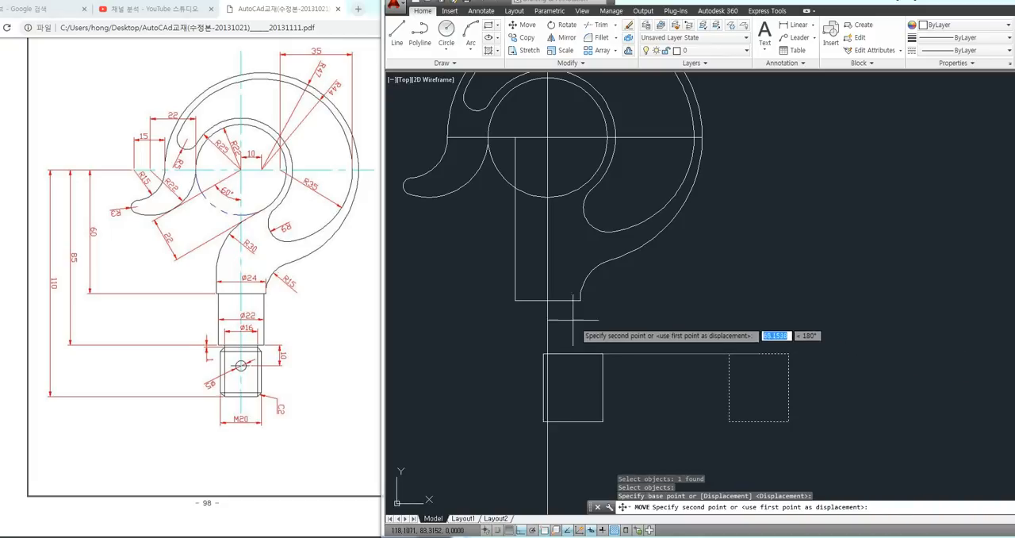
{"action": "left_click", "coordinate": [547, 300]}
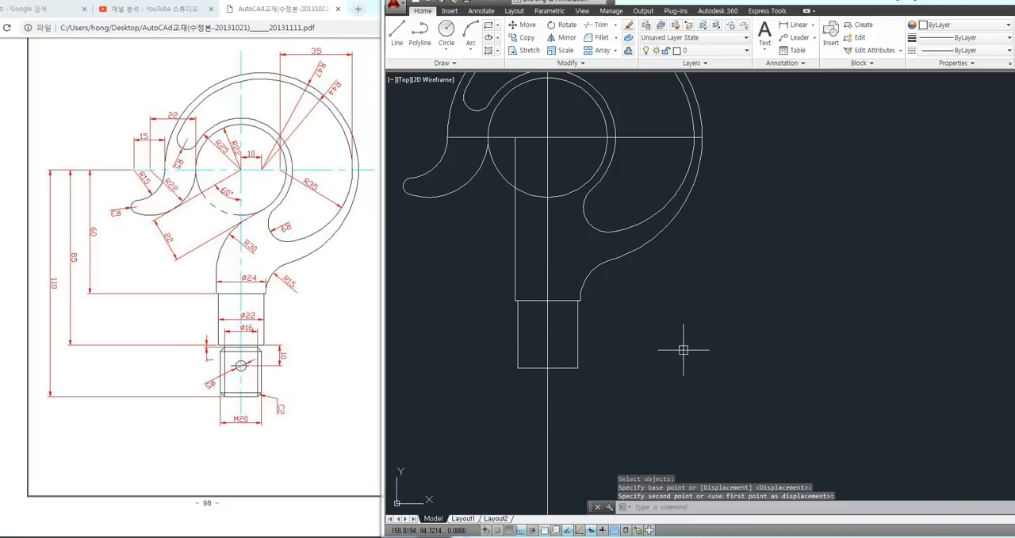
Examine the joint between the 24-wide shank and the 22-wide section, including the edge that separates them
{"action": "mouse_move", "coordinate": [683, 349]}
{"action": "middle_mouse_down"}
{"action": "mouse_move", "coordinate": [697, 324]}
{"action": "mouse_move", "coordinate": [687, 314]}
{"action": "middle_mouse_up"}
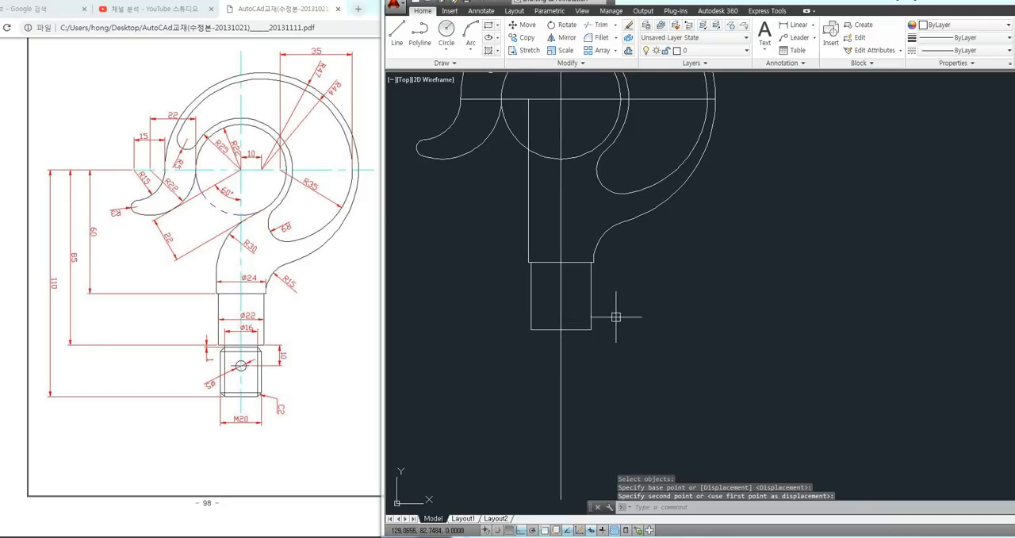
{"action": "middle_click_drag", "start_coordinate": [616, 317], "coordinate": [623, 343]}
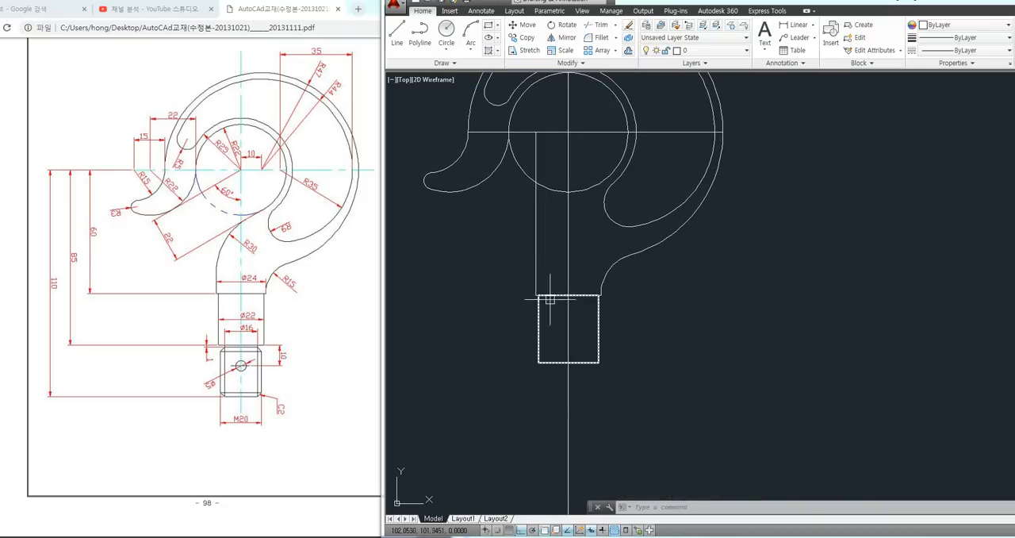
{"action": "scroll", "coordinate": [550, 299], "scroll_direction": "up", "scroll_amount": 8}
{"action": "left_click", "coordinate": [483, 285]}
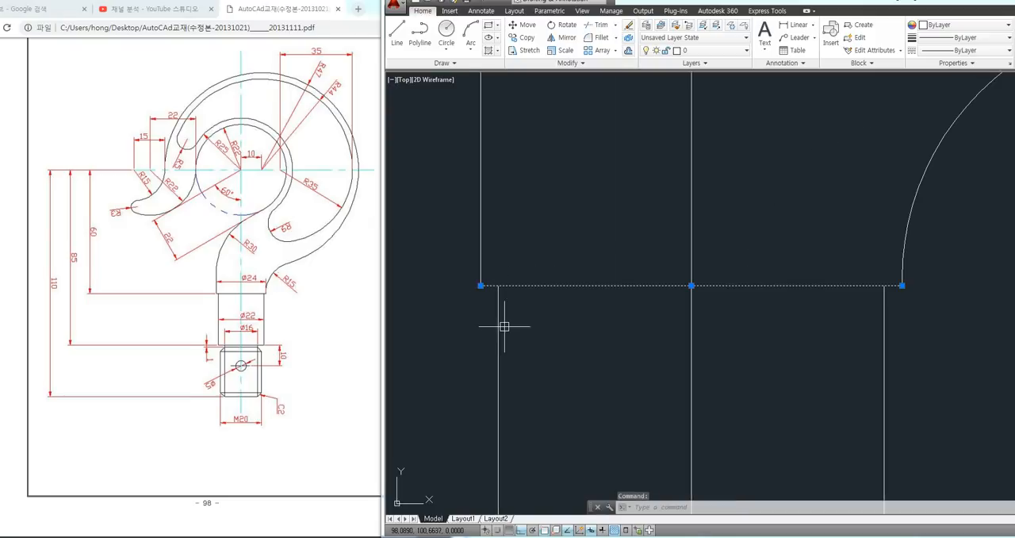
{"action": "scroll", "coordinate": [508, 326], "scroll_direction": "down", "scroll_amount": 2}
{"action": "key", "text": "Escape"}
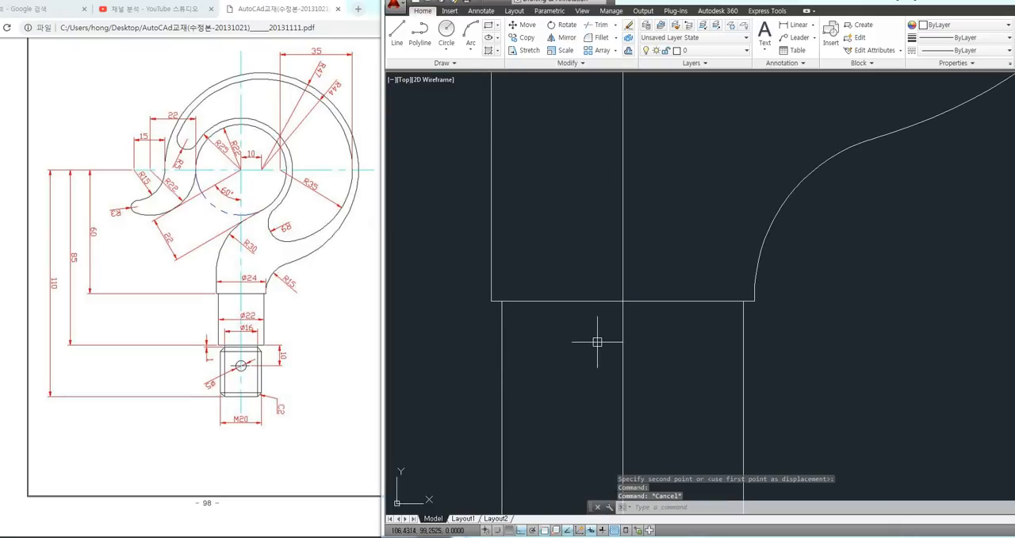
{"action": "mouse_move", "coordinate": [468, 320]}
{"action": "left_mouse_down"}
{"action": "mouse_move", "coordinate": [593, 331]}
{"action": "mouse_move", "coordinate": [471, 321]}
{"action": "mouse_move", "coordinate": [652, 274]}
{"action": "left_mouse_up"}
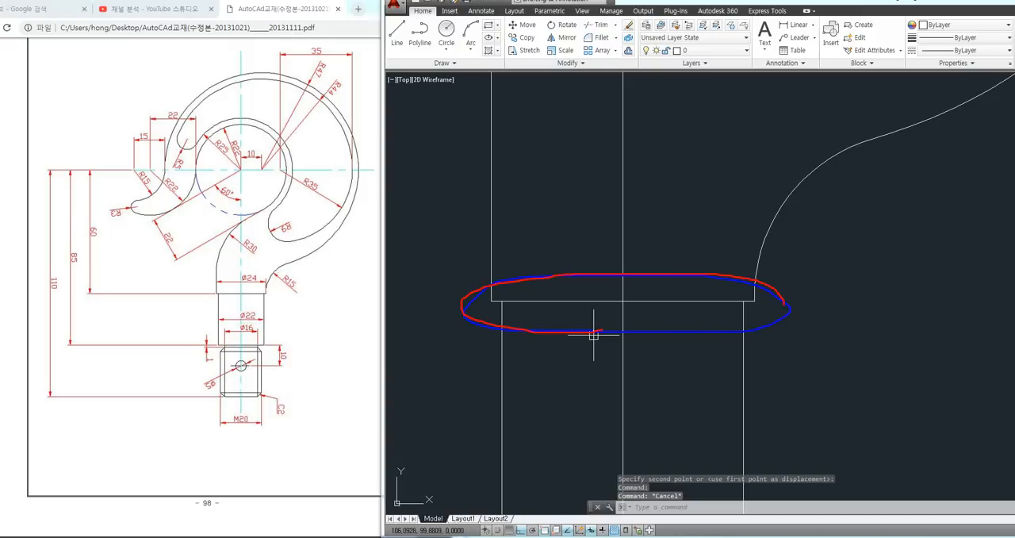
{"action": "left_click_drag", "start_coordinate": [785, 305], "coordinate": [643, 327]}
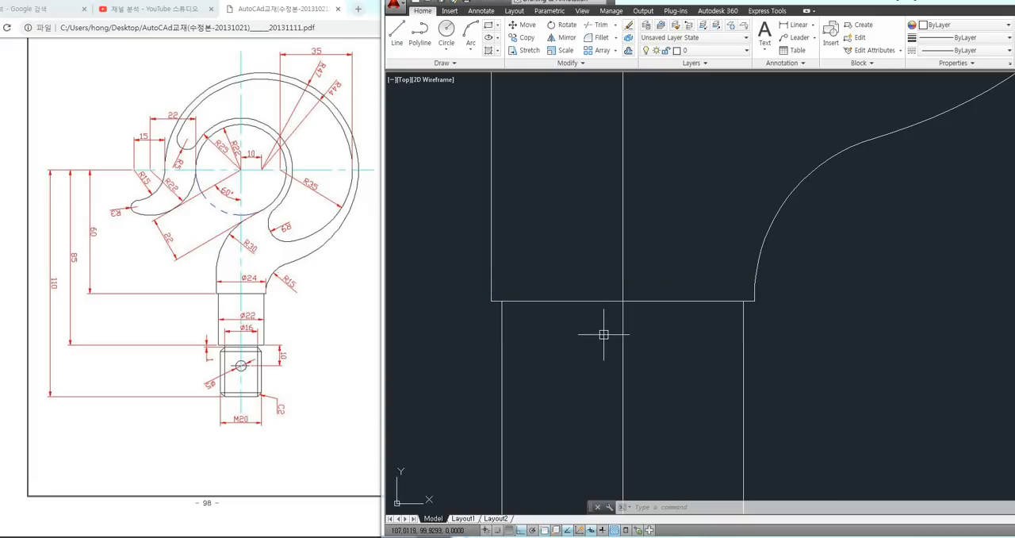
{"action": "scroll", "coordinate": [573, 323], "scroll_direction": "down", "scroll_amount": 4}
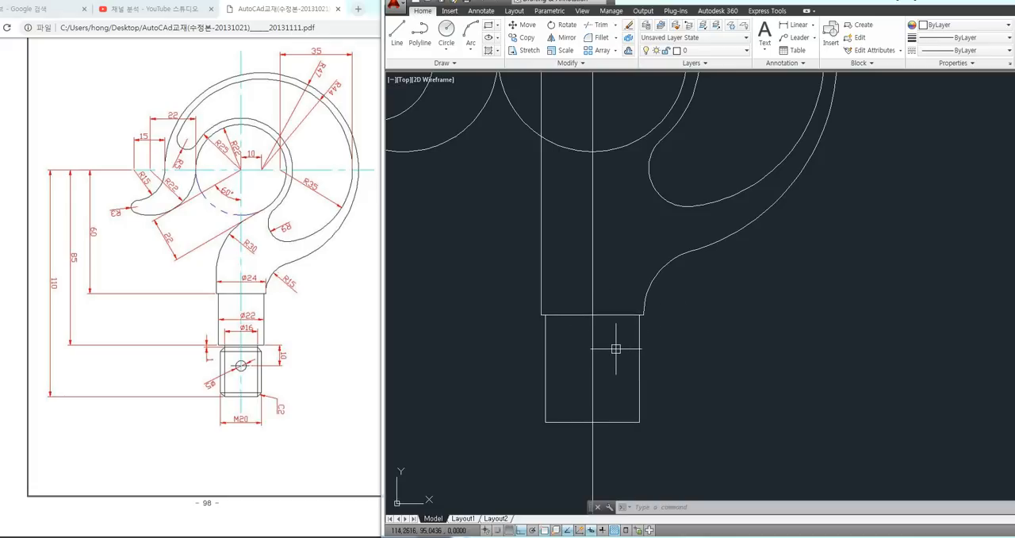
{"action": "key", "text": "Escape"}
{"action": "key", "text": "Escape"}
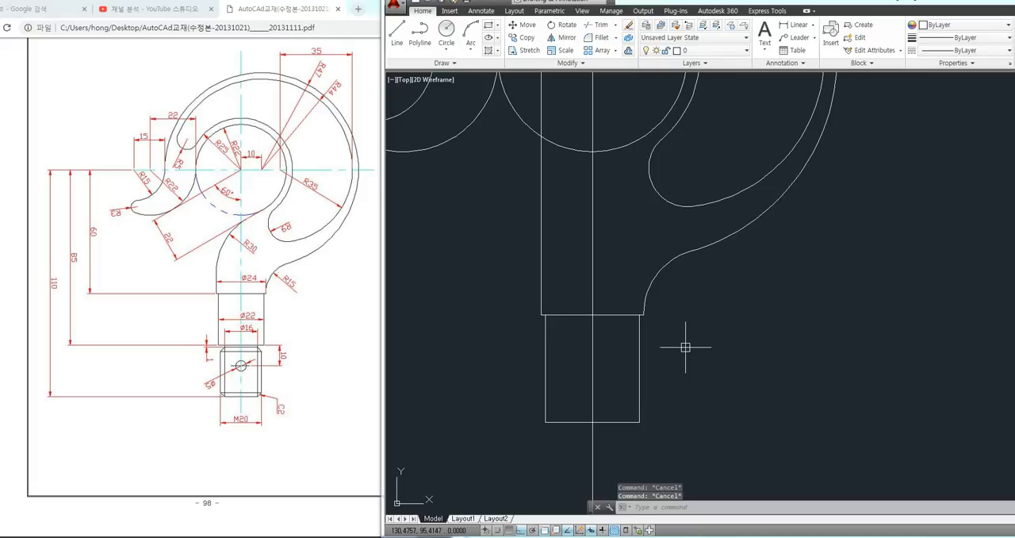
{"action": "scroll", "coordinate": [685, 347], "scroll_direction": "down", "scroll_amount": 2}
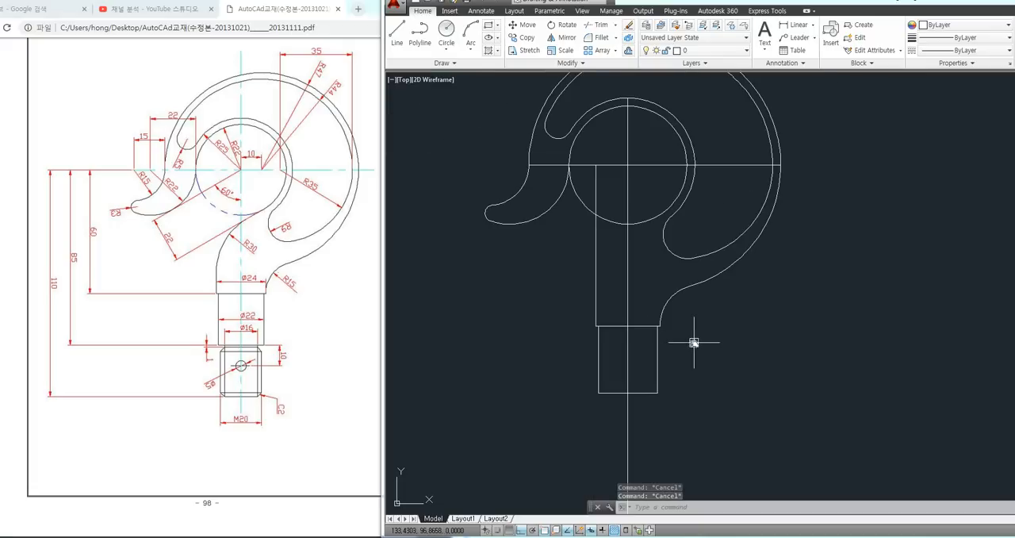
{"action": "middle_click_drag", "start_coordinate": [693, 343], "coordinate": [633, 334]}
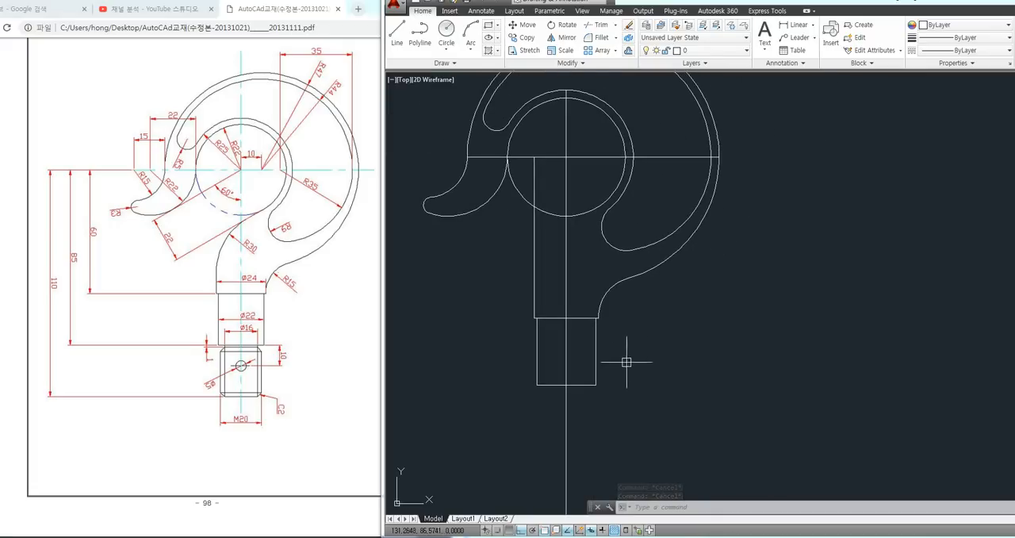
Draw a rectangle 16 wide and 1 high in the empty area beside the 22-wide section
{"action": "scroll", "coordinate": [594, 363], "scroll_direction": "up", "scroll_amount": 2}
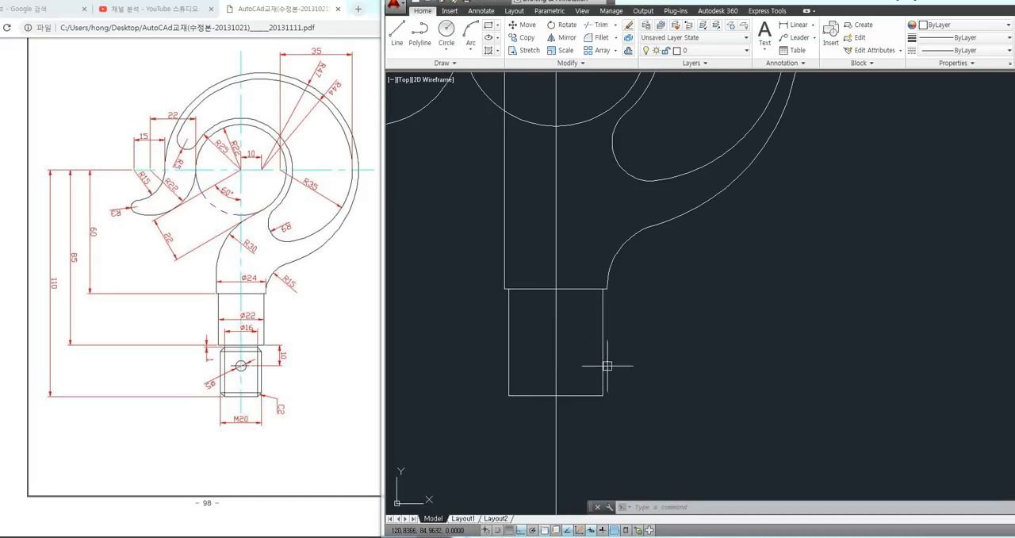
{"action": "middle_click_drag", "start_coordinate": [607, 366], "coordinate": [613, 295]}
{"action": "type", "text": "REC"}
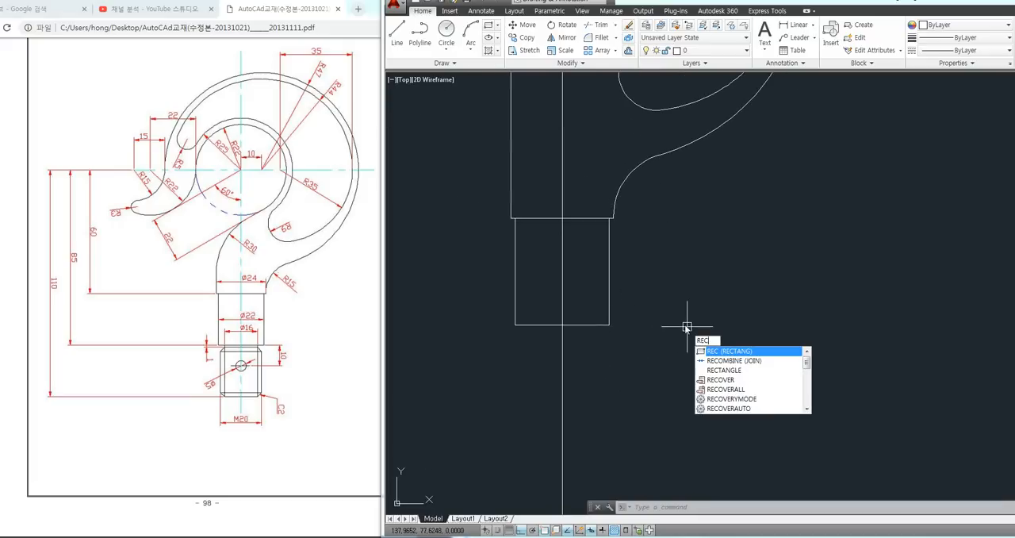
{"action": "key", "text": "Return"}
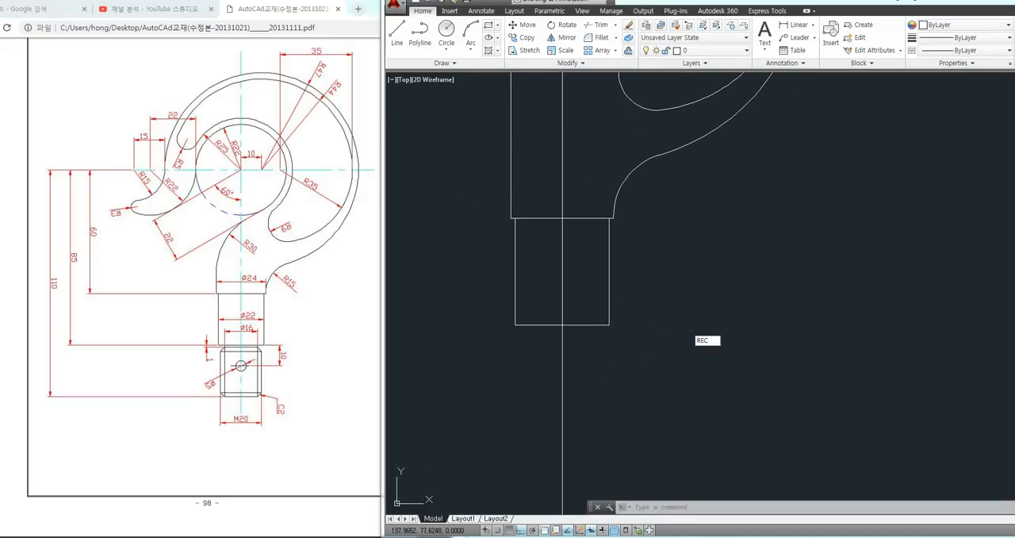
{"action": "left_click", "coordinate": [731, 395]}
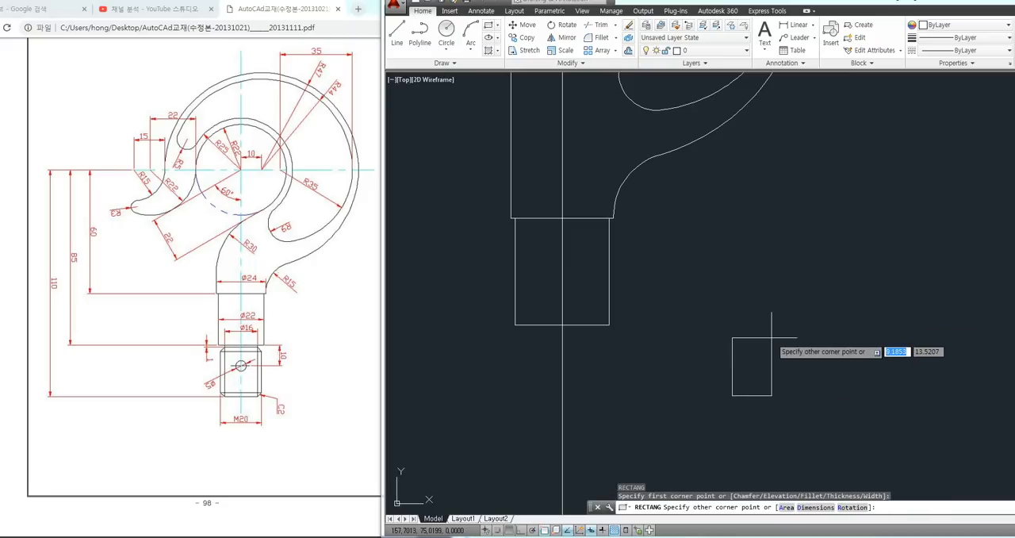
{"action": "type", "text": "@16"}
{"action": "key", "text": "Tab"}
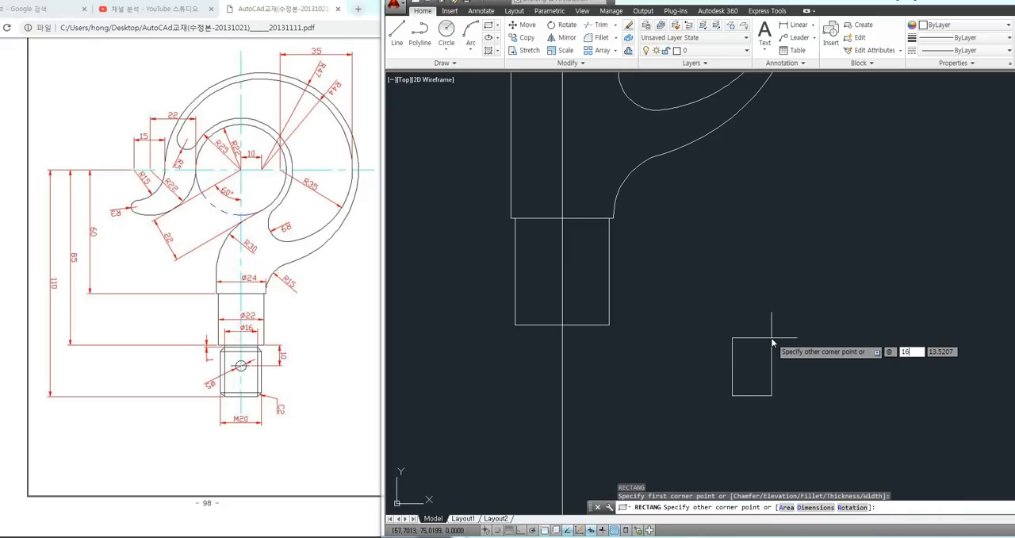
{"action": "type", "text": "1"}
{"action": "key", "text": "Return"}
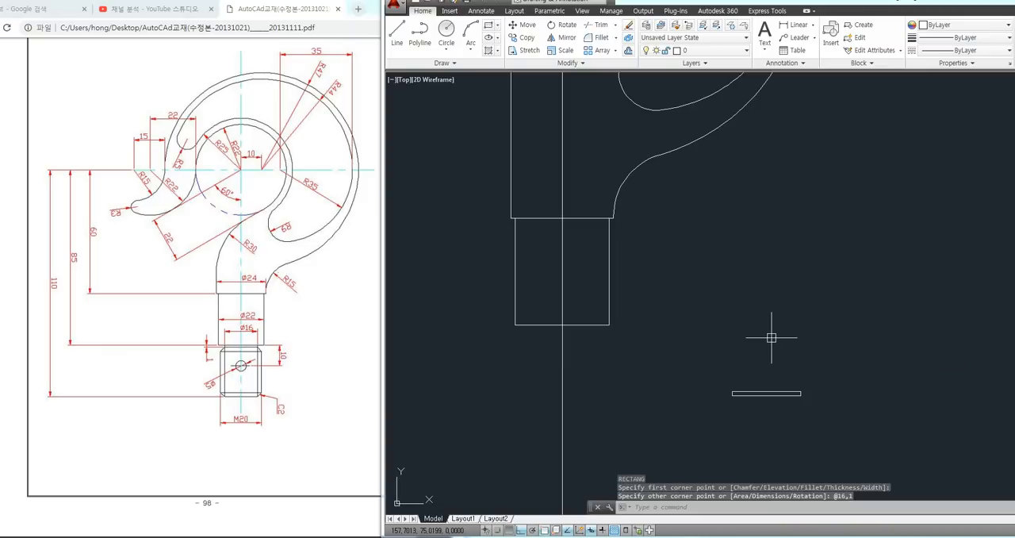
{"action": "type", "text": "1"}
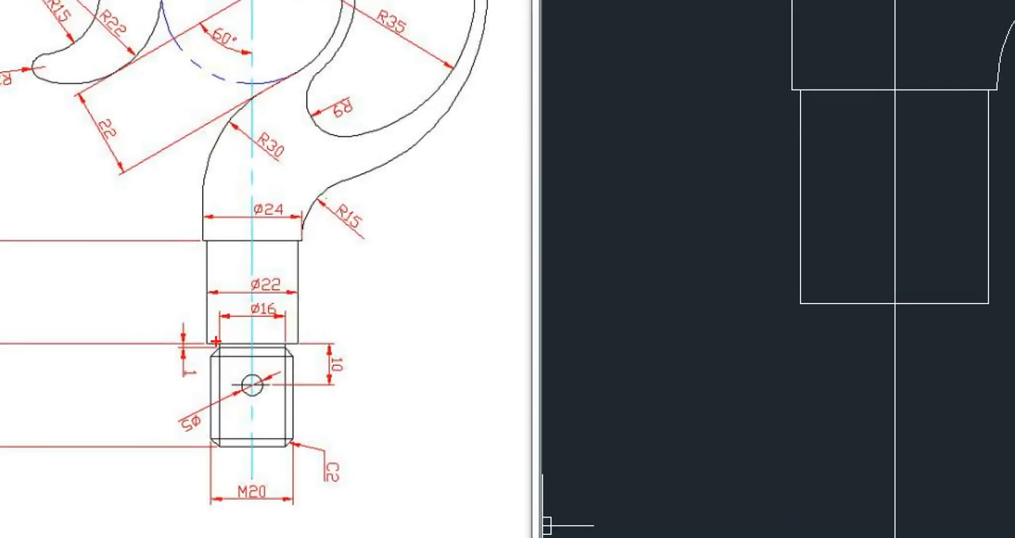
{"action": "mouse_move", "coordinate": [216, 342]}
{"action": "left_mouse_down", "text": "ctrl"}
{"action": "mouse_move", "coordinate": [285, 347]}
{"action": "mouse_move", "coordinate": [288, 308]}
{"action": "mouse_move", "coordinate": [274, 321]}
{"action": "left_mouse_up", "text": "ctrl"}
{"action": "left_click_drag", "start_coordinate": [176, 323], "coordinate": [205, 381]}
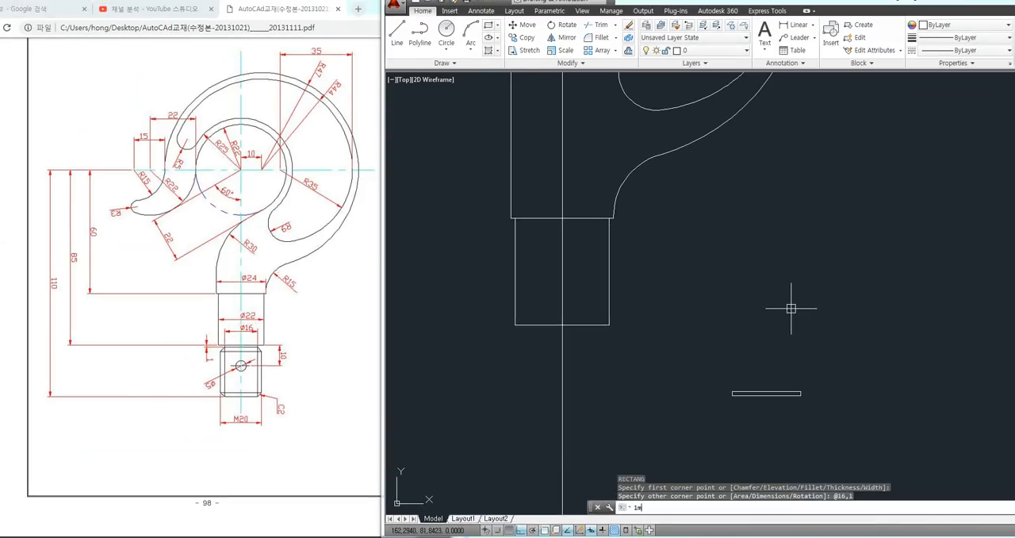
{"action": "key", "text": "Escape"}
{"action": "key", "text": "Escape"}
Move the 16 by 1 rectangle by its upper edge's midpoint to the midpoint of the 22-wide section's lower edge
{"action": "type", "text": "m"}
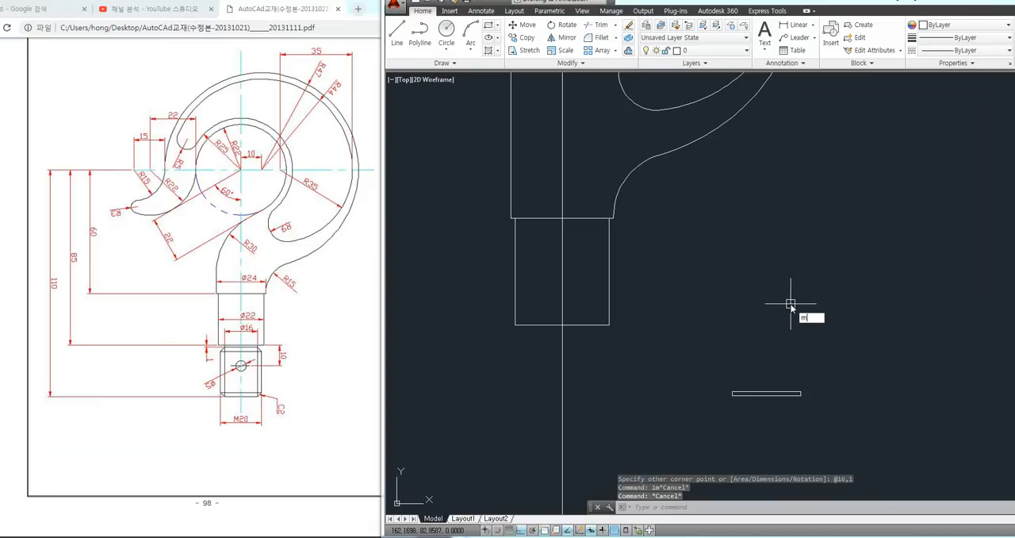
{"action": "key", "text": "Return"}
{"action": "left_click", "coordinate": [785, 392]}
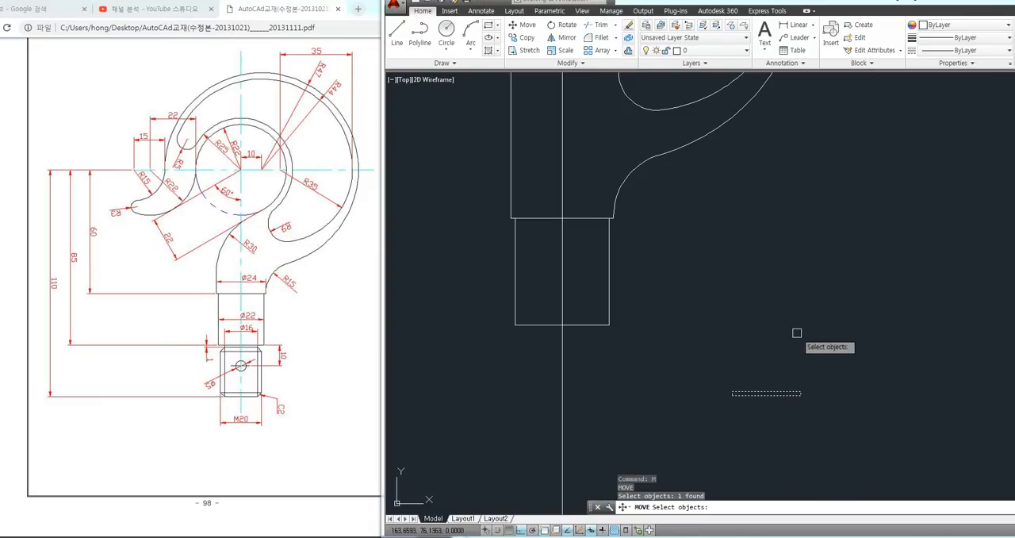
{"action": "key", "text": "Return"}
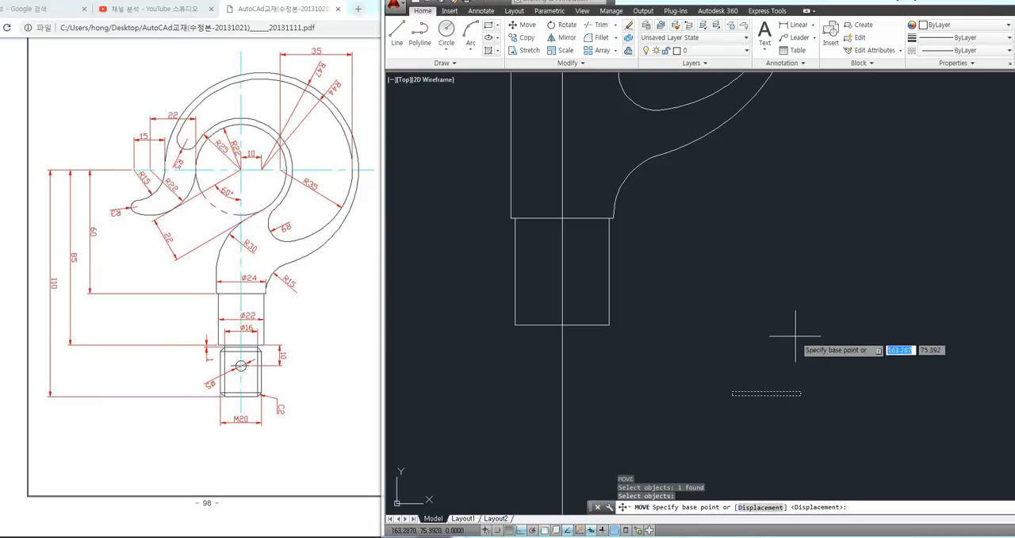
{"action": "left_click", "coordinate": [766, 391]}
{"action": "left_click", "coordinate": [562, 325]}
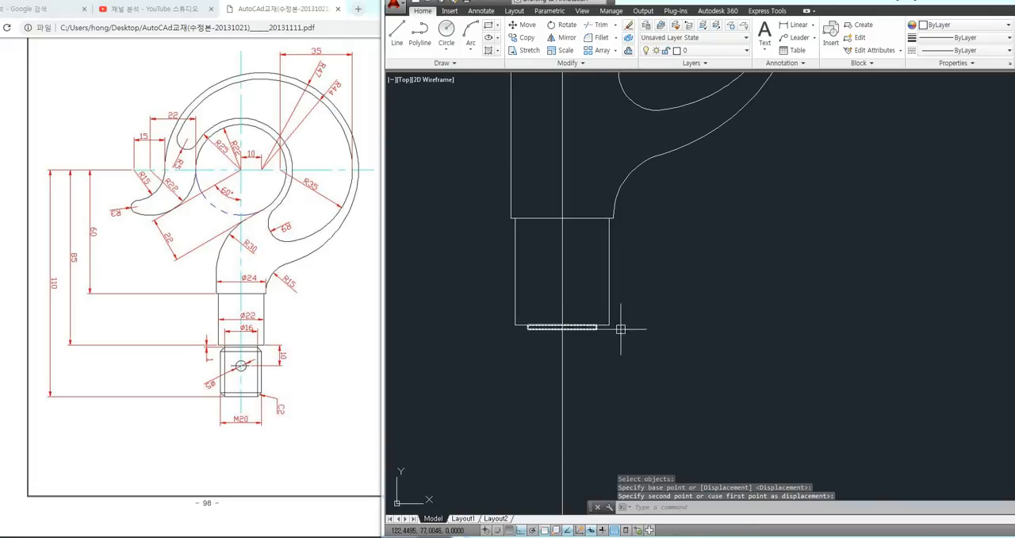
{"action": "middle_click_drag", "start_coordinate": [691, 339], "coordinate": [673, 331]}
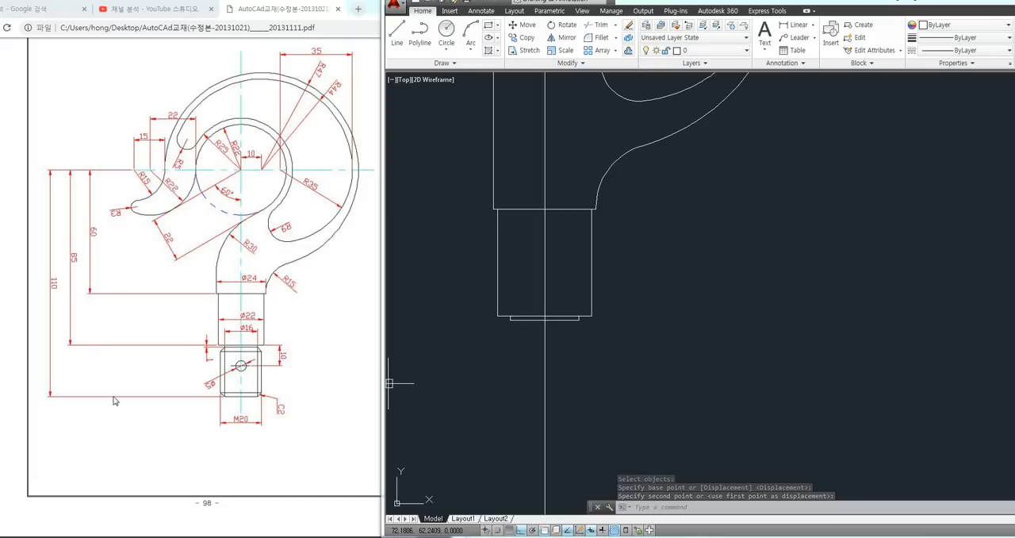
{"action": "mouse_move", "coordinate": [53, 296]}
{"action": "left_mouse_down"}
{"action": "mouse_move", "coordinate": [48, 272]}
{"action": "mouse_move", "coordinate": [57, 292]}
{"action": "mouse_move", "coordinate": [73, 247]}
{"action": "mouse_move", "coordinate": [83, 272]}
{"action": "left_mouse_up"}
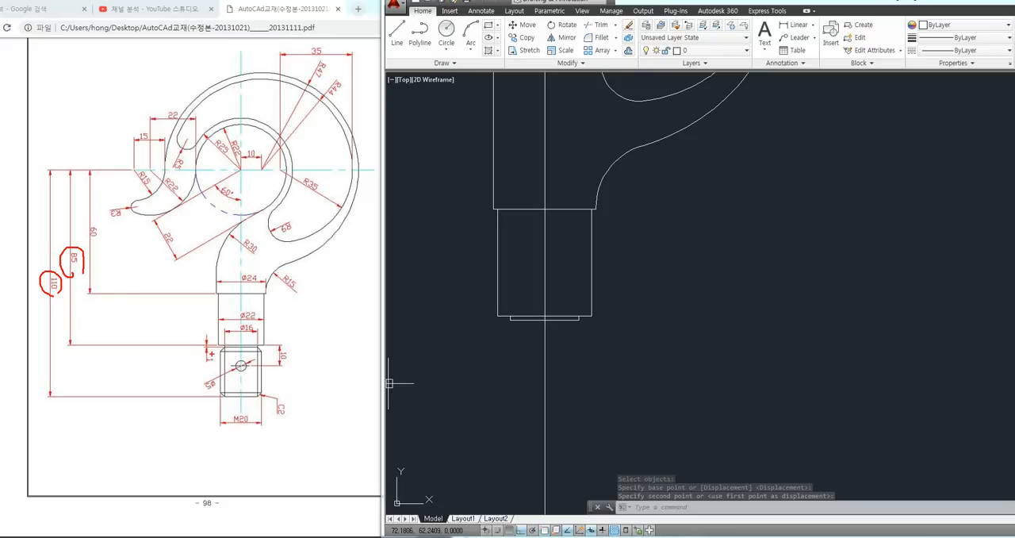
{"action": "mouse_move", "coordinate": [212, 355]}
{"action": "left_mouse_down"}
{"action": "mouse_move", "coordinate": [231, 357]}
{"action": "mouse_move", "coordinate": [232, 394]}
{"action": "mouse_move", "coordinate": [255, 426]}
{"action": "left_mouse_up"}
{"action": "mouse_move", "coordinate": [236, 444]}
{"action": "left_mouse_down"}
{"action": "mouse_move", "coordinate": [233, 455]}
{"action": "mouse_move", "coordinate": [305, 448]}
{"action": "left_mouse_up"}
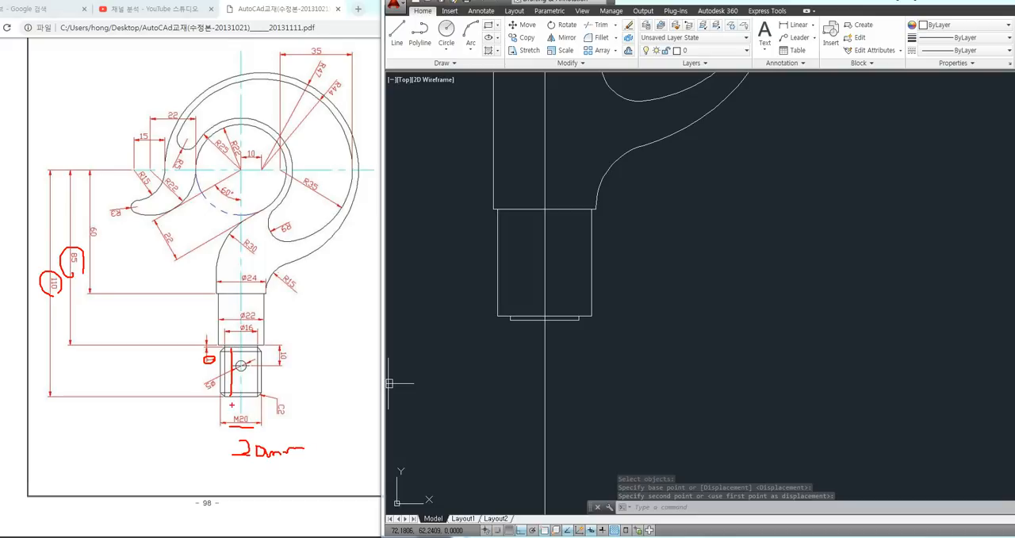
{"action": "mouse_move", "coordinate": [220, 405]}
{"action": "left_mouse_down"}
{"action": "mouse_move", "coordinate": [261, 409]}
{"action": "mouse_move", "coordinate": [203, 373]}
{"action": "mouse_move", "coordinate": [203, 355]}
{"action": "left_mouse_up"}
{"action": "key", "text": "Escape"}
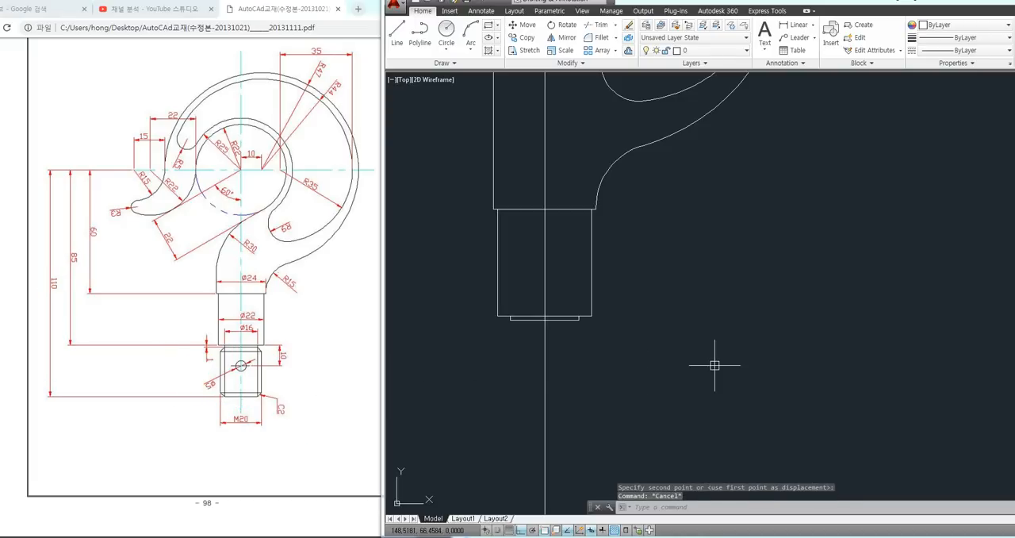
Draw a rectangle 20 wide and 24 high in the empty area beside the shank
{"action": "type", "text": "REC"}
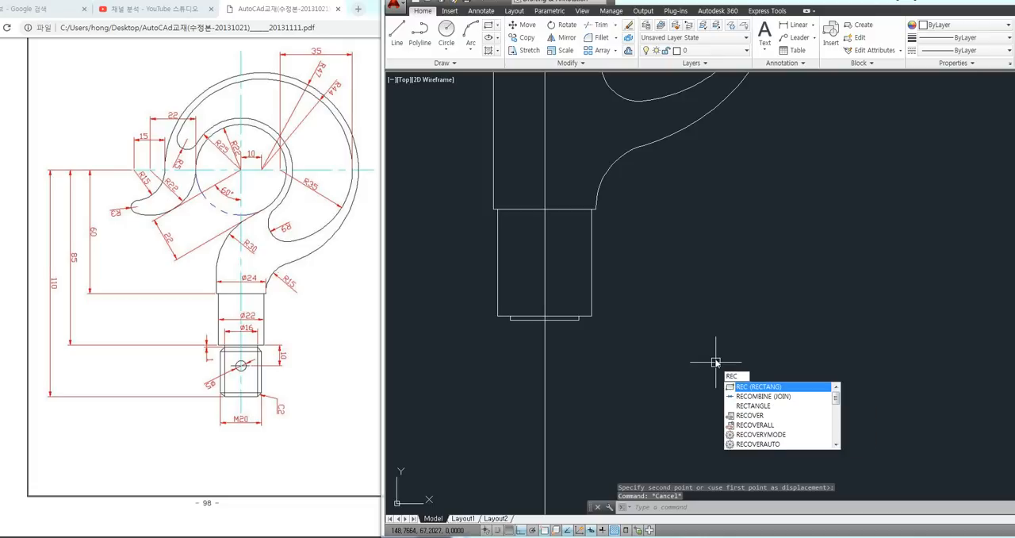
{"action": "key", "text": "Return"}
{"action": "left_click", "coordinate": [711, 406]}
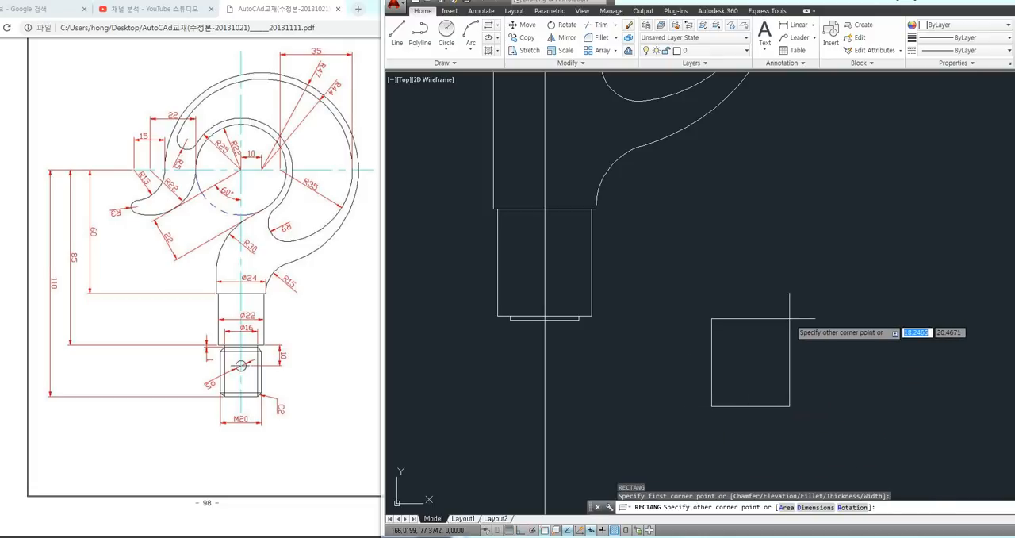
{"action": "type", "text": "20"}
{"action": "key", "text": "Tab"}
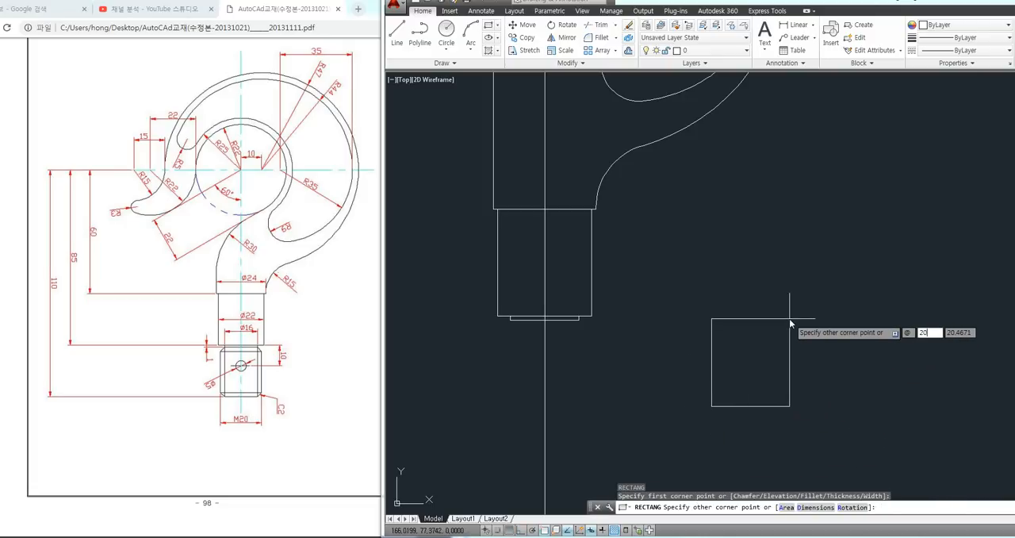
{"action": "type", "text": "24"}
{"action": "key", "text": "Return"}
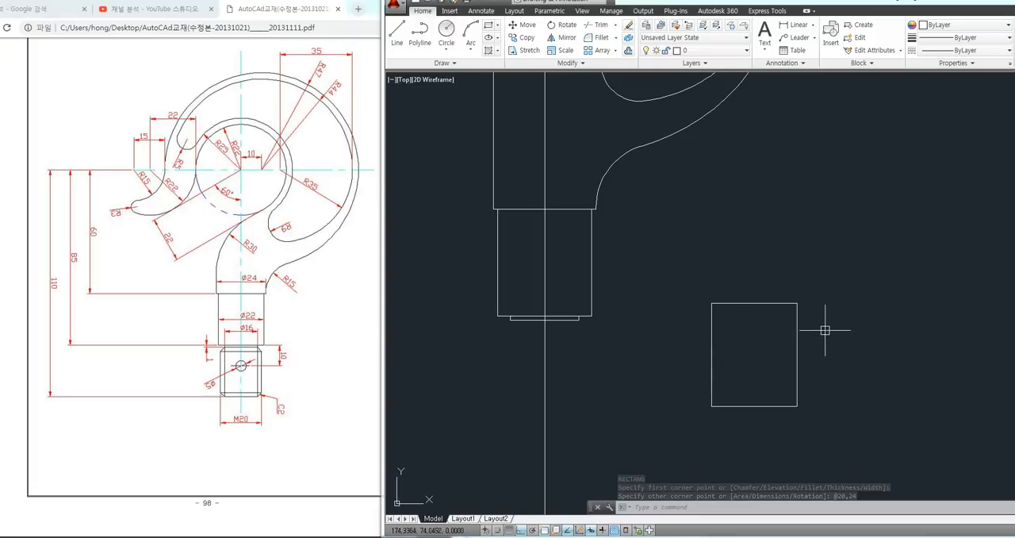
{"action": "middle_click_drag", "start_coordinate": [819, 322], "coordinate": [801, 297]}
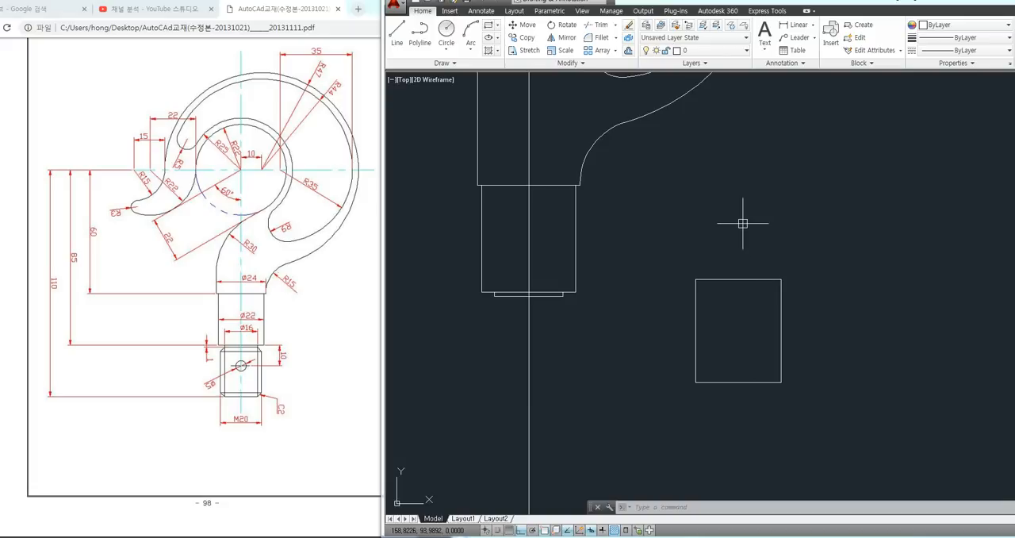
{"action": "type", "text": "tCha"}
{"action": "key", "text": "Return"}
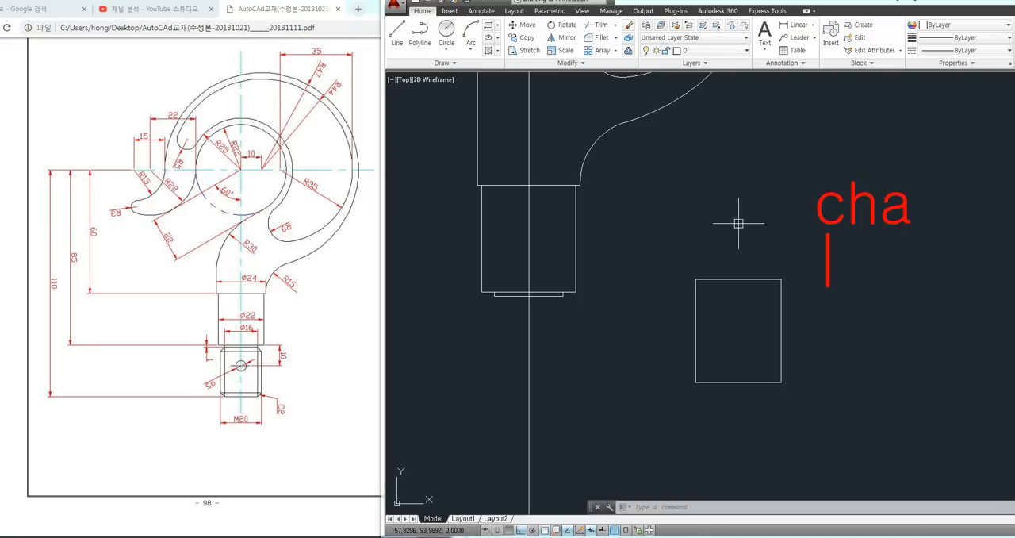
{"action": "type", "text": "D"}
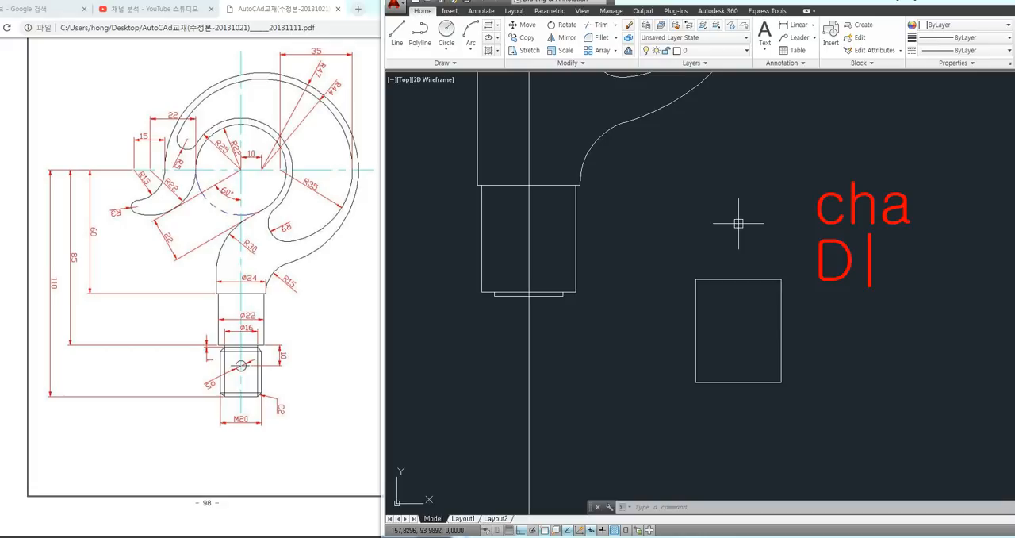
{"action": "key", "text": "Return"}
{"action": "key", "text": "Return"}
{"action": "key", "text": "Return"}
{"action": "key", "text": "Escape"}
{"action": "mouse_move", "coordinate": [971, 189]}
{"action": "left_mouse_down"}
{"action": "mouse_move", "coordinate": [948, 211]}
{"action": "mouse_move", "coordinate": [942, 263]}
{"action": "mouse_move", "coordinate": [920, 268]}
{"action": "left_mouse_up"}
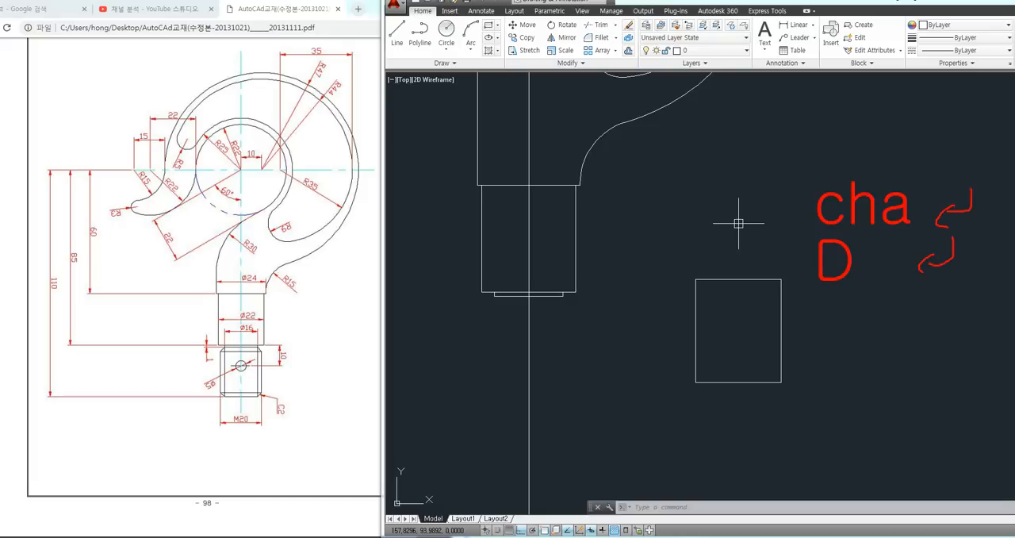
{"action": "left_click_drag", "start_coordinate": [817, 336], "coordinate": [891, 338]}
{"action": "left_click_drag", "start_coordinate": [825, 398], "coordinate": [892, 401]}
{"action": "mouse_move", "coordinate": [937, 292]}
{"action": "left_mouse_down"}
{"action": "mouse_move", "coordinate": [918, 316]}
{"action": "mouse_move", "coordinate": [923, 383]}
{"action": "mouse_move", "coordinate": [937, 392]}
{"action": "left_mouse_up"}
{"action": "mouse_move", "coordinate": [265, 396]}
{"action": "left_mouse_down"}
{"action": "mouse_move", "coordinate": [286, 425]}
{"action": "mouse_move", "coordinate": [277, 429]}
{"action": "left_mouse_up"}
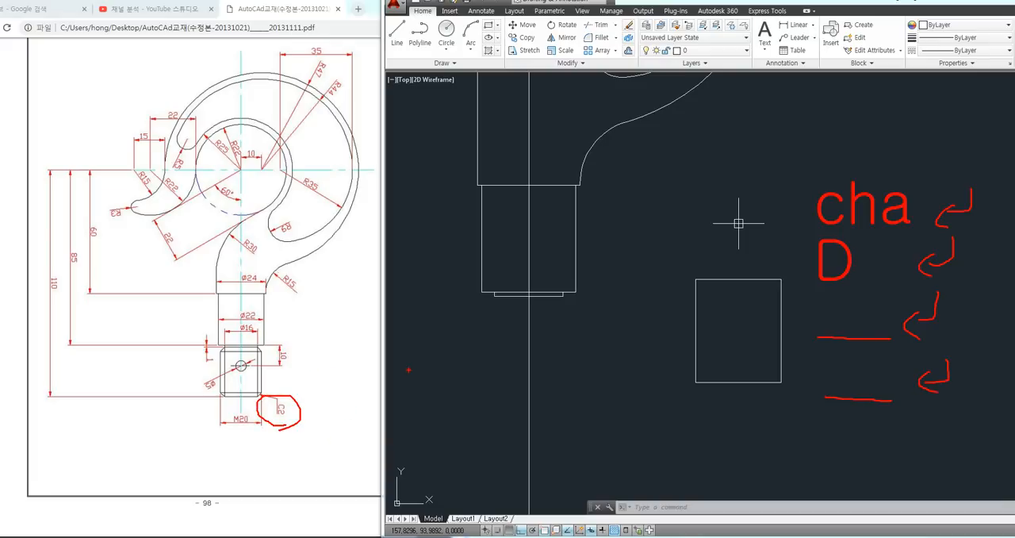
{"action": "left_click_drag", "start_coordinate": [407, 369], "coordinate": [496, 450]}
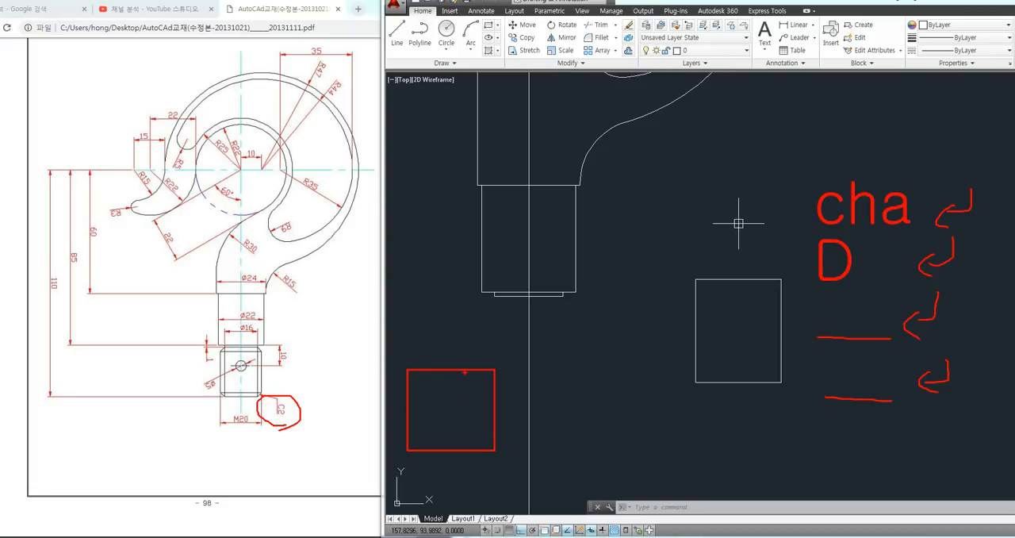
{"action": "left_click_drag", "start_coordinate": [463, 370], "coordinate": [484, 390]}
{"action": "mouse_move", "coordinate": [484, 385]}
{"action": "left_mouse_down"}
{"action": "mouse_move", "coordinate": [554, 361]}
{"action": "mouse_move", "coordinate": [542, 354]}
{"action": "mouse_move", "coordinate": [557, 361]}
{"action": "left_mouse_up"}
{"action": "left_click_drag", "start_coordinate": [564, 346], "coordinate": [599, 362]}
{"action": "mouse_move", "coordinate": [498, 370]}
{"action": "left_mouse_down"}
{"action": "mouse_move", "coordinate": [485, 384]}
{"action": "mouse_move", "coordinate": [494, 373]}
{"action": "left_mouse_up"}
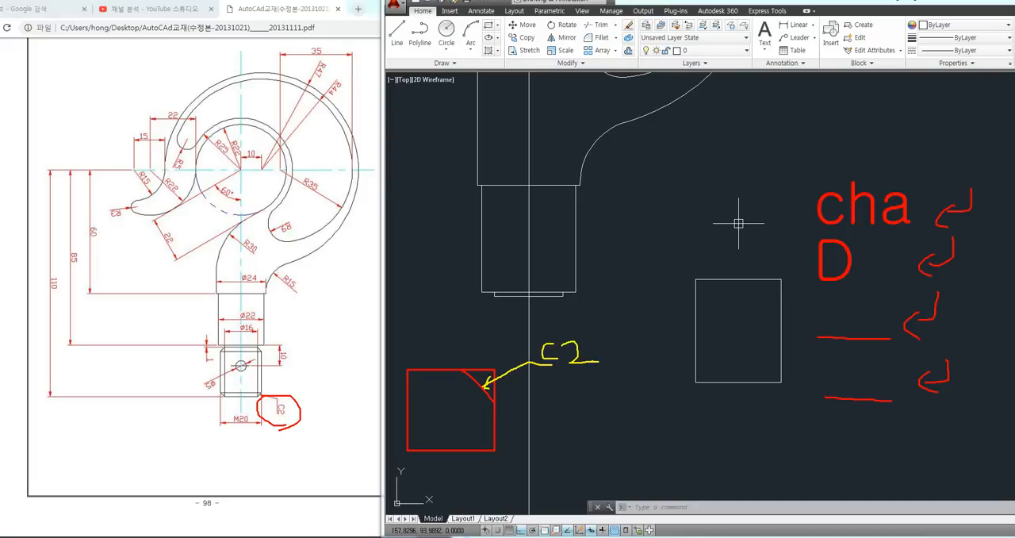
{"action": "mouse_move", "coordinate": [591, 370]}
{"action": "left_mouse_down"}
{"action": "mouse_move", "coordinate": [554, 336]}
{"action": "mouse_move", "coordinate": [545, 369]}
{"action": "left_mouse_up"}
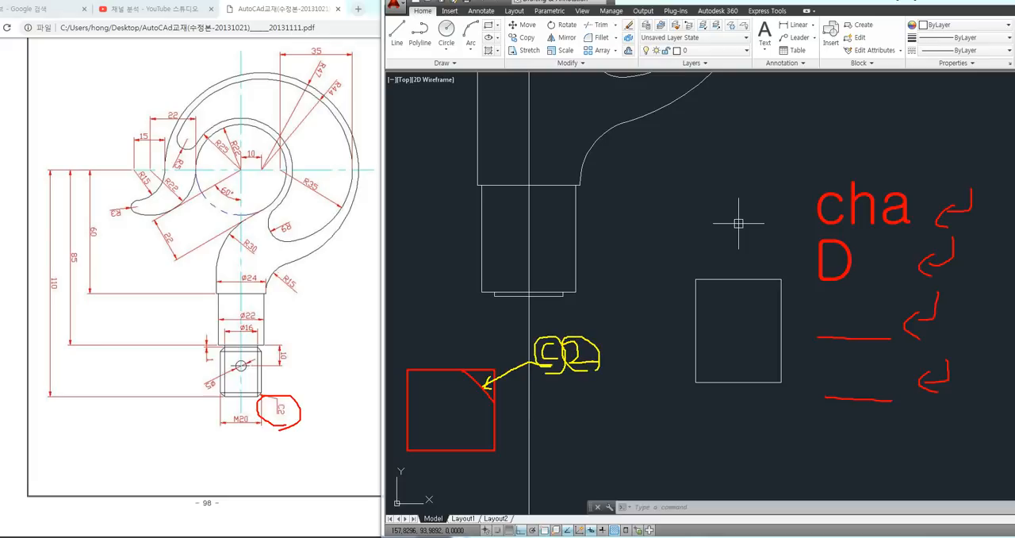
{"action": "mouse_move", "coordinate": [470, 356]}
{"action": "left_mouse_down"}
{"action": "mouse_move", "coordinate": [495, 365]}
{"action": "mouse_move", "coordinate": [501, 391]}
{"action": "left_mouse_up"}
{"action": "mouse_move", "coordinate": [561, 370]}
{"action": "left_mouse_down"}
{"action": "mouse_move", "coordinate": [561, 409]}
{"action": "mouse_move", "coordinate": [577, 427]}
{"action": "left_mouse_up"}
{"action": "mouse_move", "coordinate": [560, 422]}
{"action": "left_mouse_down"}
{"action": "mouse_move", "coordinate": [558, 442]}
{"action": "mouse_move", "coordinate": [589, 440]}
{"action": "mouse_move", "coordinate": [596, 421]}
{"action": "left_mouse_up"}
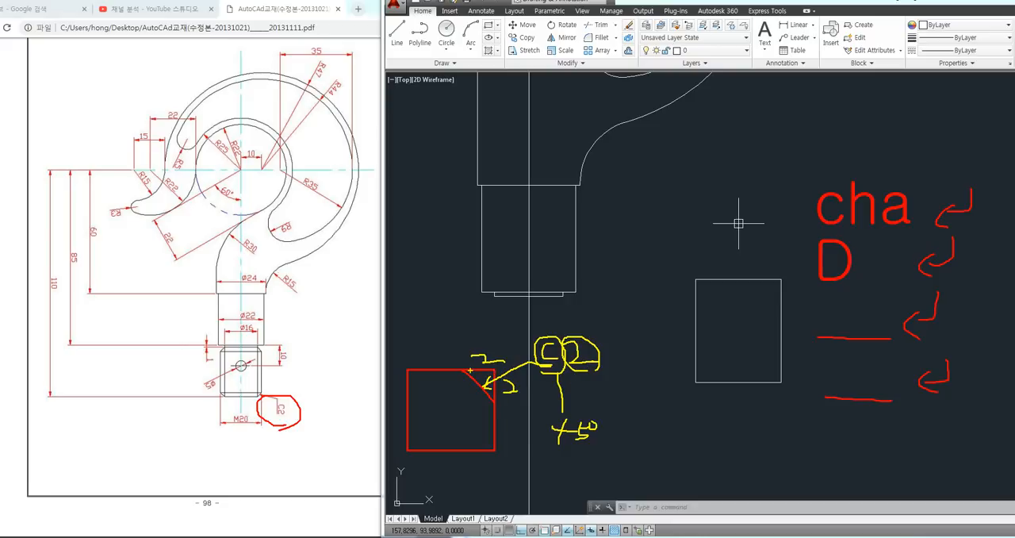
{"action": "left_click_drag", "start_coordinate": [463, 369], "coordinate": [493, 370]}
{"action": "left_click_drag", "start_coordinate": [781, 360], "coordinate": [762, 385]}
{"action": "mouse_move", "coordinate": [694, 362]}
{"action": "left_mouse_down"}
{"action": "mouse_move", "coordinate": [781, 397]}
{"action": "mouse_move", "coordinate": [799, 381]}
{"action": "left_mouse_up"}
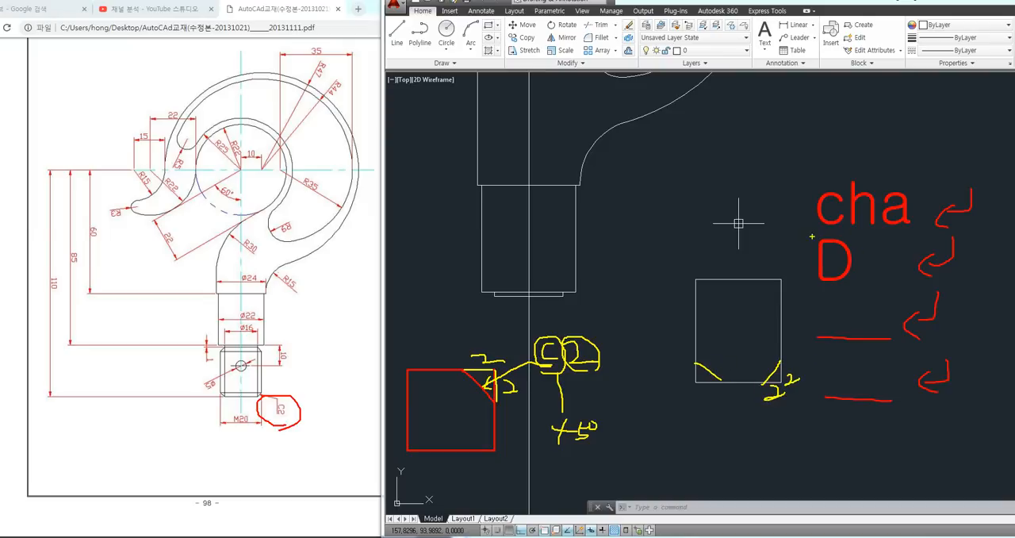
{"action": "left_click_drag", "start_coordinate": [843, 315], "coordinate": [866, 324]}
{"action": "left_click_drag", "start_coordinate": [852, 375], "coordinate": [877, 386]}
{"action": "mouse_move", "coordinate": [882, 346]}
{"action": "left_mouse_down"}
{"action": "mouse_move", "coordinate": [861, 346]}
{"action": "mouse_move", "coordinate": [849, 292]}
{"action": "mouse_move", "coordinate": [877, 342]}
{"action": "left_mouse_up"}
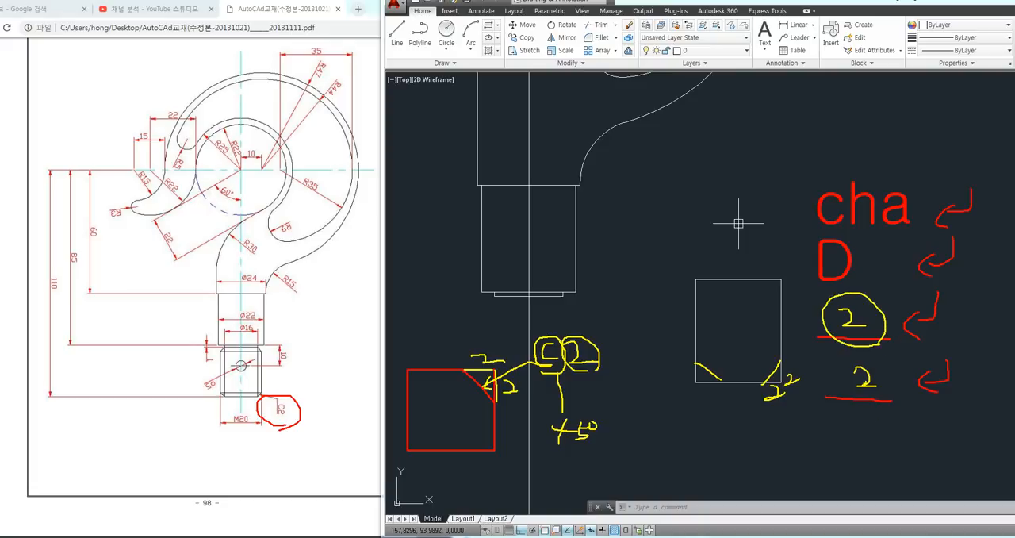
{"action": "mouse_move", "coordinate": [965, 390]}
{"action": "left_mouse_down"}
{"action": "mouse_move", "coordinate": [904, 367]}
{"action": "mouse_move", "coordinate": [922, 349]}
{"action": "mouse_move", "coordinate": [904, 318]}
{"action": "mouse_move", "coordinate": [967, 319]}
{"action": "mouse_move", "coordinate": [972, 406]}
{"action": "left_mouse_up"}
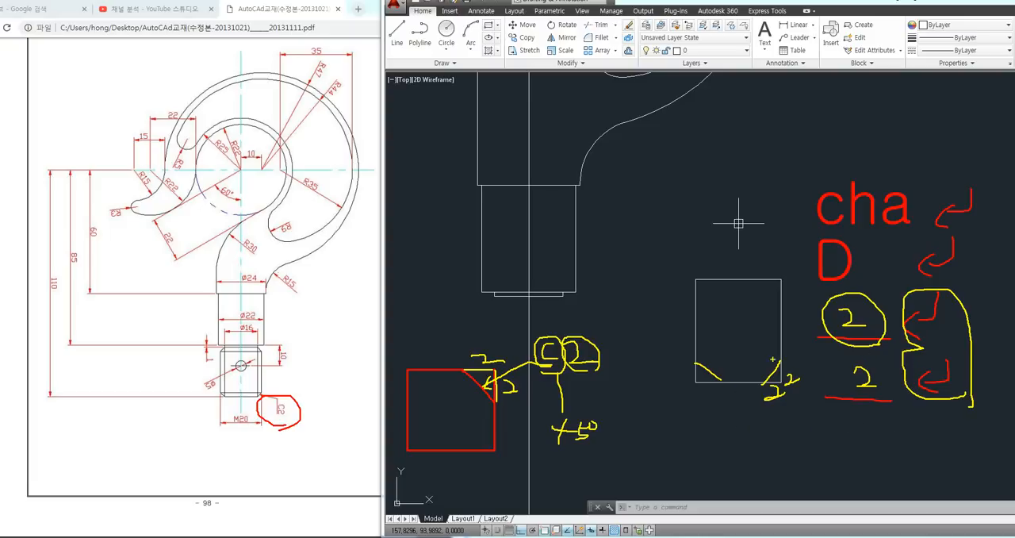
{"action": "key", "text": "Escape"}
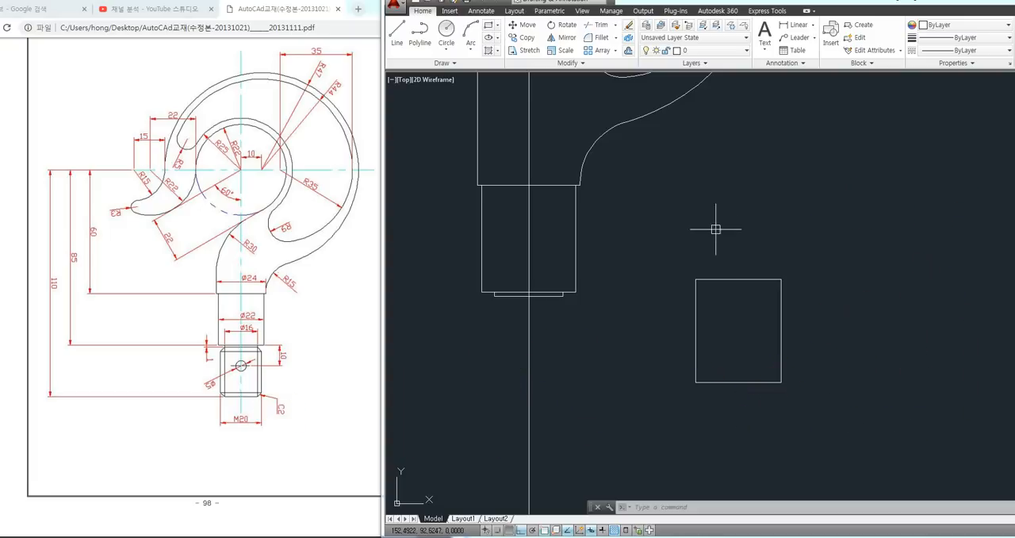
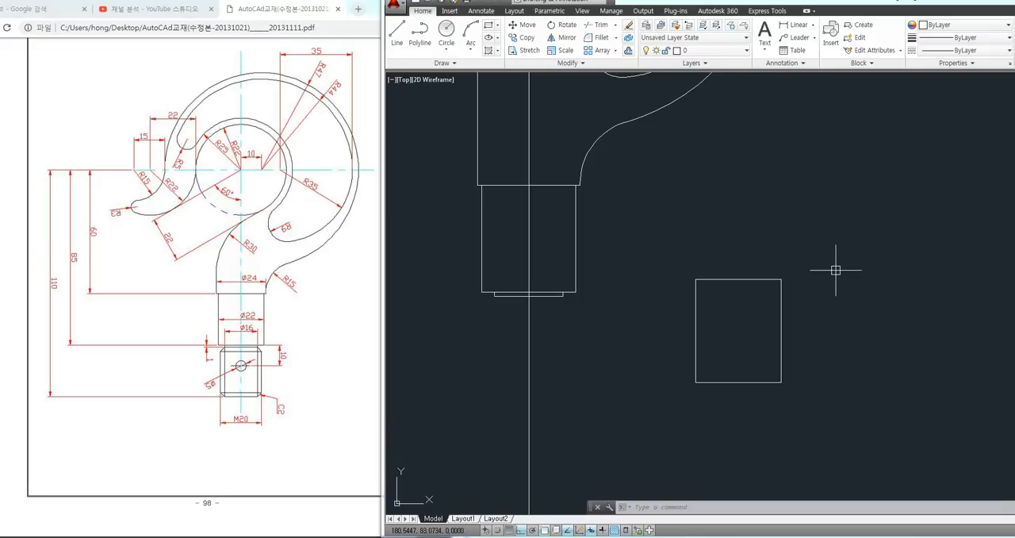
Try a chamfer with both distances 2 on the lower-right corner of the 20 by 24 rectangle
{"action": "type", "text": "cha"}
{"action": "key", "text": "Return"}
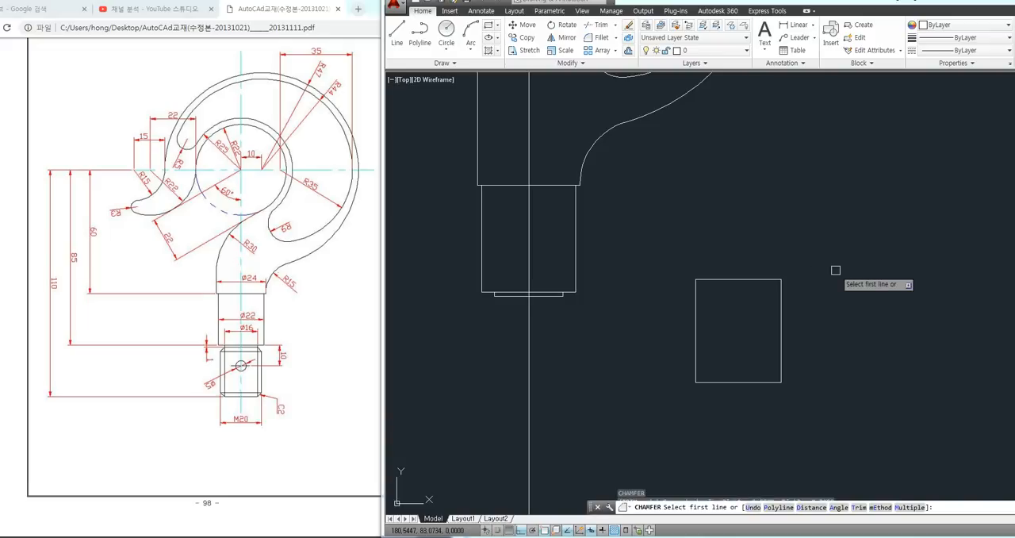
{"action": "type", "text": "d"}
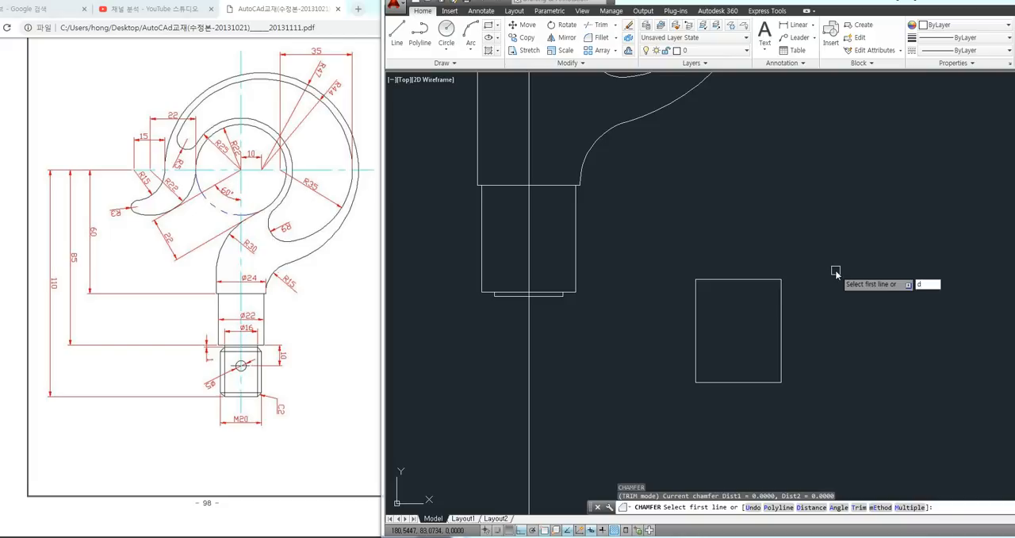
{"action": "key", "text": "Return"}
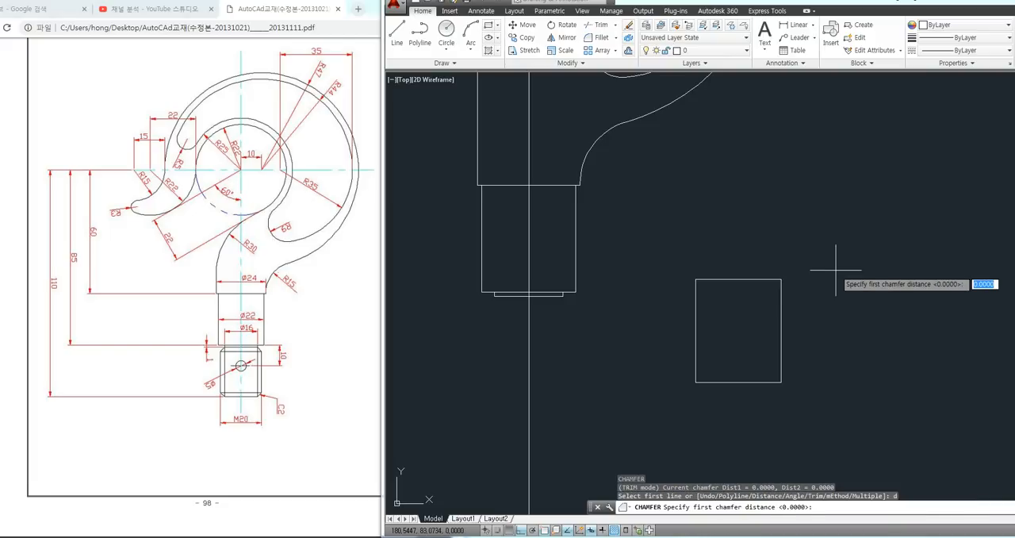
{"action": "type", "text": "2"}
{"action": "key", "text": "Return"}
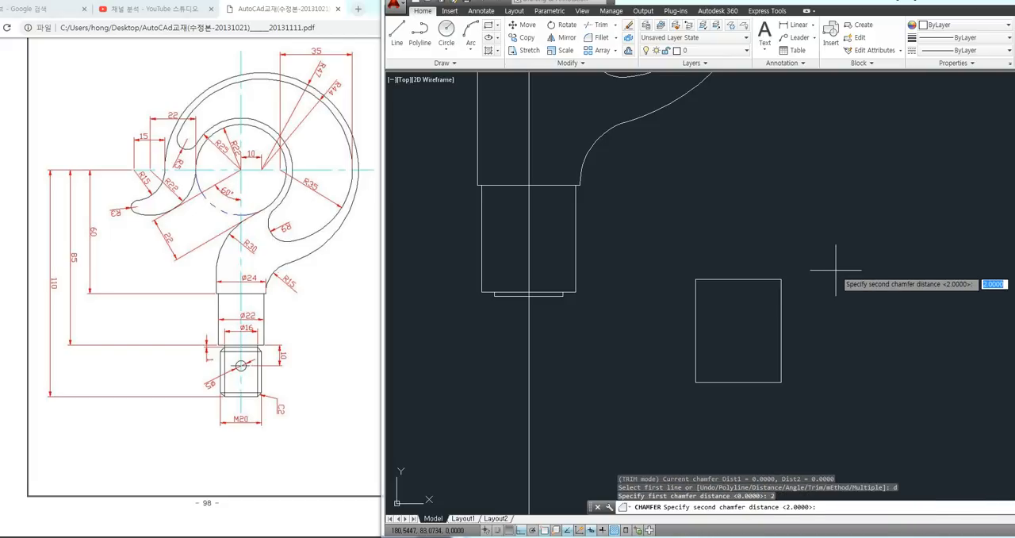
{"action": "key", "text": "Return"}
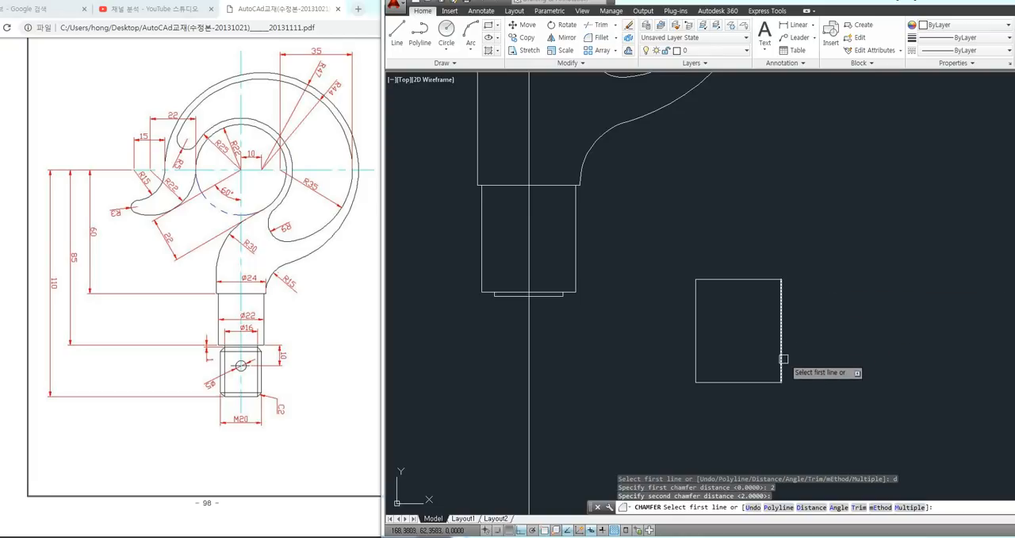
{"action": "left_click", "coordinate": [776, 382]}
{"action": "left_click", "coordinate": [767, 383]}
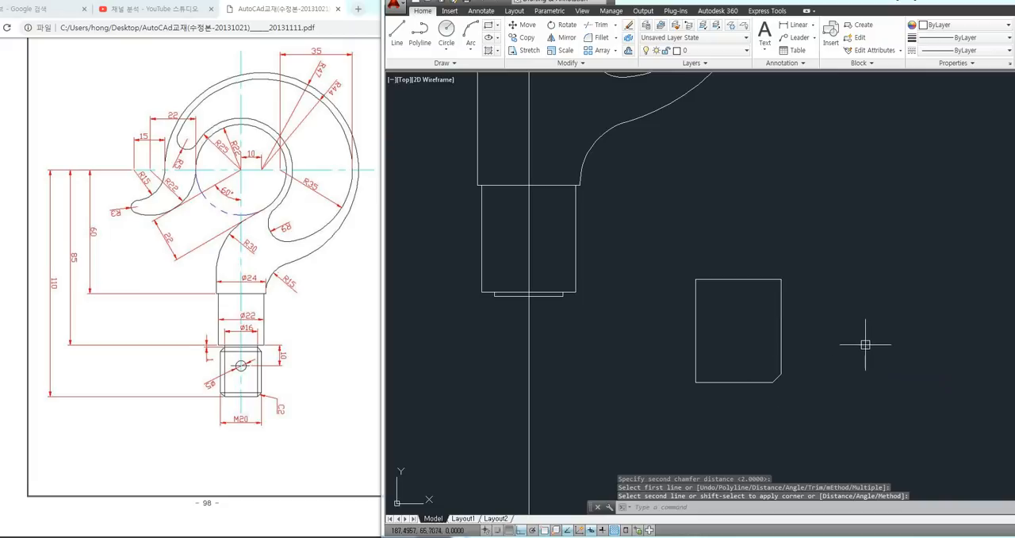
{"action": "key", "text": "ctrl+z"}
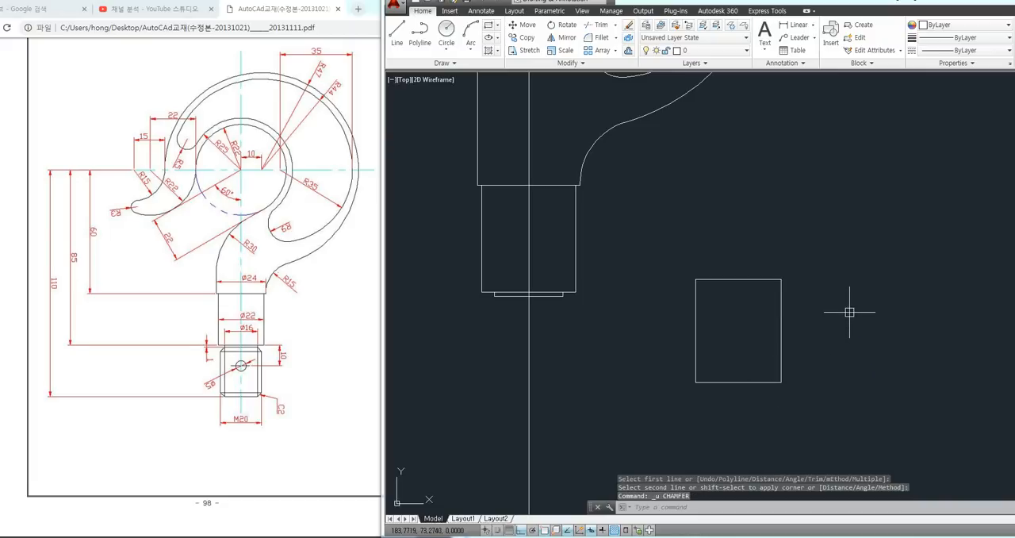
Try chamfering all four corners of the 20 by 24 rectangle pair by pair, using the Multiple option with both distances 2
{"action": "type", "text": "cham"}
{"action": "key", "text": "Return"}
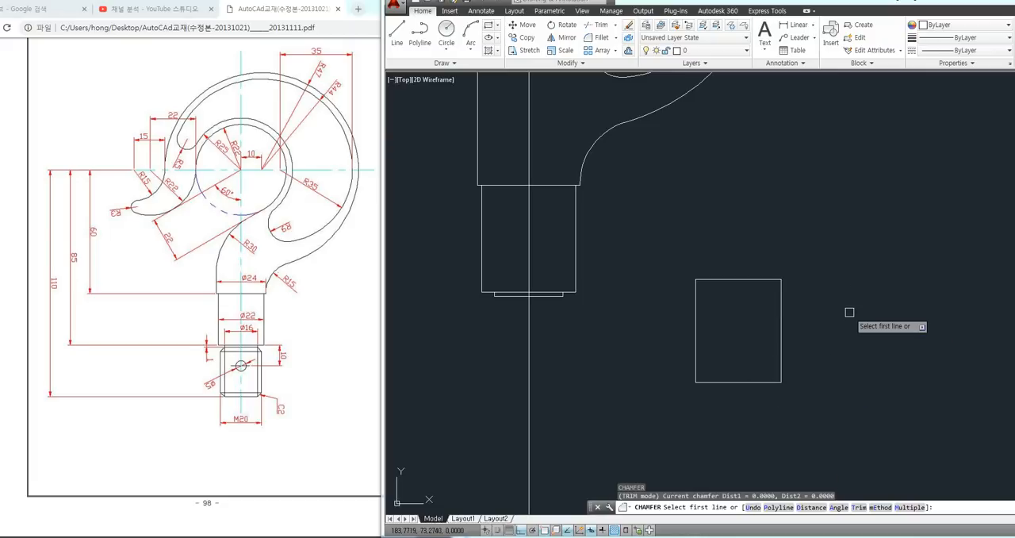
{"action": "type", "text": "d"}
{"action": "key", "text": "Return"}
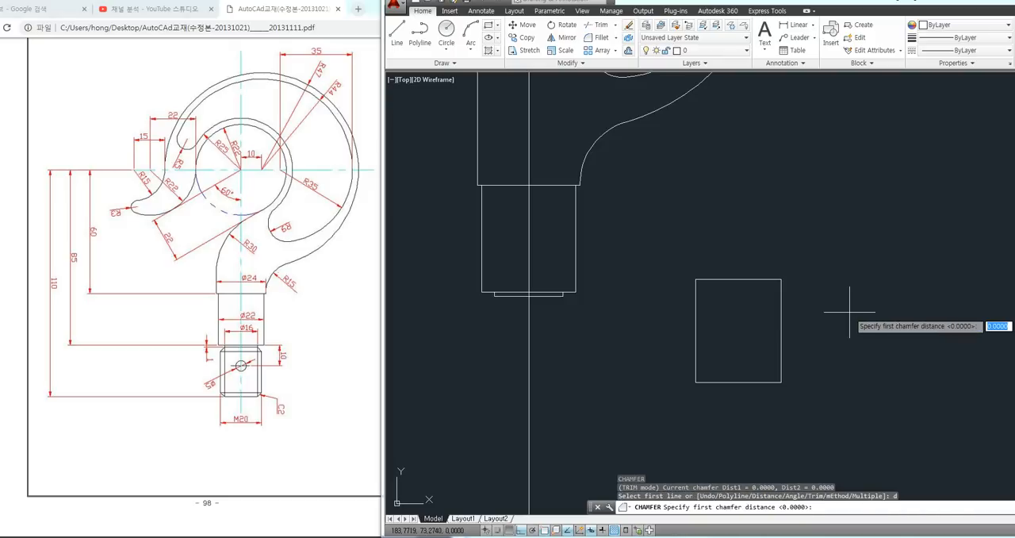
{"action": "type", "text": "2"}
{"action": "key", "text": "Return"}
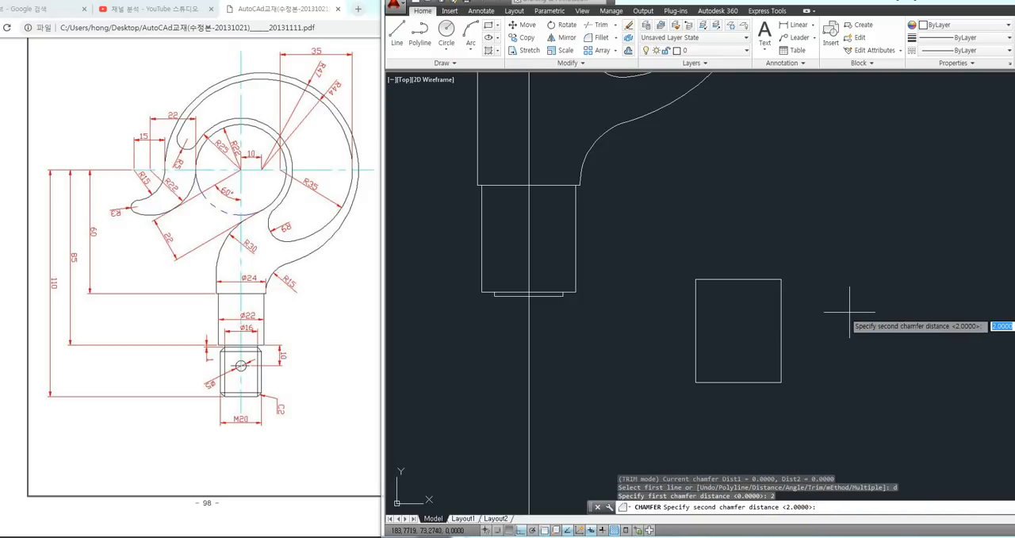
{"action": "key", "text": "Return"}
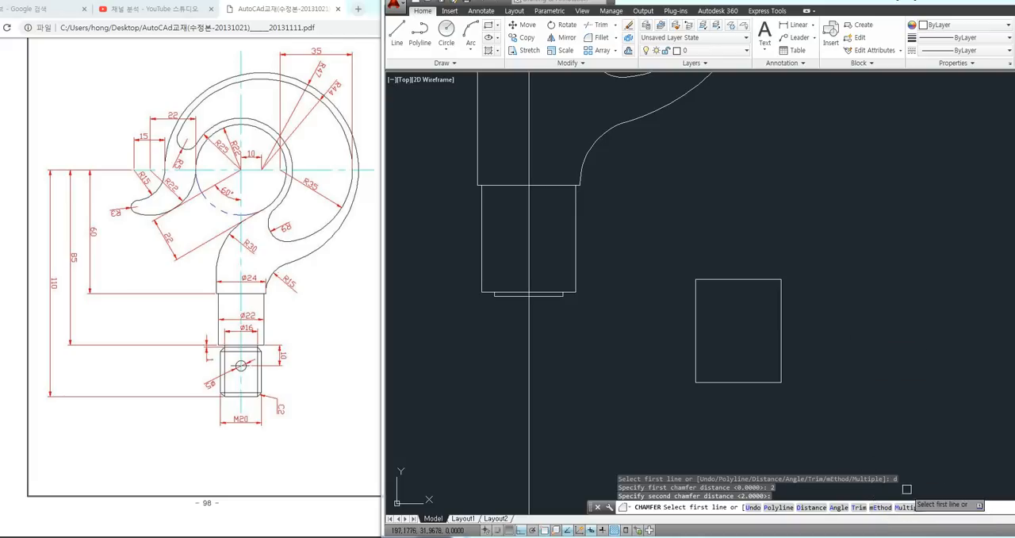
{"action": "type", "text": "m"}
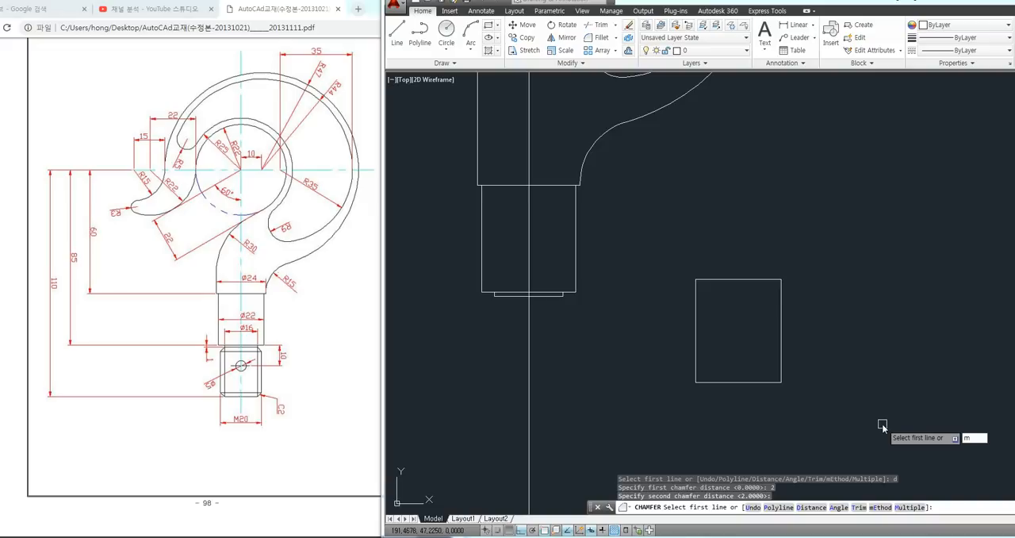
{"action": "key", "text": "Return"}
{"action": "left_click", "coordinate": [780, 367]}
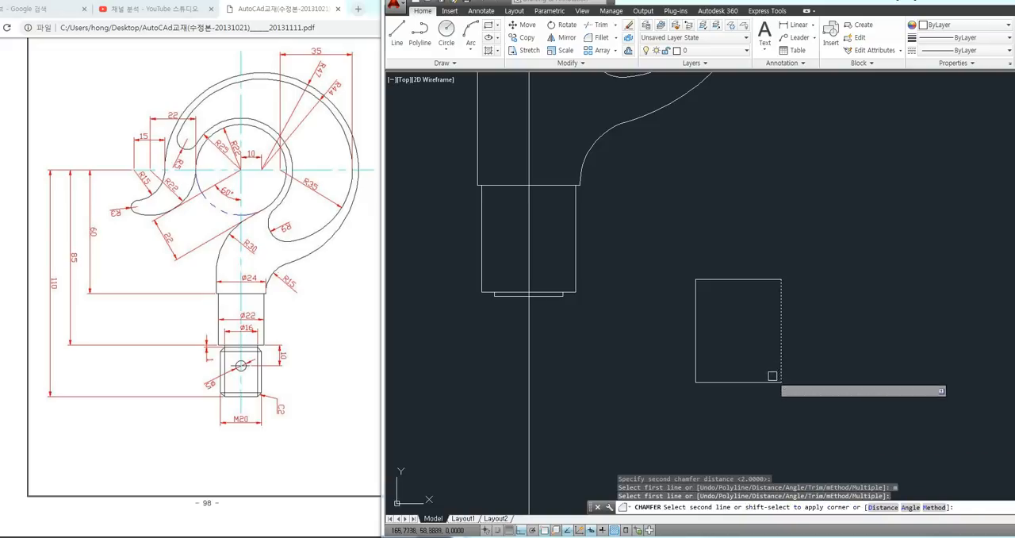
{"action": "left_click", "coordinate": [734, 381]}
{"action": "left_click", "coordinate": [726, 381]}
{"action": "left_click", "coordinate": [695, 361]}
{"action": "left_click", "coordinate": [695, 327]}
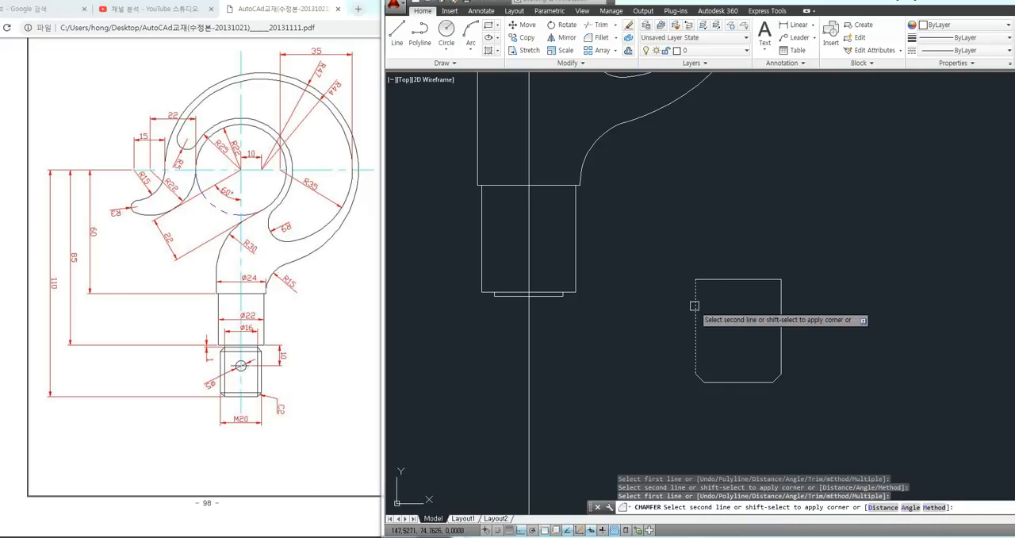
{"action": "left_click", "coordinate": [724, 279]}
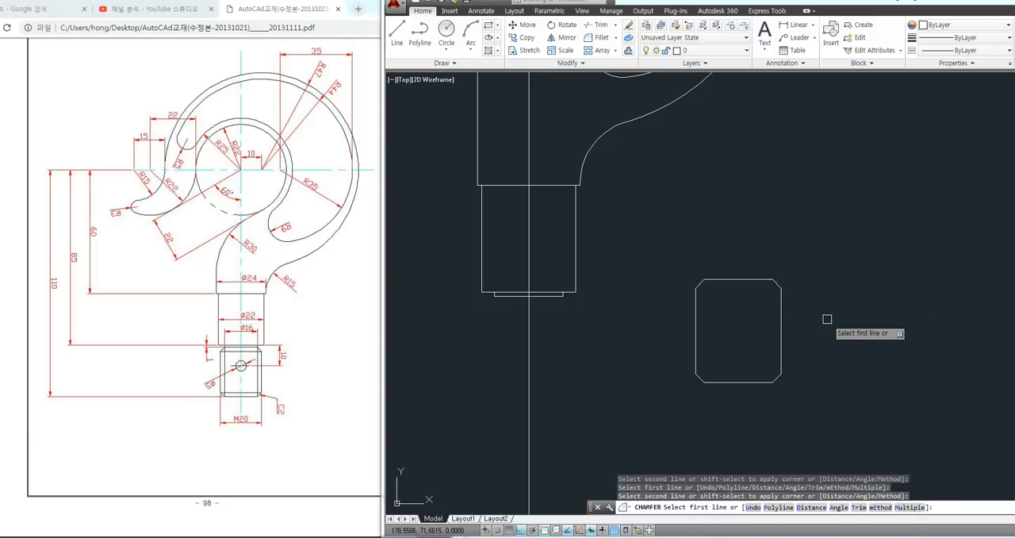
{"action": "key", "text": "Escape"}
{"action": "key", "text": "ctrl+z"}
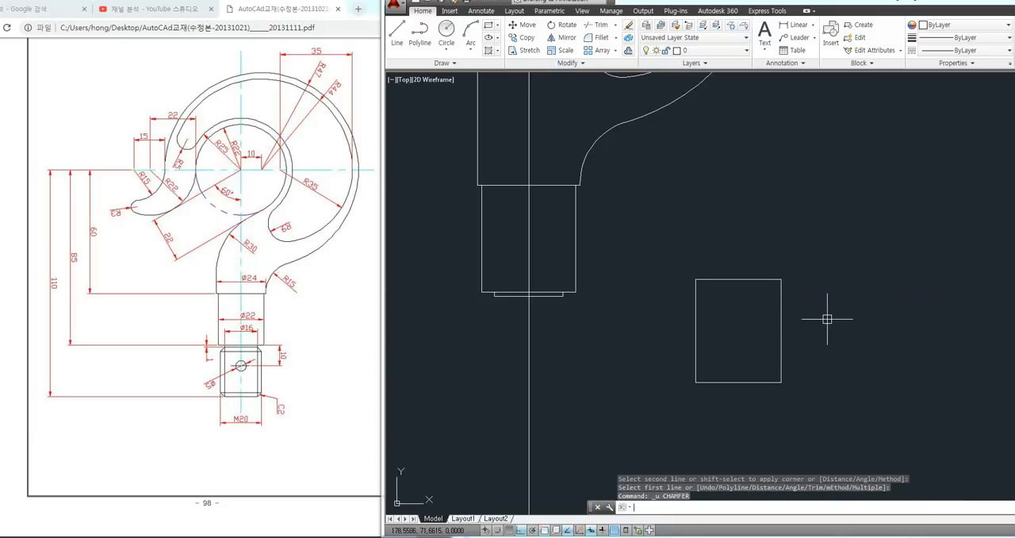
Chamfer all corners of the 20 by 24 rectangle at once with the Polyline option and both distances 2
{"action": "type", "text": "cha"}
{"action": "key", "text": "Return"}
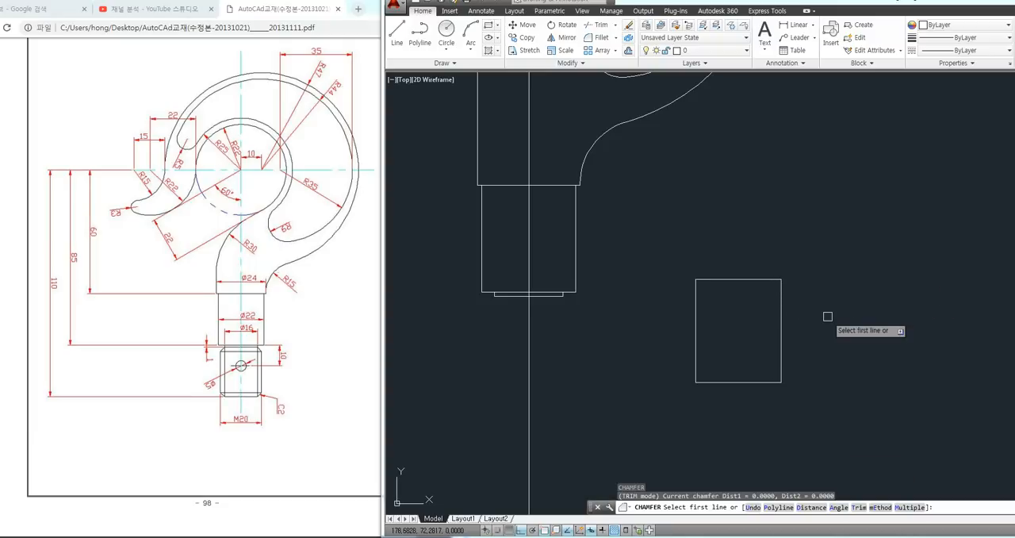
{"action": "key", "text": "Return"}
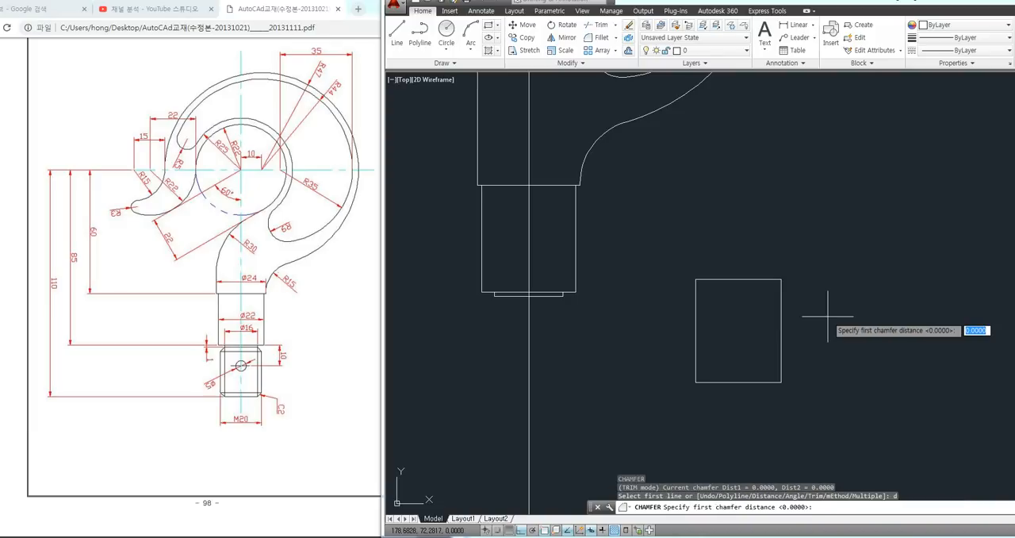
{"action": "key", "text": "Return"}
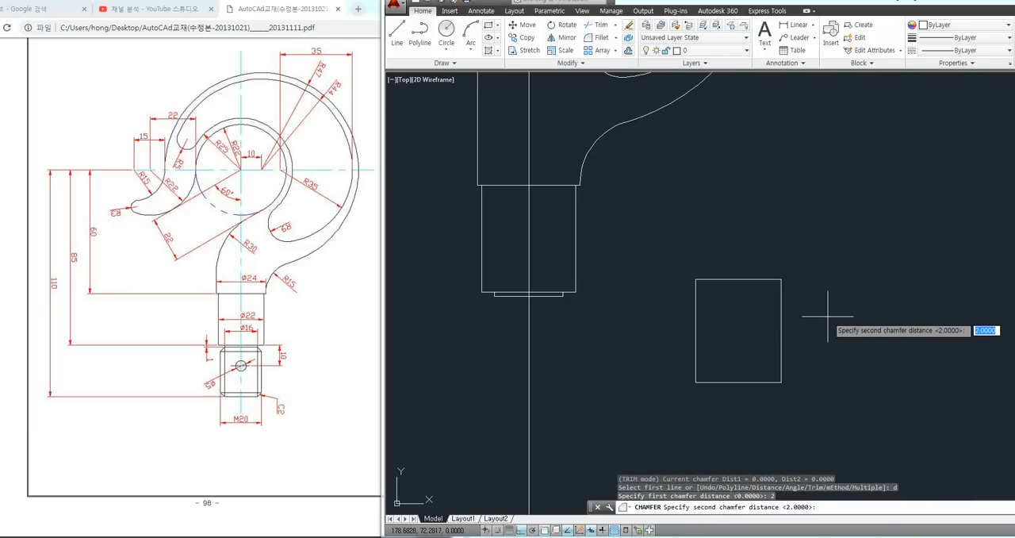
{"action": "key", "text": "Return"}
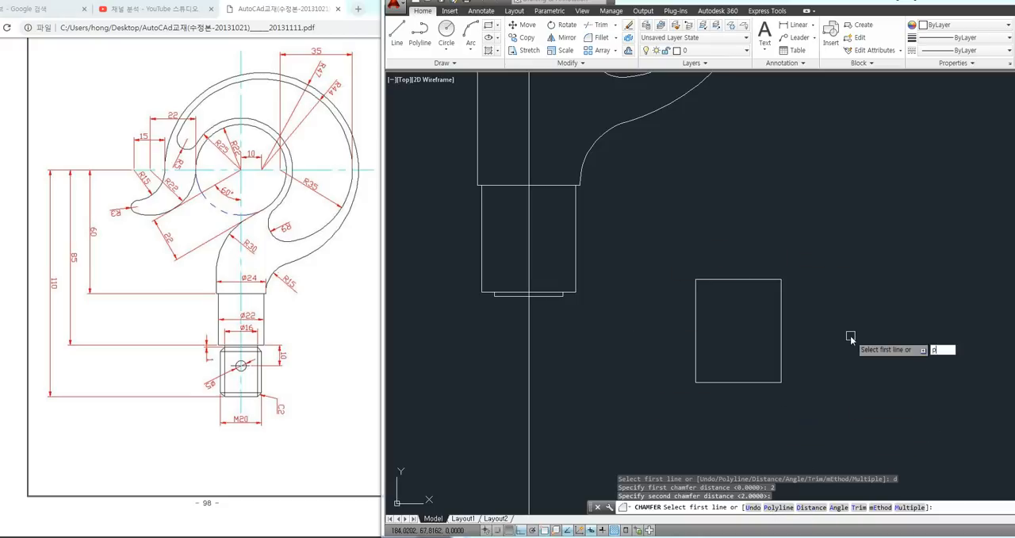
{"action": "key", "text": "Return"}
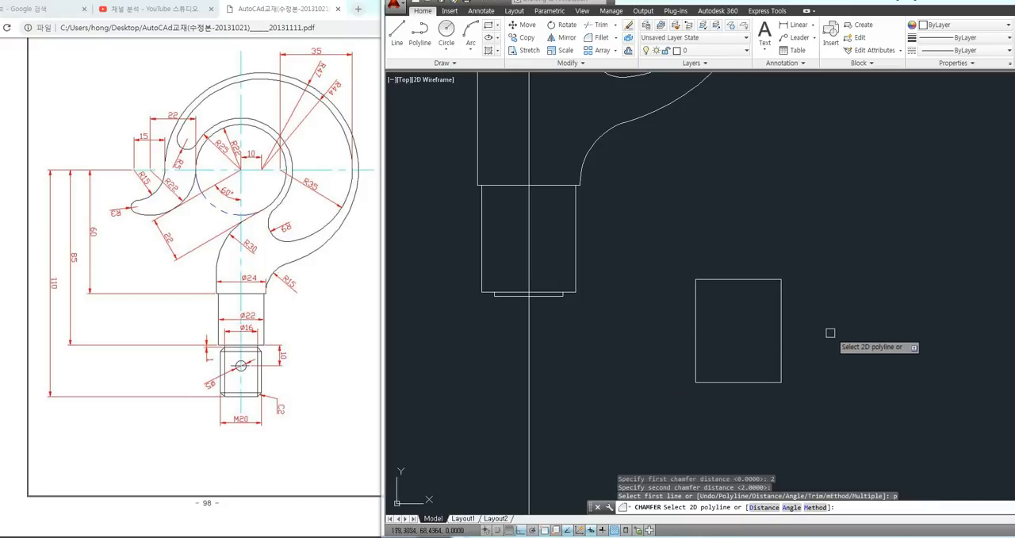
{"action": "left_click", "coordinate": [779, 334]}
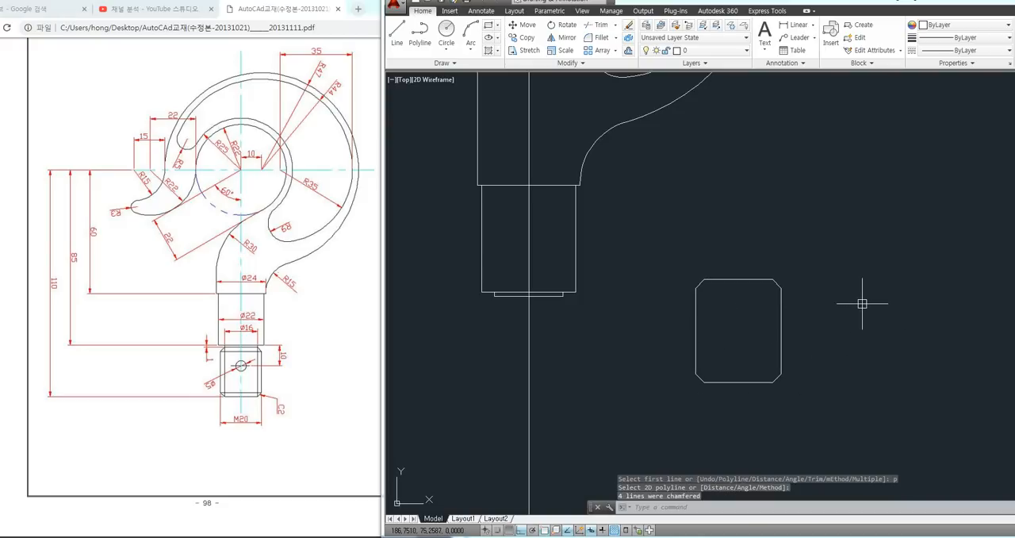
Draw a vertical line joining the inner ends of the two right-hand chamfers of the 20 by 24 rectangle
{"action": "type", "text": "l"}
{"action": "key", "text": "Return"}
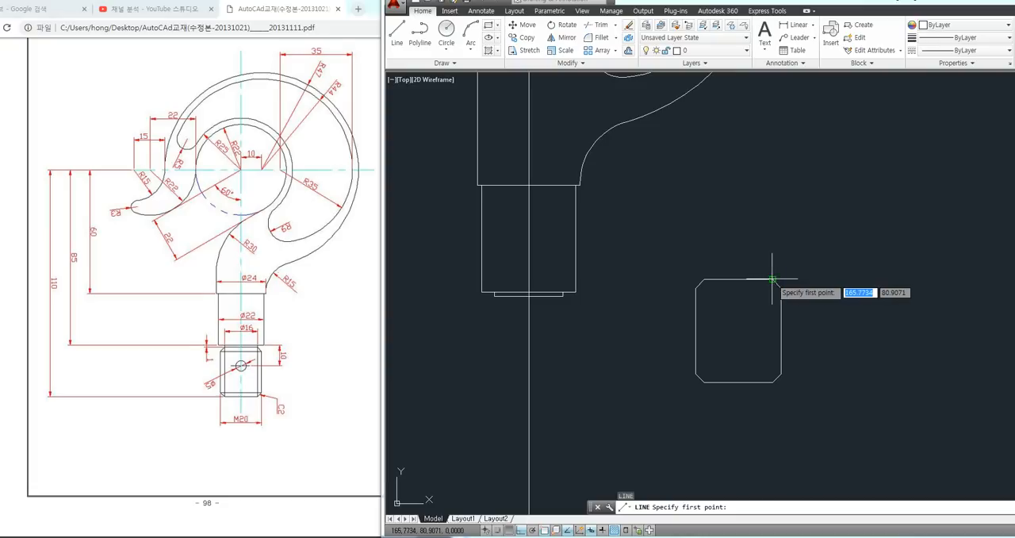
{"action": "left_click", "coordinate": [774, 279]}
{"action": "left_click", "coordinate": [773, 382]}
{"action": "key", "text": "Return"}
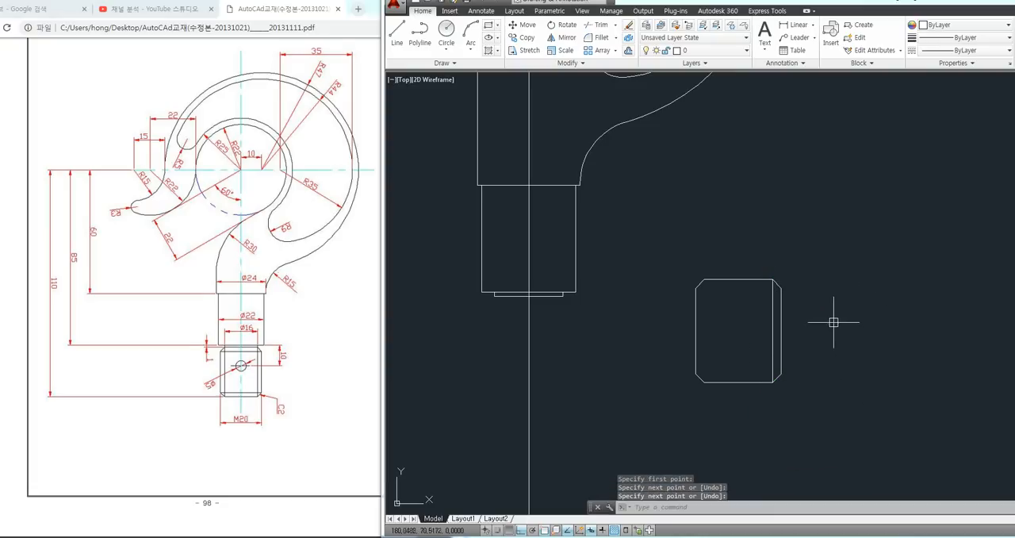
Draw two horizontal lines across the chamfered rectangle, joining the outer ends of the upper chamfers and of the lower chamfers
{"action": "key", "text": "Return"}
{"action": "left_click", "coordinate": [781, 287]}
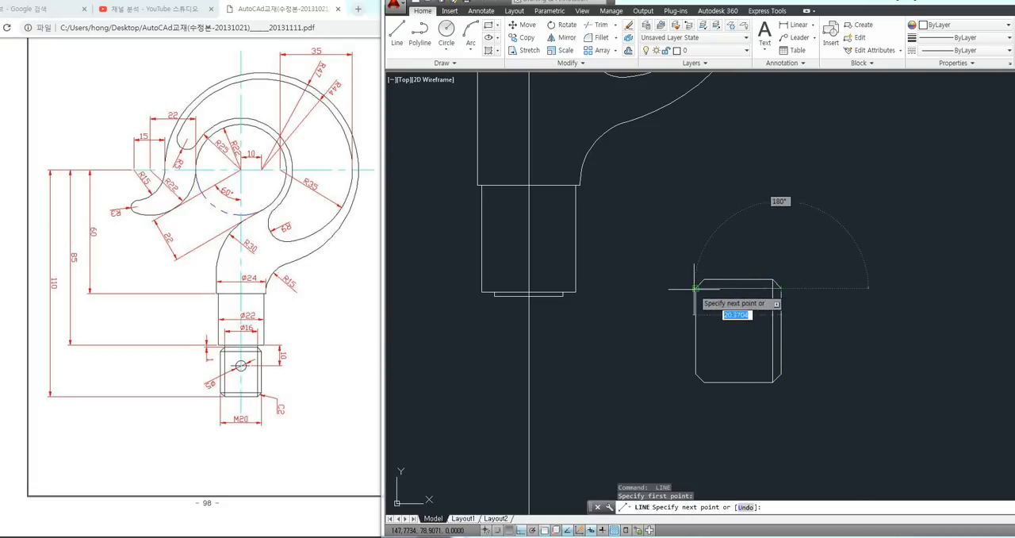
{"action": "left_click", "coordinate": [696, 287]}
{"action": "key", "text": "Return"}
{"action": "key", "text": "Return"}
{"action": "left_click", "coordinate": [696, 375]}
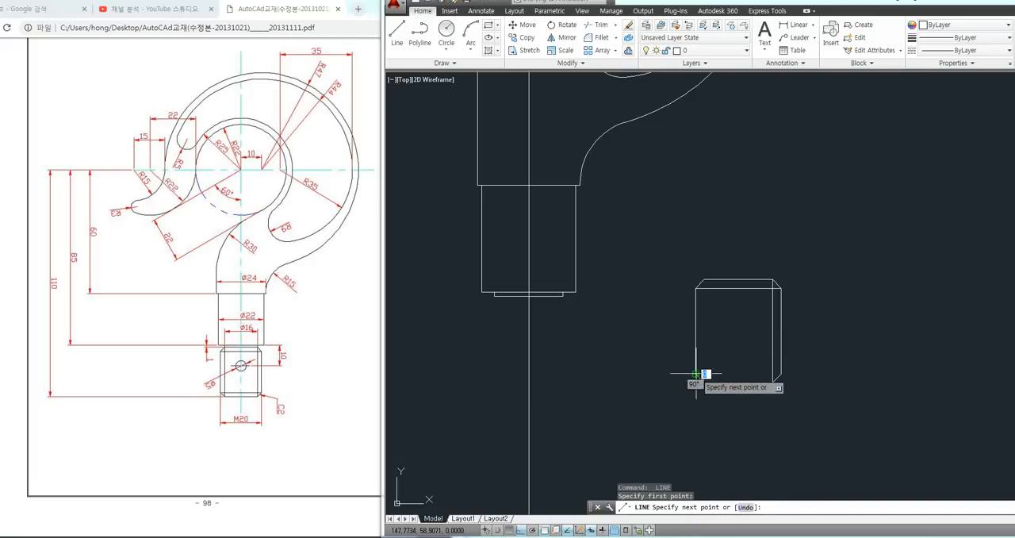
{"action": "left_click", "coordinate": [780, 374]}
{"action": "key", "text": "Return"}
Draw a vertical line joining the inner ends of the two left-hand chamfers of the 20 by 24 rectangle
{"action": "key", "text": "Return"}
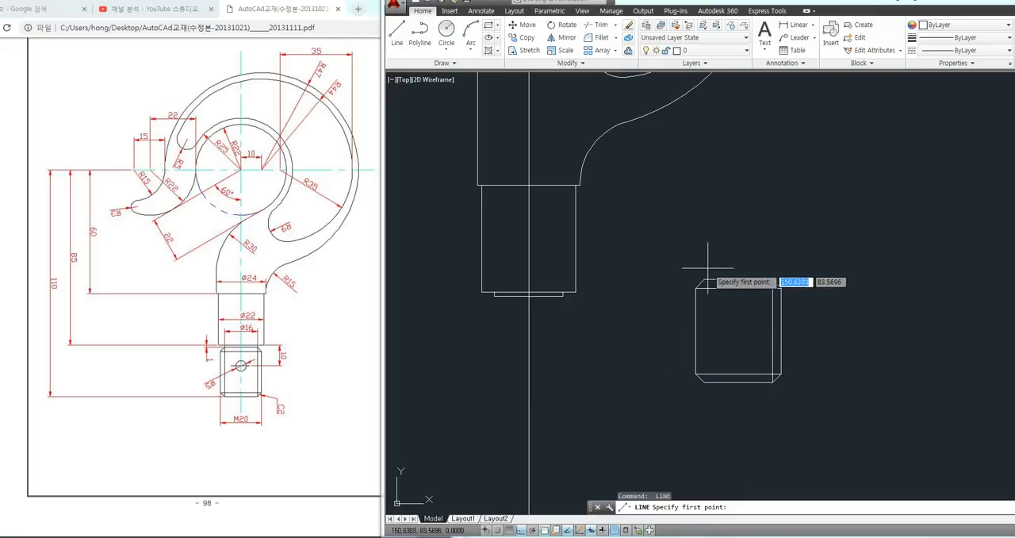
{"action": "left_click", "coordinate": [706, 280]}
{"action": "left_click", "coordinate": [703, 381]}
{"action": "key", "text": "Return"}
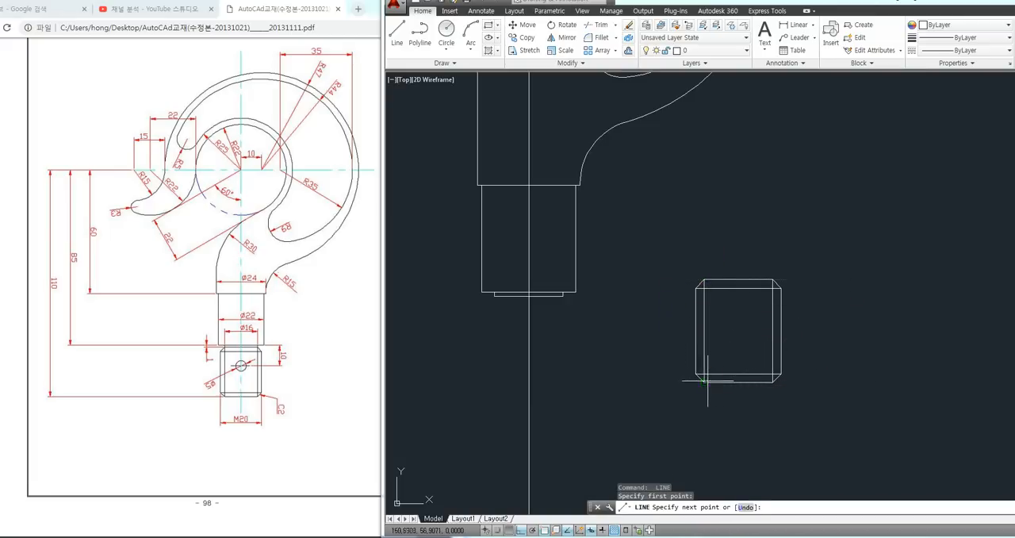
Move the chamfered rectangle and its four lines by the upper edge's midpoint to the midpoint of the 16 by 1 neck's lower edge
{"action": "middle_click_drag", "start_coordinate": [807, 387], "coordinate": [826, 388]}
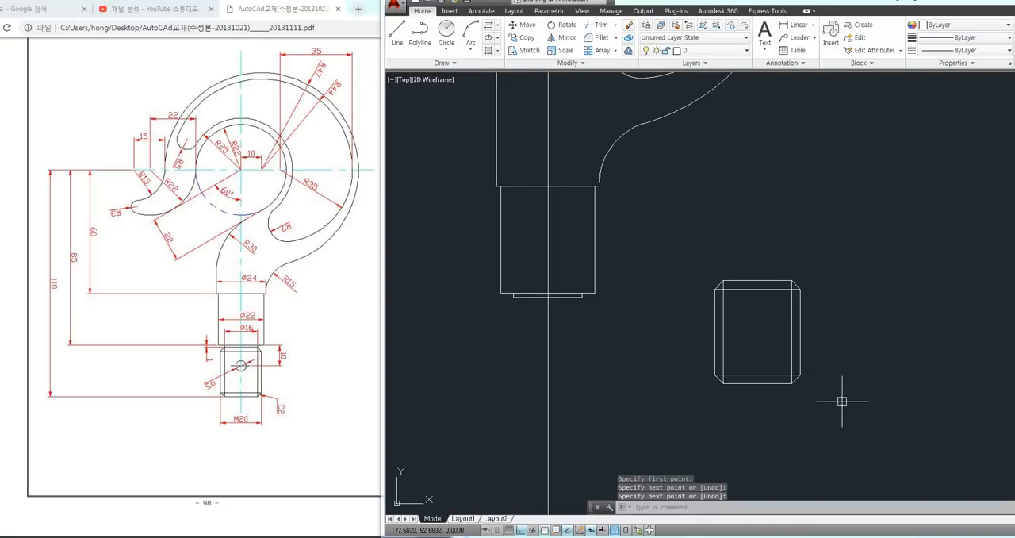
{"action": "key", "text": "Return"}
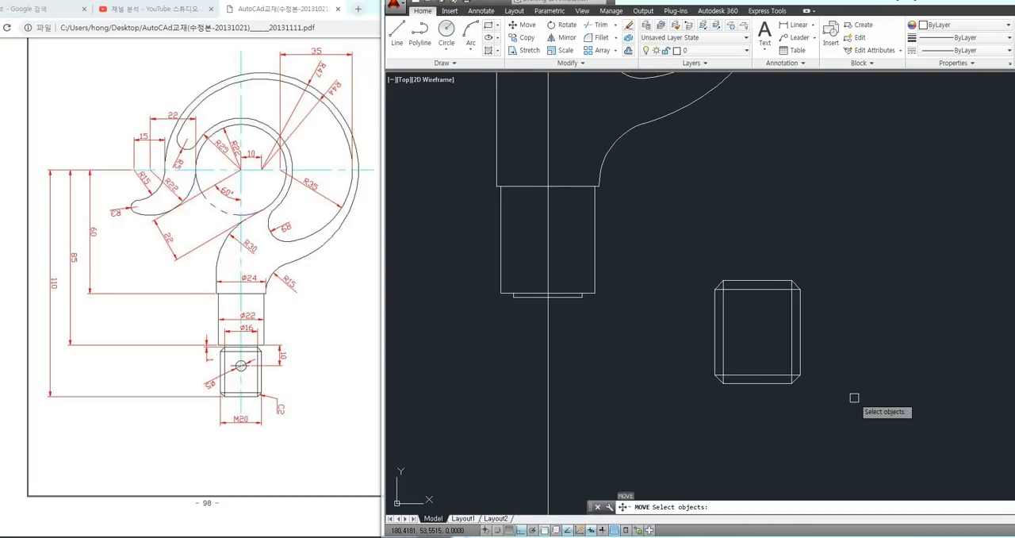
{"action": "left_click", "coordinate": [848, 274]}
{"action": "left_click", "coordinate": [791, 379]}
{"action": "key", "text": "Return"}
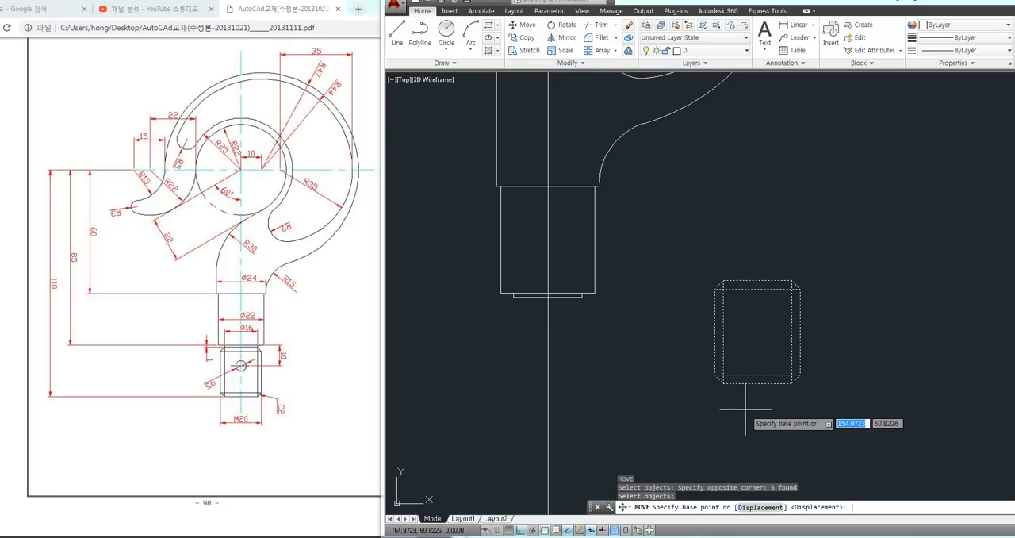
{"action": "left_click", "coordinate": [758, 279]}
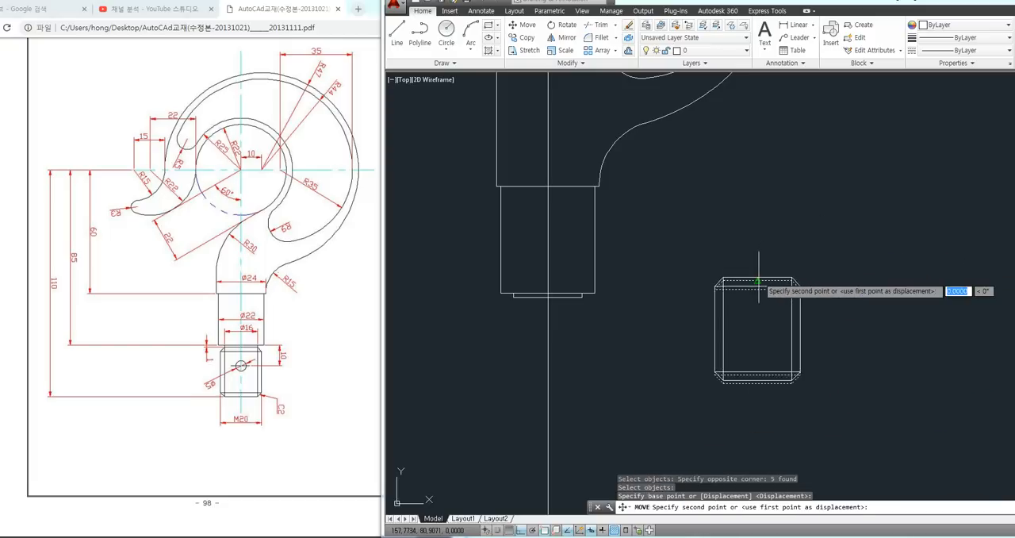
{"action": "left_click", "coordinate": [548, 296]}
Draw a circle of radius 2.5 centred on the midpoint of the 22 mm wide shank's lower edge
{"action": "middle_click_drag", "start_coordinate": [675, 379], "coordinate": [689, 381]}
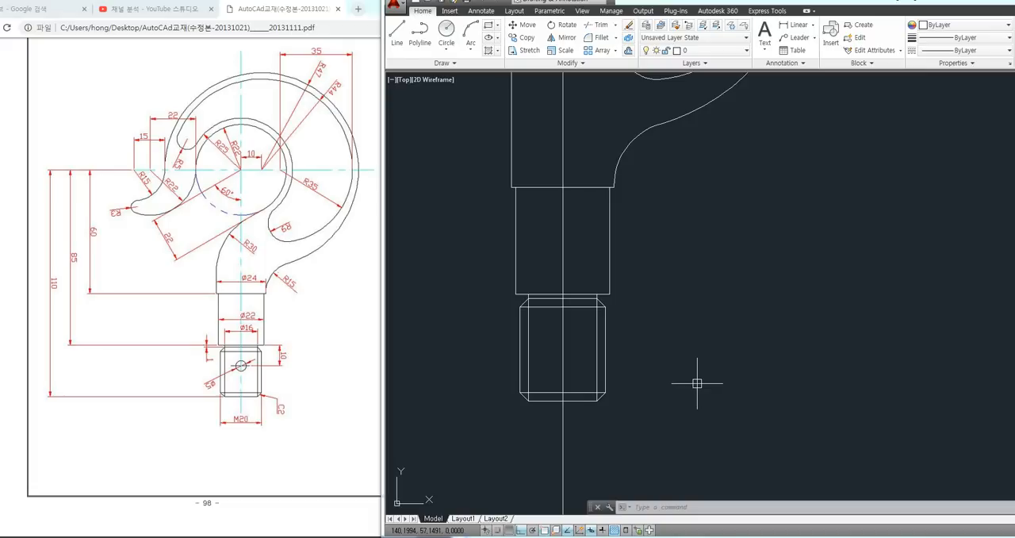
{"action": "key", "text": "Return"}
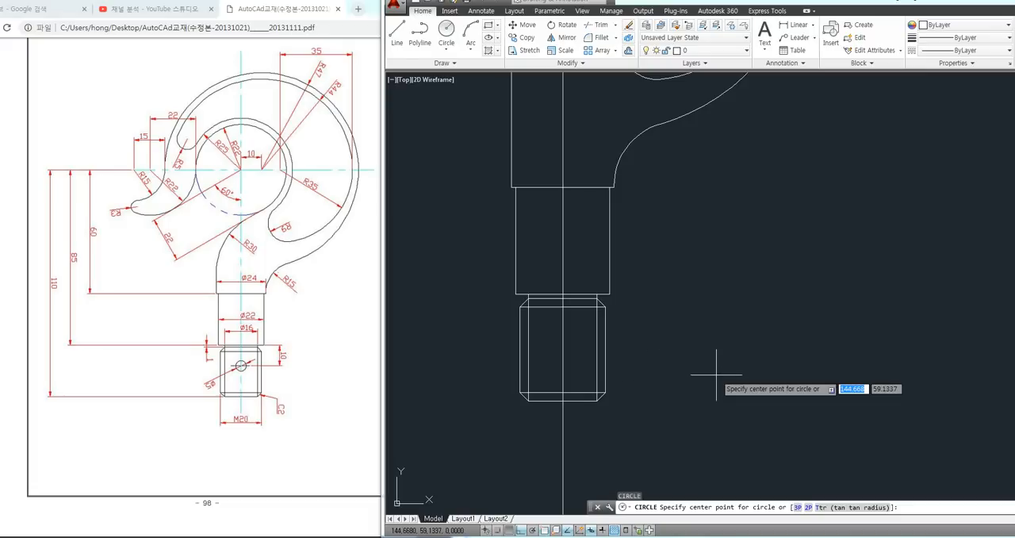
{"action": "left_click", "coordinate": [562, 296]}
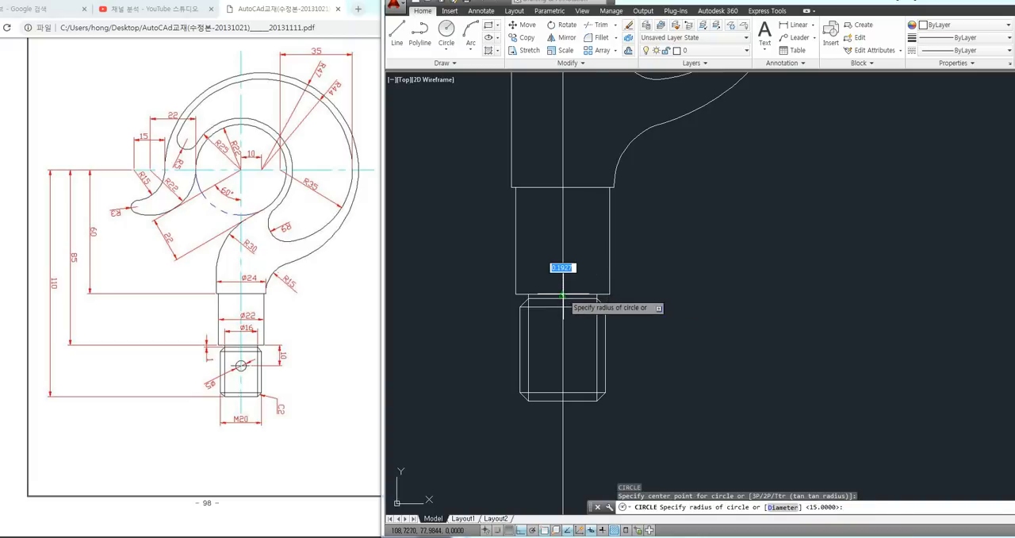
{"action": "type", "text": "2.5"}
{"action": "key", "text": "Return"}
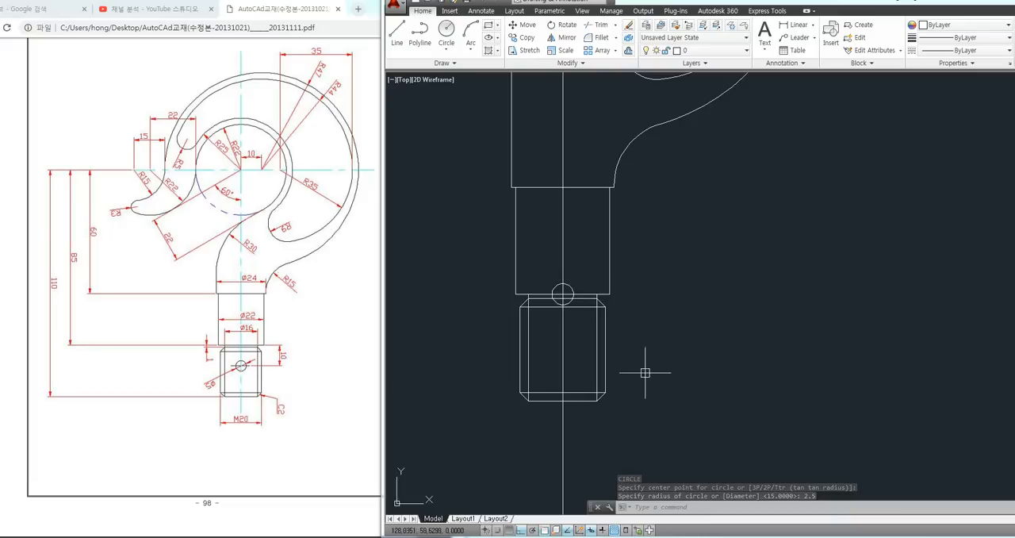
Move the radius 2.5 circle straight down by 10 along the vertical centre line into the chamfered end
{"action": "type", "text": "m"}
{"action": "key", "text": "Return"}
{"action": "left_click", "coordinate": [571, 287]}
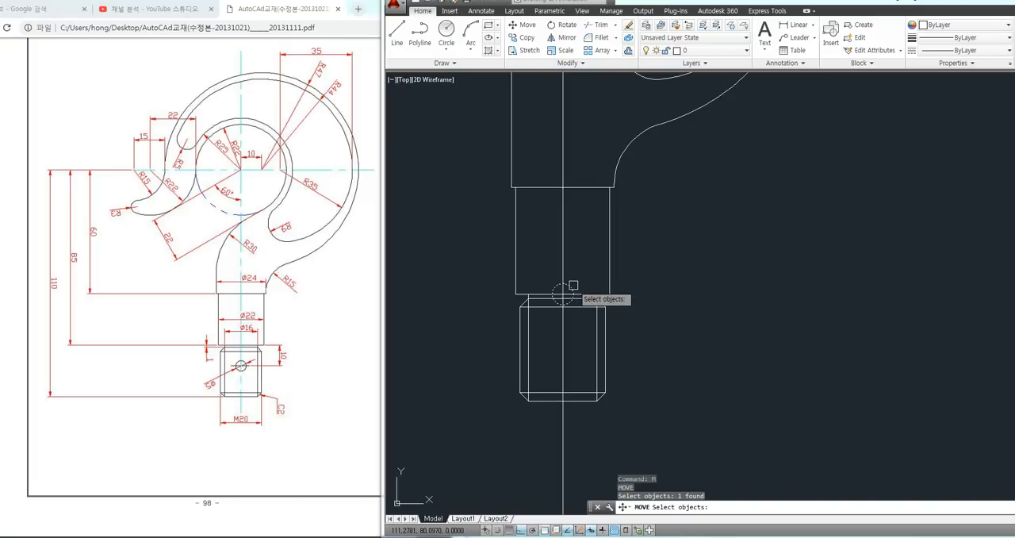
{"action": "key", "text": "Return"}
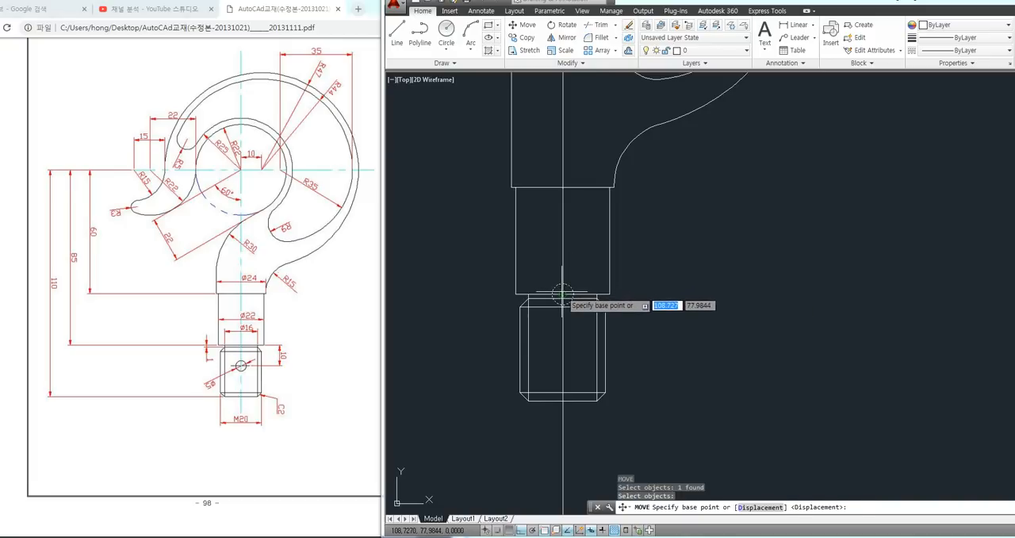
{"action": "left_click", "coordinate": [562, 293]}
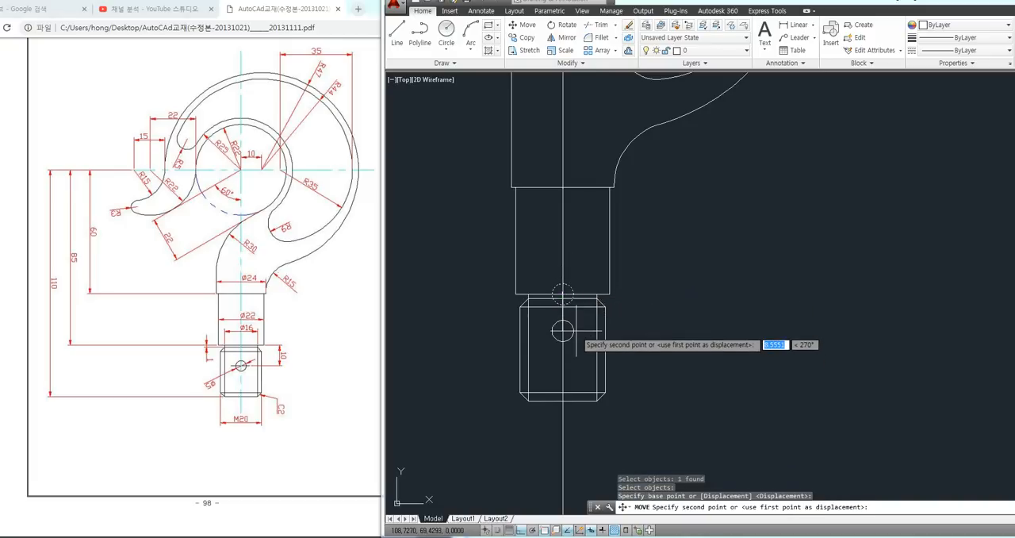
{"action": "key", "text": "Return"}
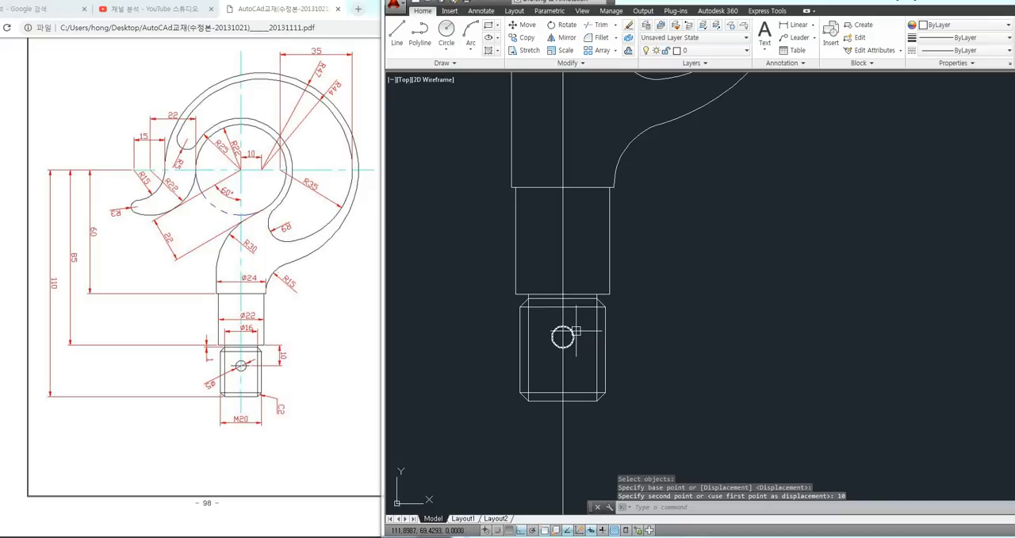
Try to fillet the shank's long left vertical line with the lower right of the hook's inner circle at radius 30
{"action": "scroll", "coordinate": [607, 279], "scroll_direction": "down", "scroll_amount": 4}
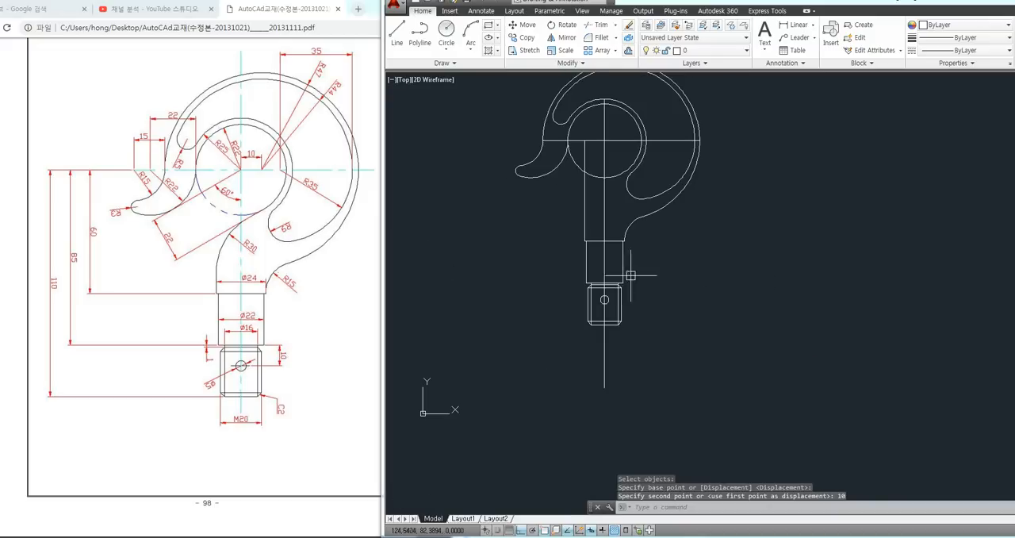
{"action": "scroll", "coordinate": [619, 290], "scroll_direction": "up", "scroll_amount": 1}
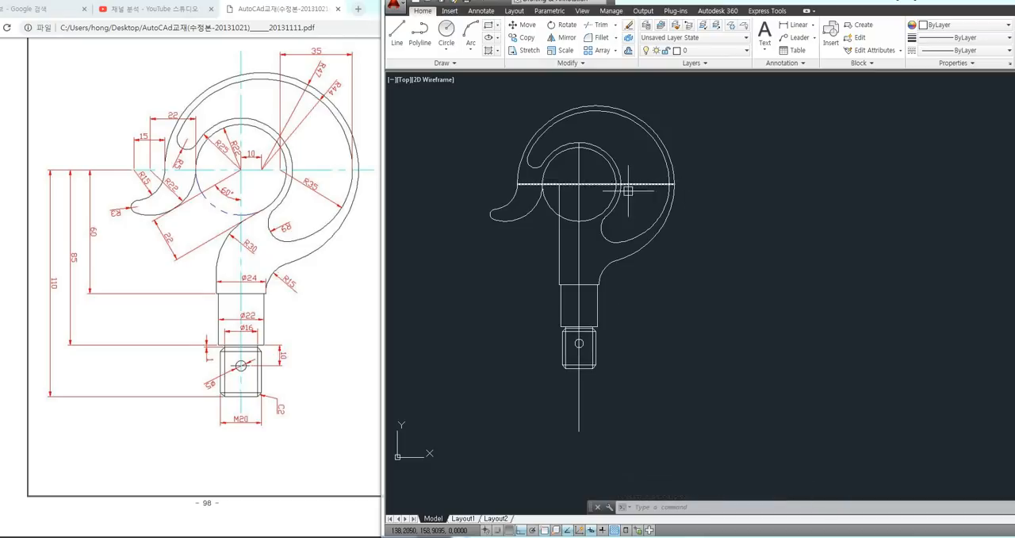
{"action": "scroll", "coordinate": [555, 191], "scroll_direction": "up", "scroll_amount": 3}
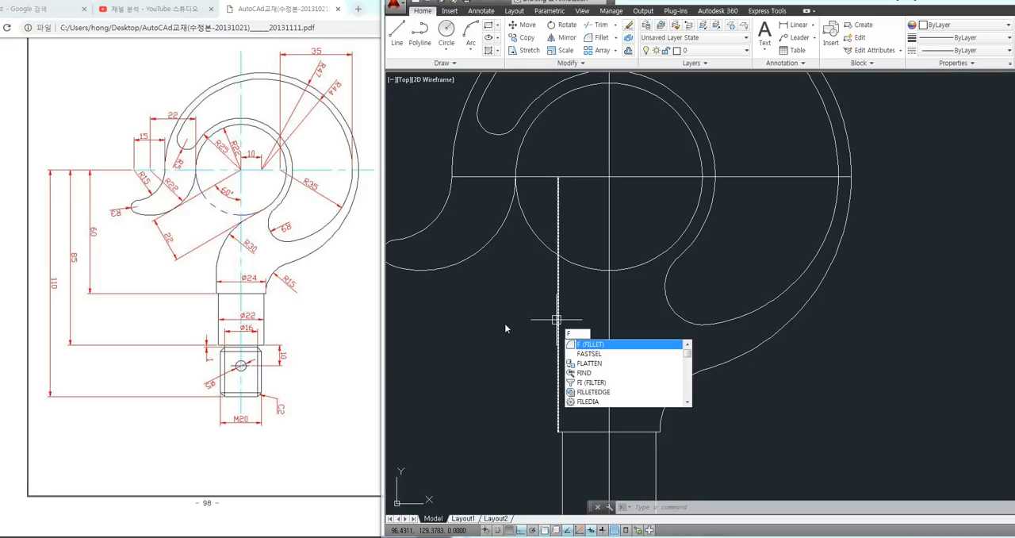
{"action": "key", "text": "Return"}
{"action": "type", "text": "r"}
{"action": "key", "text": "Return"}
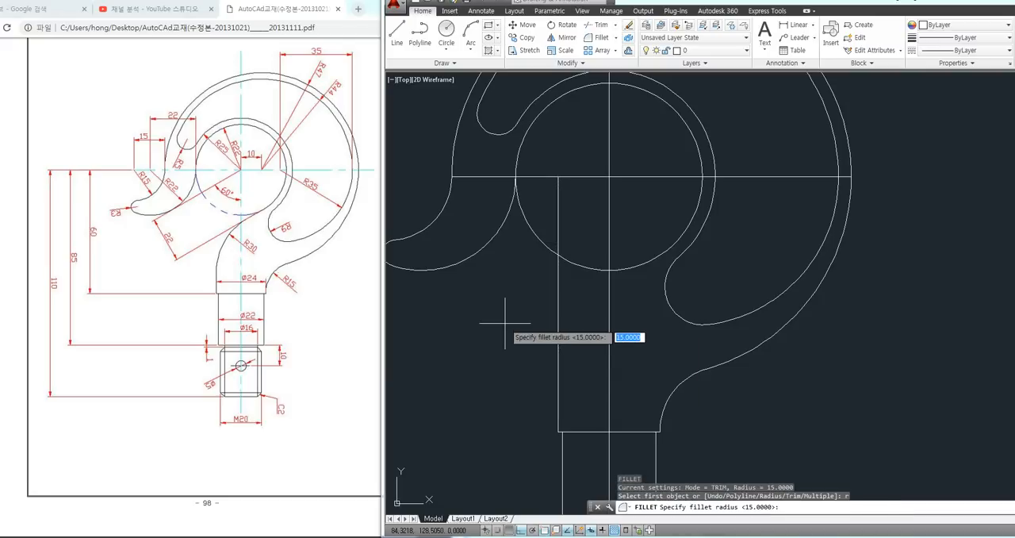
{"action": "type", "text": "30"}
{"action": "key", "text": "Return"}
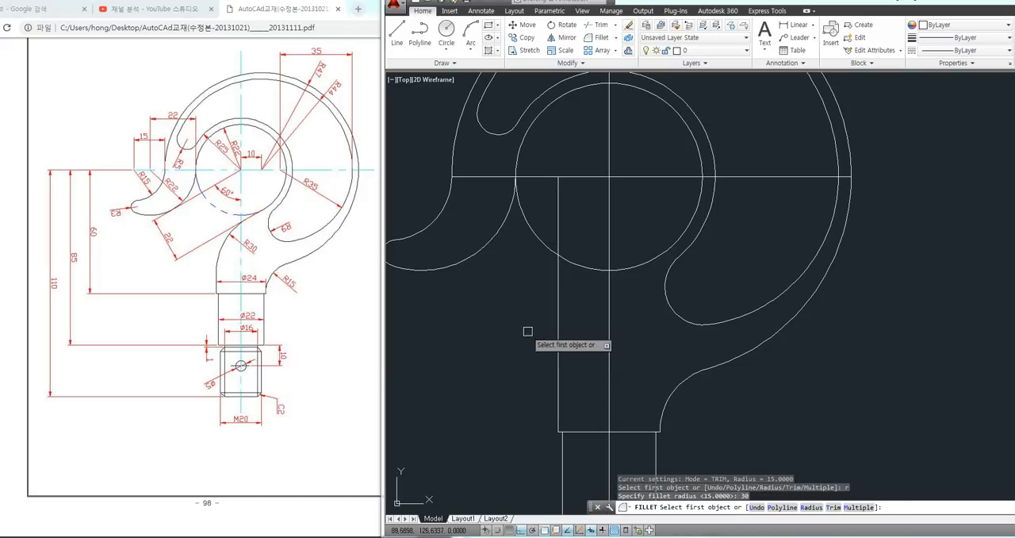
{"action": "left_click", "coordinate": [557, 342]}
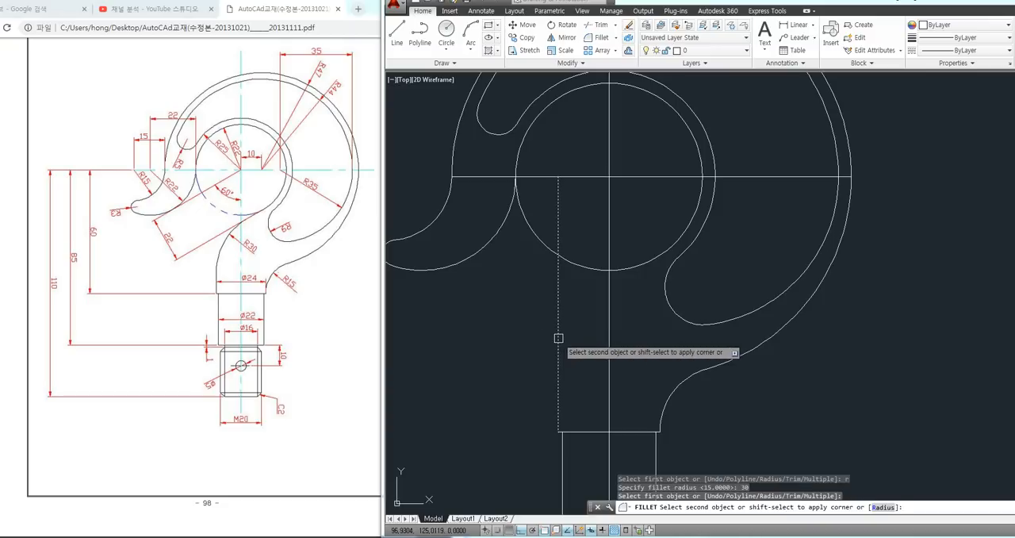
{"action": "left_click", "coordinate": [640, 265]}
{"action": "scroll", "coordinate": [717, 337], "scroll_direction": "down", "scroll_amount": 4}
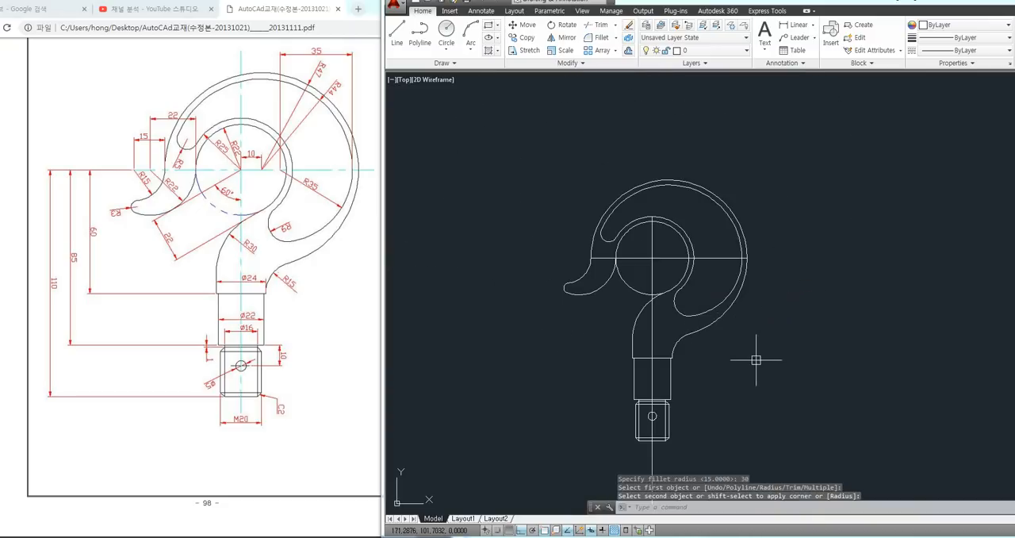
{"action": "middle_click_drag", "start_coordinate": [763, 361], "coordinate": [735, 352]}
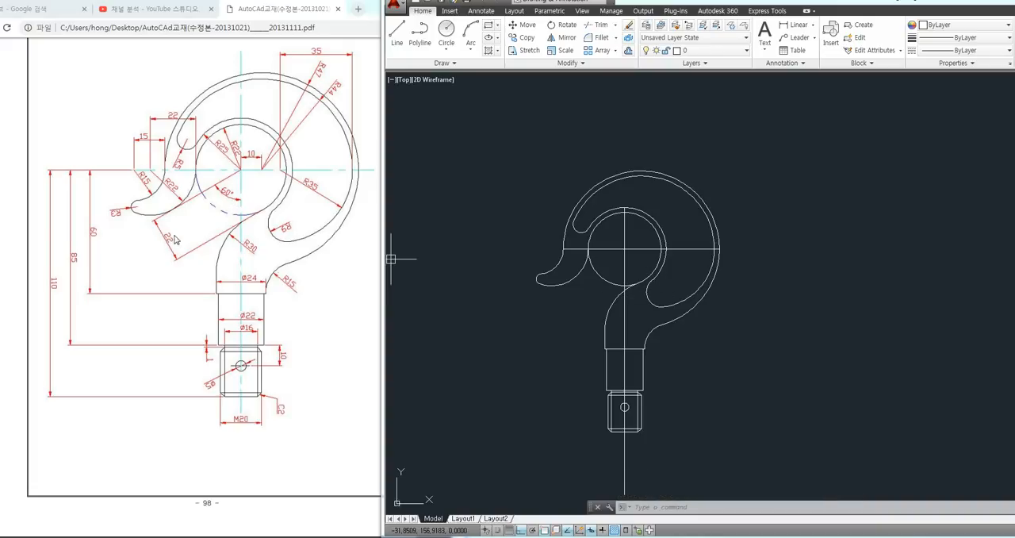
{"action": "scroll", "coordinate": [599, 292], "scroll_direction": "up", "scroll_amount": 4}
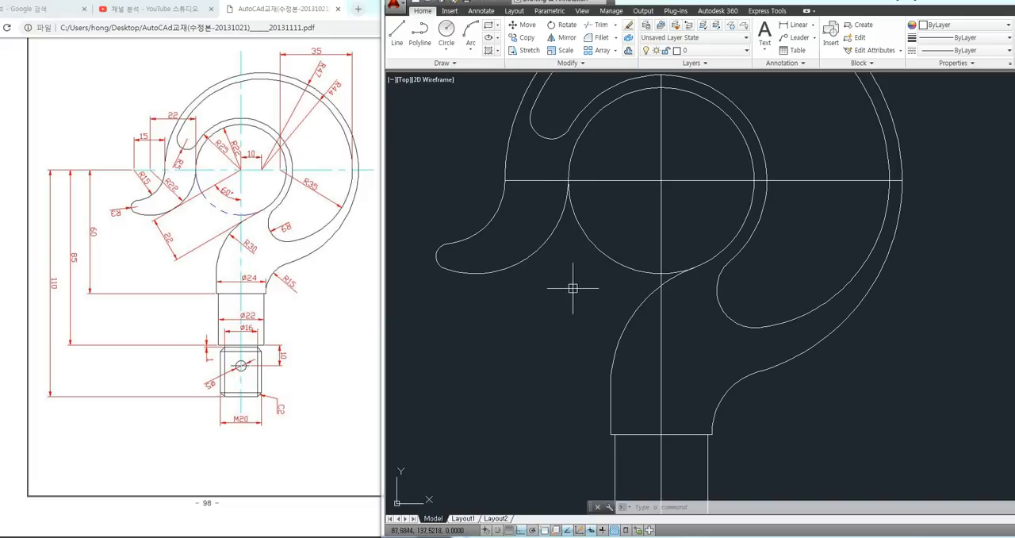
Undo the radius 30 fillet between the shank's left vertical line and the inner circle
{"action": "key", "text": "ctrl+z"}
{"action": "key", "text": "ctrl+z"}
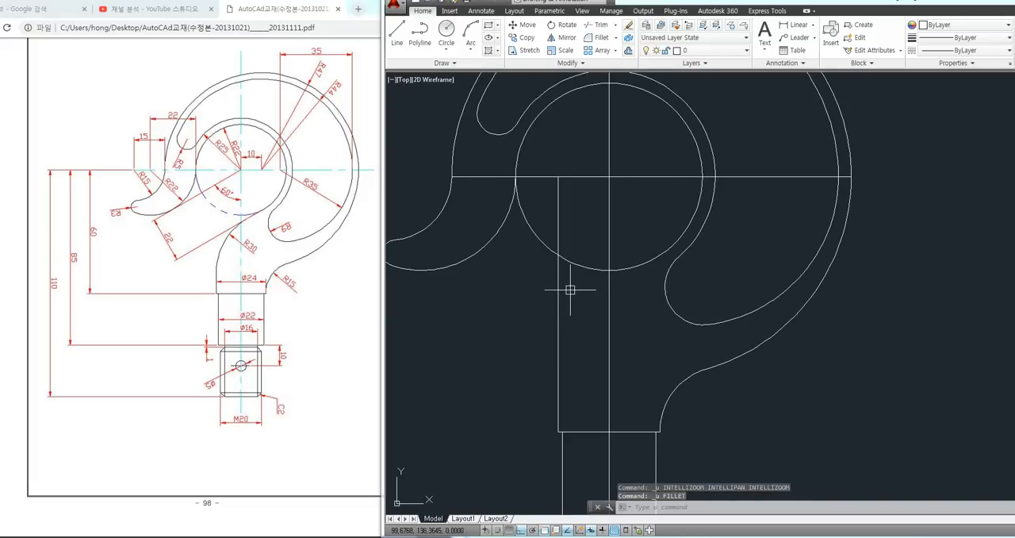
{"action": "scroll", "coordinate": [595, 306], "scroll_direction": "down", "scroll_amount": 2}
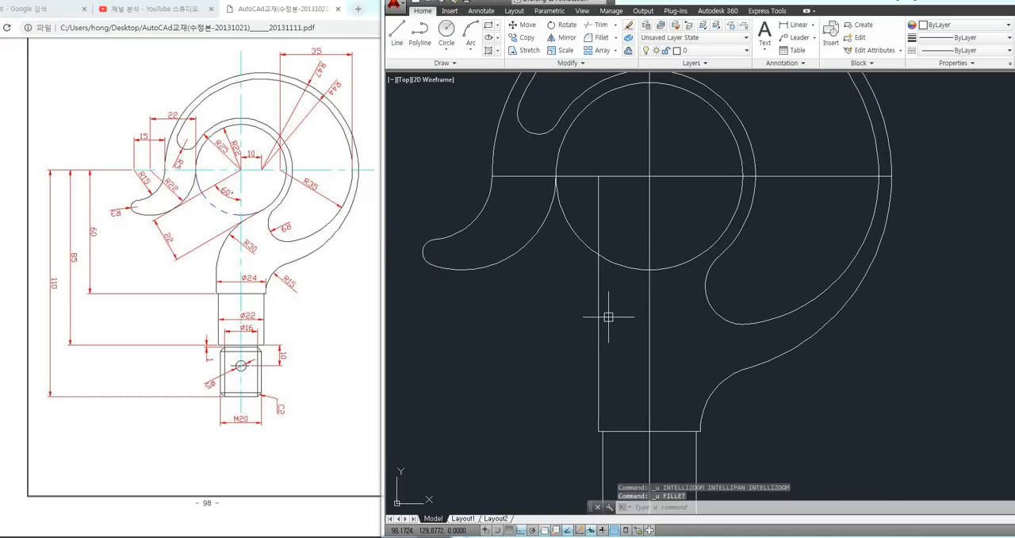
Draw a line from the inner circle's centre toward the lower left at an angle of -150 degrees
{"action": "type", "text": "l"}
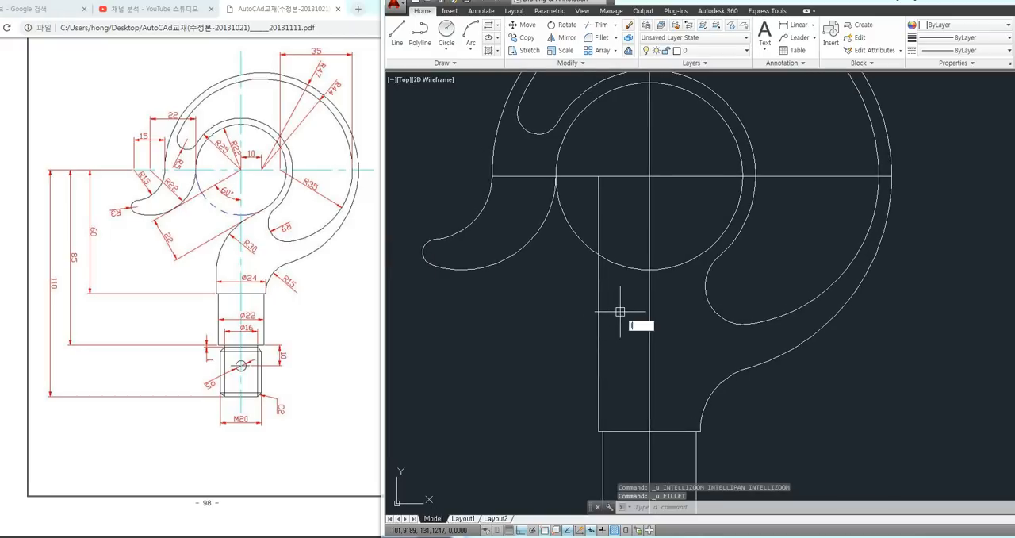
{"action": "key", "text": "Return"}
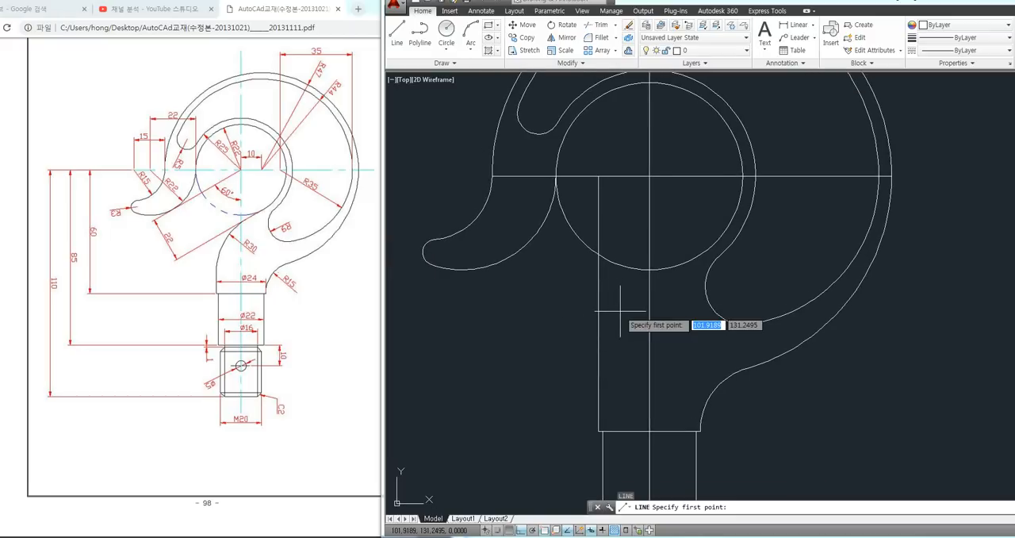
{"action": "left_click", "coordinate": [648, 175]}
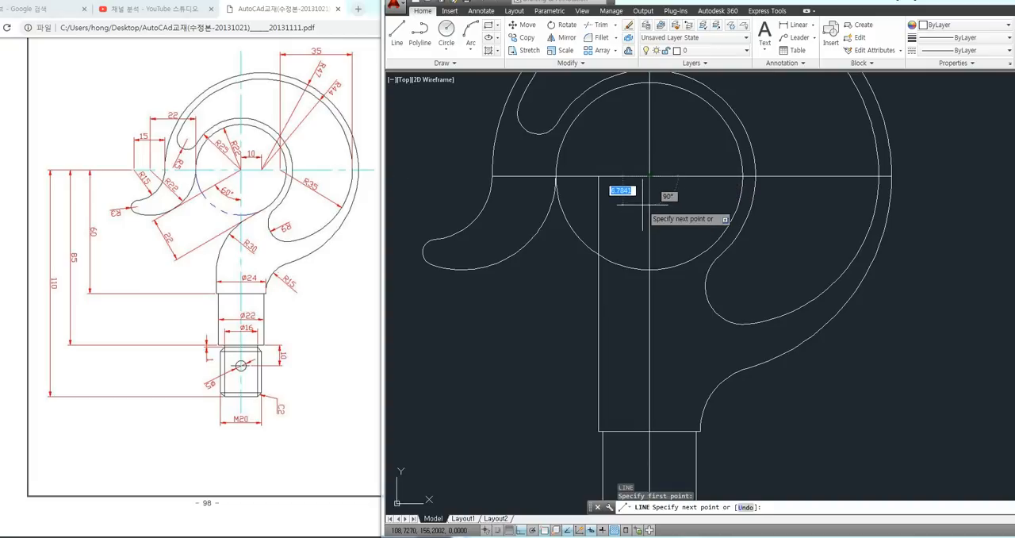
{"action": "type", "text": "<"}
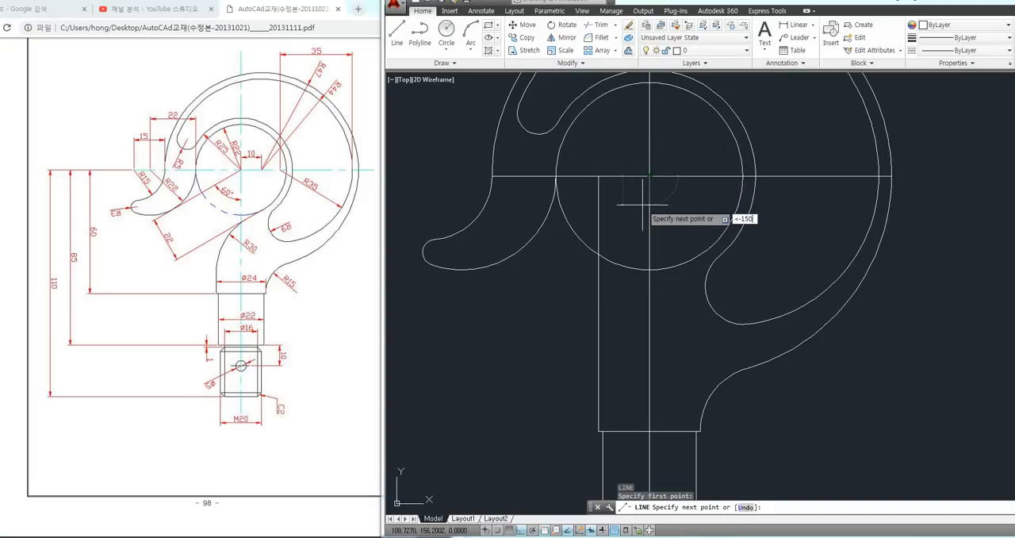
{"action": "type", "text": "-150"}
{"action": "key", "text": "Return"}
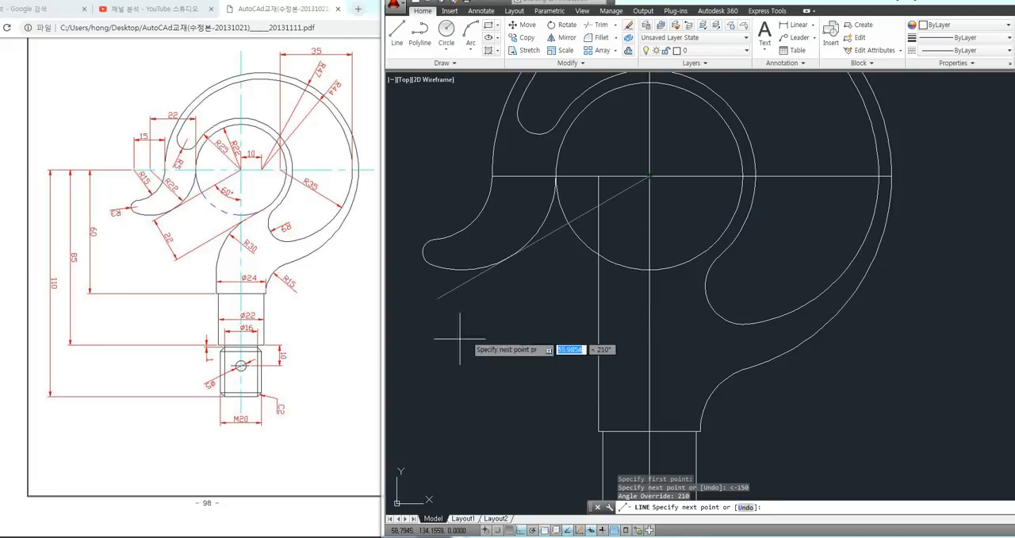
{"action": "key", "text": "Escape"}
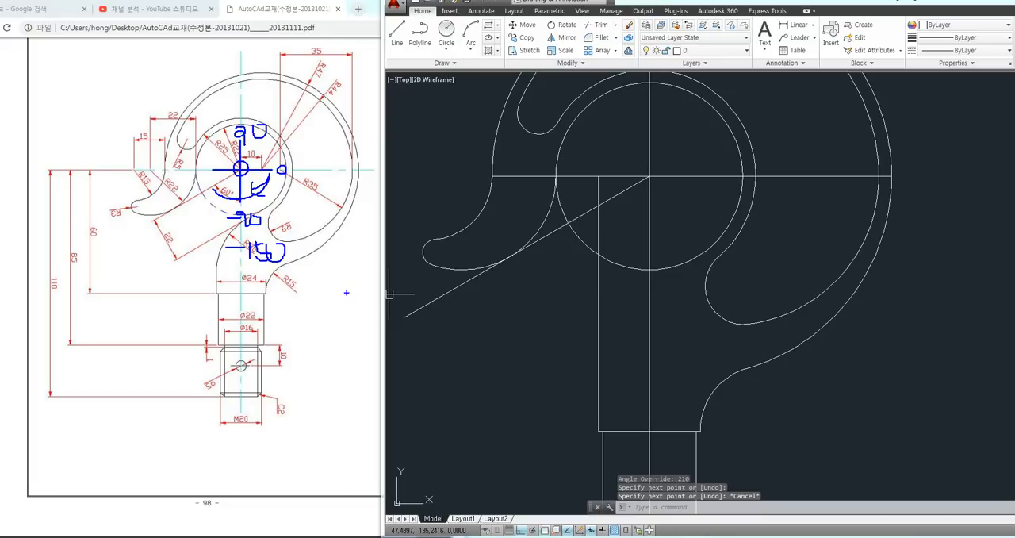
Delete the angled line running from the inner circle's centre
{"action": "key", "text": "Escape"}
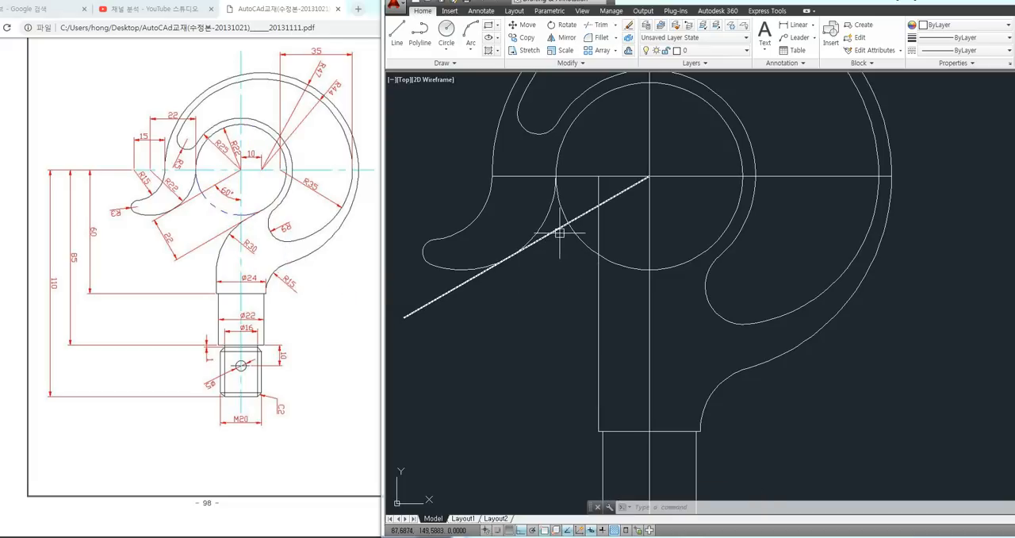
{"action": "left_click", "coordinate": [554, 231]}
{"action": "key", "text": "Delete"}
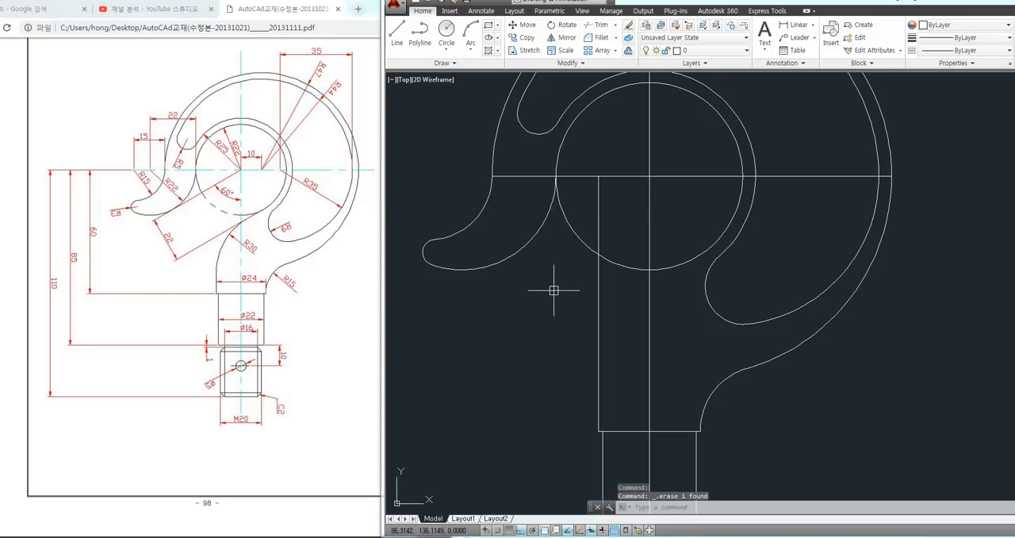
Draw a line about 65 mm long from the inner circle's centre at -150 degrees, extending past the hook's tip curve
{"action": "type", "text": "L"}
{"action": "key", "text": "Return"}
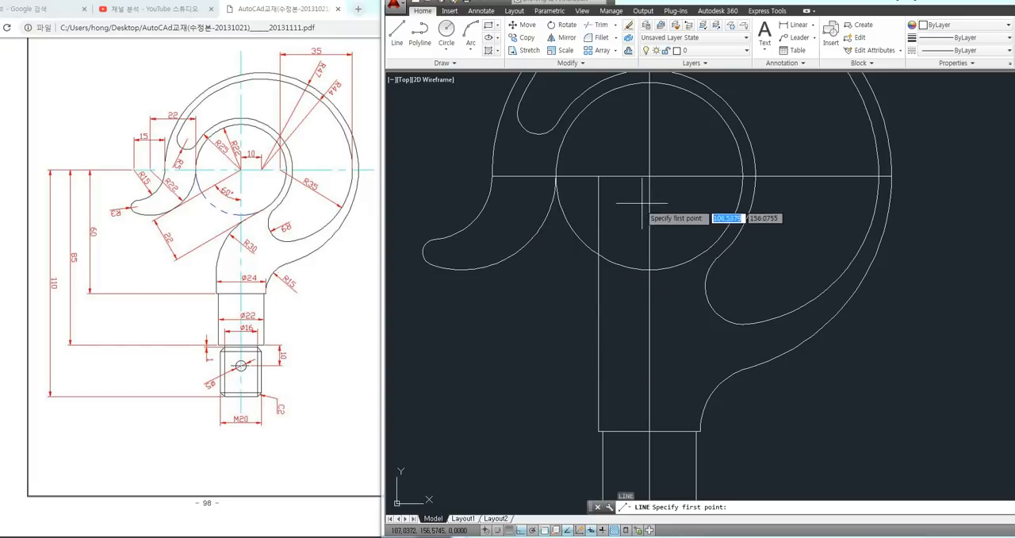
{"action": "left_click", "coordinate": [649, 175]}
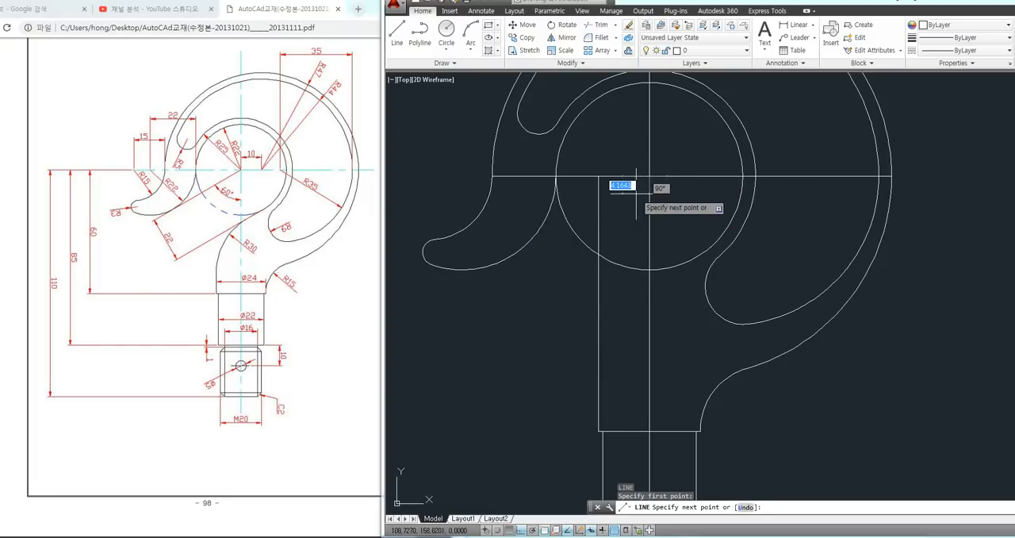
{"action": "type", "text": "<-150"}
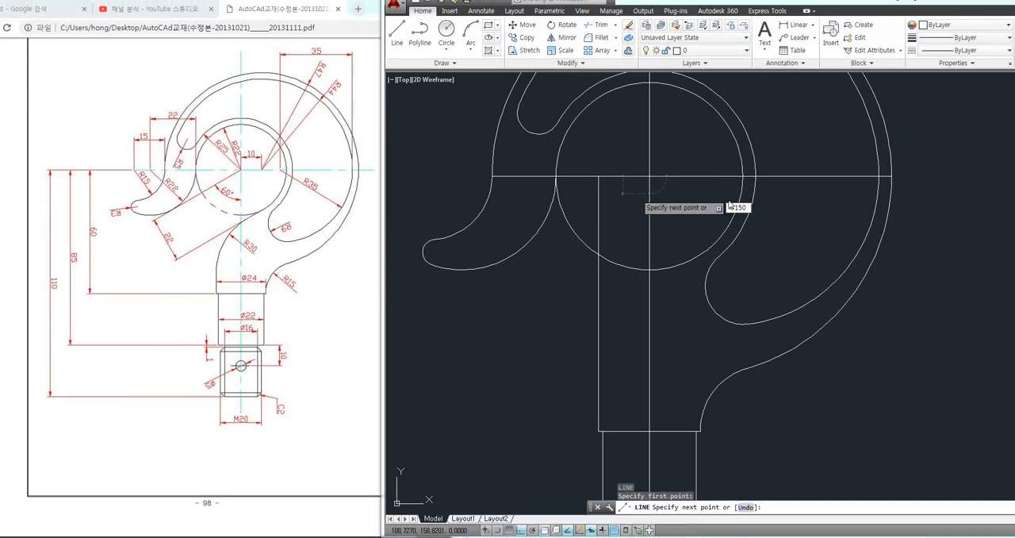
{"action": "key", "text": "Return"}
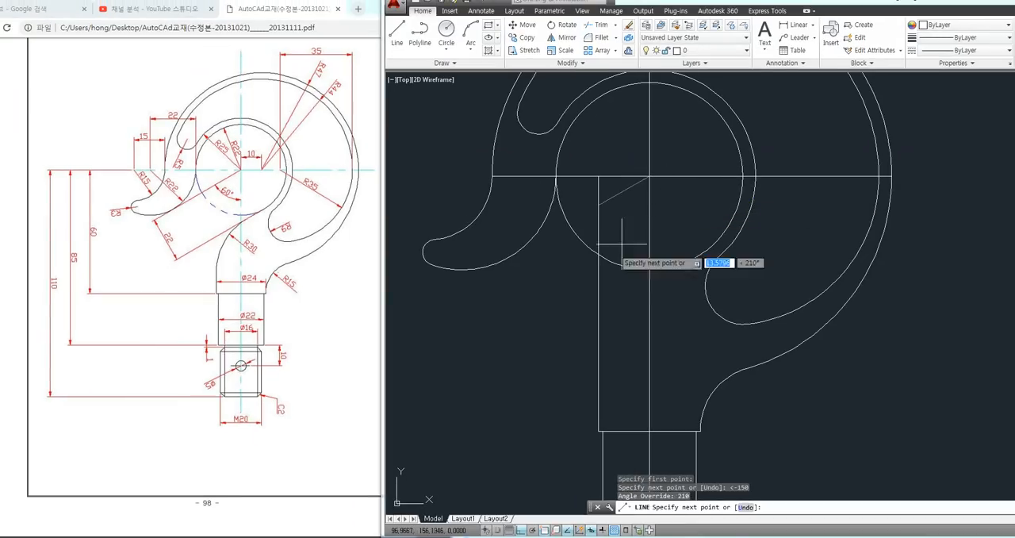
{"action": "left_click", "coordinate": [452, 366]}
{"action": "key", "text": "Escape"}
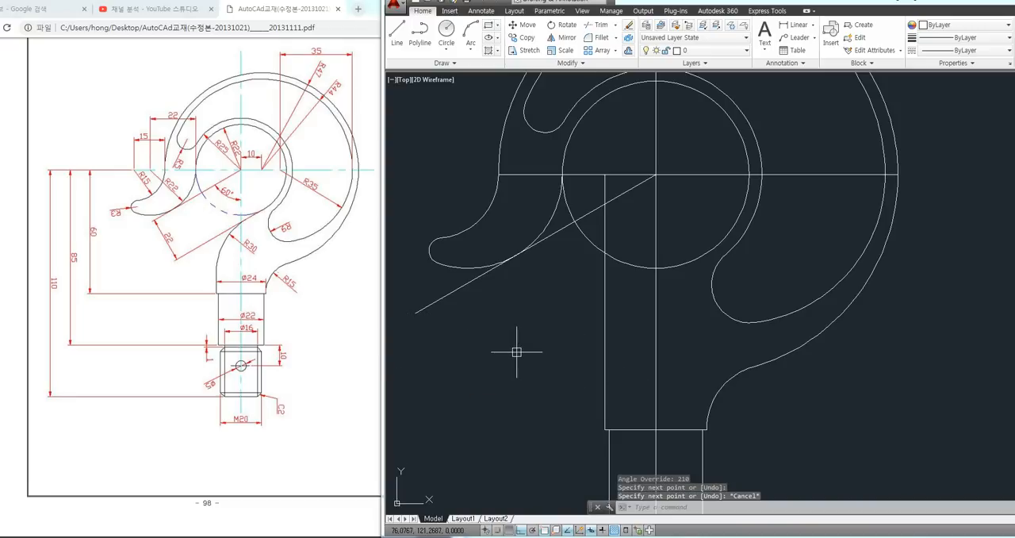
{"action": "left_click", "coordinate": [465, 282]}
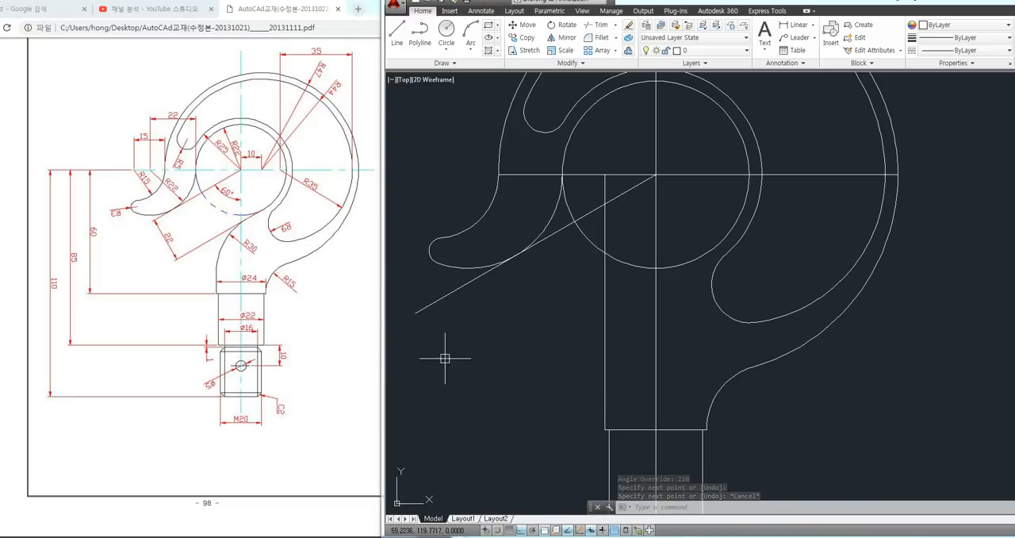
Offset the angled line 22 toward the lower right, below the inner circle, and delete the original angled line
{"action": "type", "text": "o"}
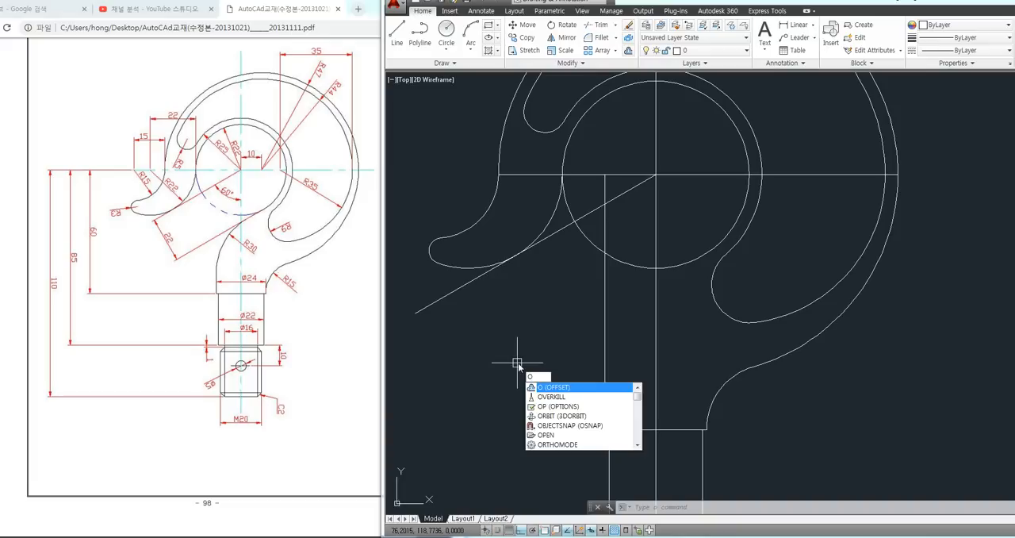
{"action": "key", "text": "Return"}
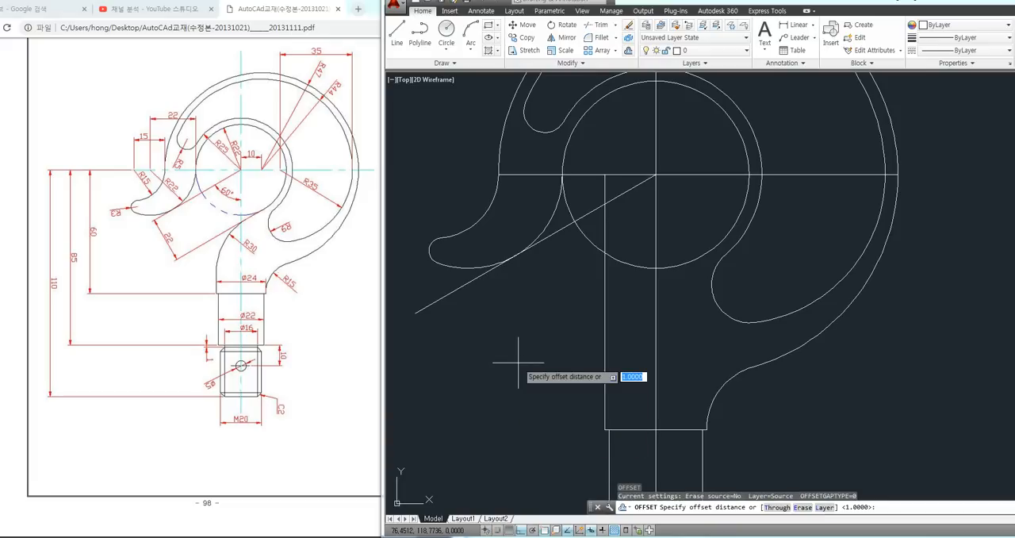
{"action": "type", "text": "22"}
{"action": "key", "text": "Return"}
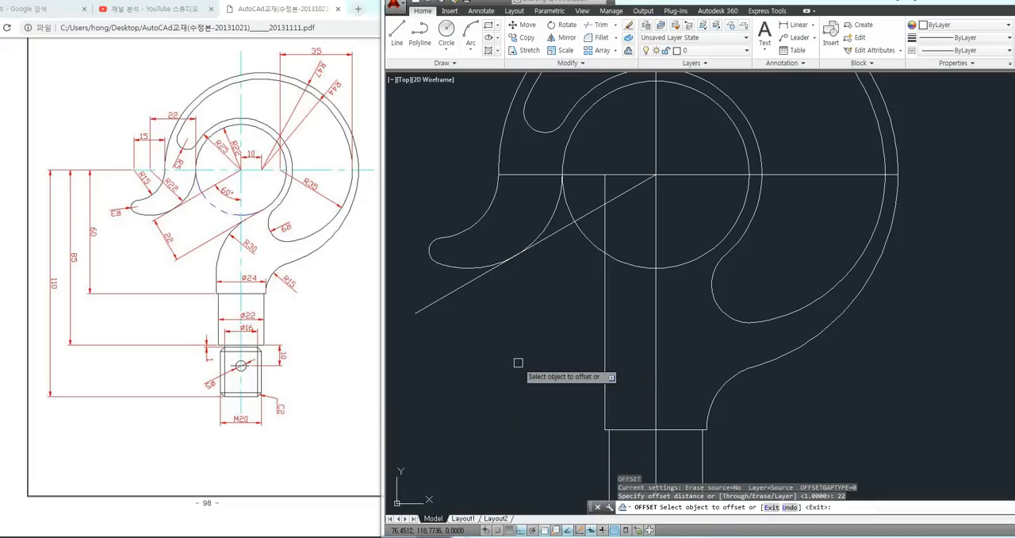
{"action": "left_click", "coordinate": [467, 284]}
{"action": "left_click", "coordinate": [562, 360]}
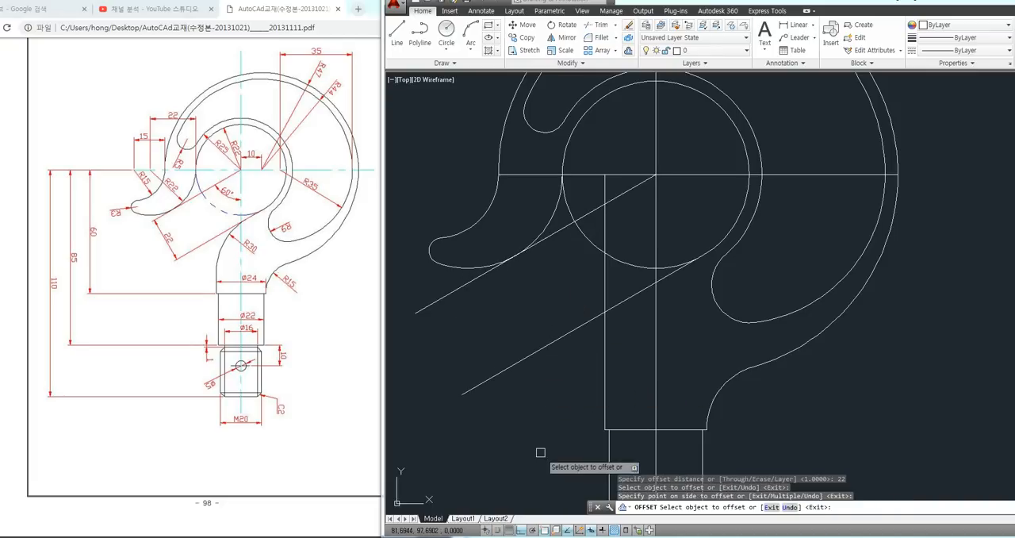
{"action": "key", "text": "Escape"}
{"action": "key", "text": "Escape"}
{"action": "left_click", "coordinate": [440, 299]}
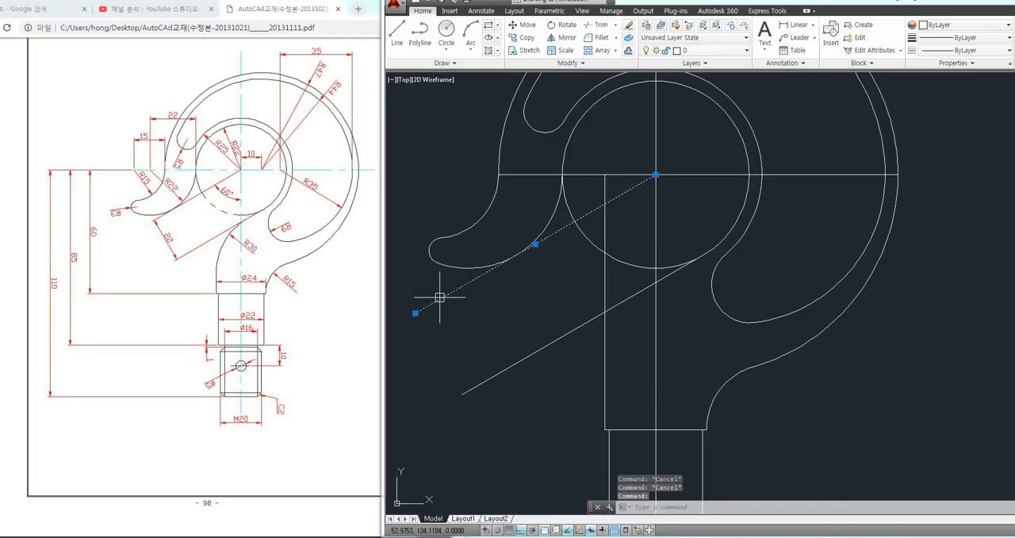
{"action": "key", "text": "Delete"}
Fillet the offset angled line and the shank's left vertical line with a radius of 30
{"action": "middle_click_drag", "start_coordinate": [555, 370], "coordinate": [492, 349]}
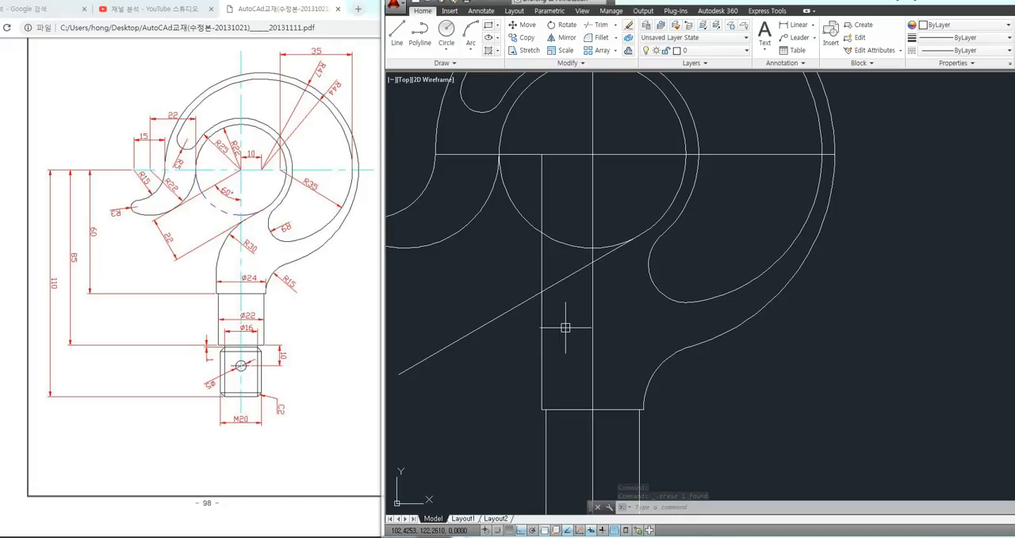
{"action": "type", "text": "f"}
{"action": "key", "text": "Return"}
{"action": "type", "text": "r"}
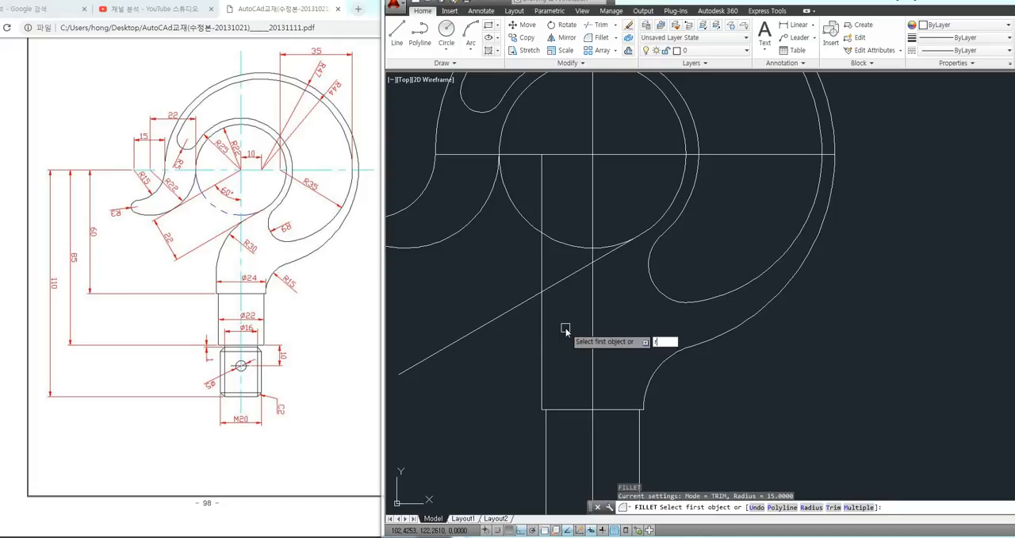
{"action": "key", "text": "Return"}
{"action": "type", "text": "30"}
{"action": "key", "text": "Return"}
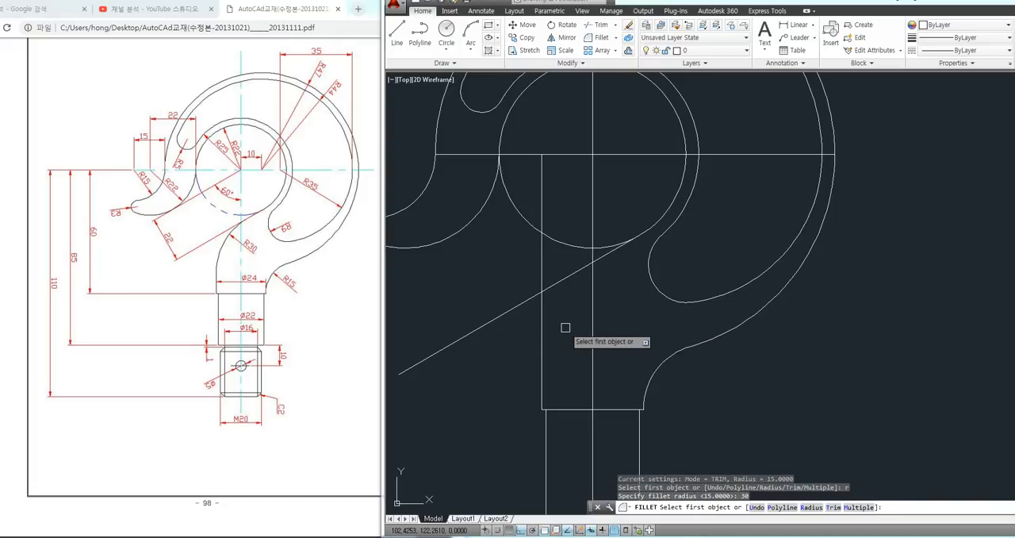
{"action": "left_click", "coordinate": [566, 276]}
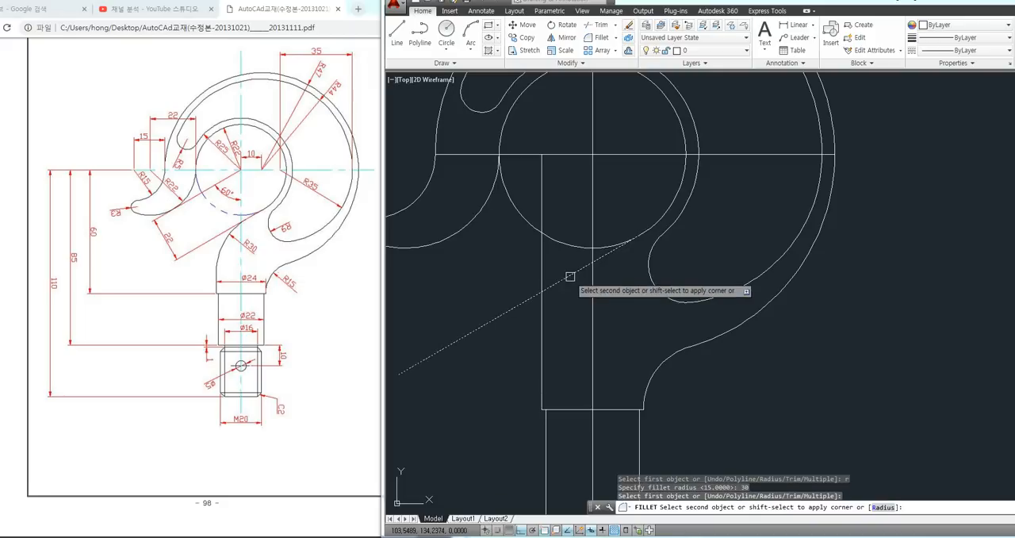
{"action": "left_click", "coordinate": [543, 327]}
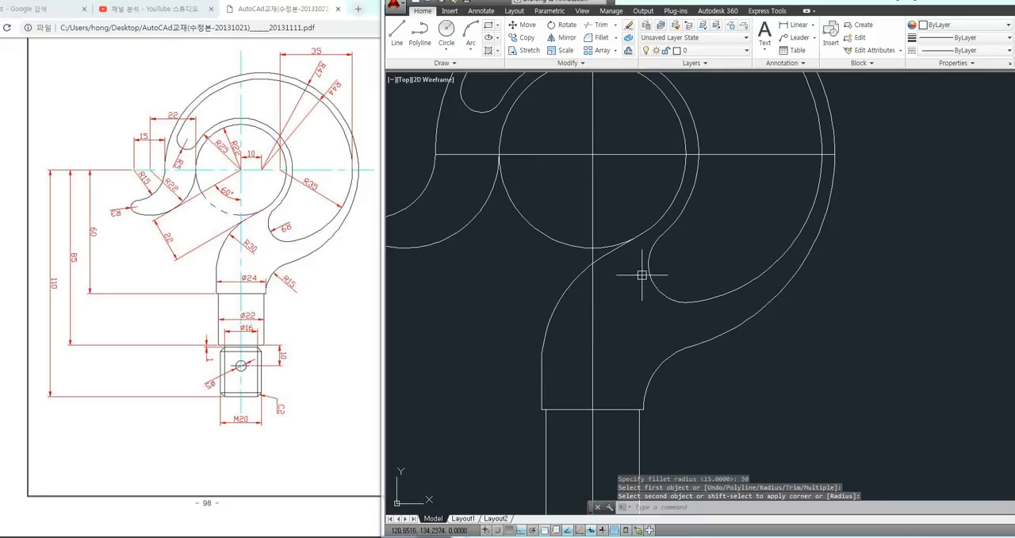
{"action": "left_click", "coordinate": [621, 245]}
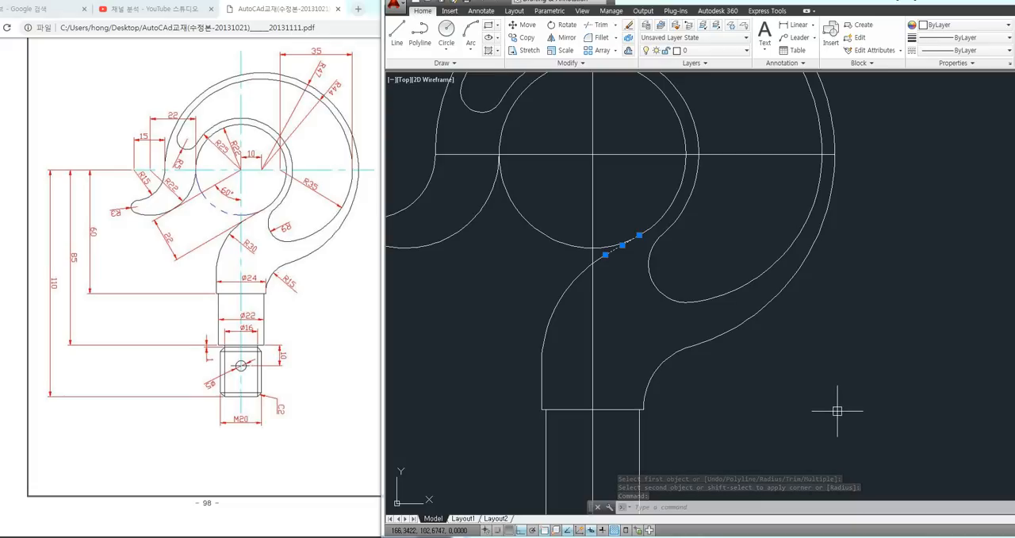
{"action": "key", "text": "Escape"}
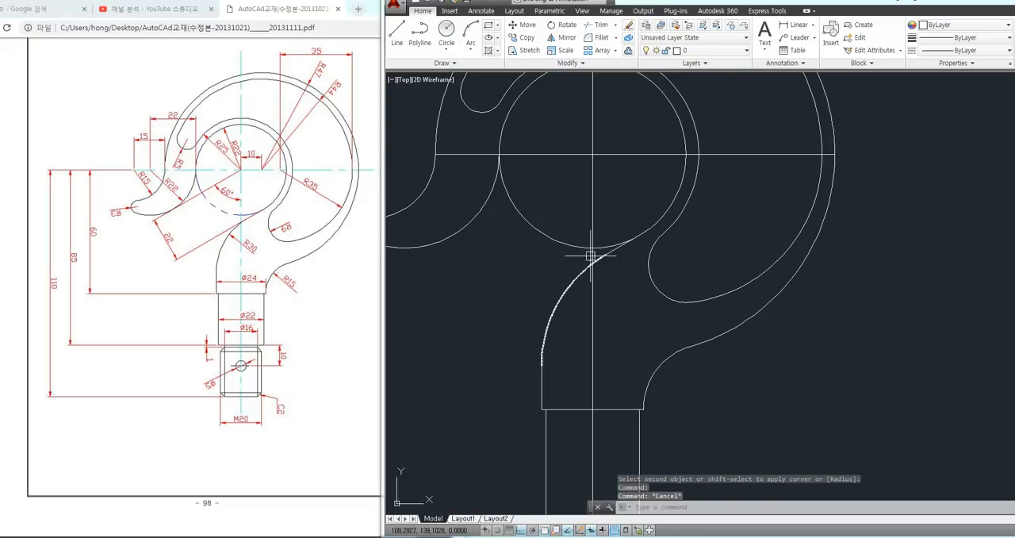
Set the current object colour to Red
{"action": "middle_click_drag", "start_coordinate": [469, 272], "coordinate": [512, 276]}
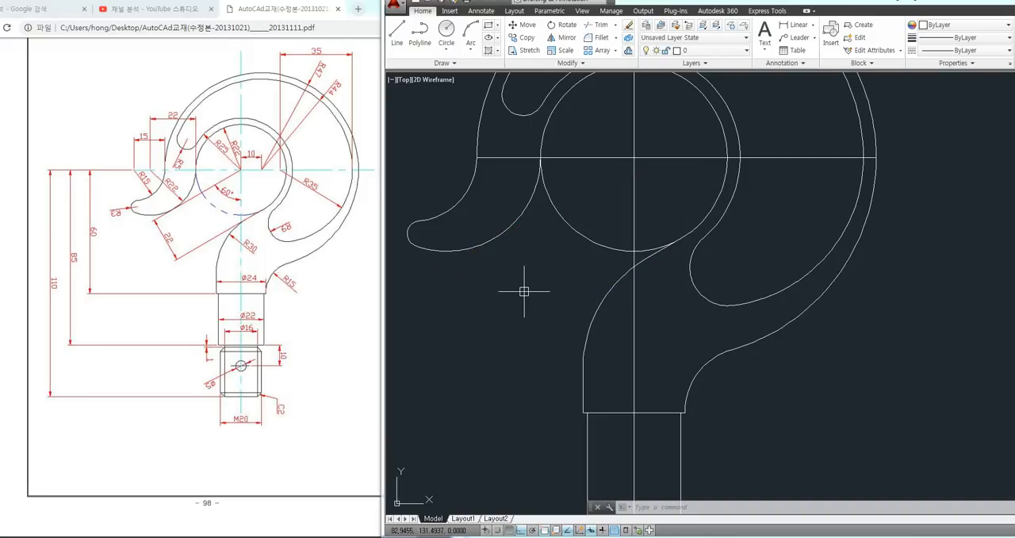
{"action": "left_click", "coordinate": [956, 25]}
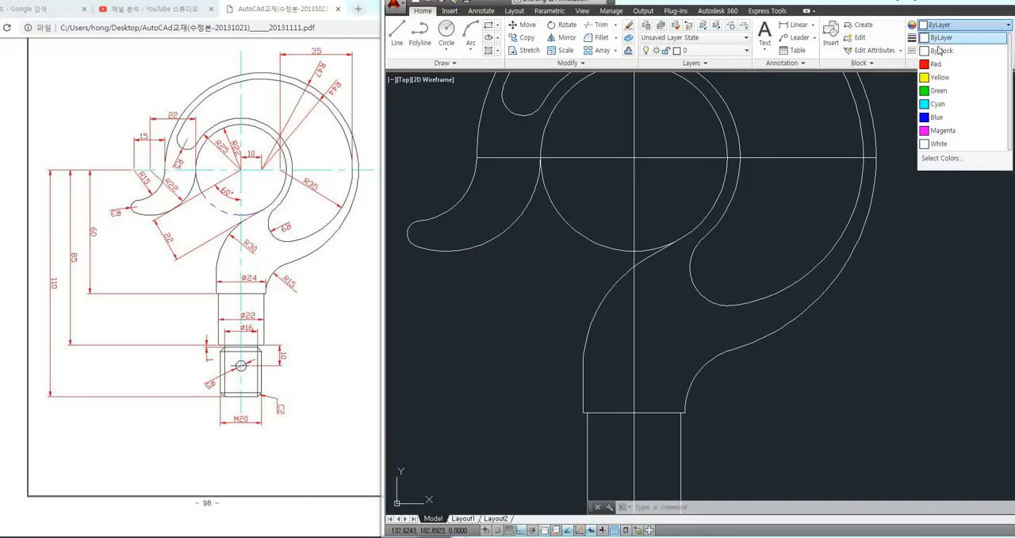
{"action": "left_click", "coordinate": [939, 65]}
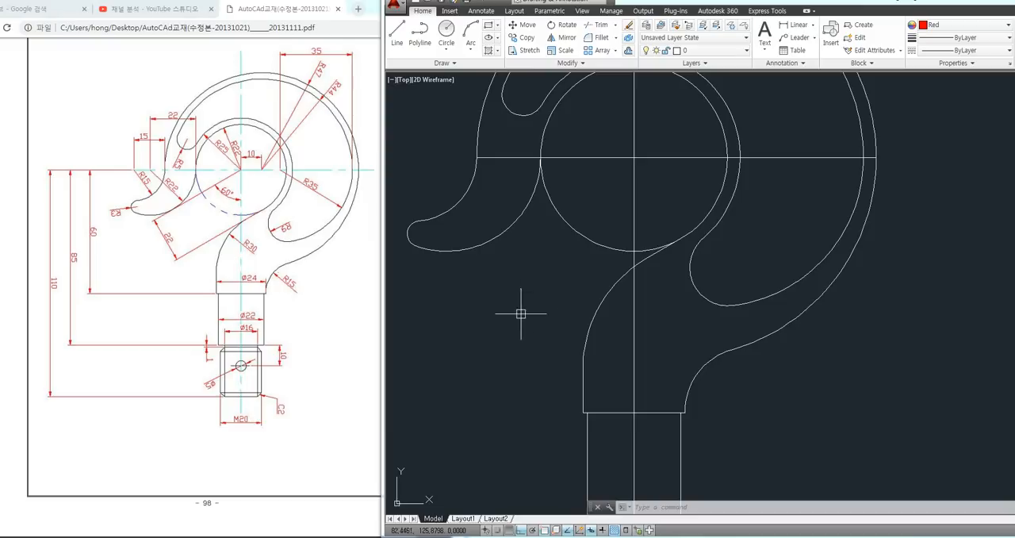
{"action": "key", "text": "Escape"}
{"action": "key", "text": "Escape"}
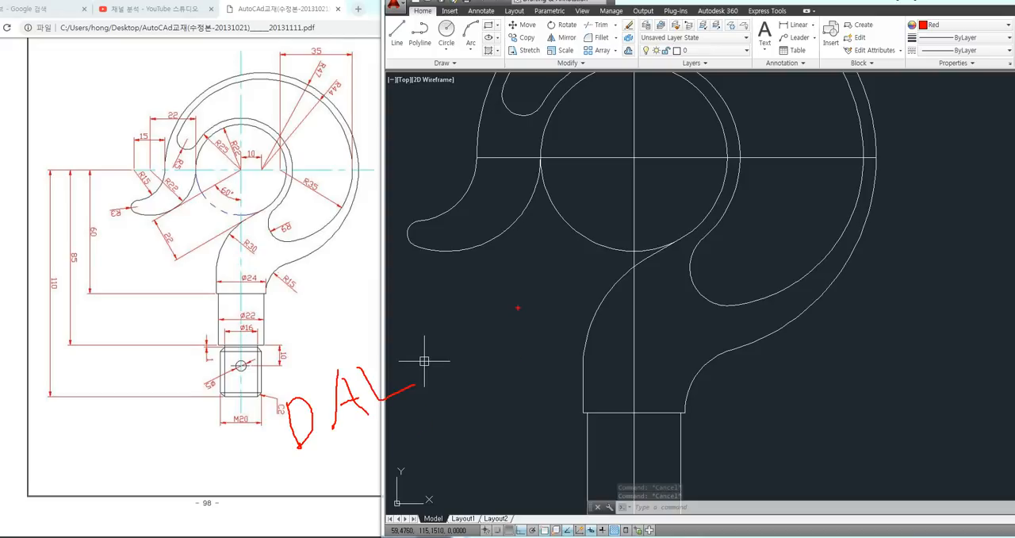
{"action": "key", "text": "Escape"}
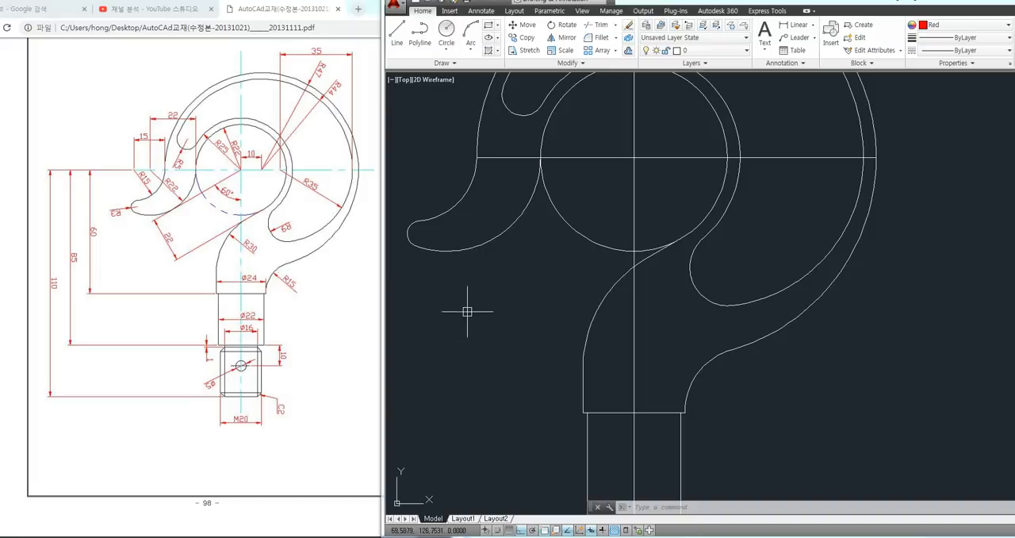
{"action": "left_click", "coordinate": [812, 28]}
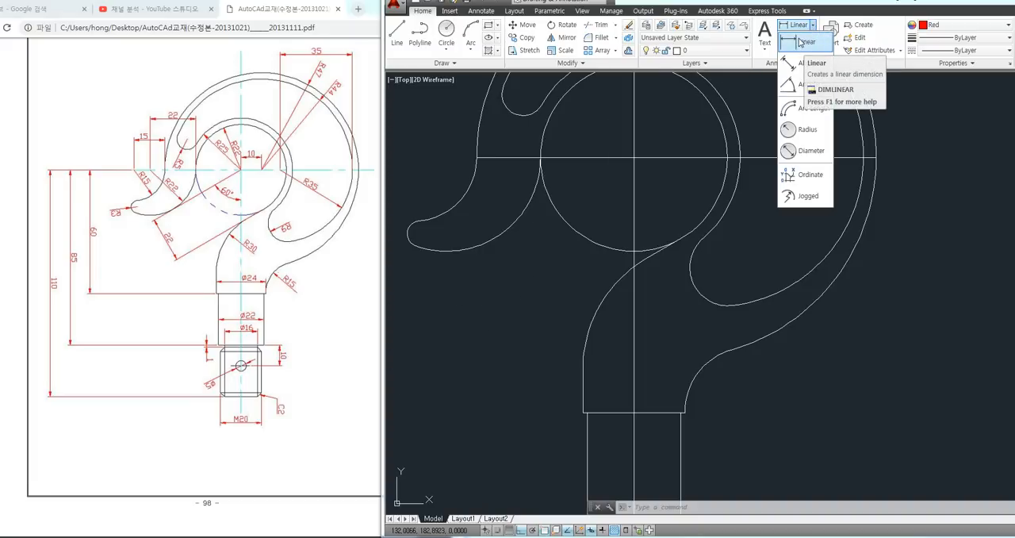
{"action": "key", "text": "Escape"}
{"action": "key", "text": "Escape"}
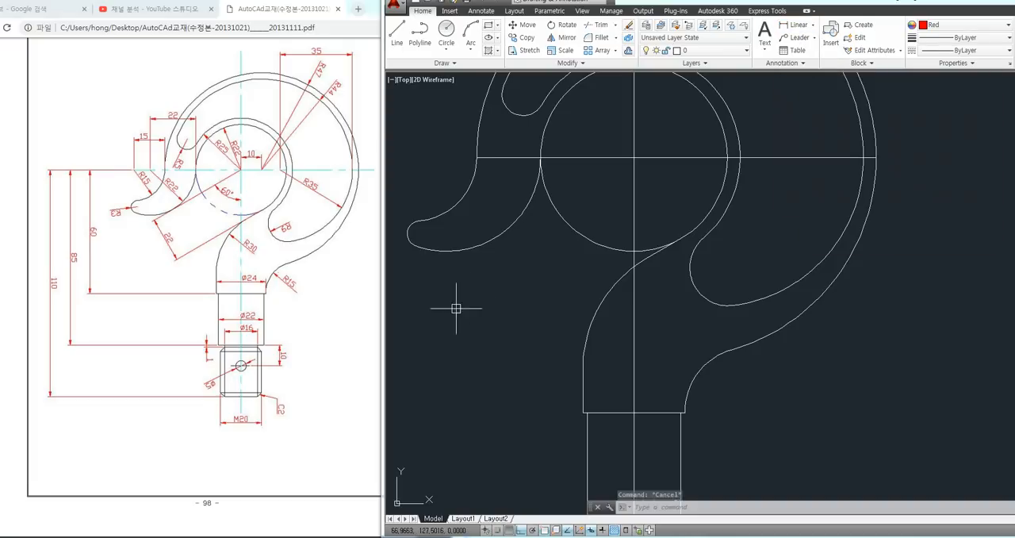
Dimension the perpendicular distance from the inner circle's centre to the short angled line with a rotated linear dimension, placed below the hook tip
{"action": "type", "text": "dli"}
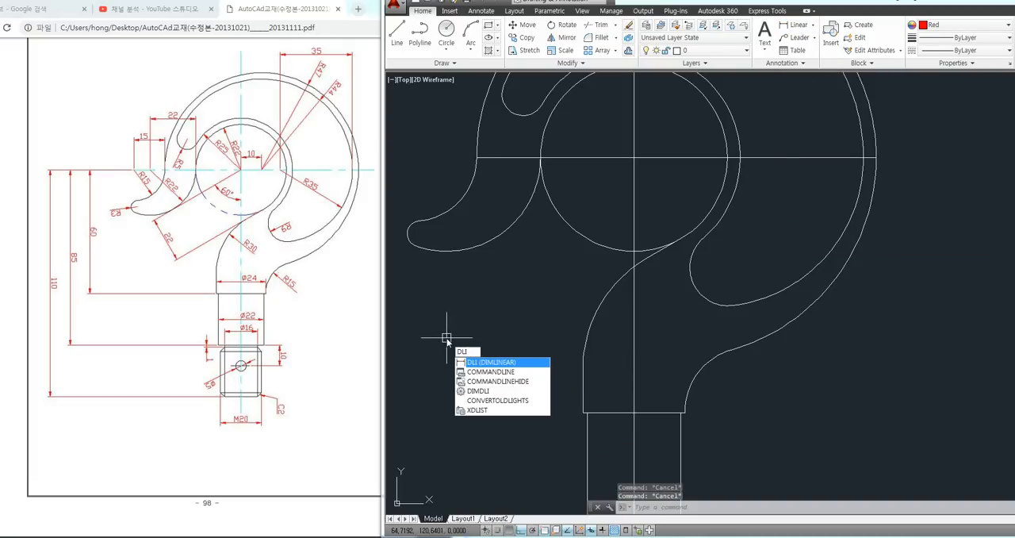
{"action": "key", "text": "Return"}
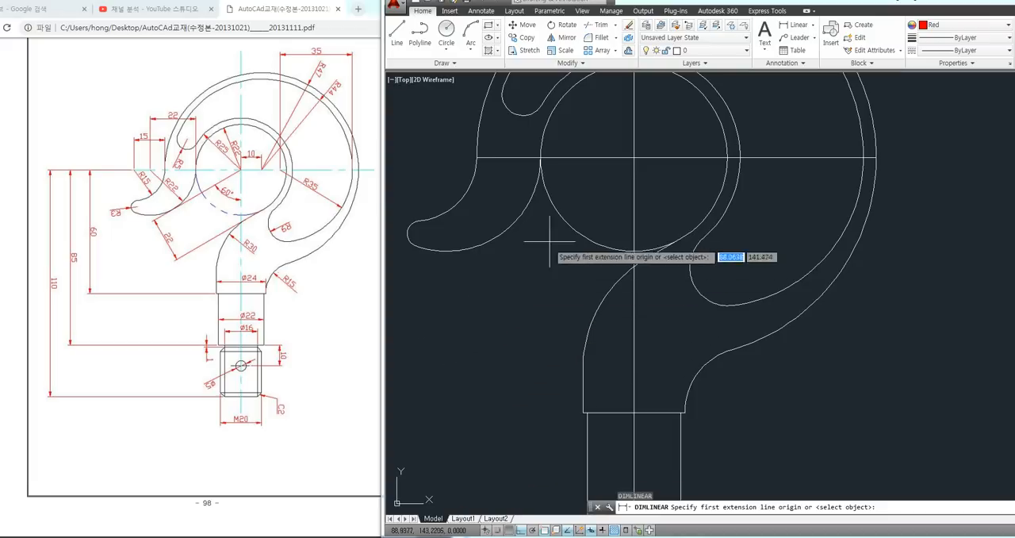
{"action": "left_click", "coordinate": [633, 157]}
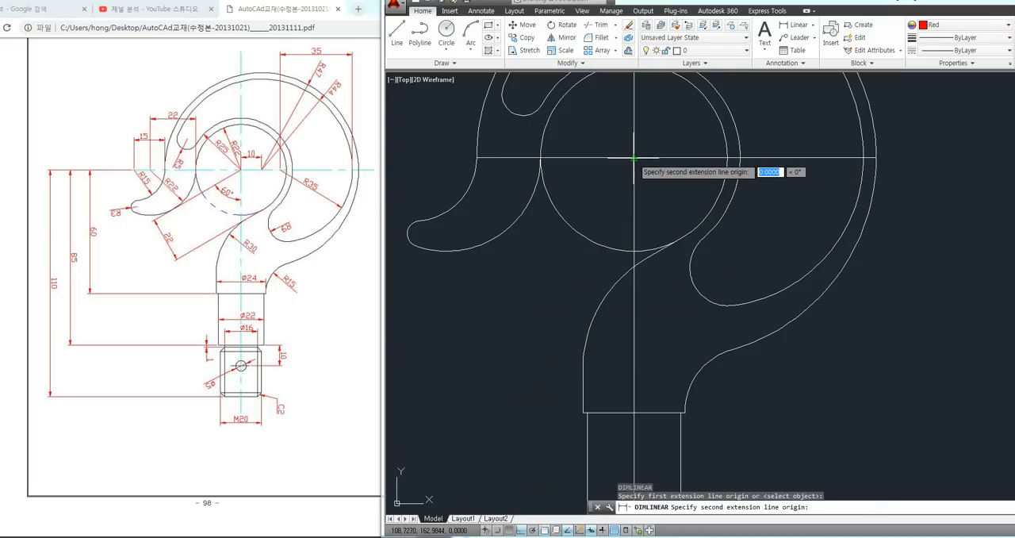
{"action": "left_click", "coordinate": [647, 257]}
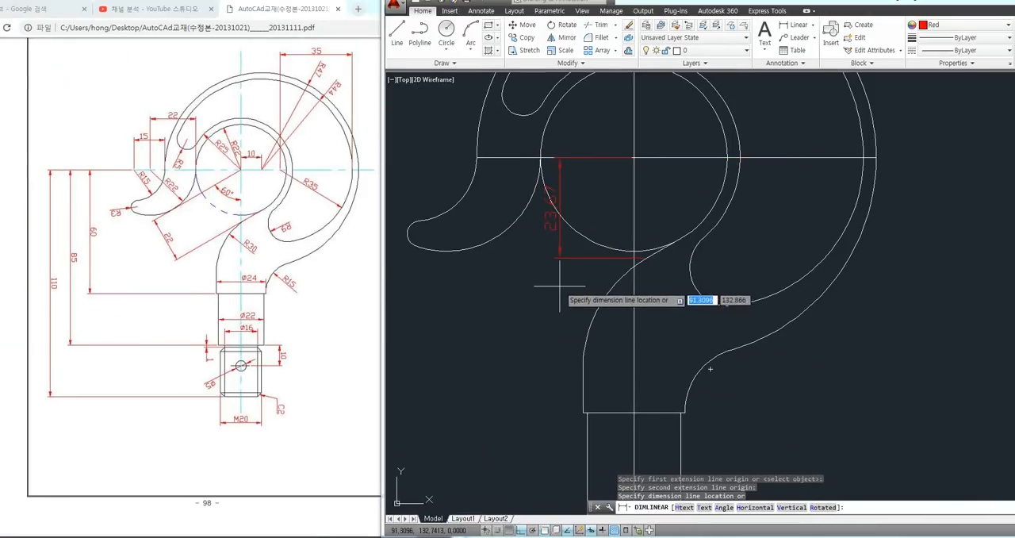
{"action": "type", "text": "r"}
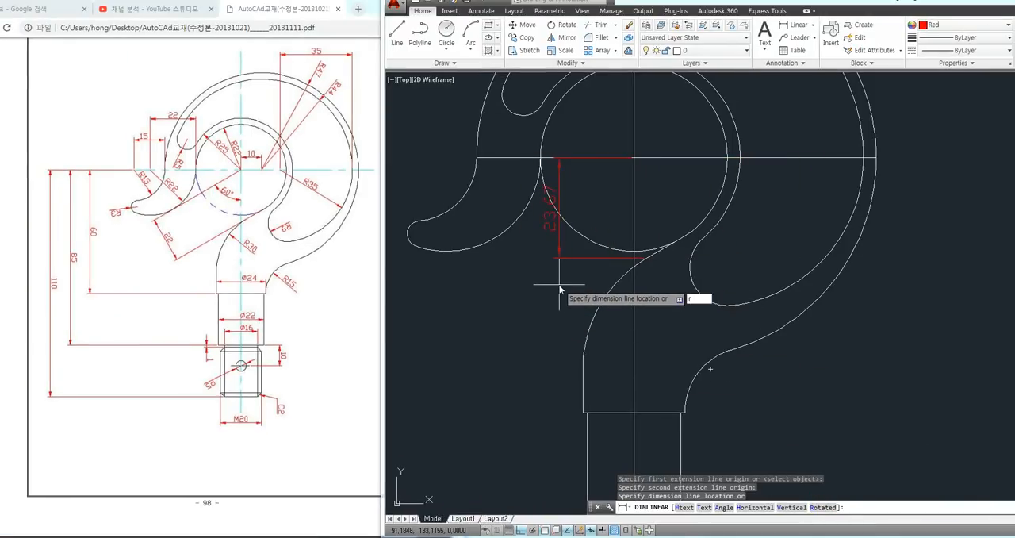
{"action": "key", "text": "Return"}
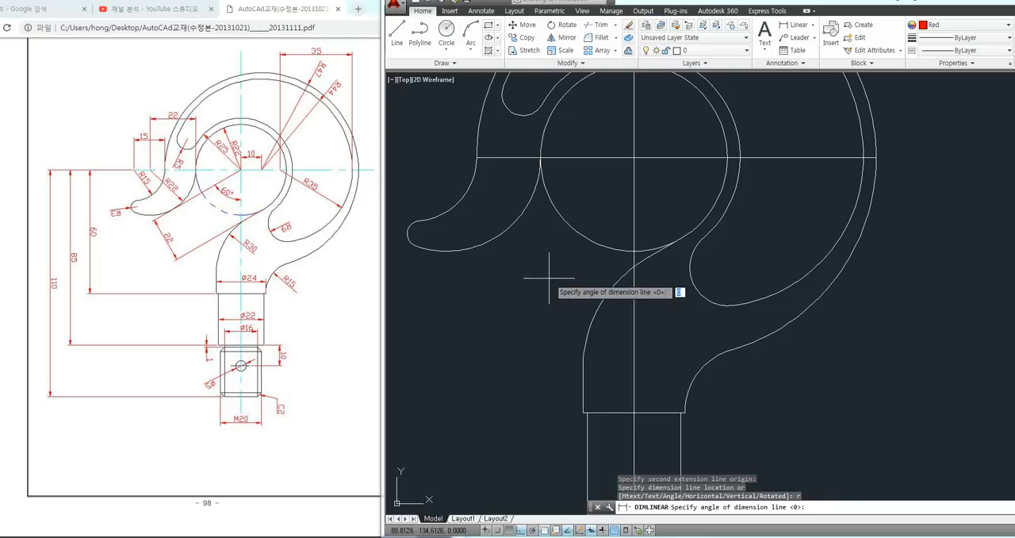
{"action": "scroll", "coordinate": [666, 255], "scroll_direction": "up", "scroll_amount": 3}
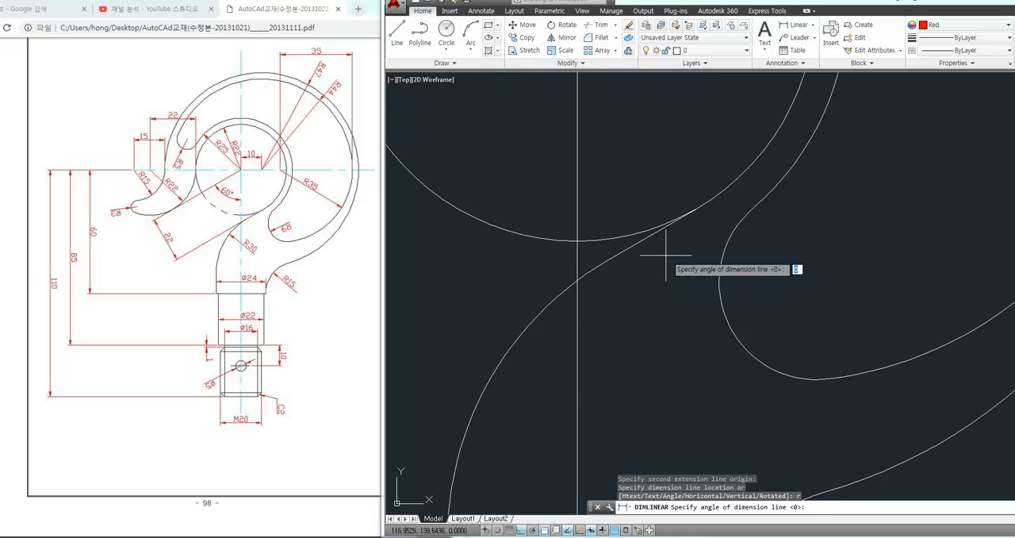
{"action": "scroll", "coordinate": [665, 229], "scroll_direction": "up", "scroll_amount": 2}
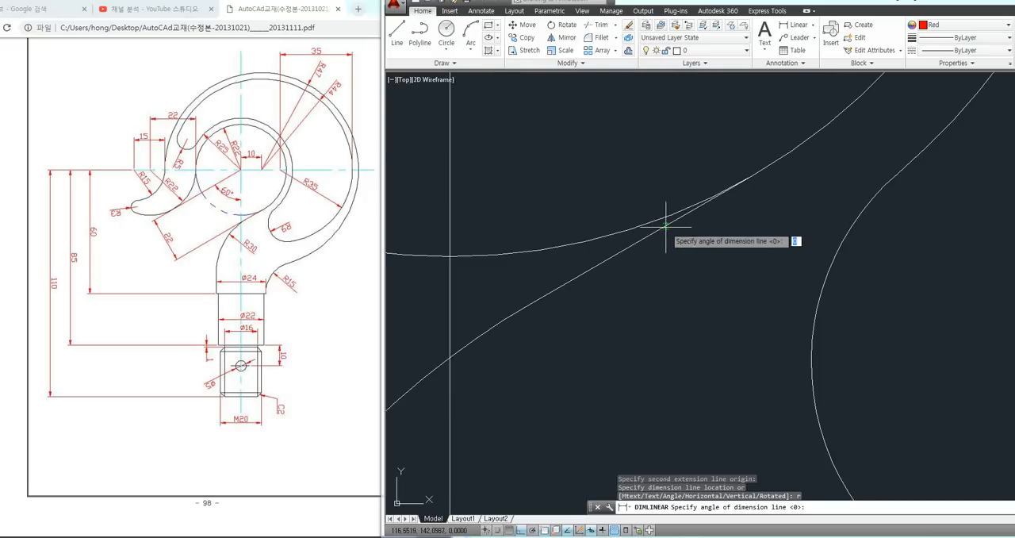
{"action": "left_click", "coordinate": [654, 233]}
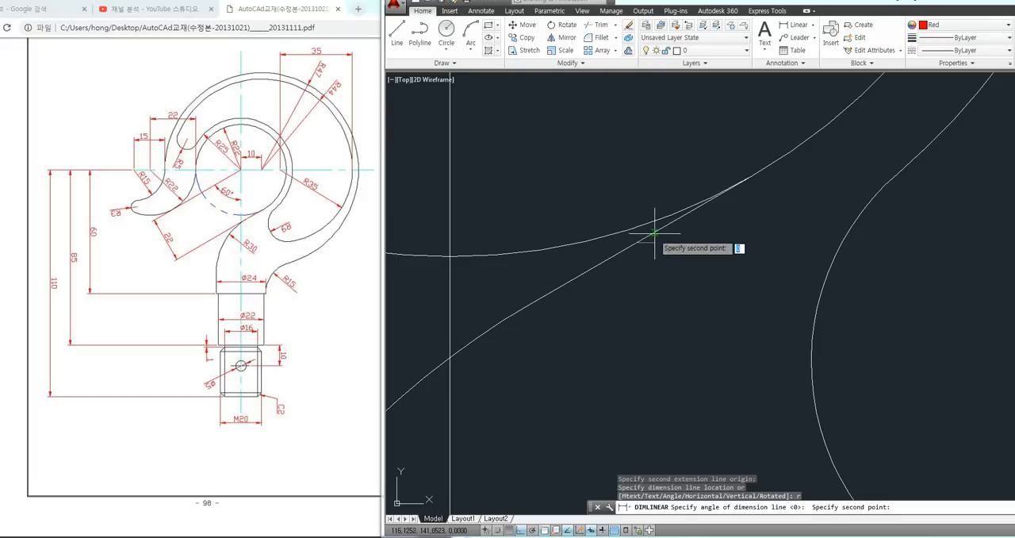
{"action": "left_click", "coordinate": [664, 228]}
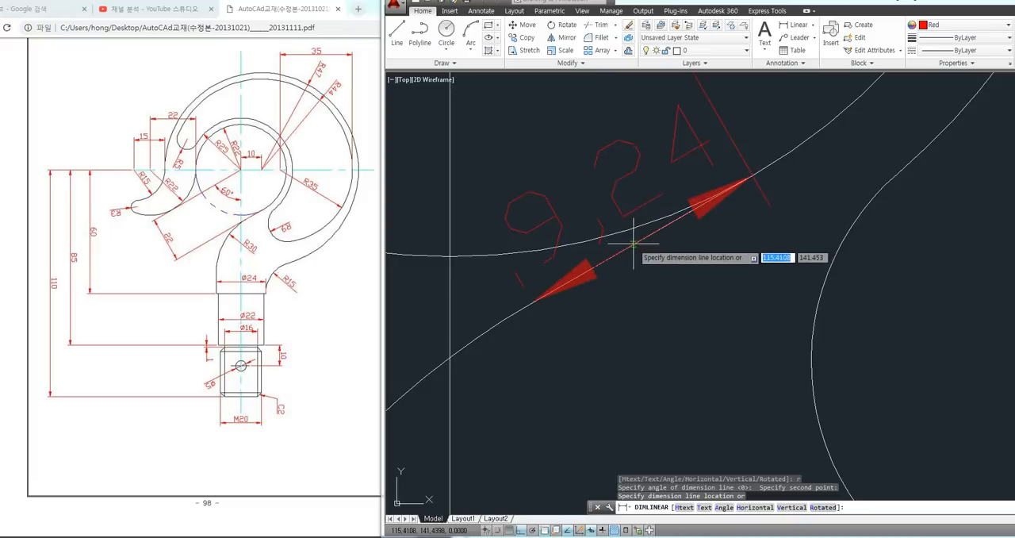
{"action": "scroll", "coordinate": [652, 234], "scroll_direction": "down", "scroll_amount": 9}
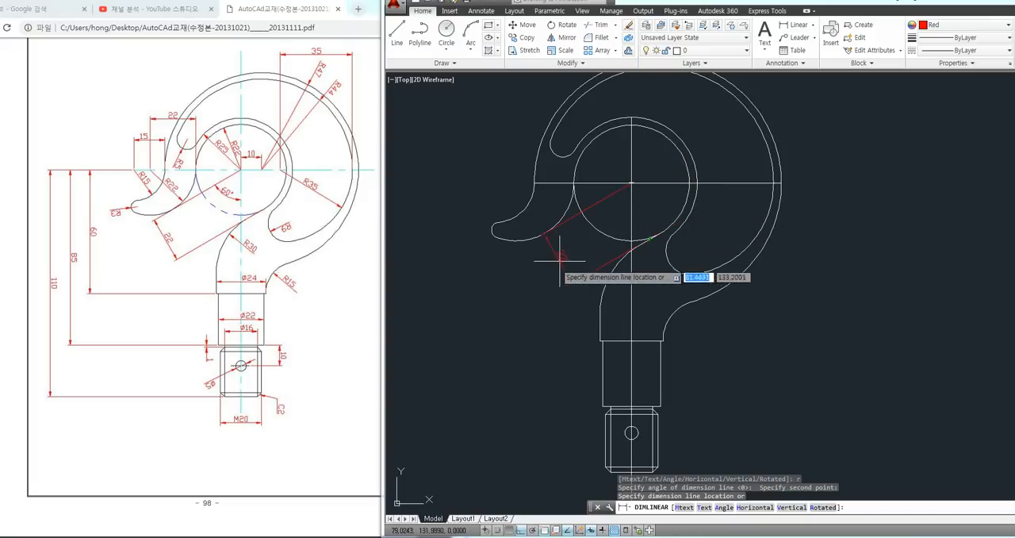
{"action": "left_click", "coordinate": [538, 275]}
Delete the rotated dimension between the inner circle's centre and the short angled line
{"action": "scroll", "coordinate": [623, 211], "scroll_direction": "up", "scroll_amount": 2}
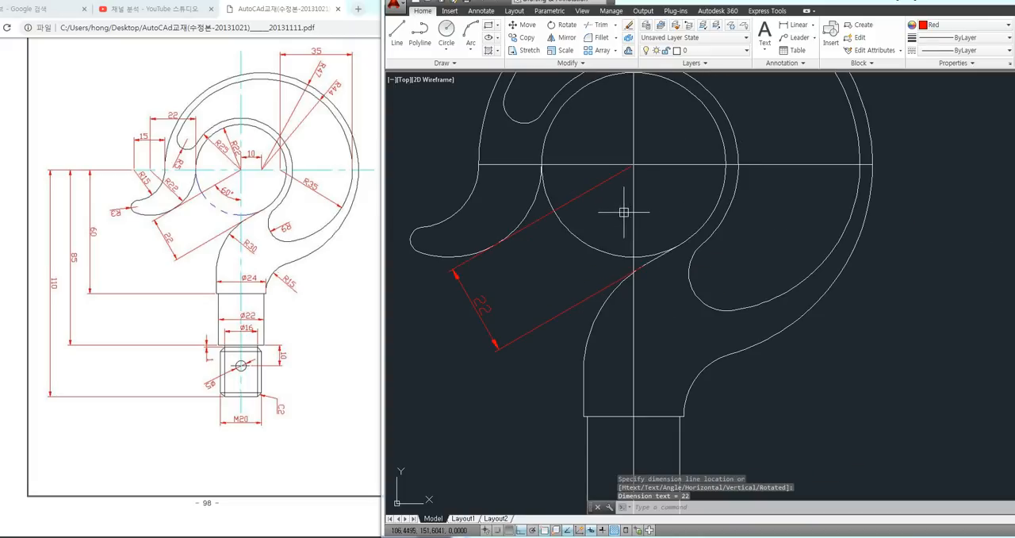
{"action": "left_click", "coordinate": [549, 296]}
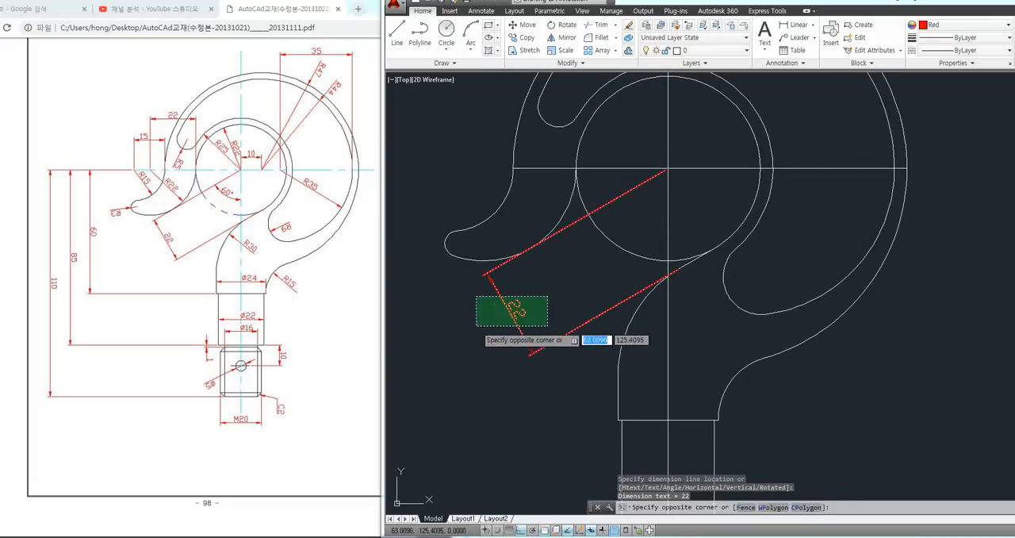
{"action": "left_click", "coordinate": [477, 324]}
{"action": "key", "text": "Delete"}
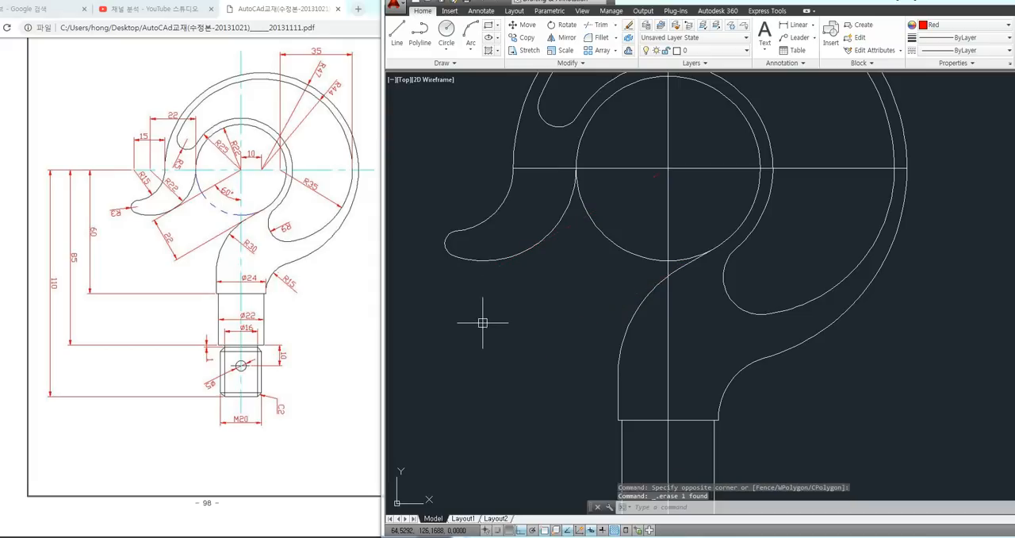
Redo the rotated linear dimension from the inner circle's centre to the short angled line, setting its angle perpendicular to that line and placing it below the hook tip
{"action": "type", "text": "DIML"}
{"action": "type", "text": "I"}
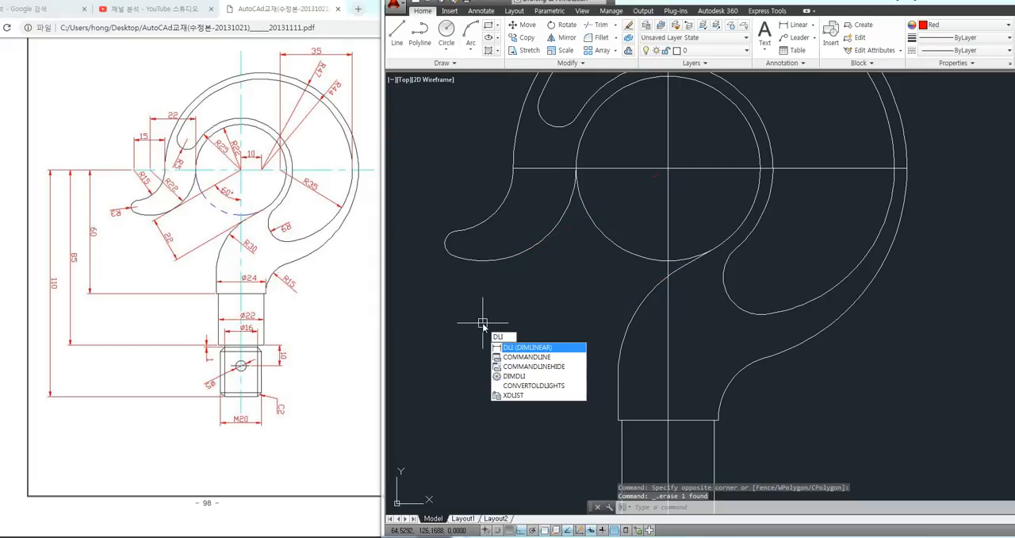
{"action": "key", "text": "Return"}
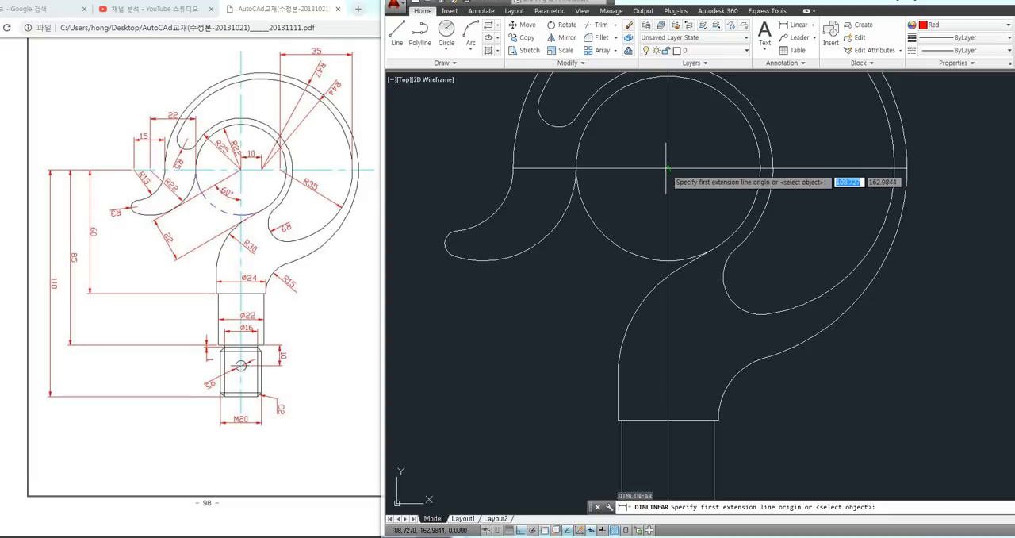
{"action": "left_click", "coordinate": [668, 168]}
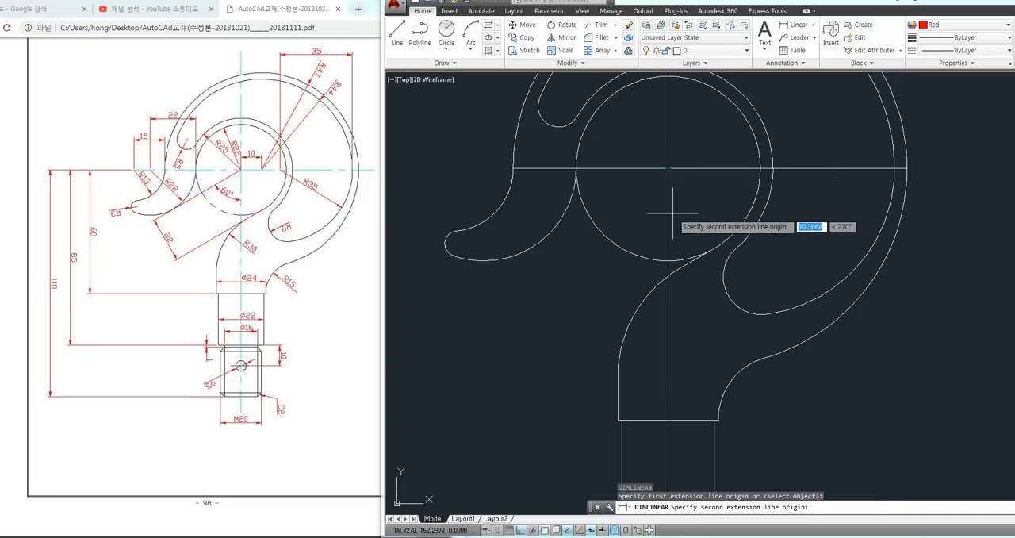
{"action": "left_click", "coordinate": [681, 268]}
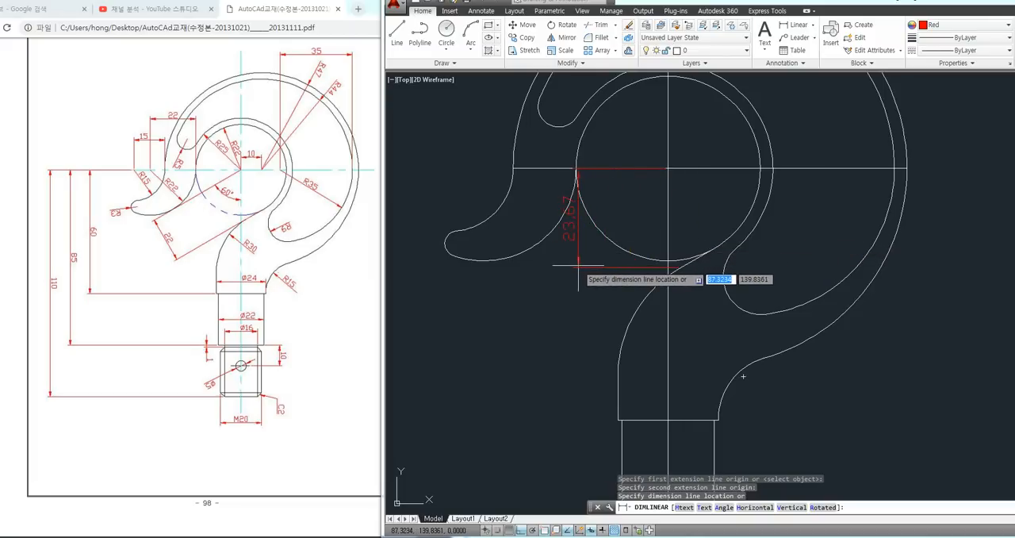
{"action": "type", "text": "r"}
{"action": "key", "text": "Return"}
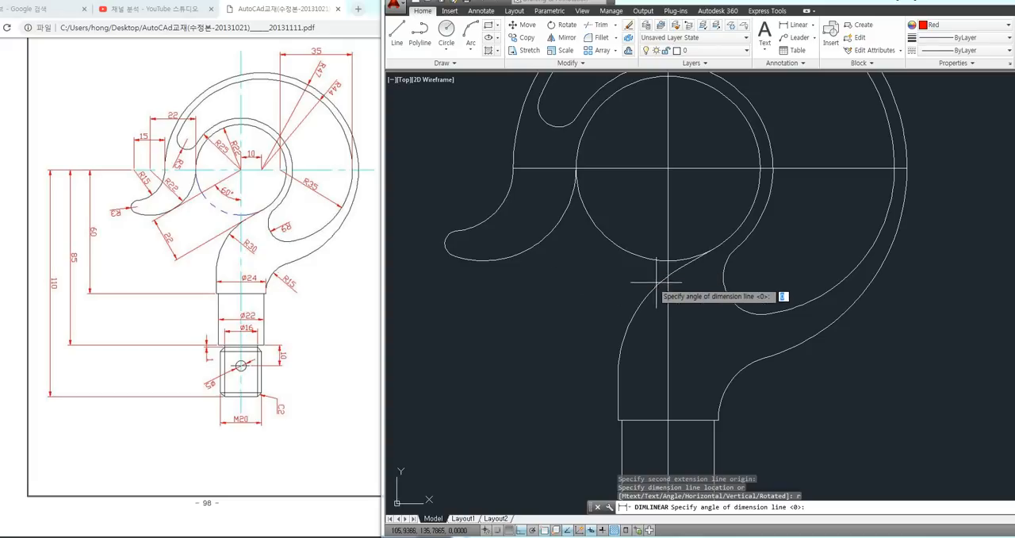
{"action": "scroll", "coordinate": [658, 277], "scroll_direction": "up", "scroll_amount": 6}
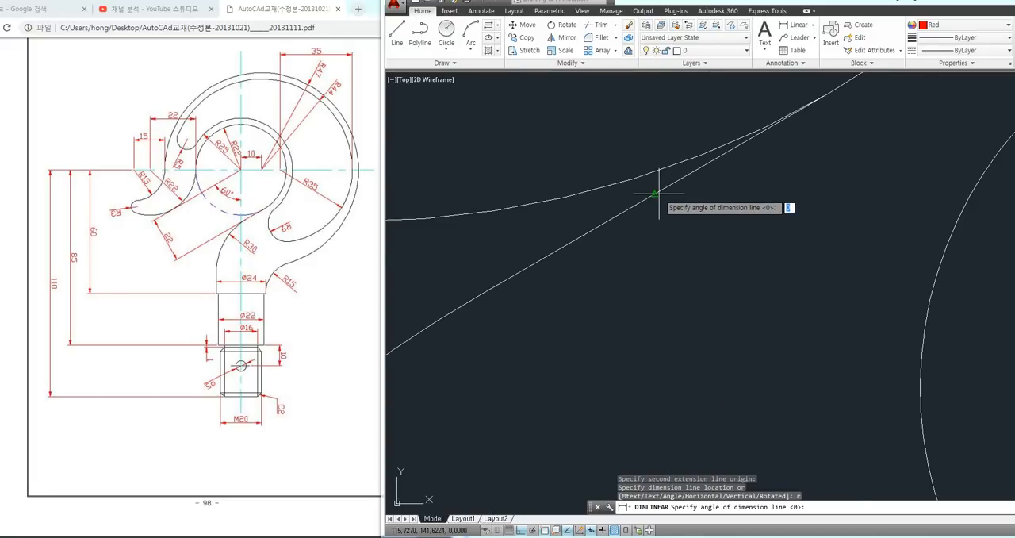
{"action": "left_click", "coordinate": [658, 193]}
{"action": "left_click", "coordinate": [616, 219]}
{"action": "scroll", "coordinate": [610, 214], "scroll_direction": "down", "scroll_amount": 8}
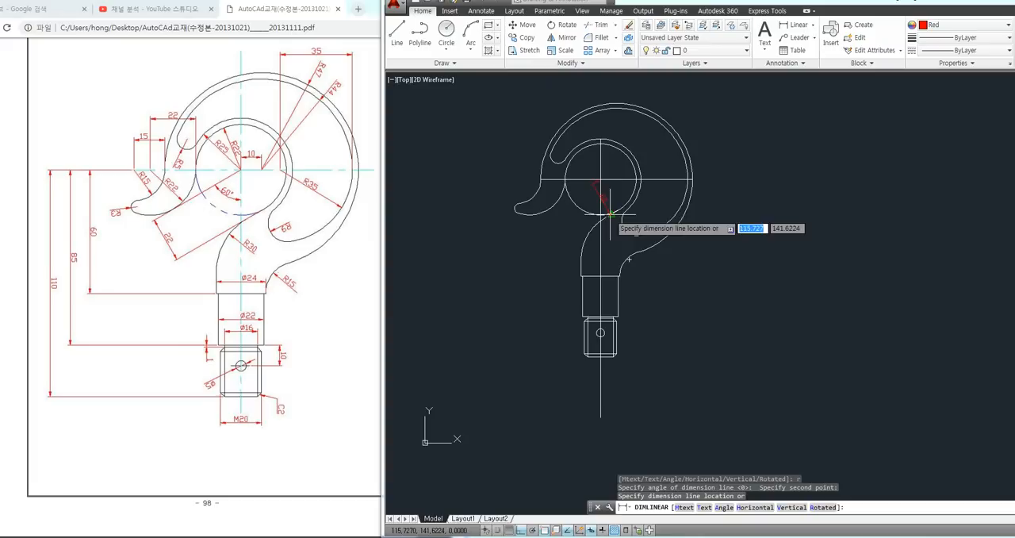
{"action": "scroll", "coordinate": [555, 230], "scroll_direction": "up", "scroll_amount": 6}
{"action": "scroll", "coordinate": [508, 301], "scroll_direction": "down", "scroll_amount": 3}
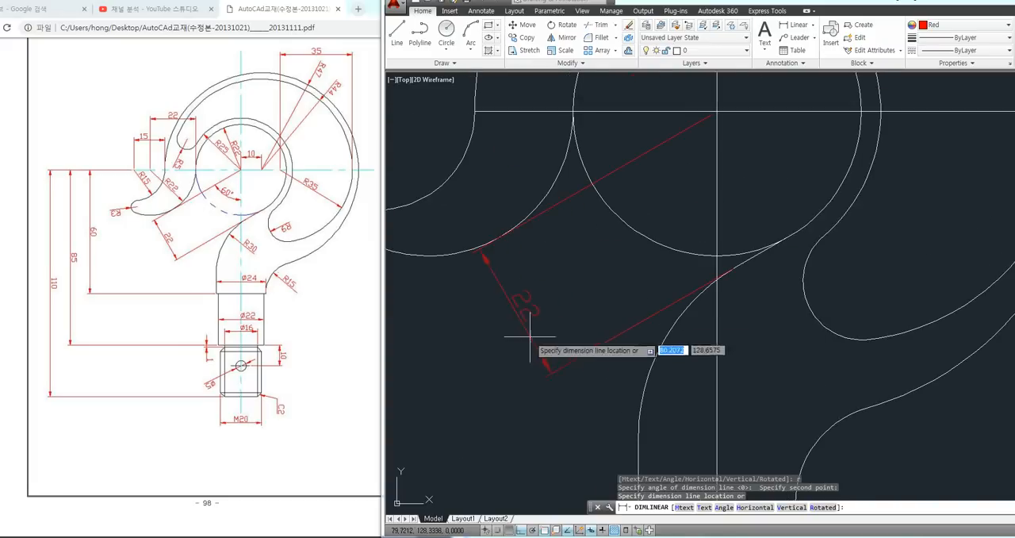
{"action": "left_click", "coordinate": [448, 384]}
{"action": "scroll", "coordinate": [525, 317], "scroll_direction": "down", "scroll_amount": 3}
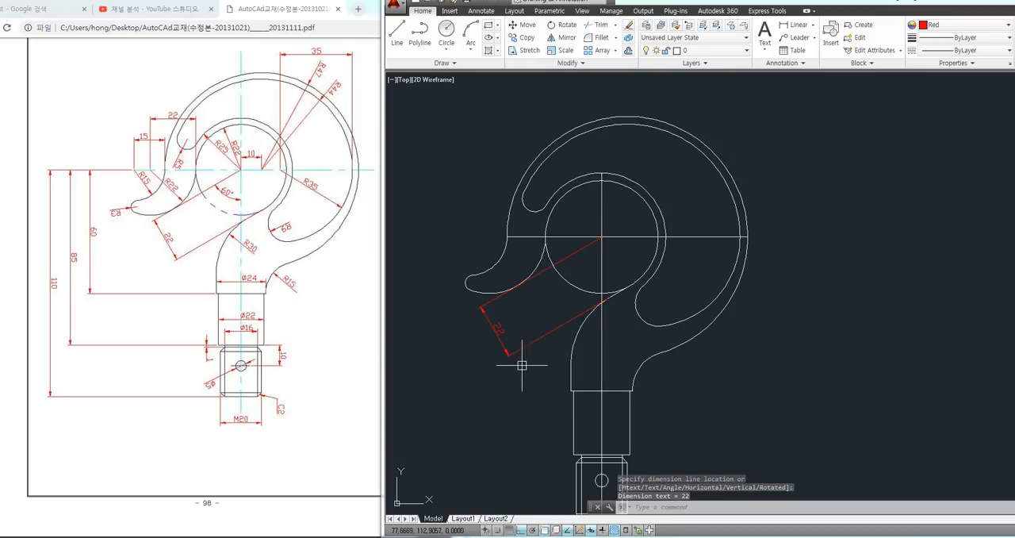
{"action": "middle_click_drag", "start_coordinate": [523, 367], "coordinate": [492, 297]}
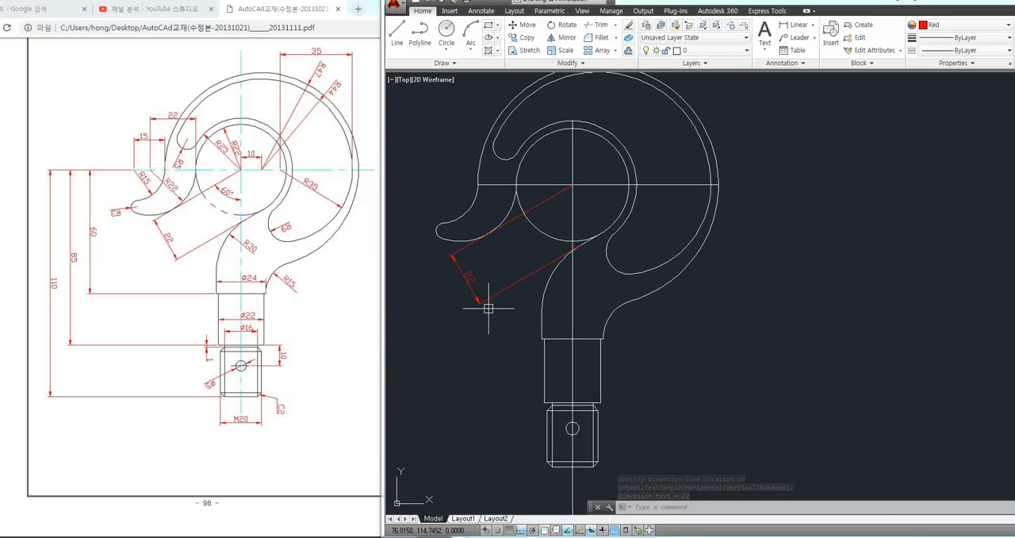
{"action": "middle_click_drag", "start_coordinate": [779, 299], "coordinate": [777, 306]}
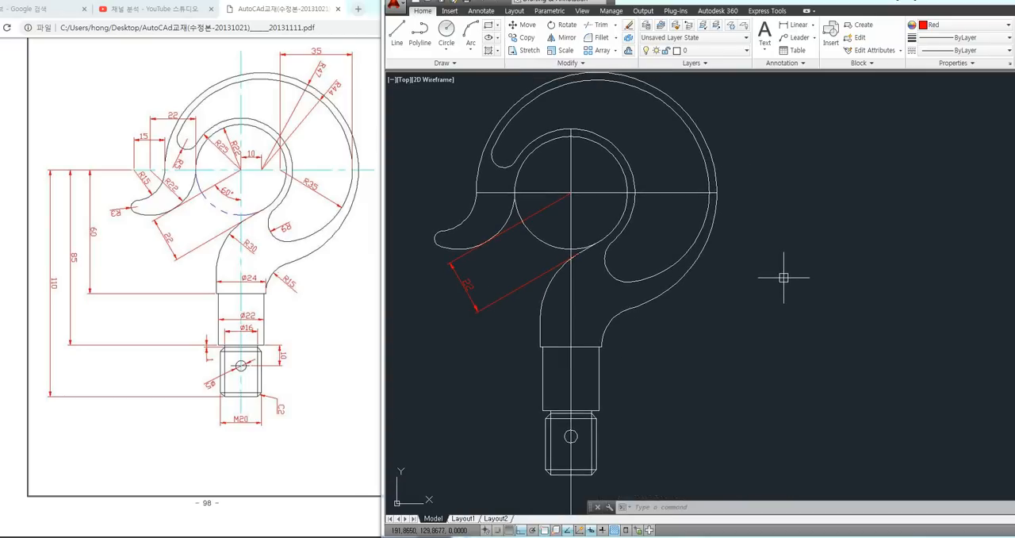